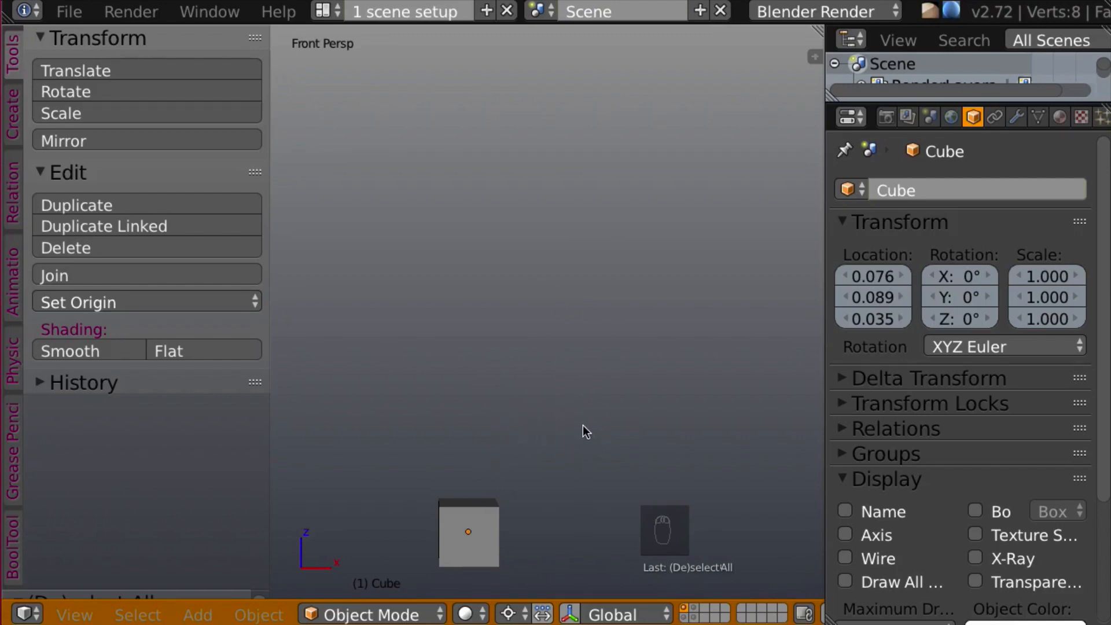
- Show the layer with the reference male figure together with the layer holding its red proportion guide
{"action": "left_click", "coordinate": [694, 610]}
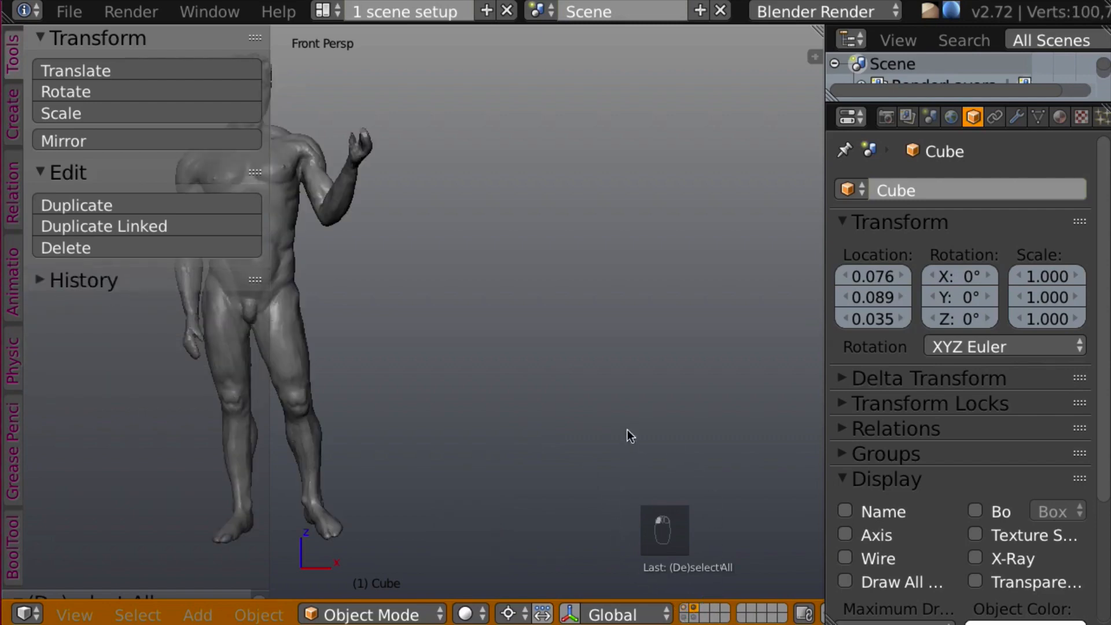
{"action": "middle_click_drag", "start_coordinate": [574, 400], "coordinate": [718, 426], "text": "shift"}
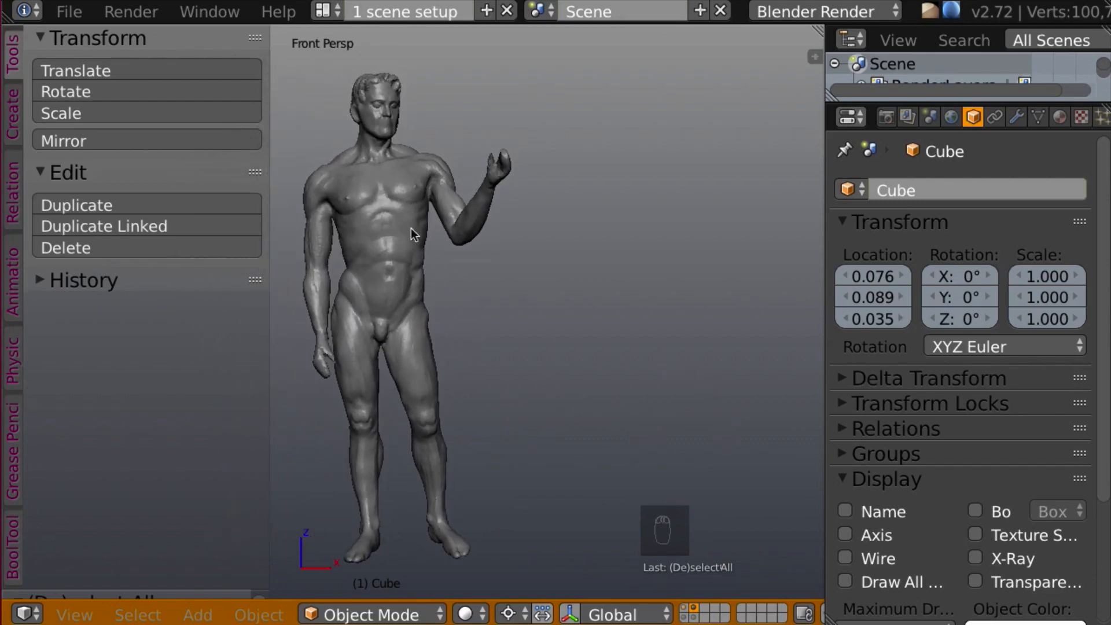
{"action": "middle_click_drag", "start_coordinate": [599, 300], "coordinate": [445, 334]}
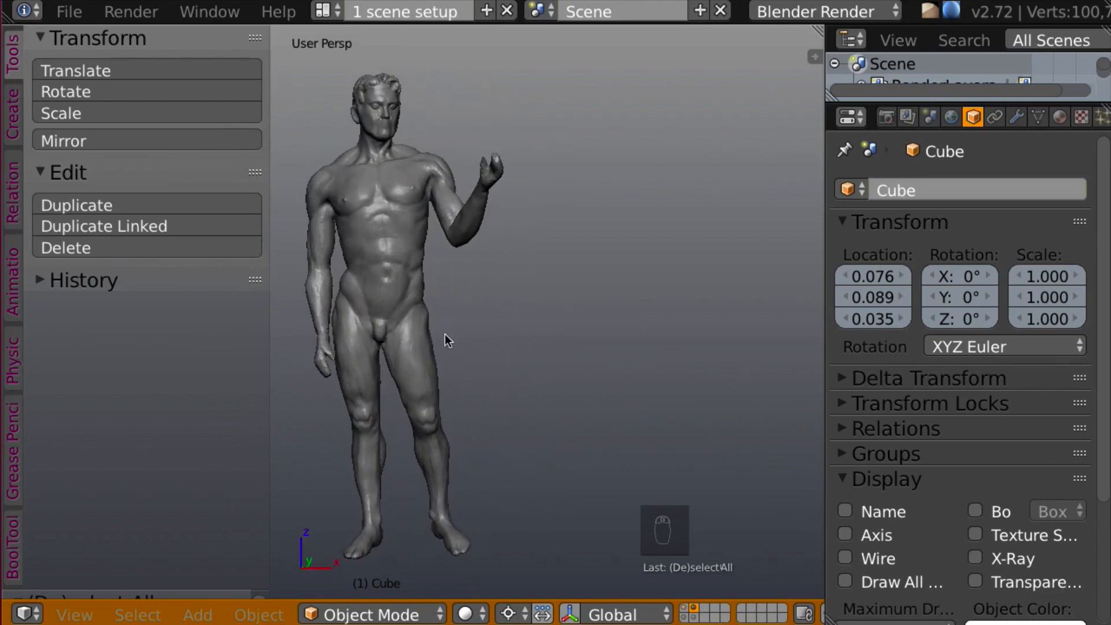
{"action": "middle_click_drag", "start_coordinate": [502, 313], "coordinate": [525, 302]}
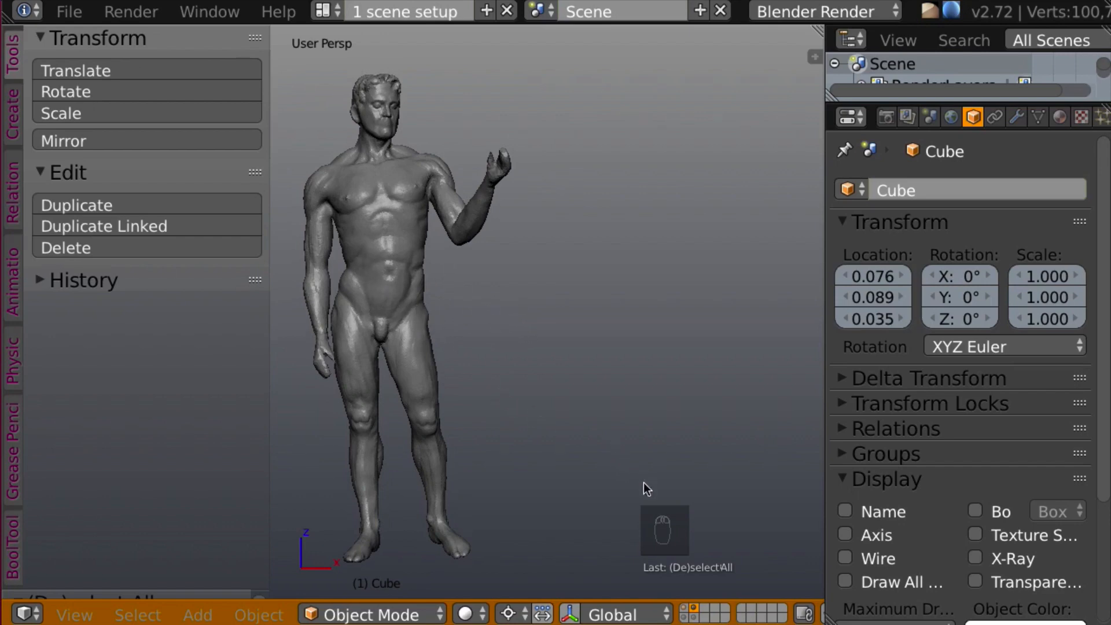
{"action": "left_click", "coordinate": [694, 618], "text": "shift"}
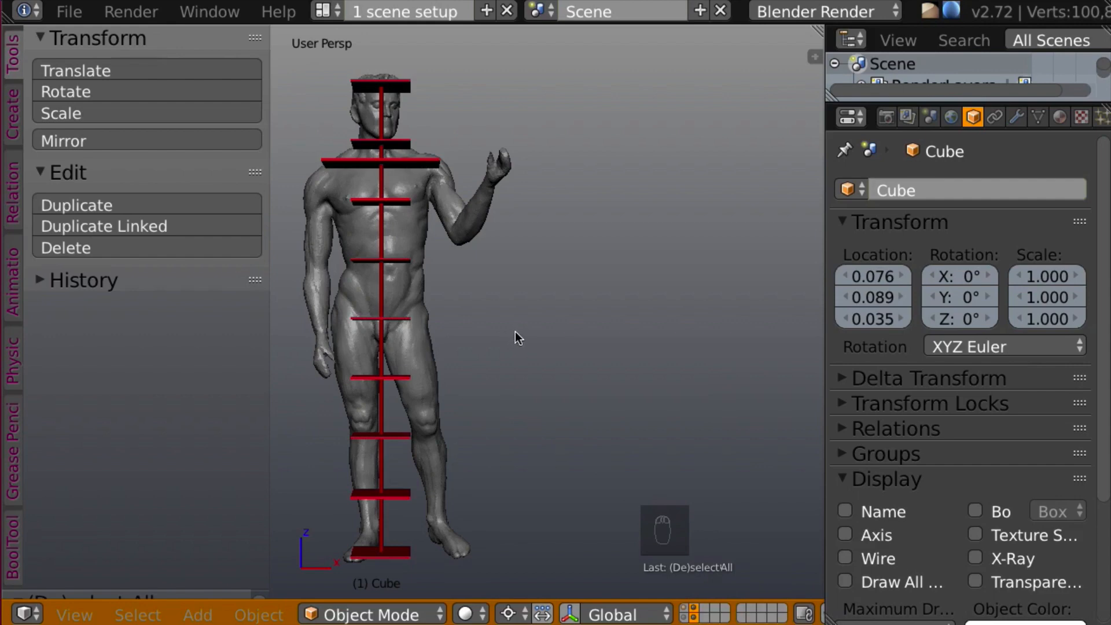
- Examine the figure's proportions against the red guide in orthographic view, from the front and from both sides
{"action": "key", "text": "KP_5"}
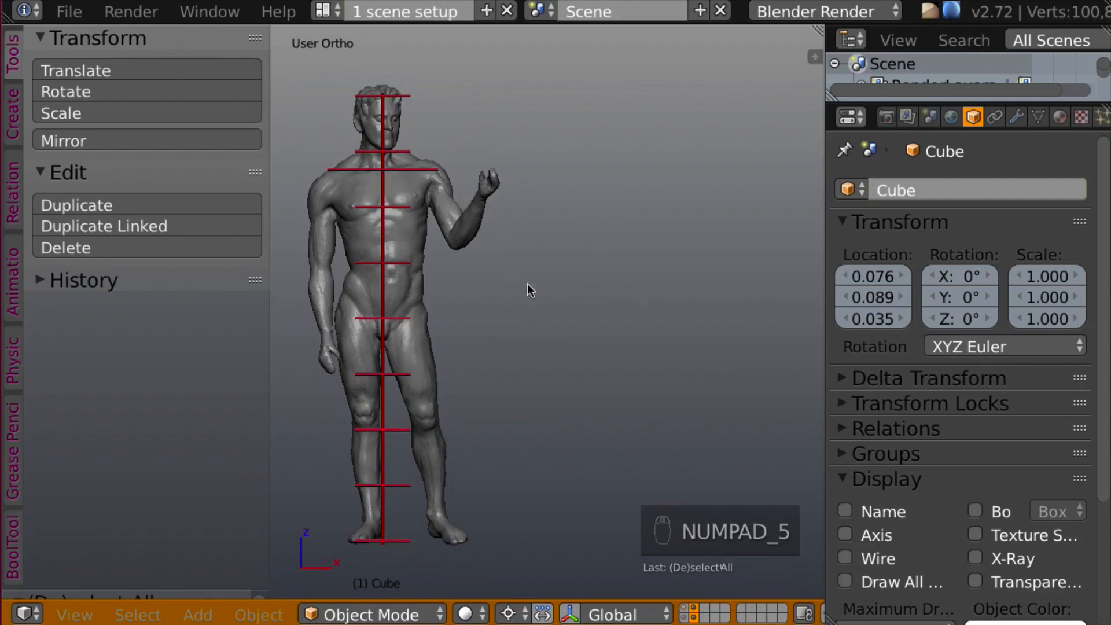
{"action": "scroll", "coordinate": [588, 294], "scroll_direction": "up", "scroll_amount": 2}
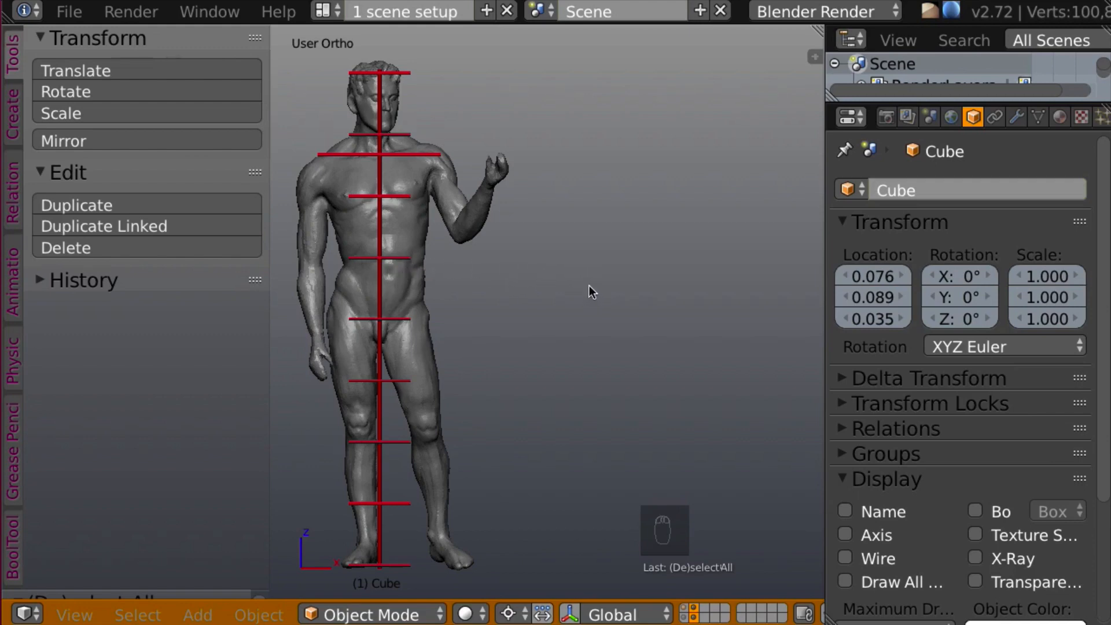
{"action": "key", "text": "KP_3"}
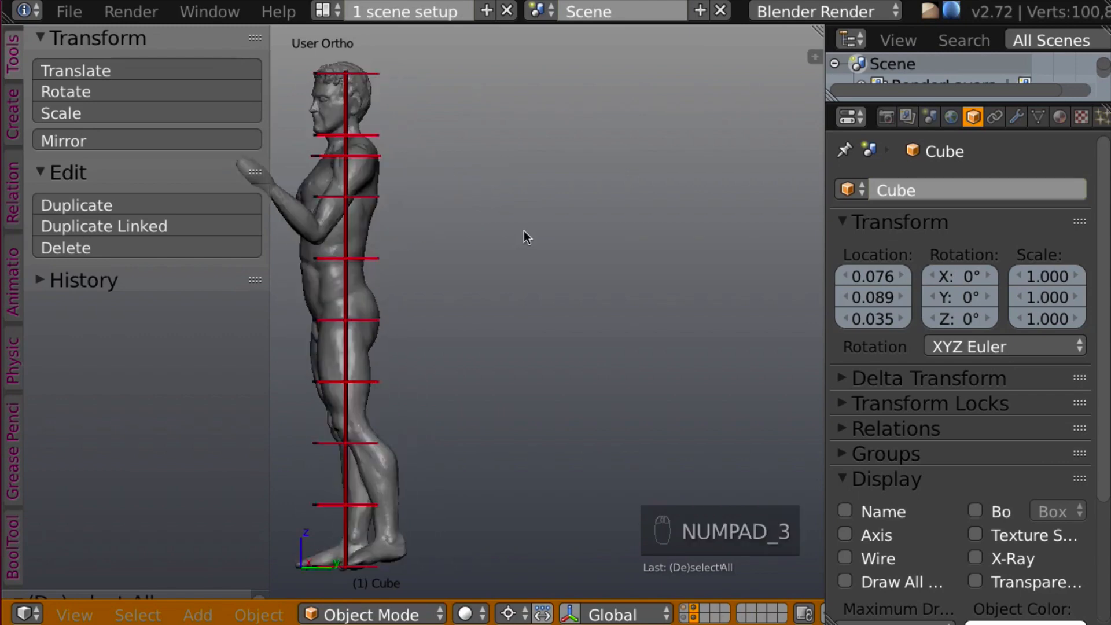
{"action": "middle_click_drag", "start_coordinate": [536, 245], "coordinate": [626, 239], "text": "shift"}
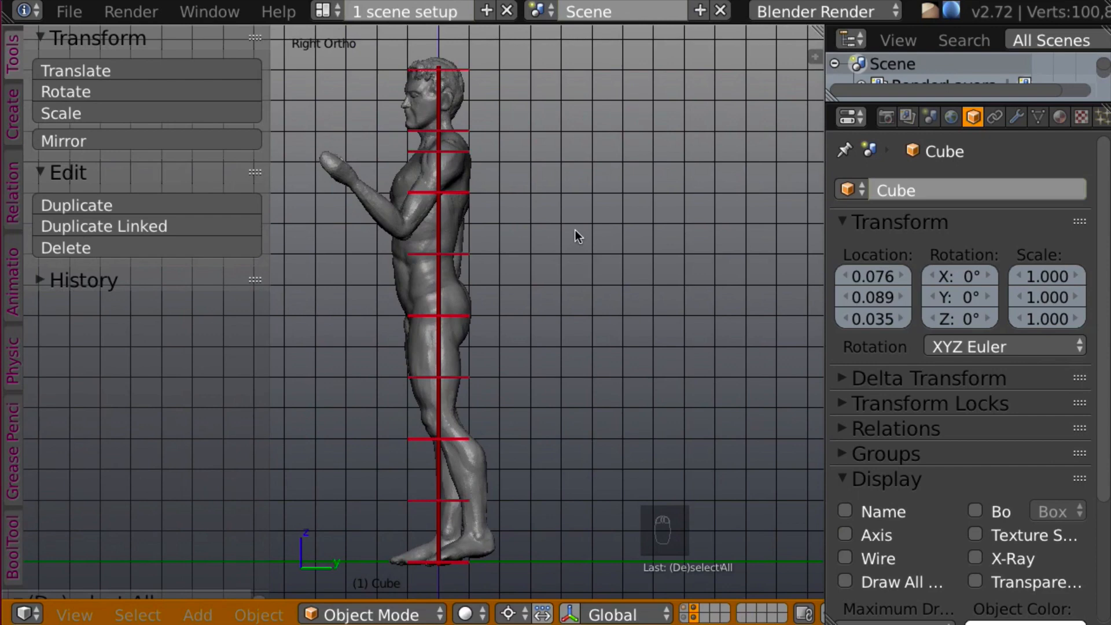
{"action": "key", "text": "ctrl+KP_3"}
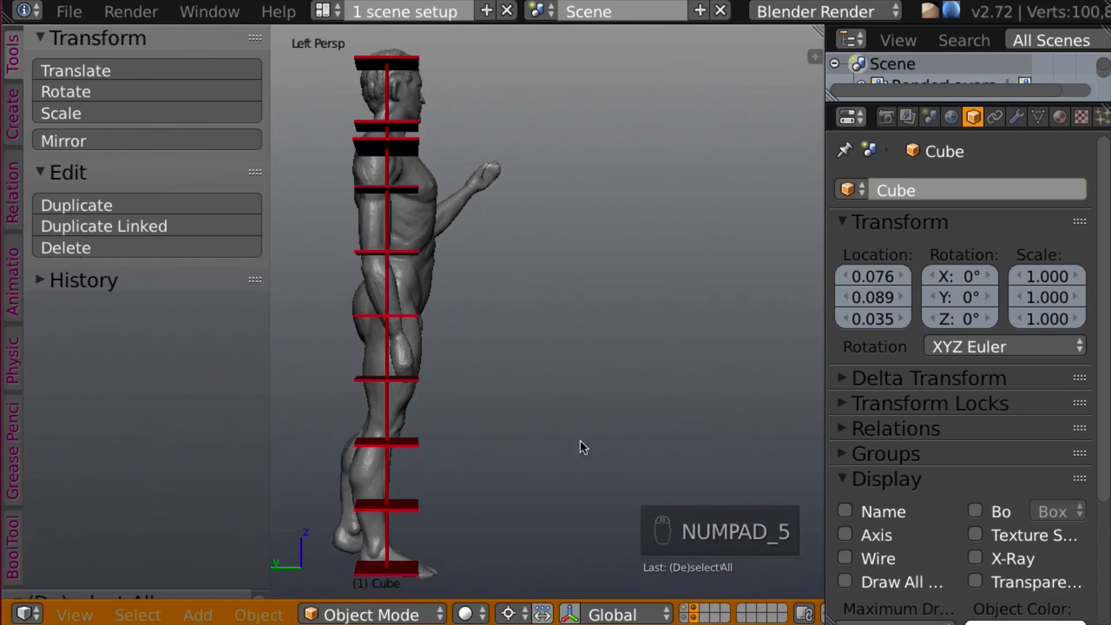
- Show the cube's layer and the second red guide's layer alongside the figure, and select the cube
{"action": "left_click", "coordinate": [689, 612]}
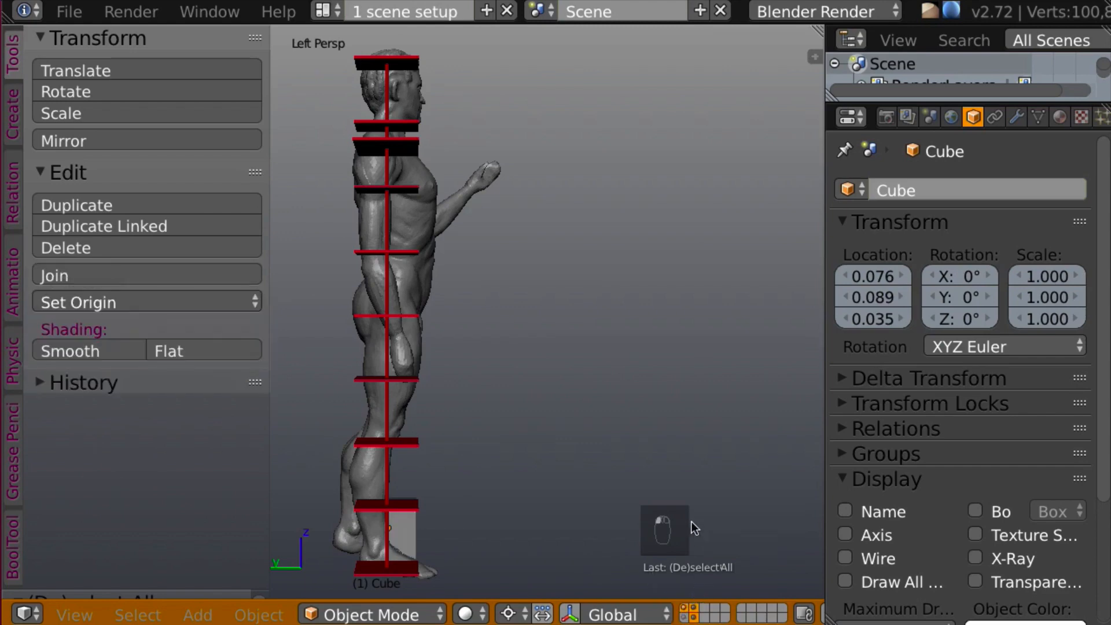
{"action": "middle_click_drag", "start_coordinate": [623, 450], "coordinate": [706, 366]}
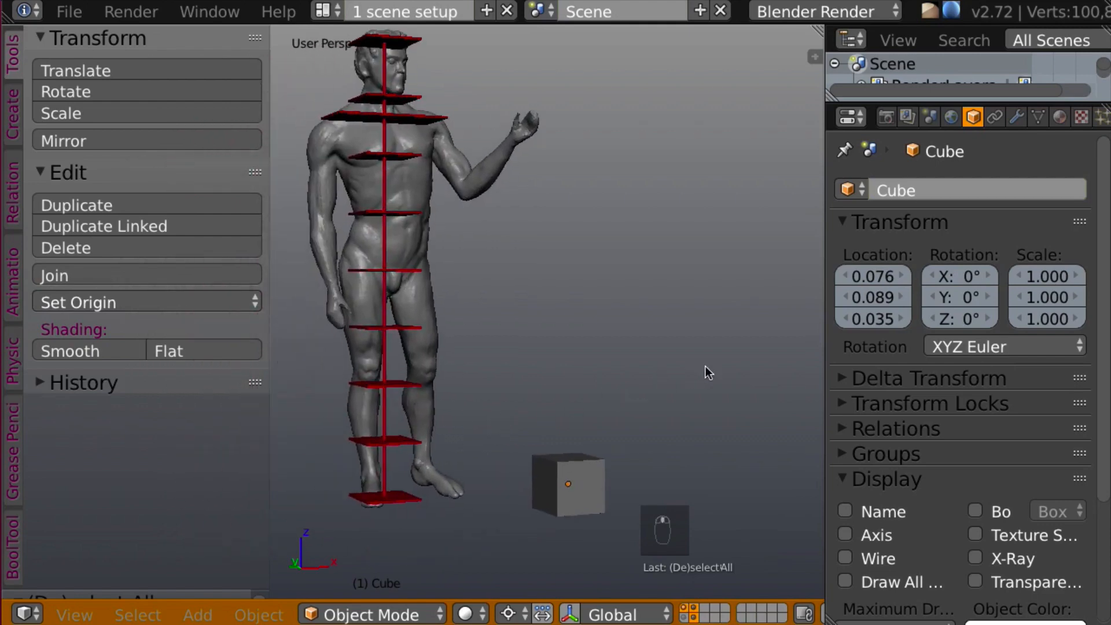
{"action": "right_click", "coordinate": [581, 495]}
{"action": "middle_click_drag", "start_coordinate": [697, 419], "coordinate": [692, 380]}
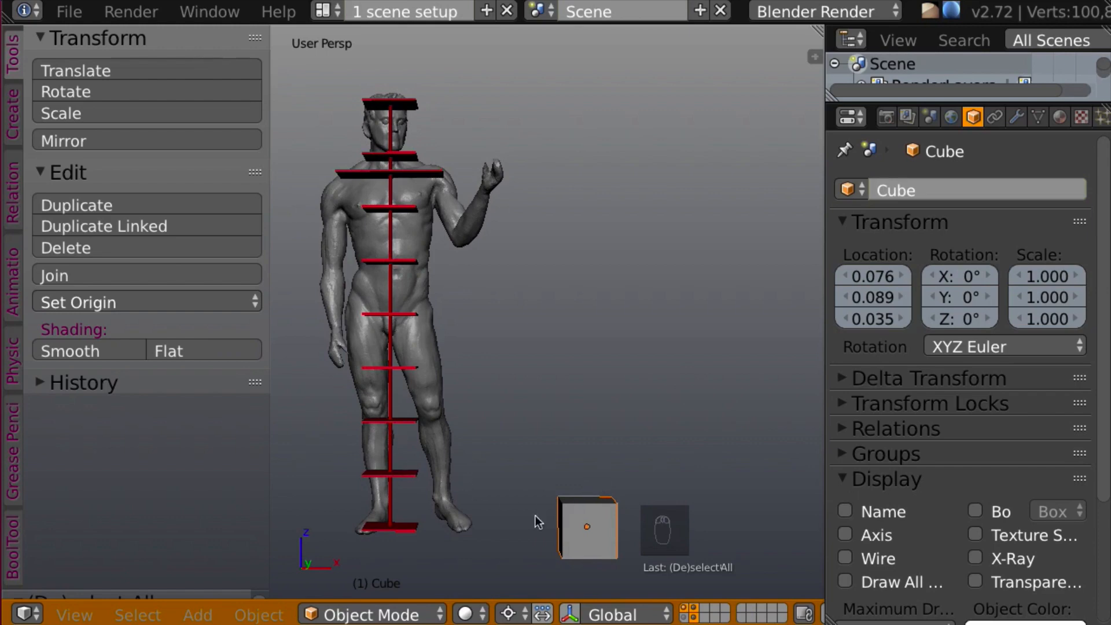
{"action": "middle_click_drag", "start_coordinate": [461, 416], "coordinate": [450, 390]}
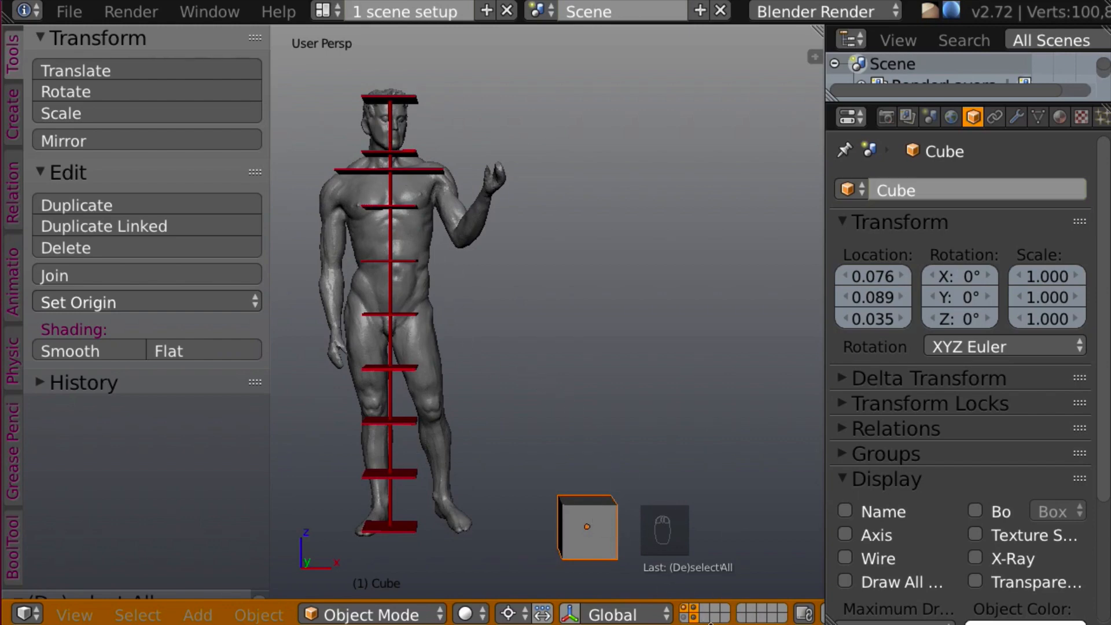
{"action": "left_click", "coordinate": [686, 619], "text": "shift"}
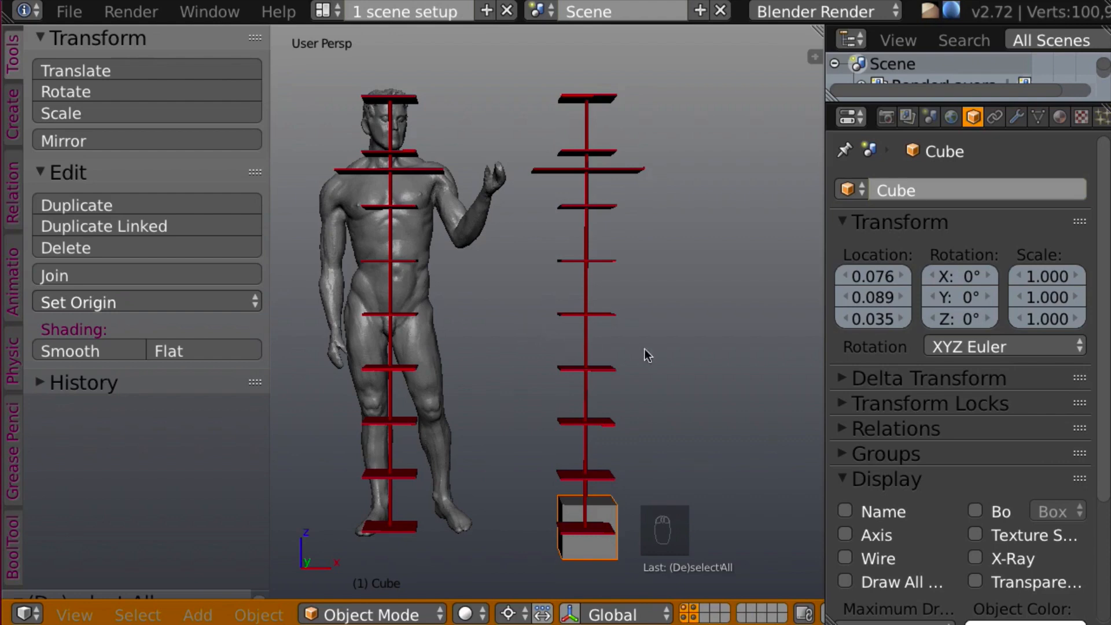
{"action": "middle_click_drag", "start_coordinate": [703, 343], "coordinate": [630, 345], "text": "shift"}
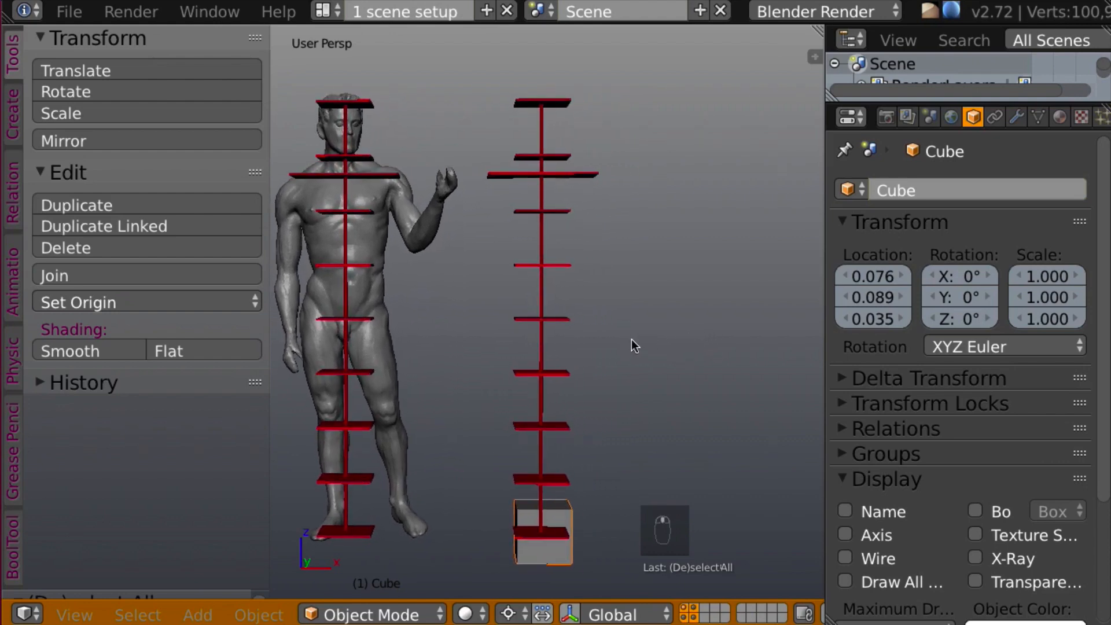
{"action": "key", "text": "g"}
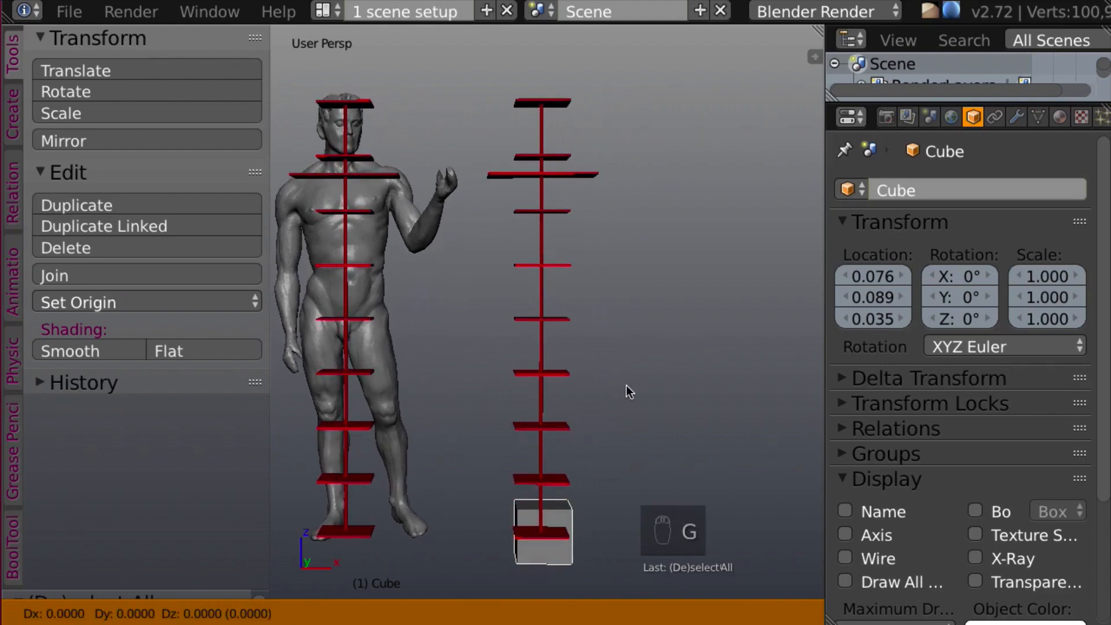
{"action": "key", "text": "z"}
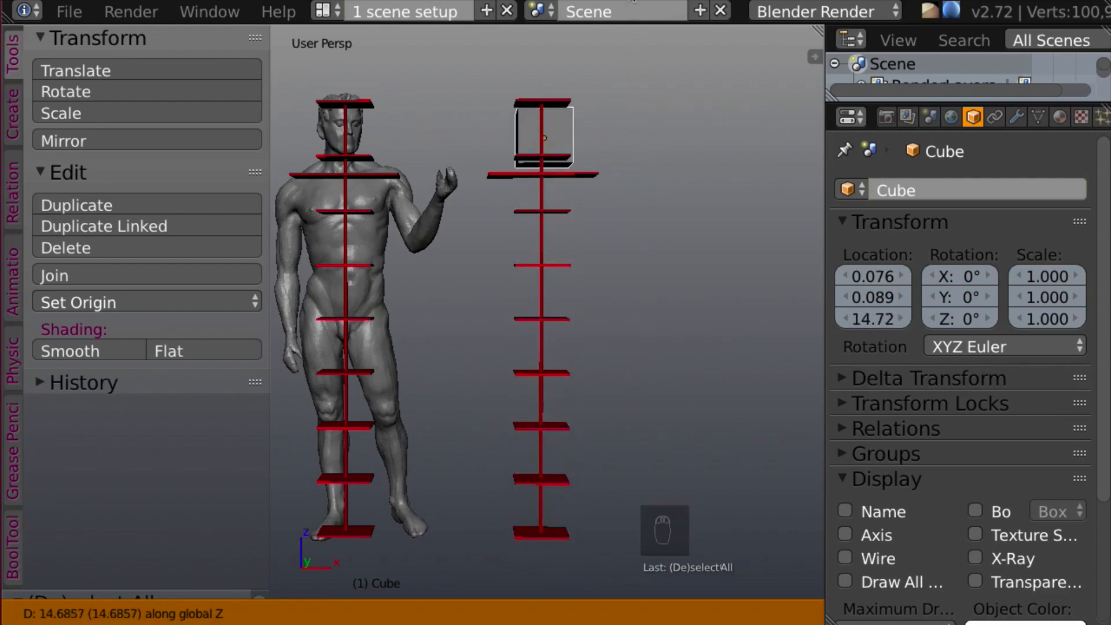
{"action": "type", "text": "5"}
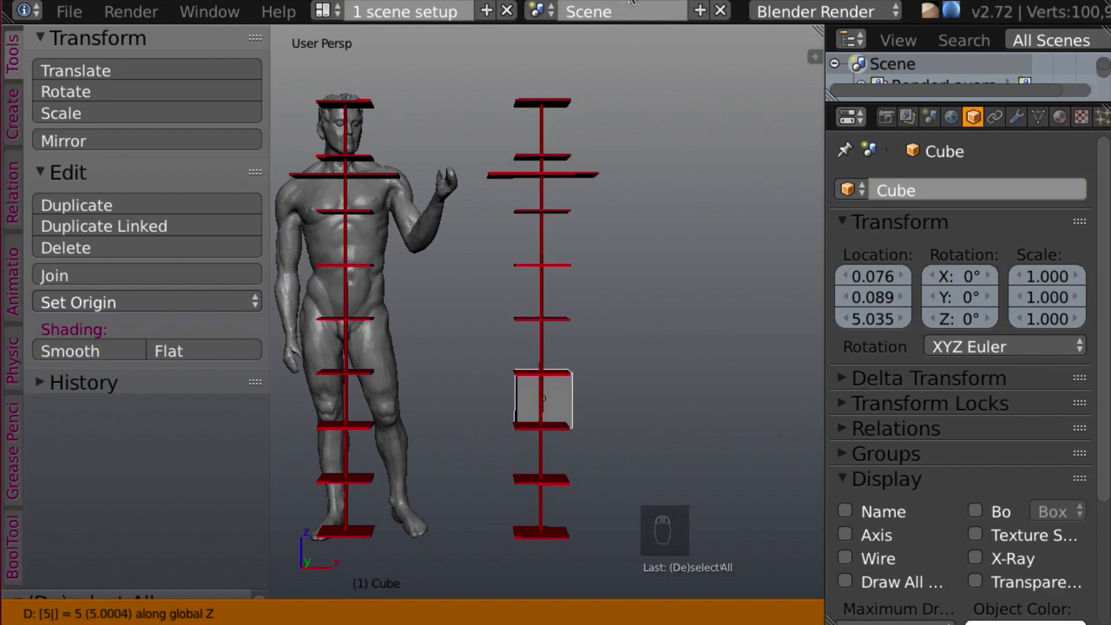
{"action": "type", "text": "5"}
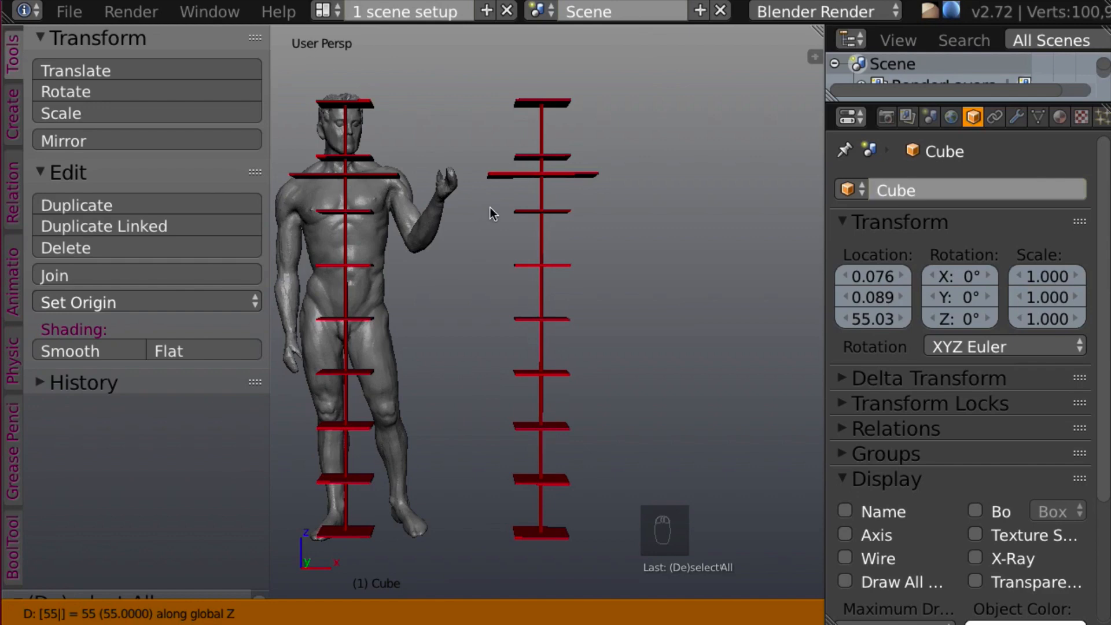
{"action": "type", "text": "z"}
{"action": "key", "text": "Return"}
{"action": "key", "text": "super+z"}
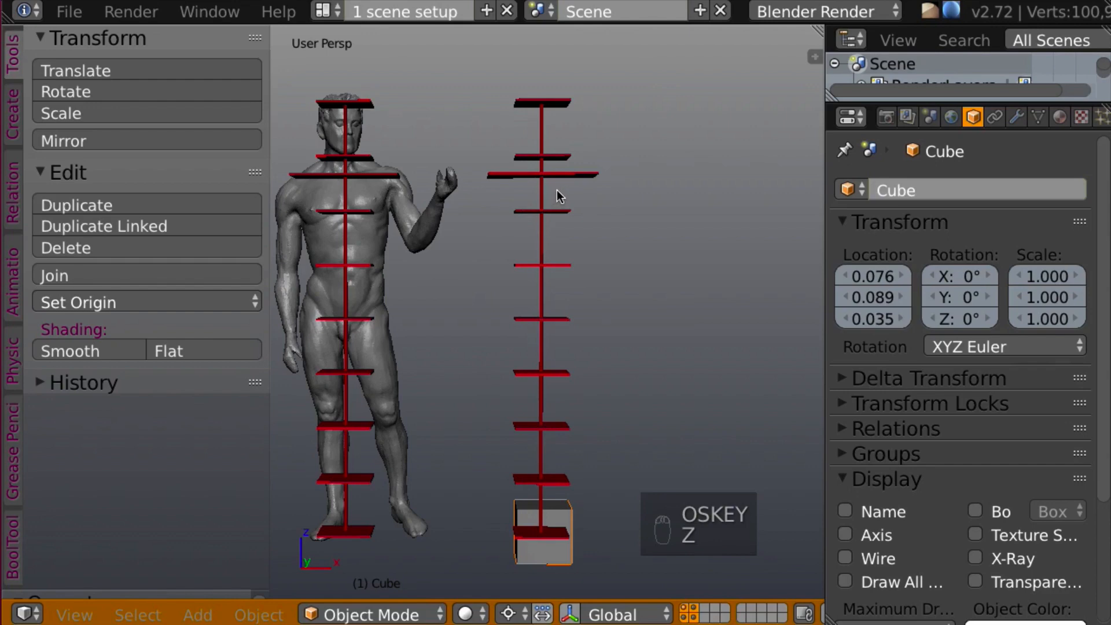
- In orthographic view, move the cube up along Z to about 14.93, between the top two lines of the second guide
{"action": "key", "text": "KP_5"}
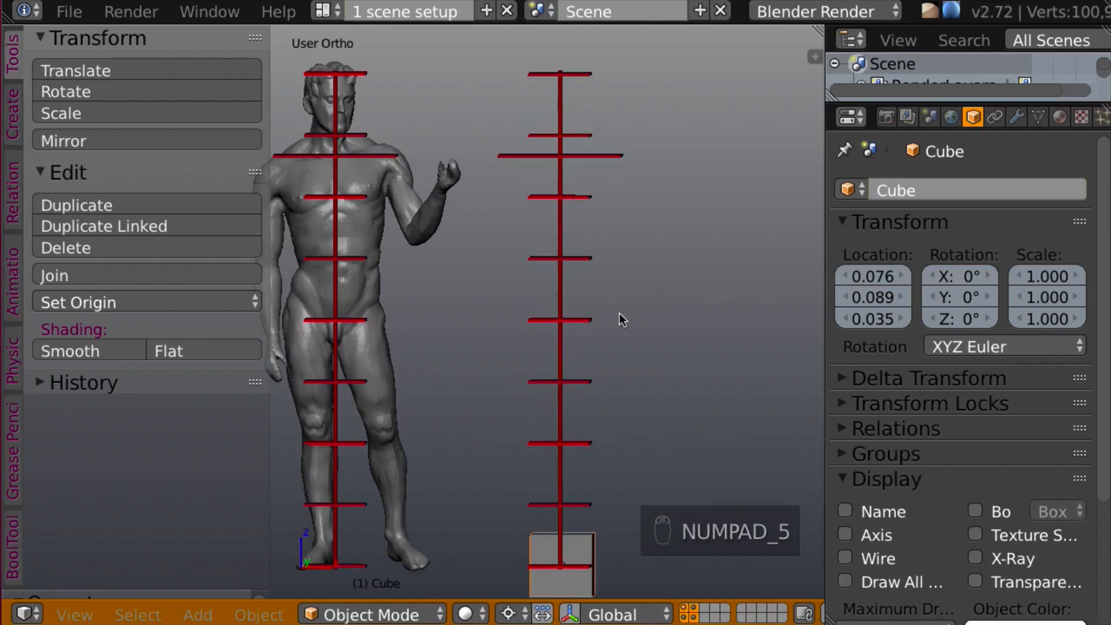
{"action": "key", "text": "g"}
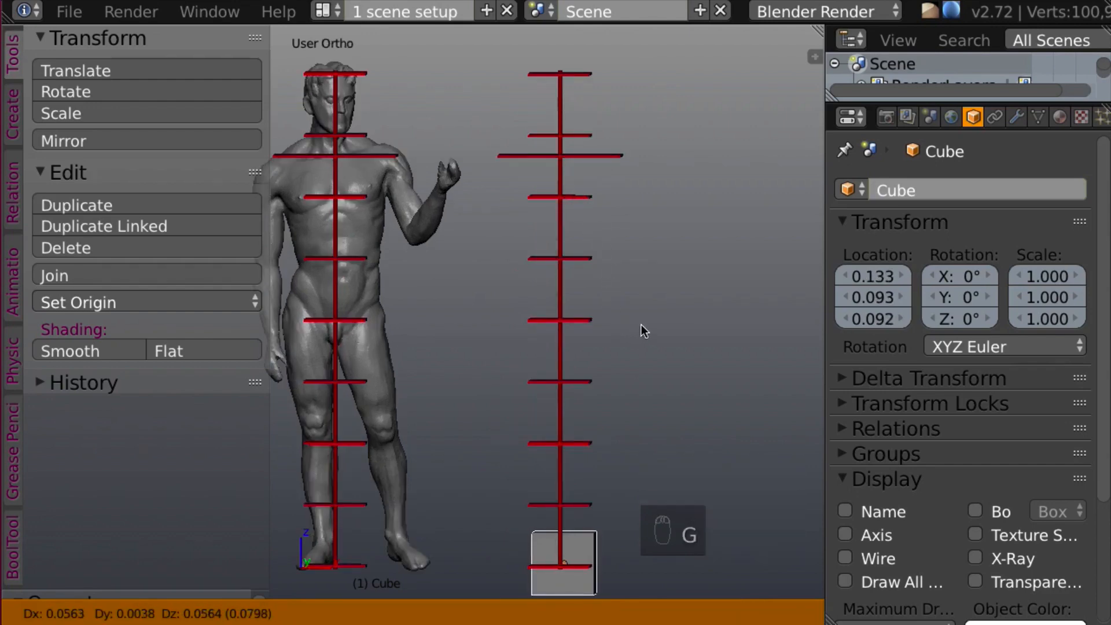
{"action": "key", "text": "z"}
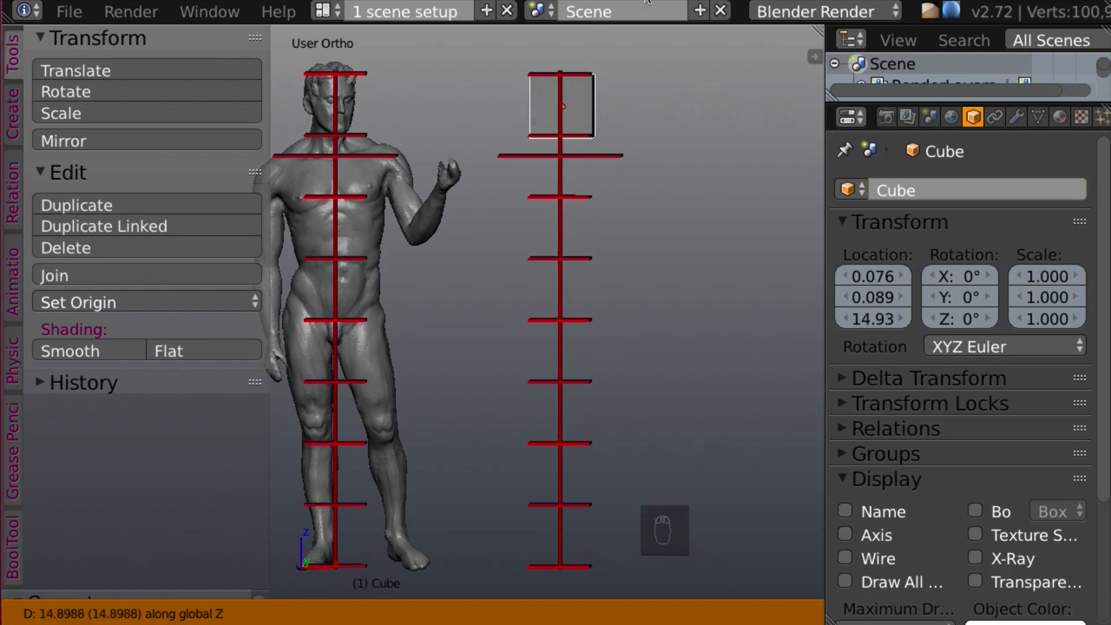
{"action": "left_click", "coordinate": [640, 87]}
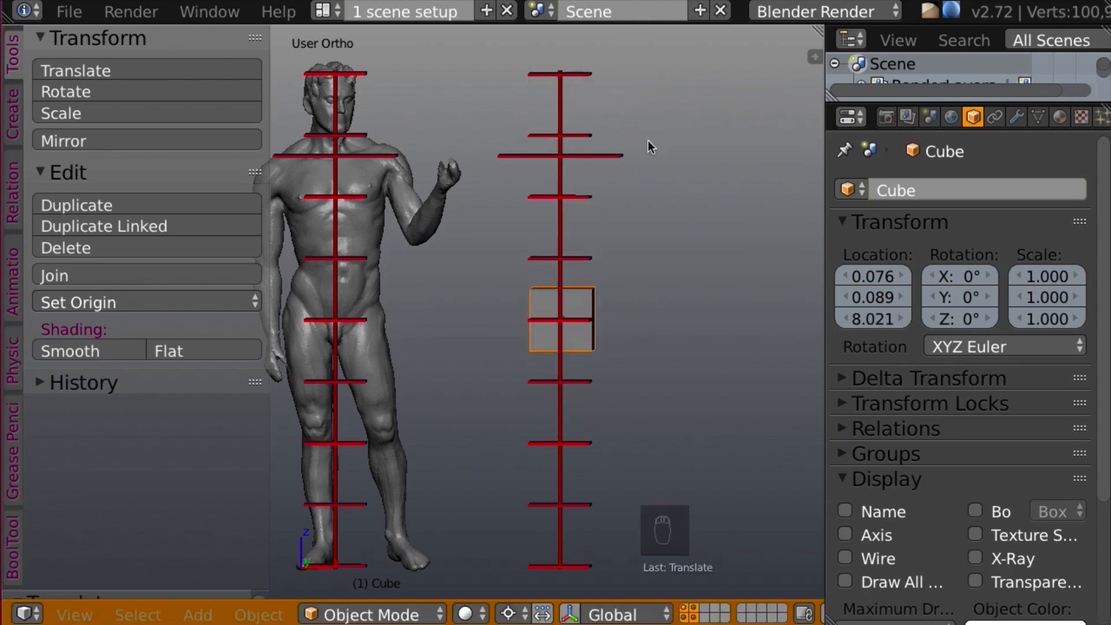
{"action": "key", "text": "g"}
{"action": "key", "text": "z"}
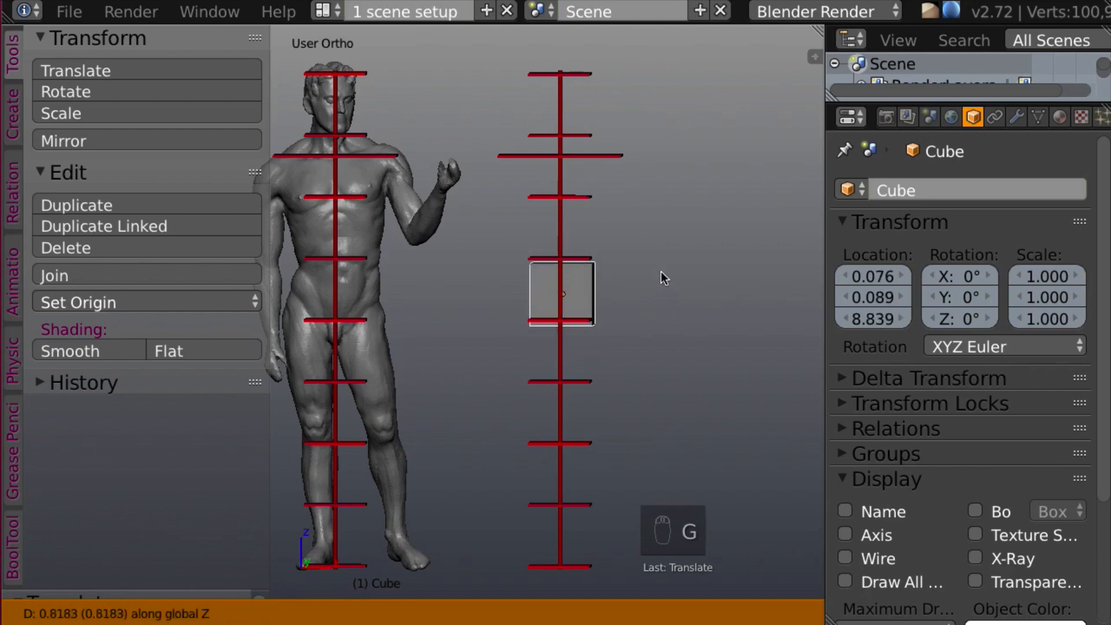
{"action": "left_click", "coordinate": [654, 92]}
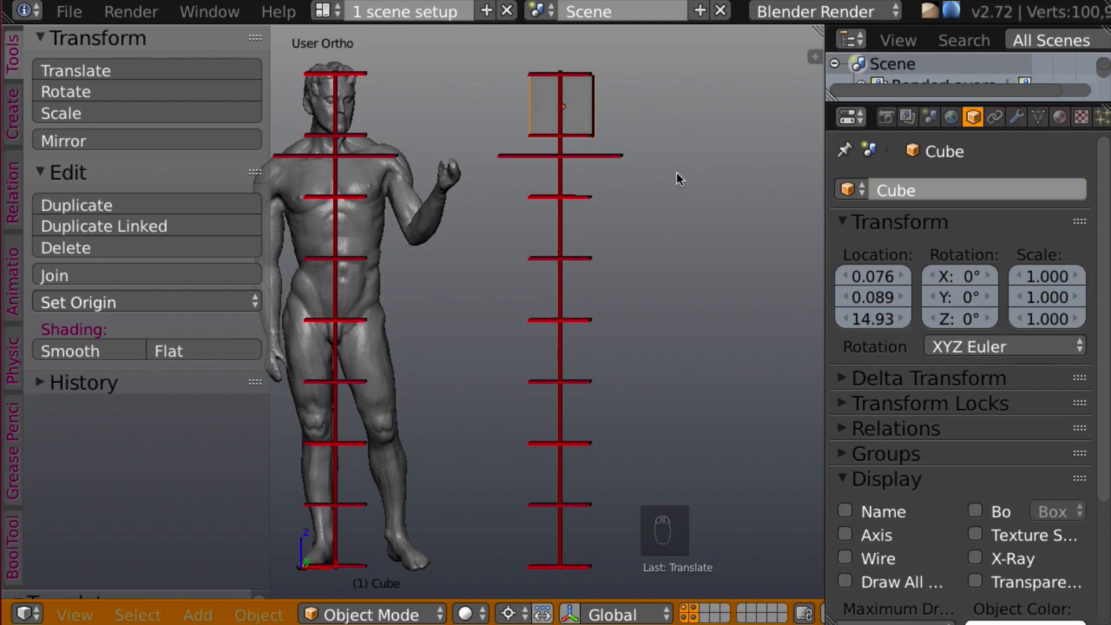
{"action": "key", "text": "s"}
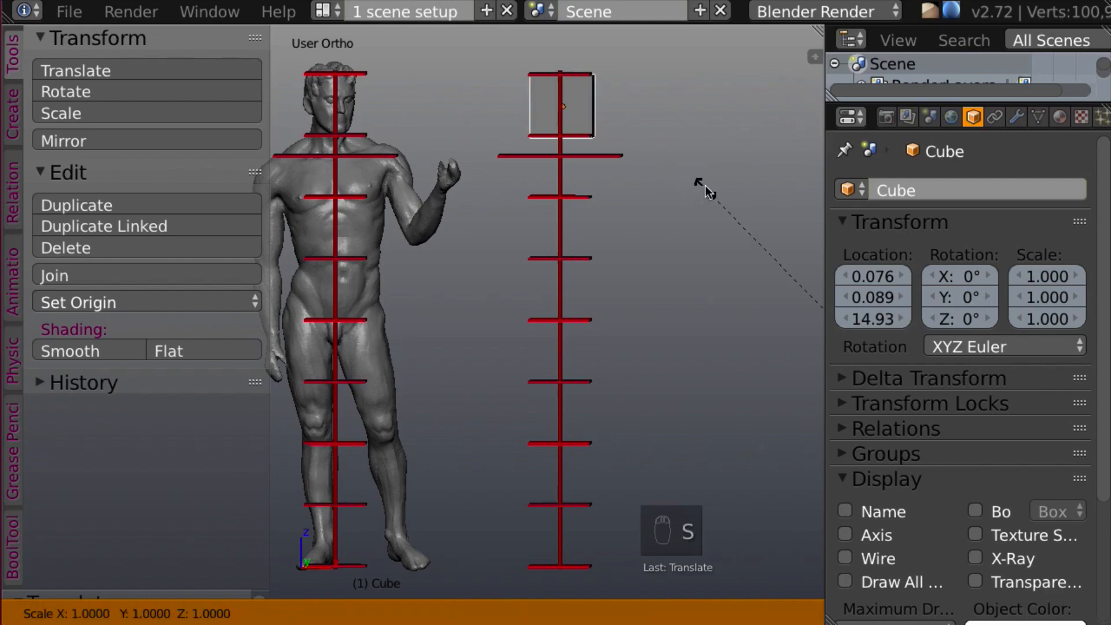
{"action": "key", "text": "x"}
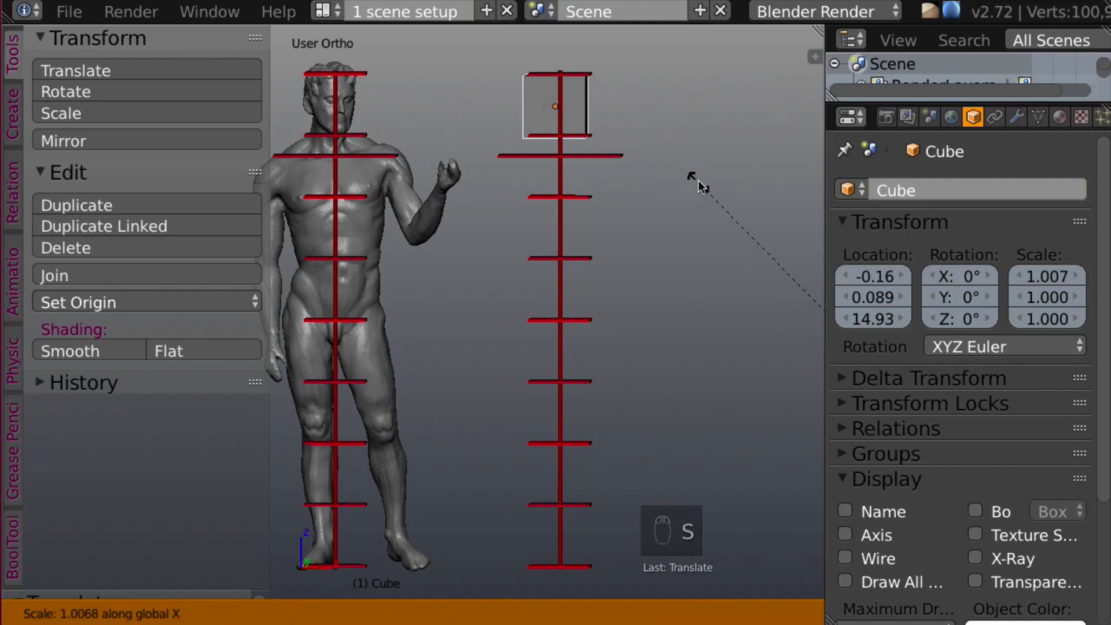
{"action": "right_click", "coordinate": [699, 179]}
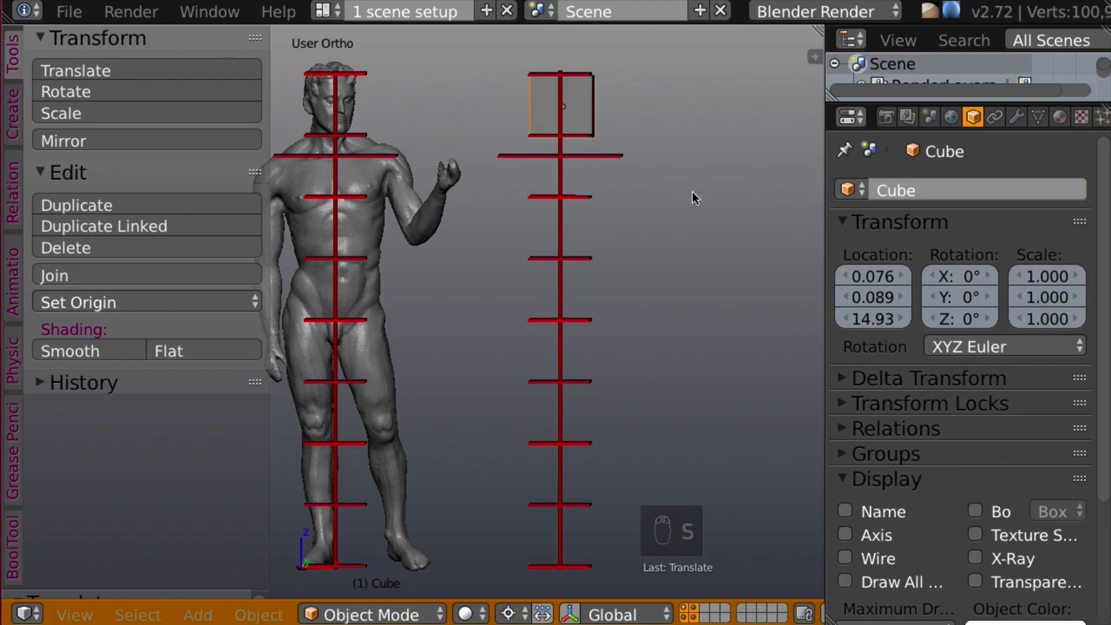
- Set the pivot point to Individual Origins and scale the head cube by 0.75 along X
{"action": "left_click", "coordinate": [511, 613]}
{"action": "left_click", "coordinate": [539, 544]}
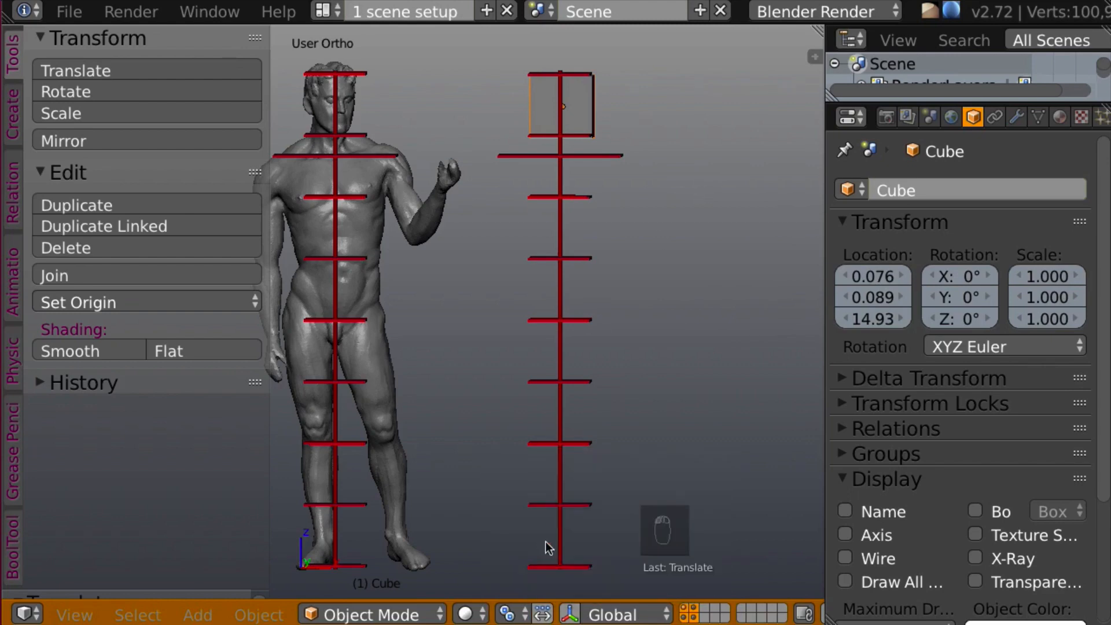
{"action": "key", "text": "s"}
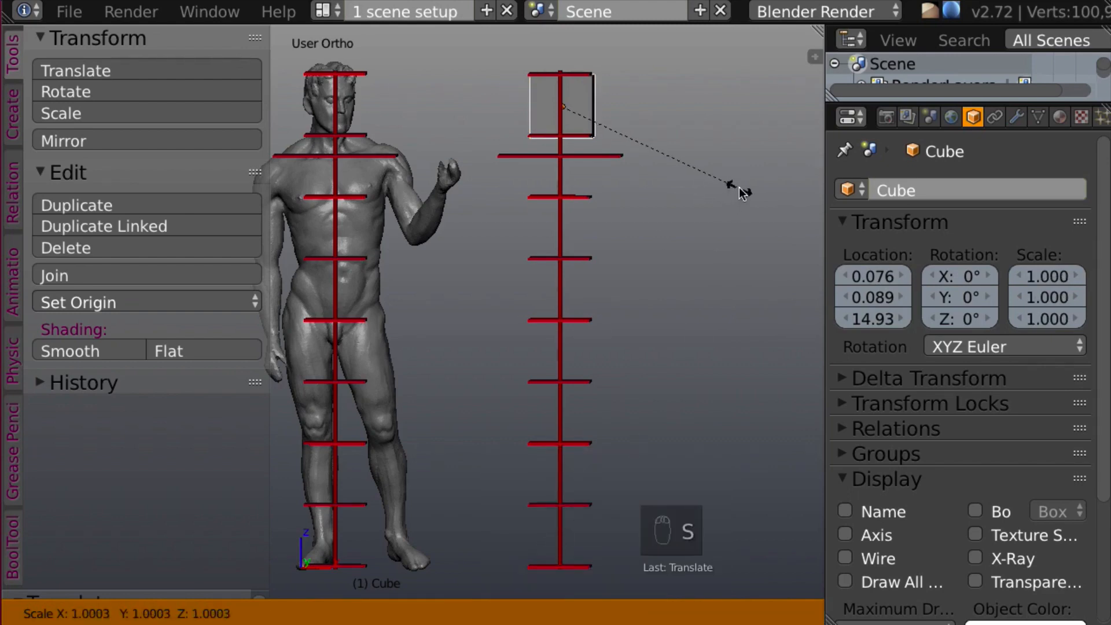
{"action": "type", "text": "x0.7"}
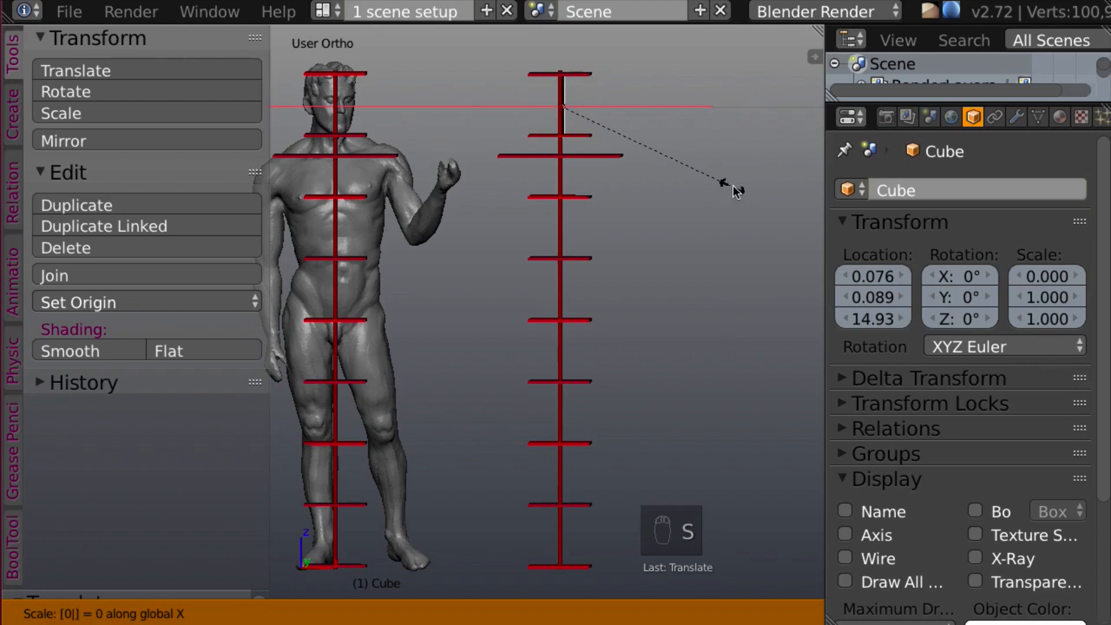
{"action": "type", "text": "5"}
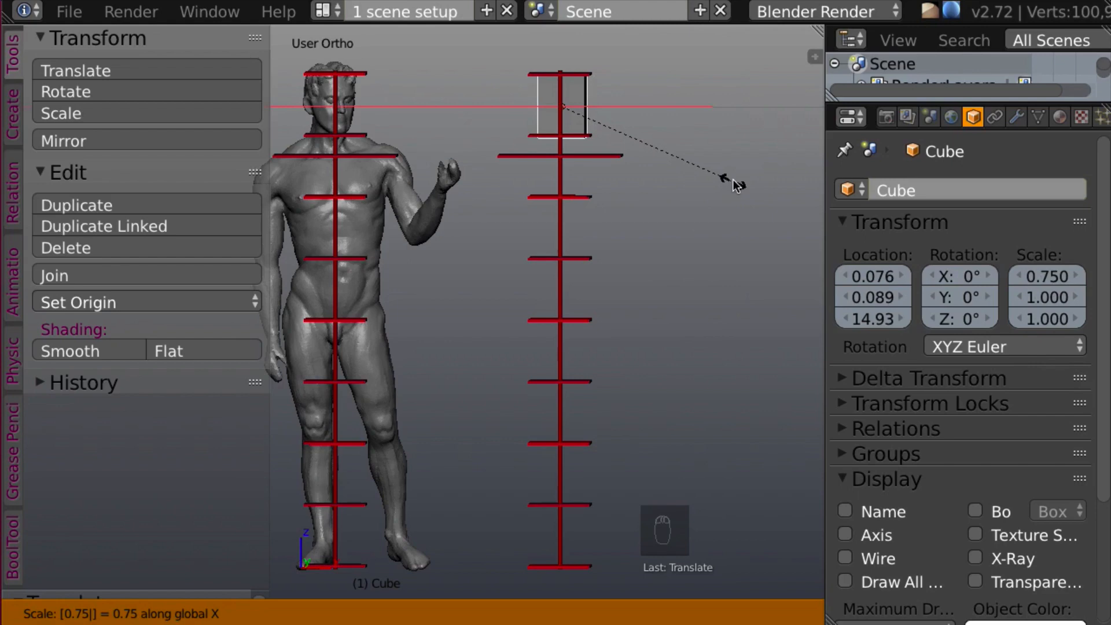
{"action": "left_click", "coordinate": [731, 180]}
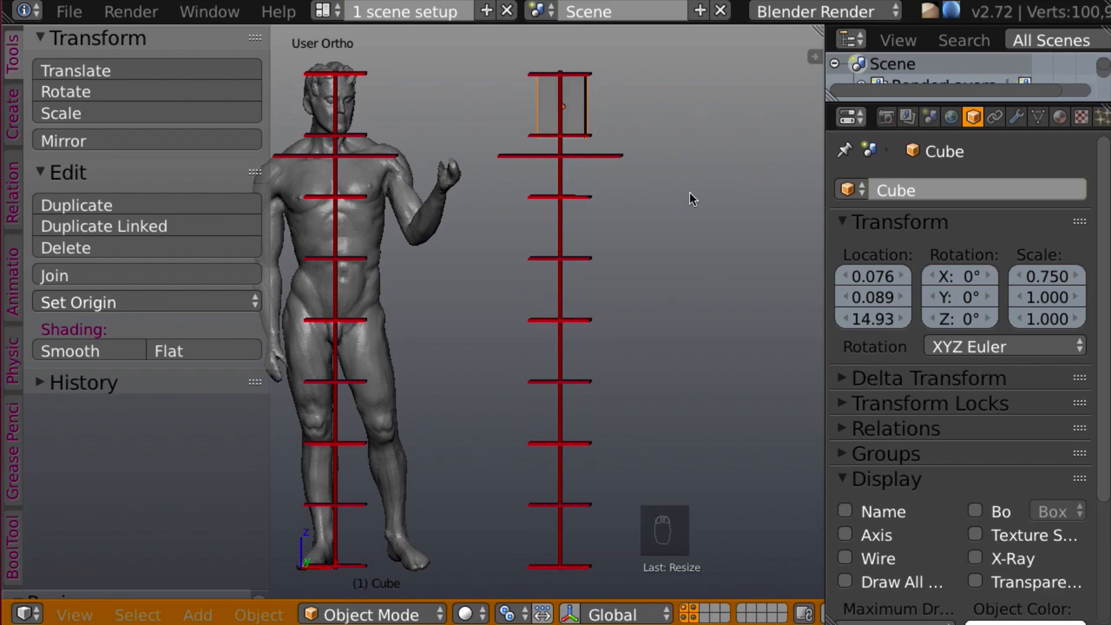
- Apply Subdivide Smooth to the whole head cube in Edit Mode
{"action": "key", "text": "Tab"}
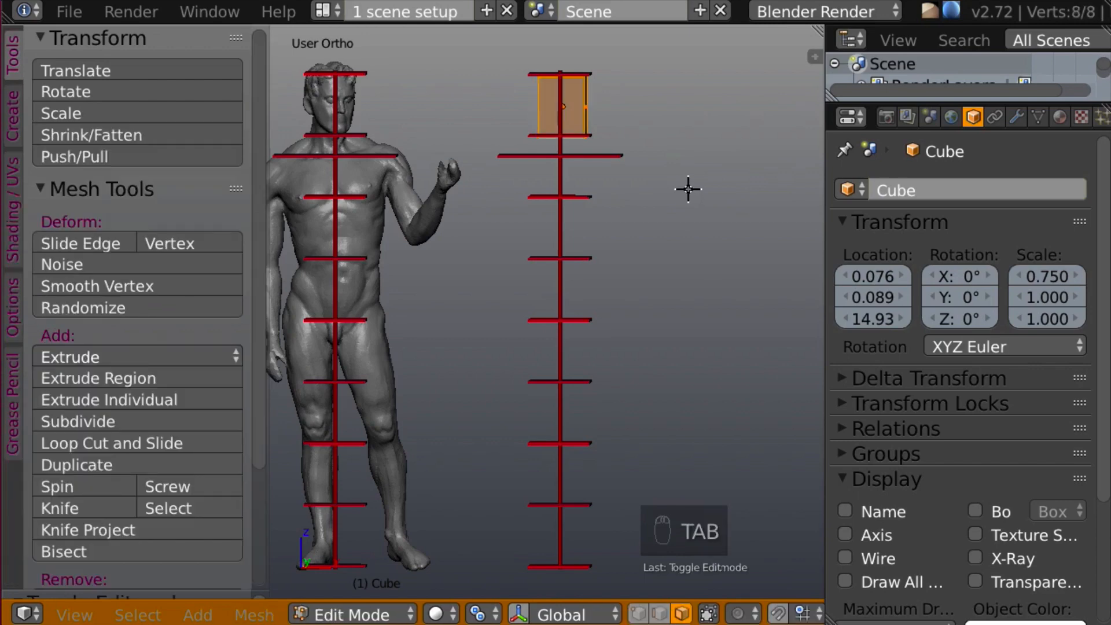
{"action": "key", "text": "w"}
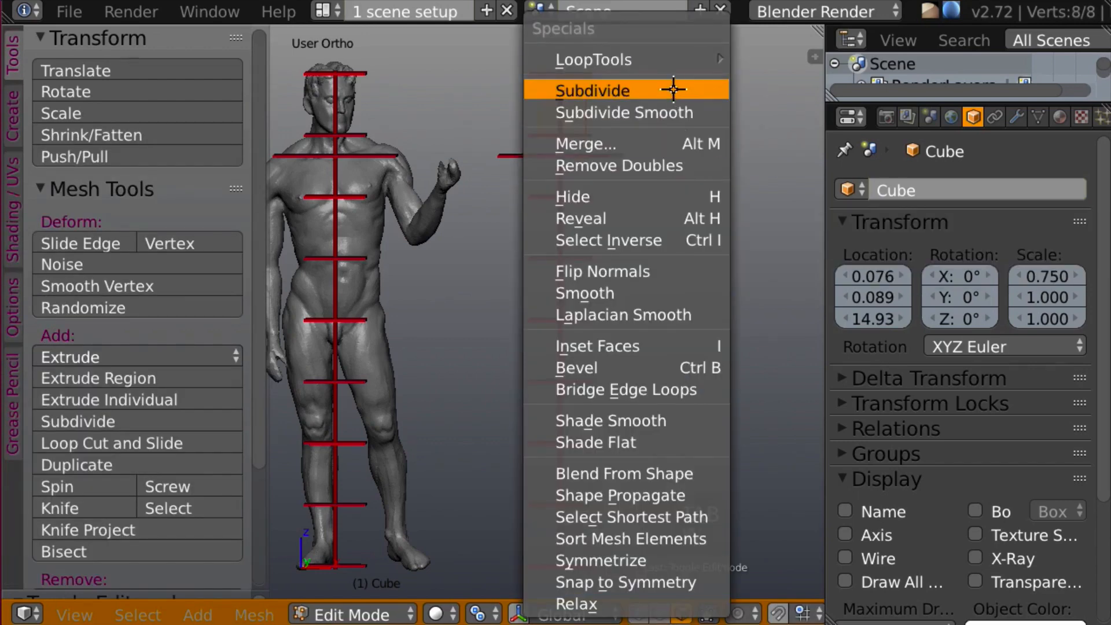
{"action": "left_click", "coordinate": [670, 112]}
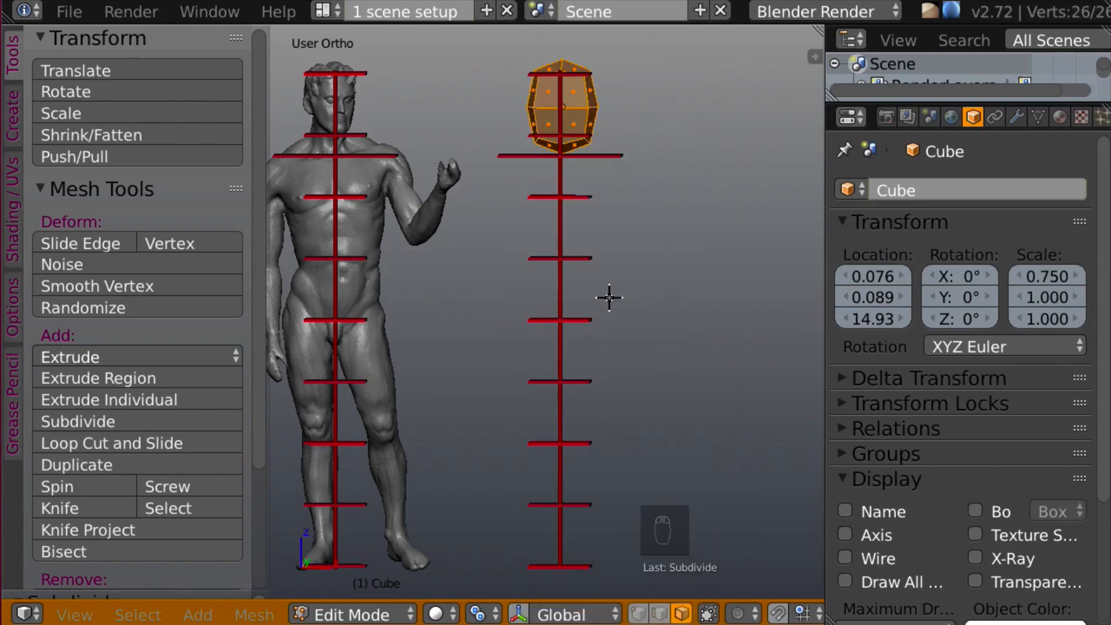
- Switch the head to Sculpt Mode, check that X mirror symmetry is on, and enable Dyntopo
{"action": "left_click", "coordinate": [413, 614]}
{"action": "left_click", "coordinate": [405, 537]}
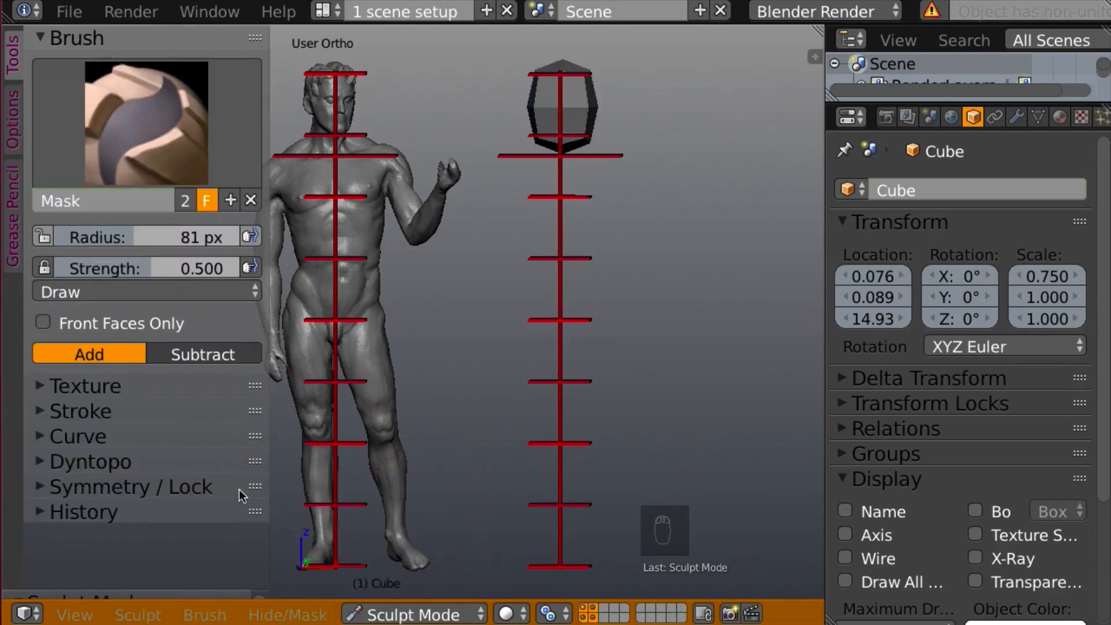
{"action": "left_click", "coordinate": [41, 486]}
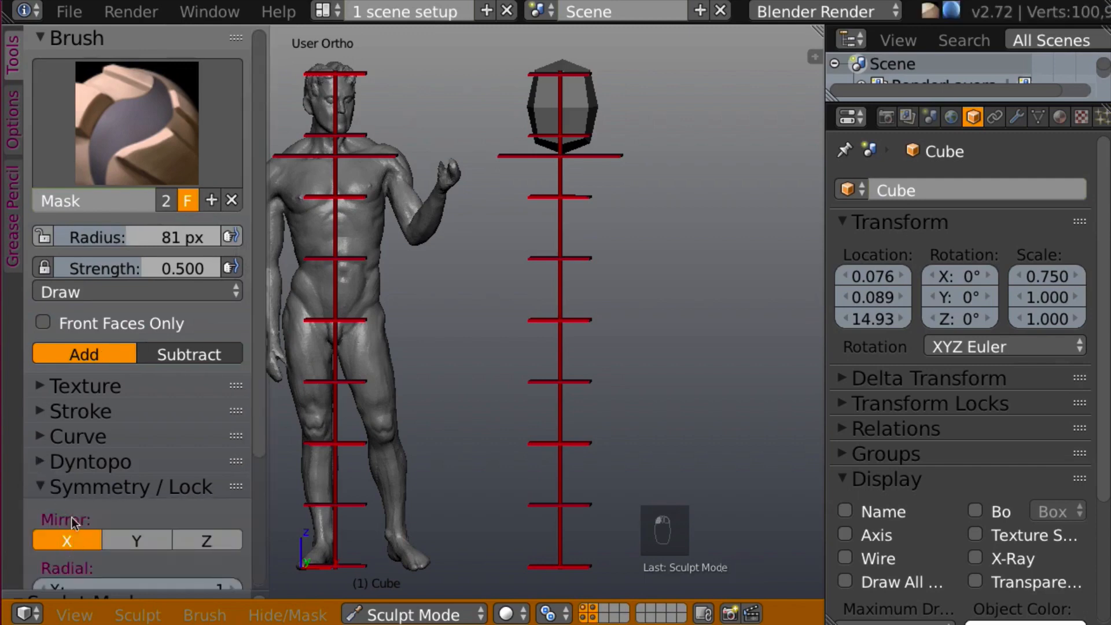
{"action": "left_click", "coordinate": [50, 488]}
{"action": "left_click", "coordinate": [47, 463]}
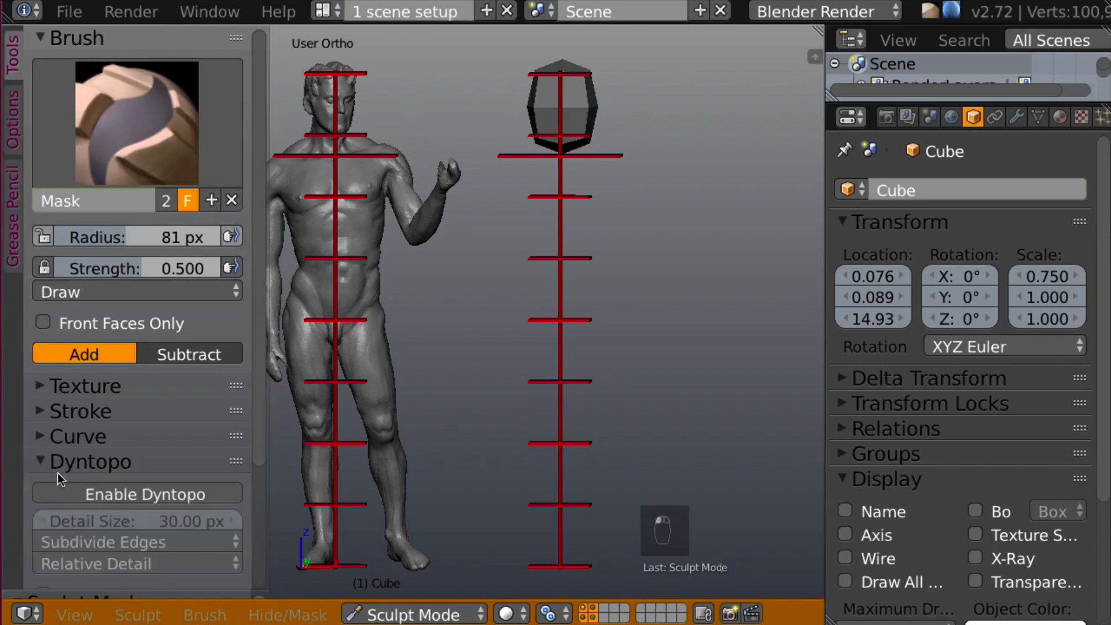
{"action": "left_click", "coordinate": [117, 493]}
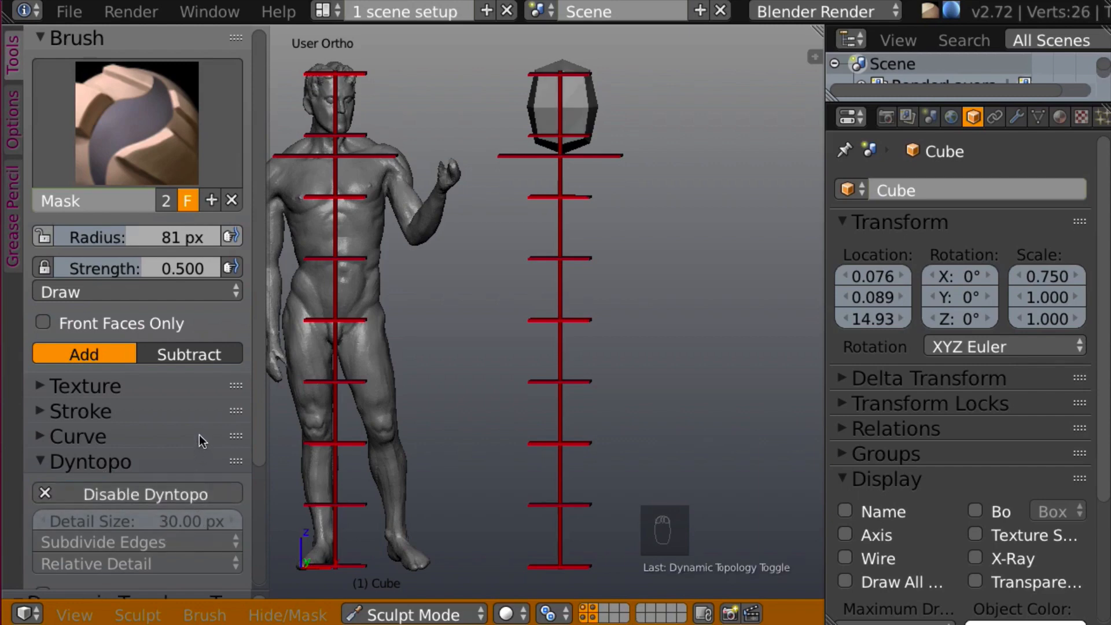
- Change the Clay brush's sculpt tool to Clay Strips and give it the constant, flat falloff curve
{"action": "key", "text": "c"}
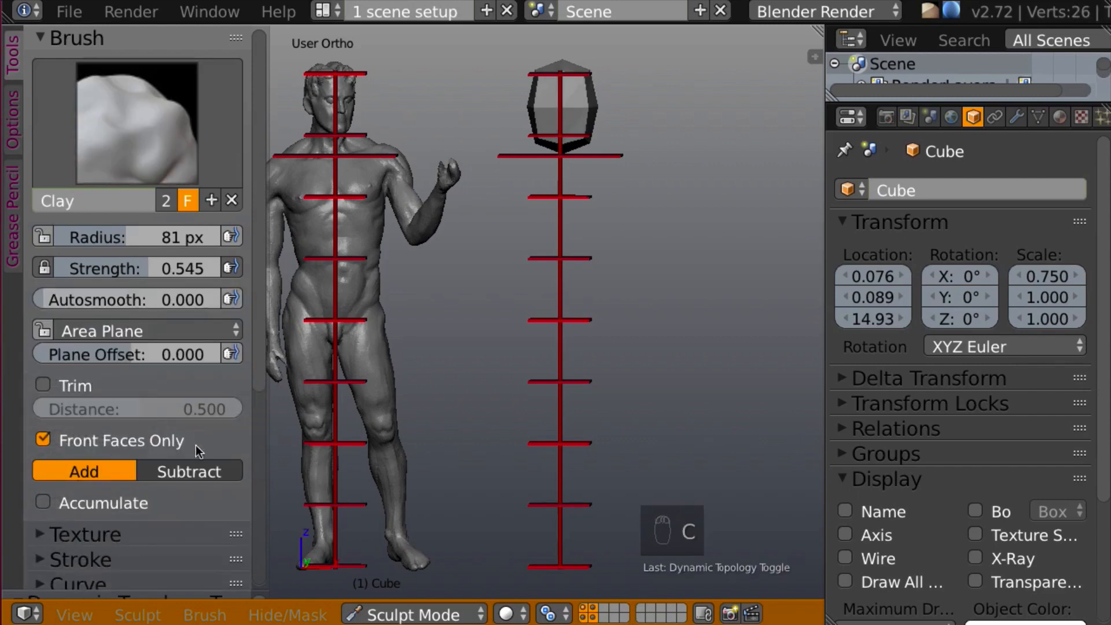
{"action": "left_click", "coordinate": [206, 616]}
{"action": "mouse_move", "coordinate": [238, 496]}
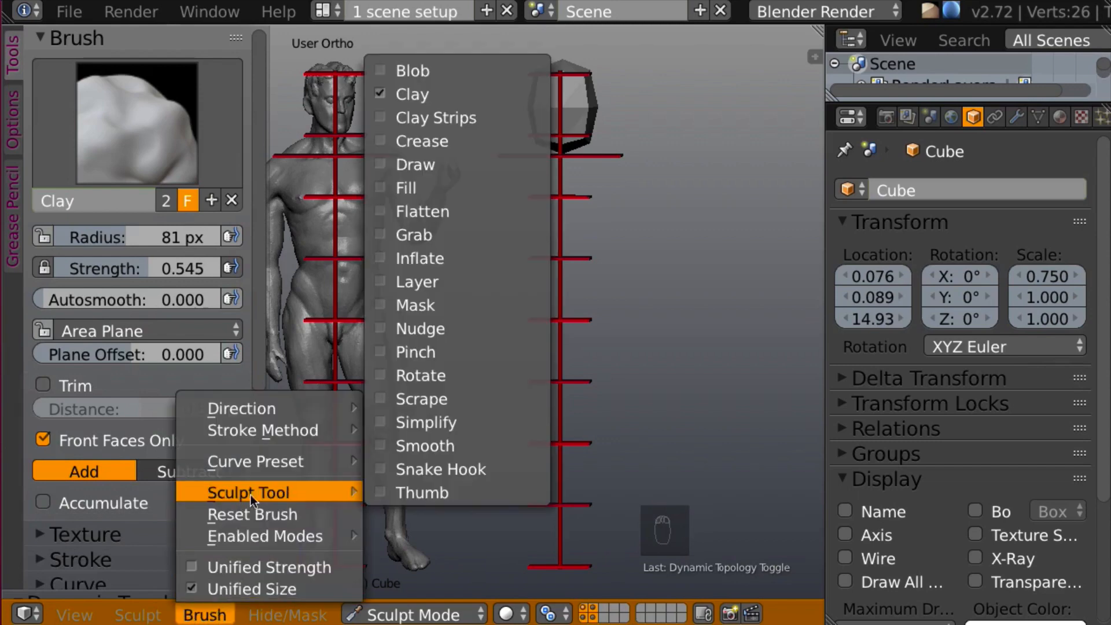
{"action": "left_click", "coordinate": [450, 117]}
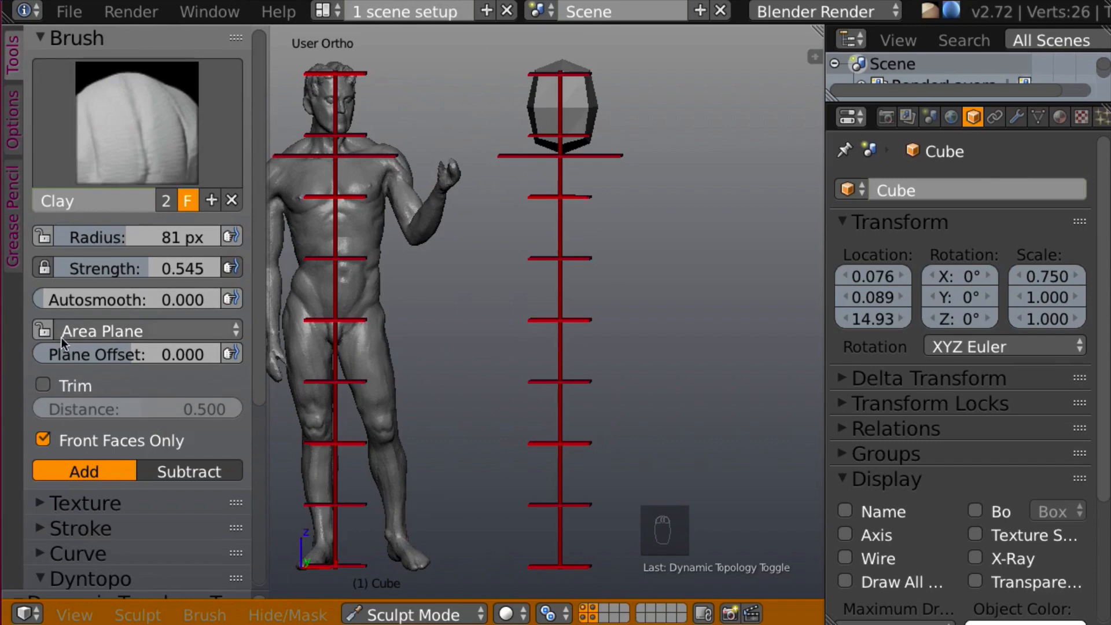
{"action": "left_click", "coordinate": [45, 545]}
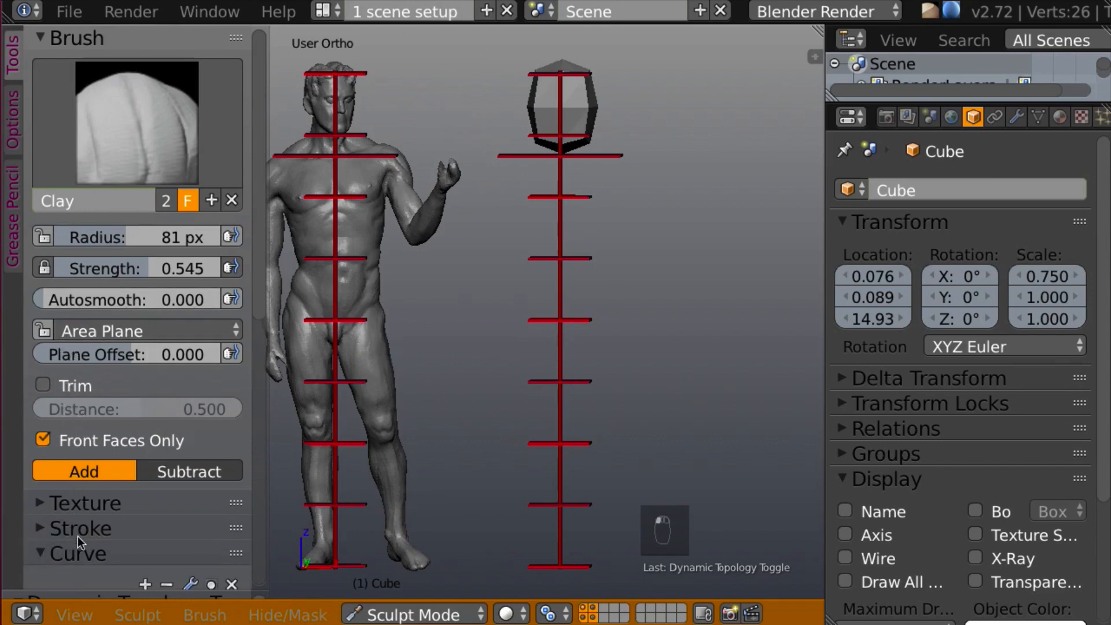
{"action": "scroll", "coordinate": [256, 301], "scroll_direction": "down", "scroll_amount": 10}
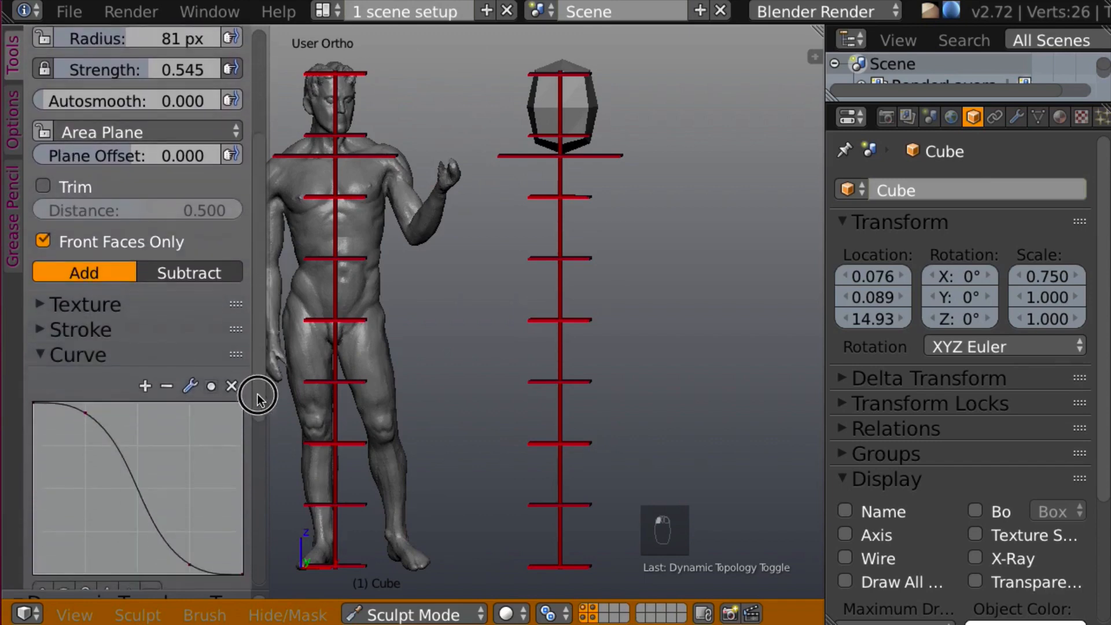
{"action": "left_click", "coordinate": [152, 555]}
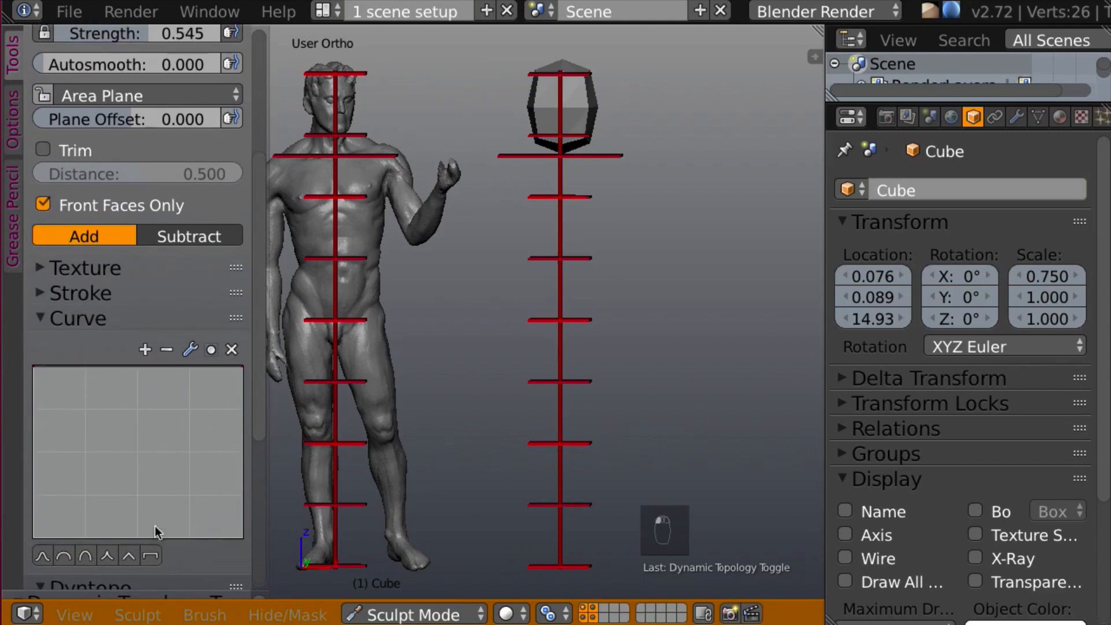
{"action": "left_click", "coordinate": [53, 319]}
- Set the Clay brush's strength to 1.000 and turn off Front Faces Only
{"action": "left_click_drag", "start_coordinate": [261, 356], "coordinate": [247, 150]}
{"action": "left_click_drag", "start_coordinate": [141, 269], "coordinate": [220, 269]}
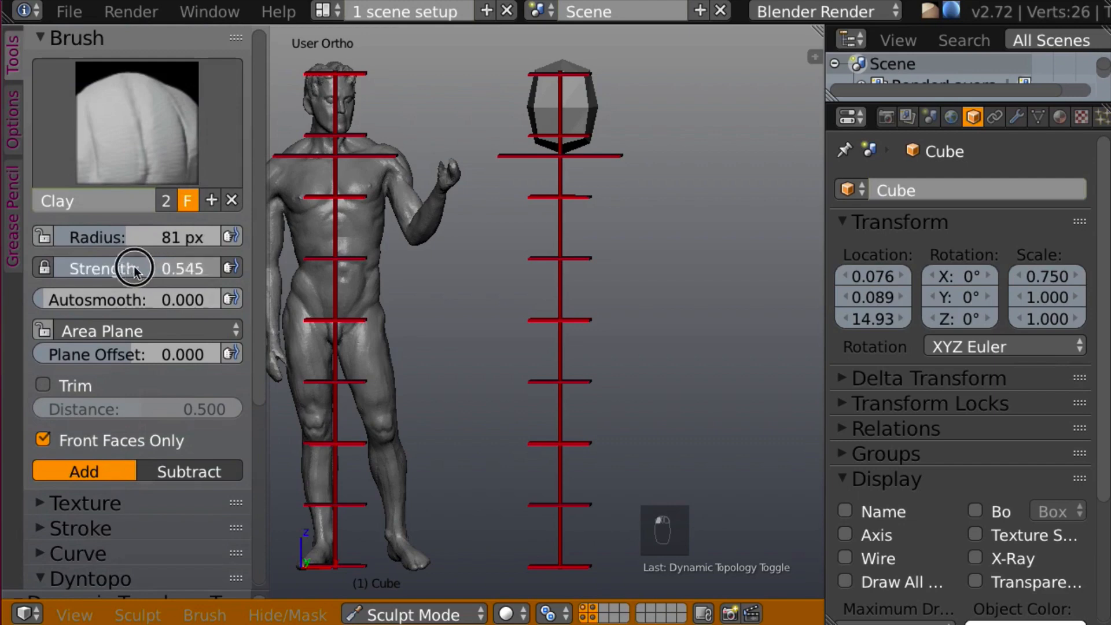
{"action": "left_click", "coordinate": [44, 438]}
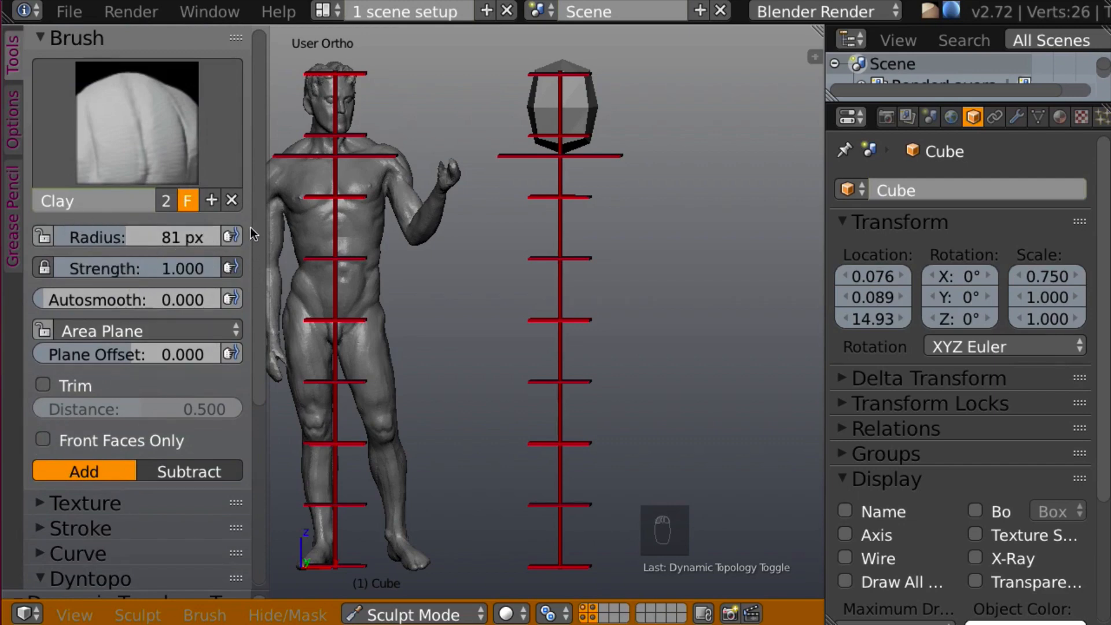
- Set Dyntopo's detail refinement to Subdivide Collapse and its detail type to Constant Detail
{"action": "scroll", "coordinate": [254, 256], "scroll_direction": "down", "scroll_amount": 7}
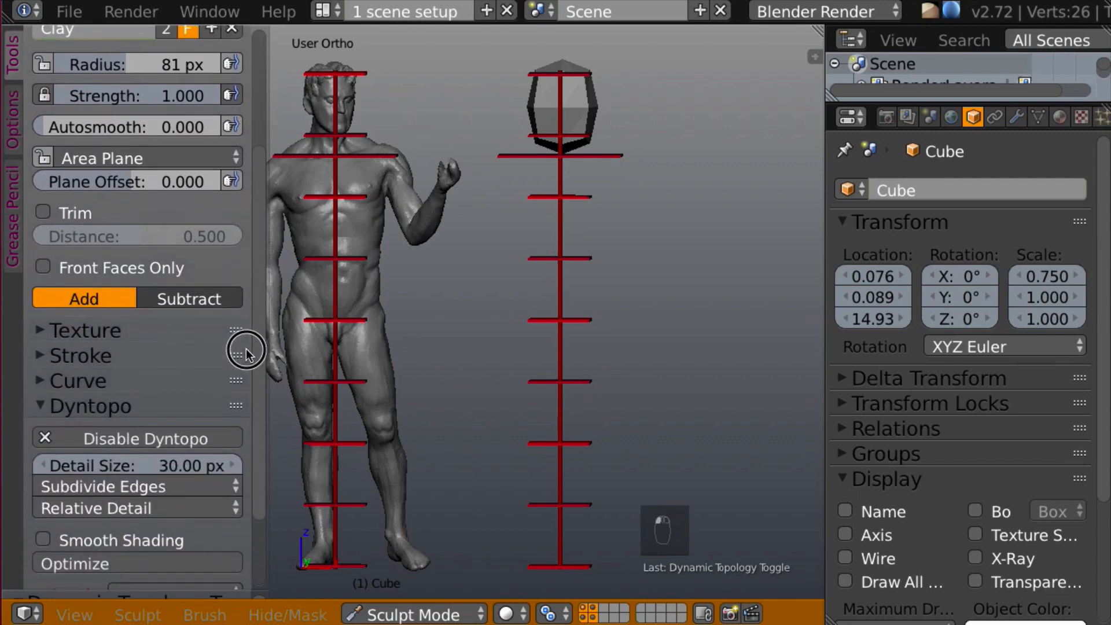
{"action": "scroll", "coordinate": [246, 353], "scroll_direction": "down", "scroll_amount": 1}
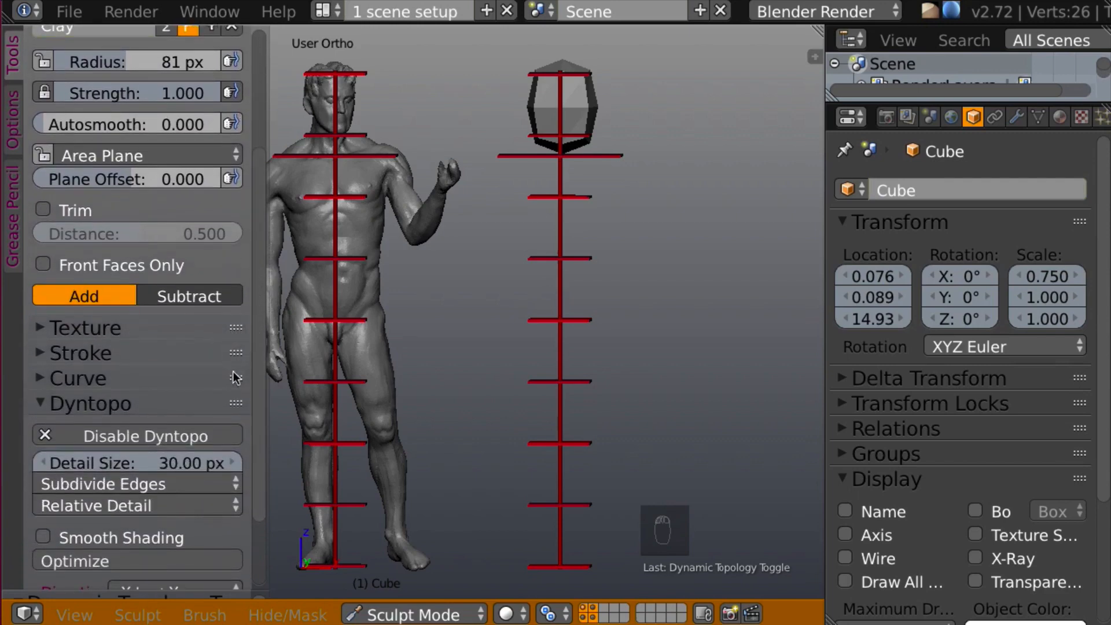
{"action": "left_click", "coordinate": [92, 482]}
{"action": "left_click", "coordinate": [110, 412]}
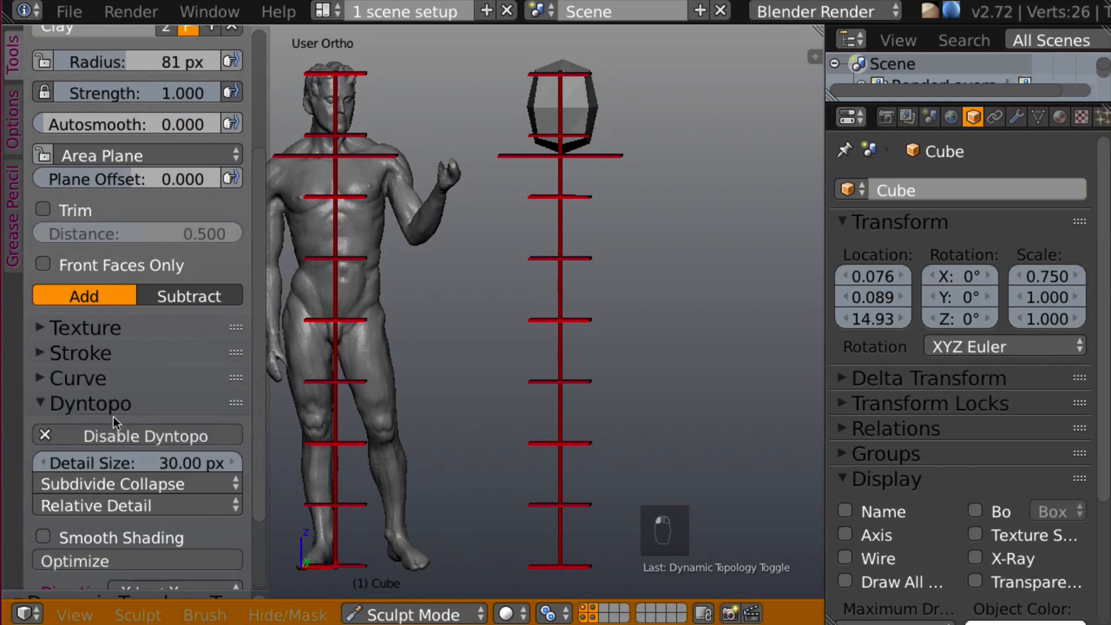
{"action": "left_click", "coordinate": [121, 505]}
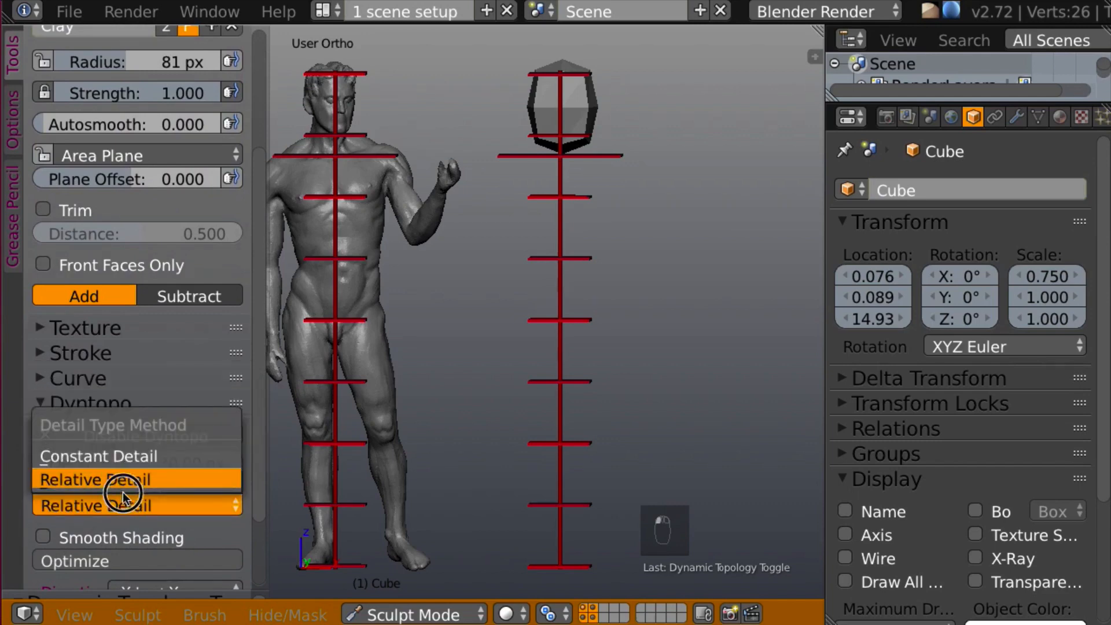
{"action": "left_click", "coordinate": [132, 456]}
- Sample the Dyntopo detail size from the head mesh, then lower it to about 40.73%
{"action": "left_click", "coordinate": [232, 460]}
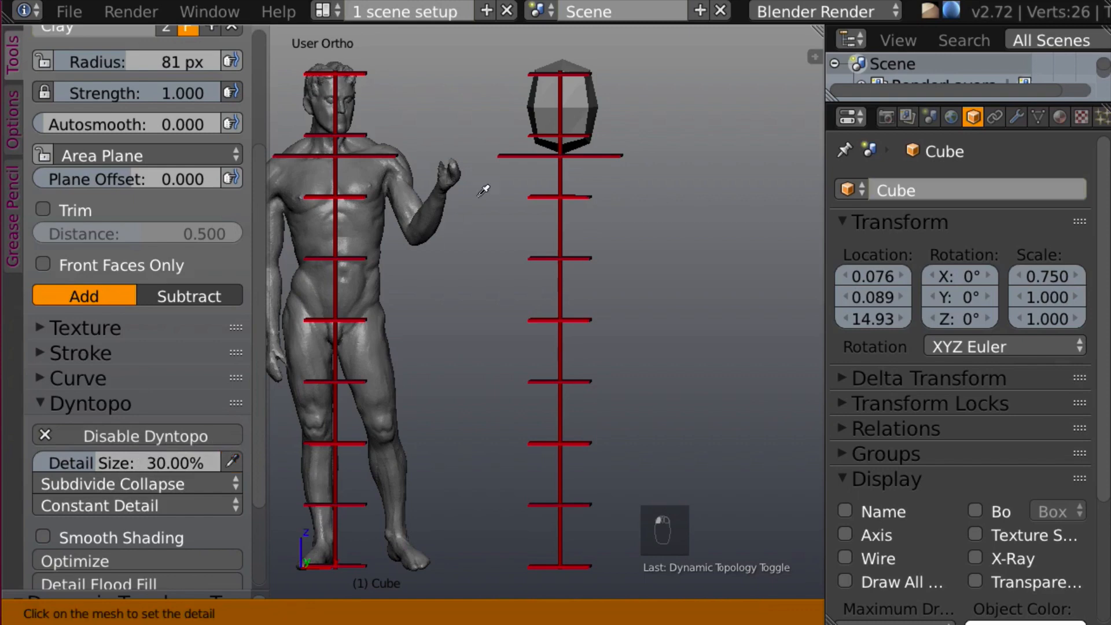
{"action": "left_click", "coordinate": [572, 106]}
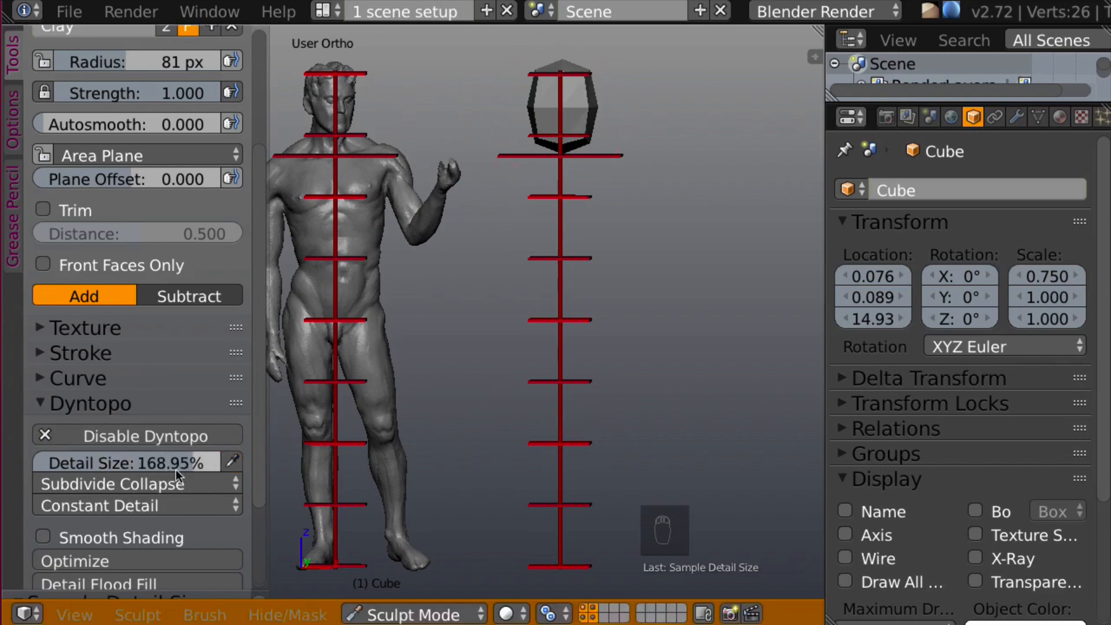
{"action": "left_click_drag", "start_coordinate": [195, 460], "coordinate": [113, 471]}
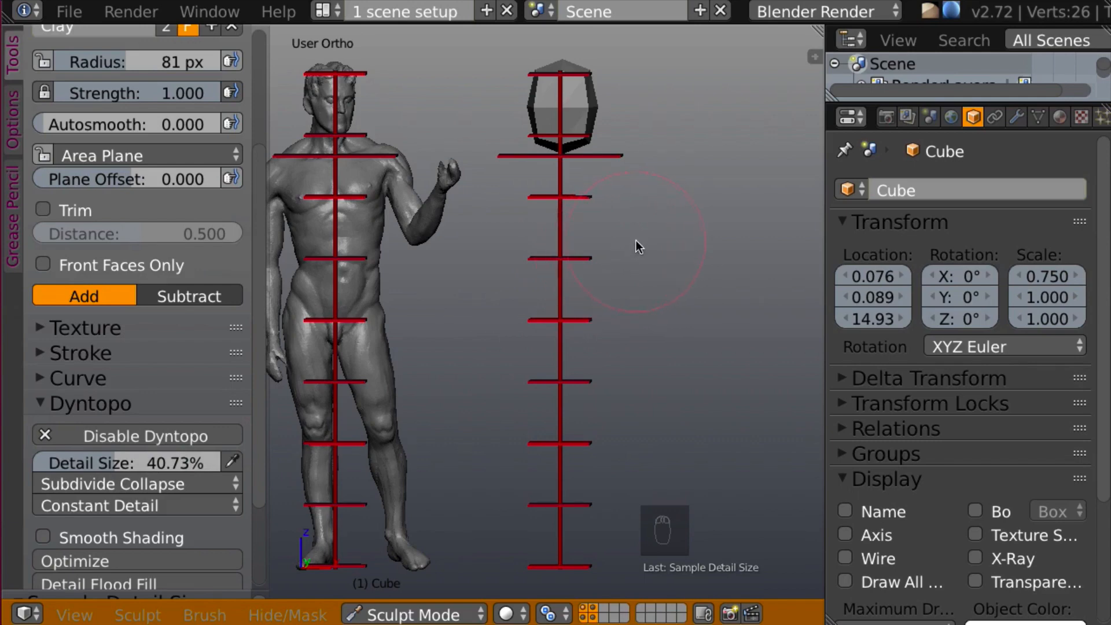
- With the Snake Hook brush, pull a neck and torso down from the head to the crotch-level guide line, with broad shoulders and full hips
{"action": "key", "text": "k"}
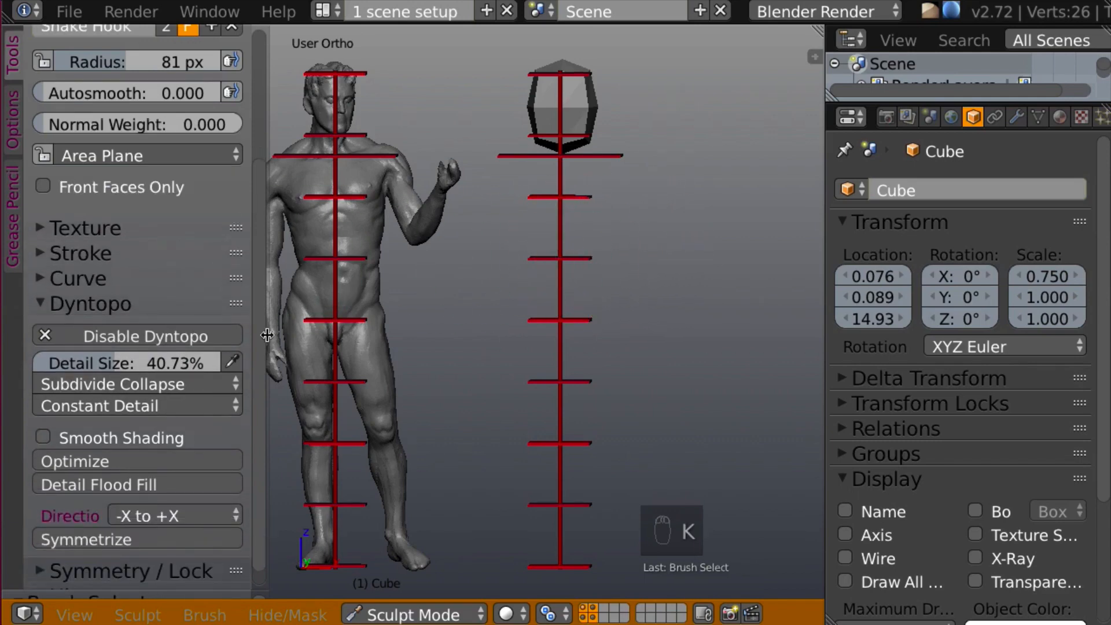
{"action": "left_click_drag", "start_coordinate": [255, 343], "coordinate": [241, 168]}
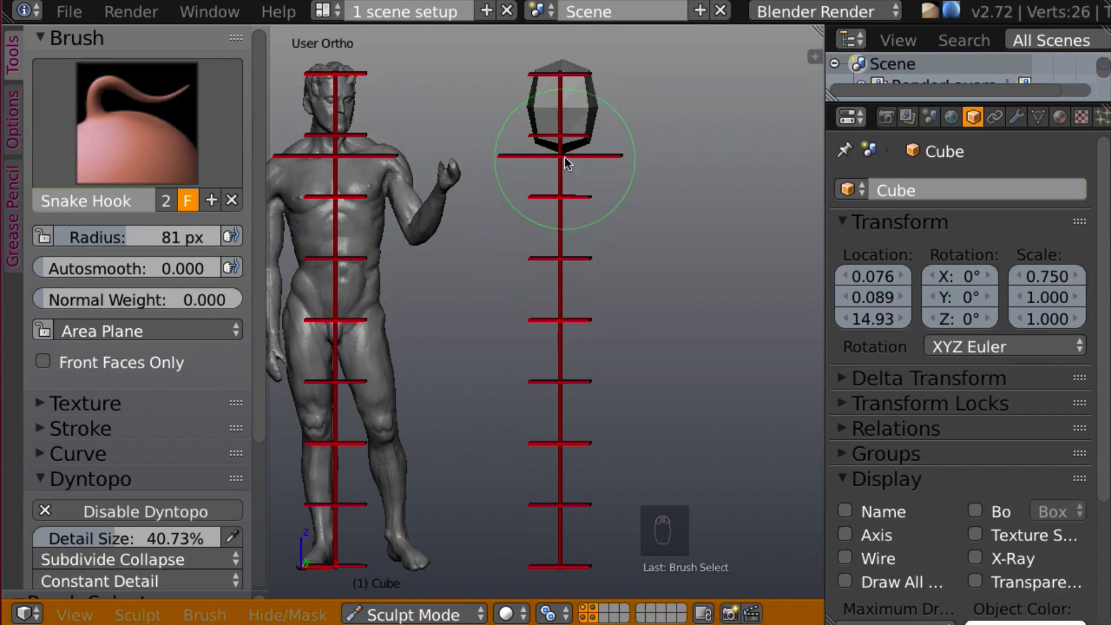
{"action": "left_click_drag", "start_coordinate": [560, 154], "coordinate": [546, 295]}
{"action": "mouse_move", "coordinate": [592, 148]}
{"action": "left_mouse_down"}
{"action": "mouse_move", "coordinate": [579, 150]}
{"action": "mouse_move", "coordinate": [578, 183]}
{"action": "mouse_move", "coordinate": [598, 179]}
{"action": "mouse_move", "coordinate": [592, 147]}
{"action": "mouse_move", "coordinate": [582, 150]}
{"action": "mouse_move", "coordinate": [594, 193]}
{"action": "mouse_move", "coordinate": [613, 193]}
{"action": "mouse_move", "coordinate": [630, 169]}
{"action": "left_mouse_up"}
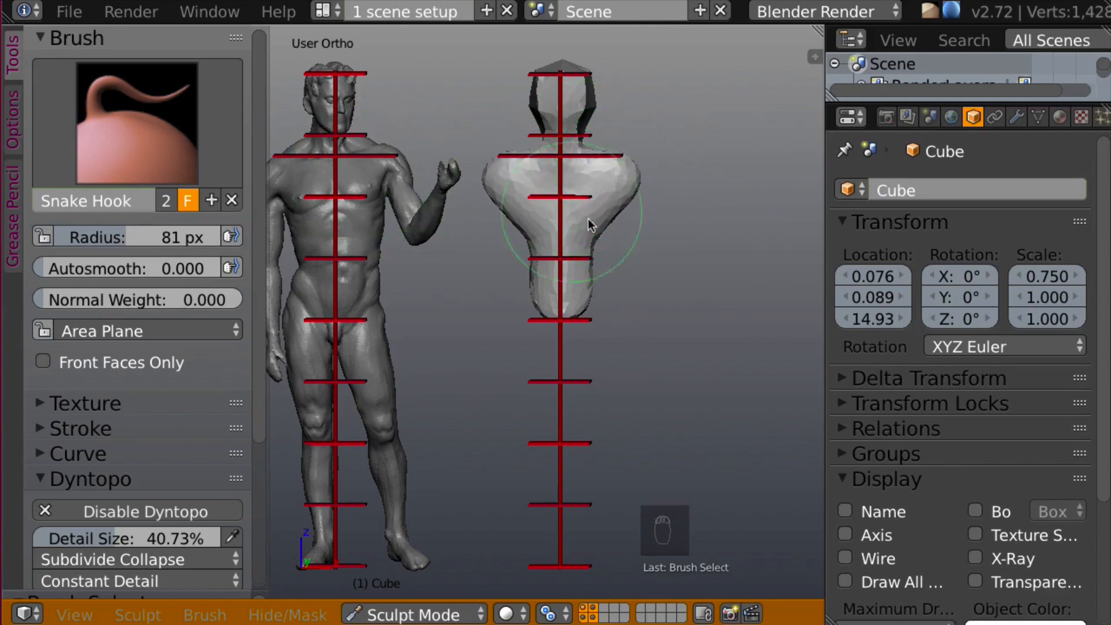
{"action": "mouse_move", "coordinate": [635, 173]}
{"action": "left_mouse_down"}
{"action": "mouse_move", "coordinate": [583, 248]}
{"action": "mouse_move", "coordinate": [594, 241]}
{"action": "mouse_move", "coordinate": [525, 246]}
{"action": "left_mouse_up"}
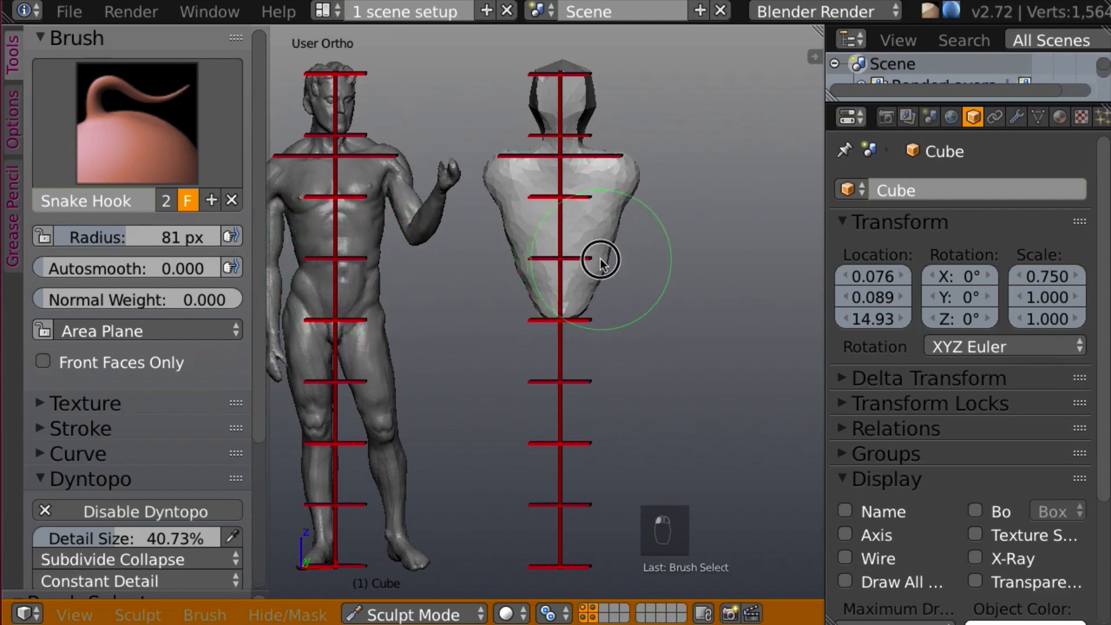
{"action": "mouse_move", "coordinate": [595, 259]}
{"action": "left_mouse_down"}
{"action": "mouse_move", "coordinate": [585, 280]}
{"action": "mouse_move", "coordinate": [528, 310]}
{"action": "mouse_move", "coordinate": [595, 307]}
{"action": "mouse_move", "coordinate": [564, 310]}
{"action": "left_mouse_up"}
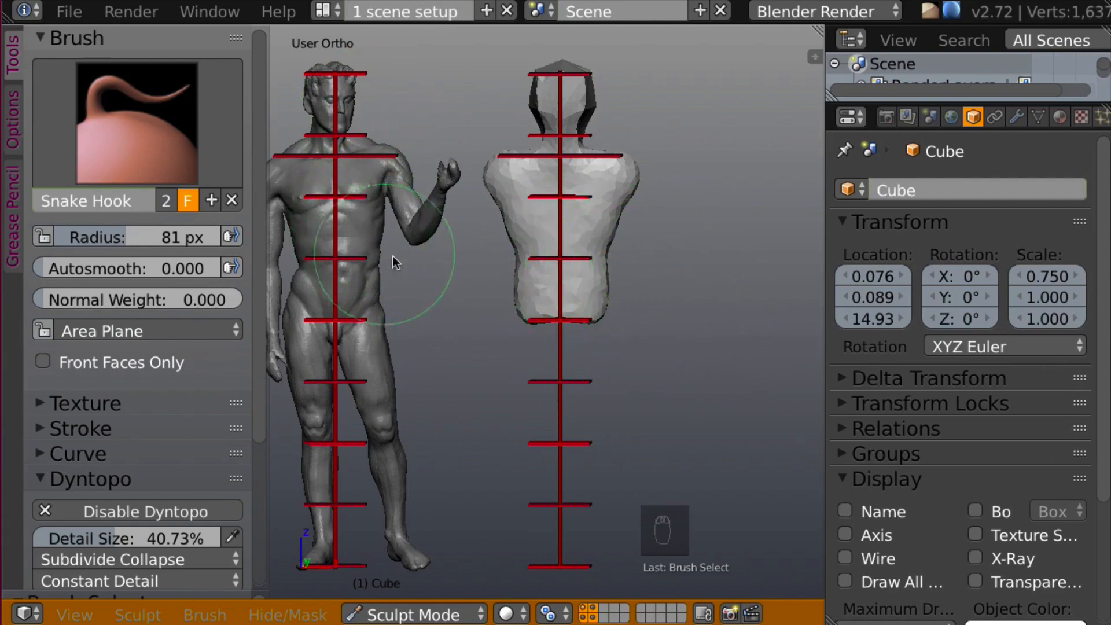
- From the right side view, reshape the torso's profile with Snake Hook at a radius of about 128 px, then reduce the radius to 66 px
{"action": "key", "text": "KP_3"}
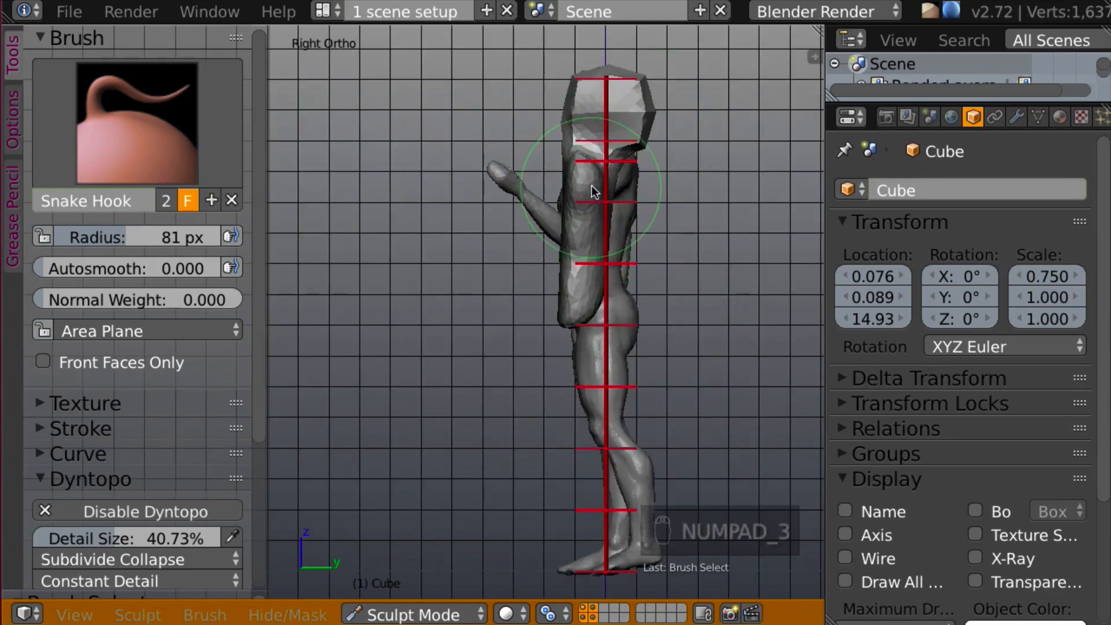
{"action": "mouse_move", "coordinate": [589, 178]}
{"action": "left_mouse_down"}
{"action": "mouse_move", "coordinate": [608, 177]}
{"action": "mouse_move", "coordinate": [570, 293]}
{"action": "mouse_move", "coordinate": [577, 311]}
{"action": "mouse_move", "coordinate": [597, 298]}
{"action": "mouse_move", "coordinate": [566, 307]}
{"action": "mouse_move", "coordinate": [592, 304]}
{"action": "left_mouse_up"}
{"action": "key", "text": "f"}
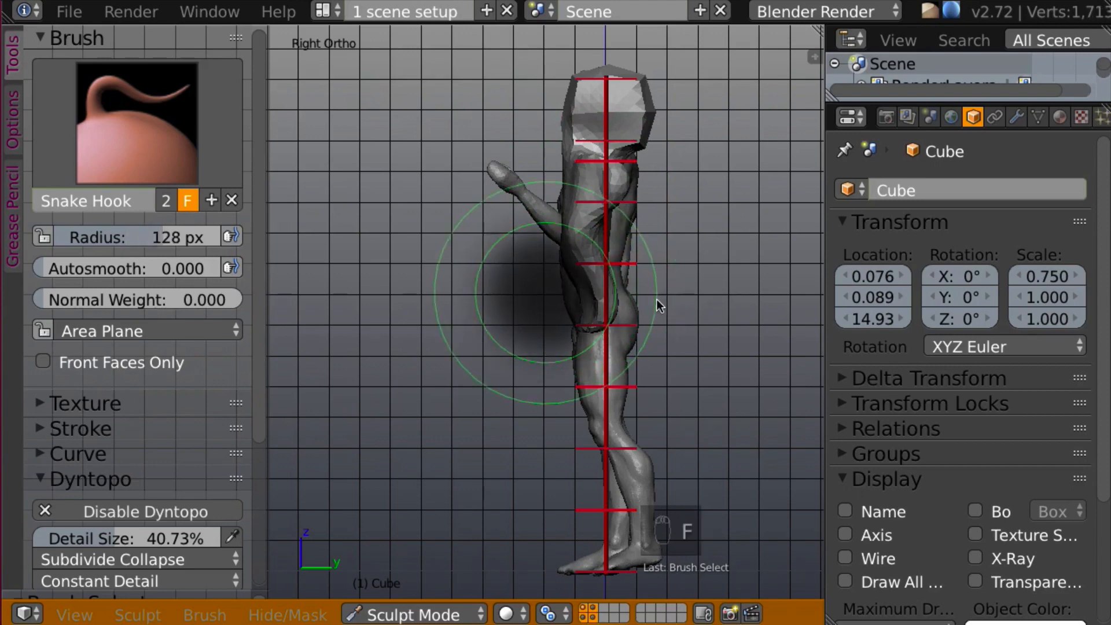
{"action": "left_click", "coordinate": [655, 301]}
{"action": "mouse_move", "coordinate": [609, 304]}
{"action": "left_mouse_down"}
{"action": "mouse_move", "coordinate": [612, 321]}
{"action": "mouse_move", "coordinate": [628, 278]}
{"action": "mouse_move", "coordinate": [602, 239]}
{"action": "mouse_move", "coordinate": [611, 242]}
{"action": "mouse_move", "coordinate": [632, 185]}
{"action": "mouse_move", "coordinate": [578, 196]}
{"action": "mouse_move", "coordinate": [579, 276]}
{"action": "mouse_move", "coordinate": [568, 204]}
{"action": "mouse_move", "coordinate": [570, 252]}
{"action": "mouse_move", "coordinate": [590, 290]}
{"action": "mouse_move", "coordinate": [609, 295]}
{"action": "mouse_move", "coordinate": [608, 312]}
{"action": "mouse_move", "coordinate": [633, 191]}
{"action": "mouse_move", "coordinate": [598, 190]}
{"action": "mouse_move", "coordinate": [634, 190]}
{"action": "mouse_move", "coordinate": [623, 258]}
{"action": "mouse_move", "coordinate": [632, 278]}
{"action": "mouse_move", "coordinate": [617, 260]}
{"action": "mouse_move", "coordinate": [629, 297]}
{"action": "mouse_move", "coordinate": [589, 300]}
{"action": "mouse_move", "coordinate": [626, 244]}
{"action": "mouse_move", "coordinate": [668, 211]}
{"action": "left_mouse_up"}
{"action": "key", "text": "f"}
{"action": "left_click", "coordinate": [574, 200]}
{"action": "middle_click_drag", "start_coordinate": [668, 211], "coordinate": [515, 239]}
- Show only the sculpted body's layer in perspective and build up the back of the torso with the Clay brush
{"action": "key", "text": "c"}
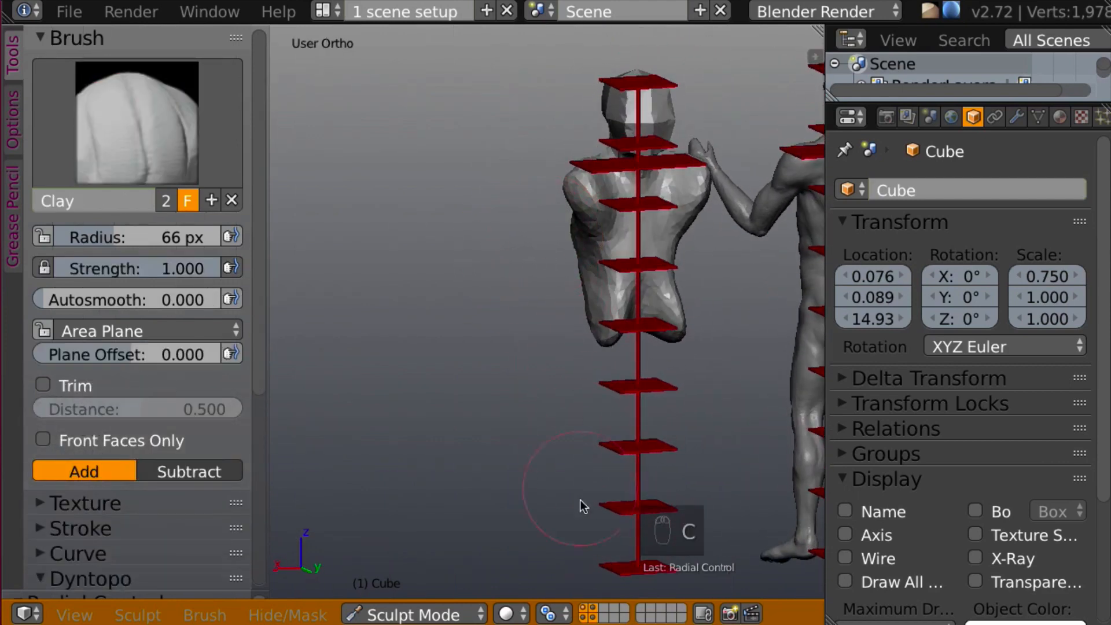
{"action": "left_click", "coordinate": [585, 613]}
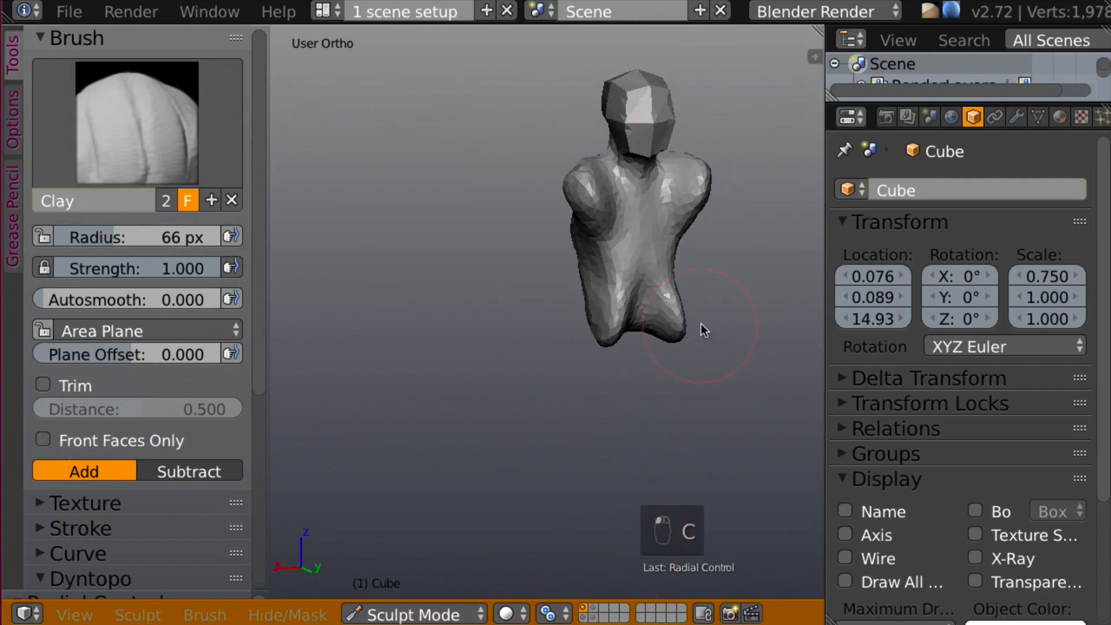
{"action": "key", "text": "KP_5"}
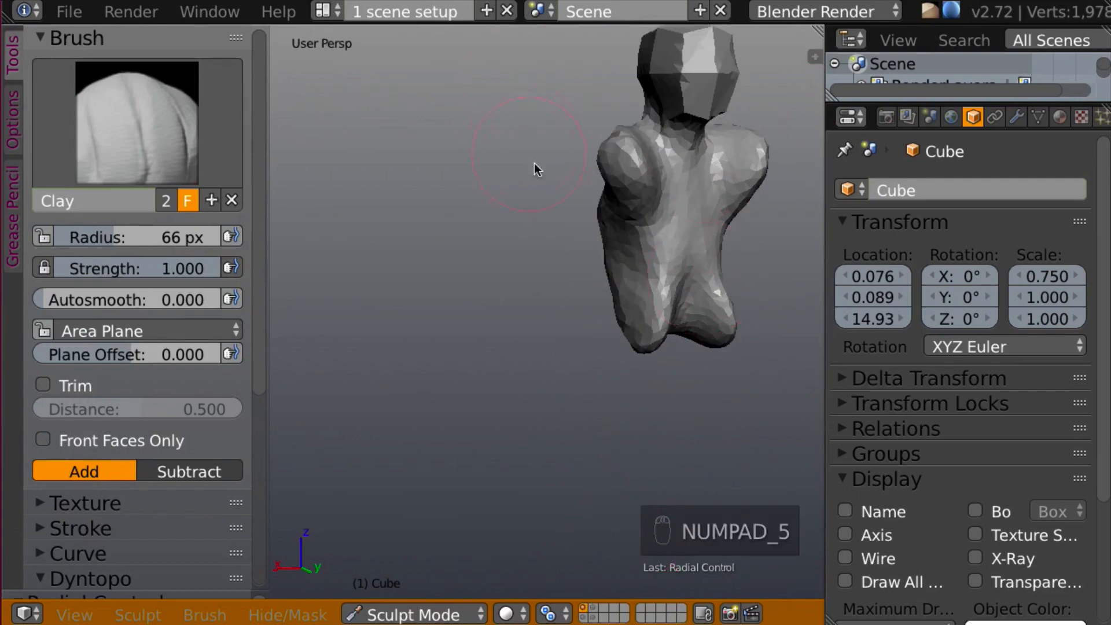
{"action": "middle_click_drag", "start_coordinate": [534, 336], "coordinate": [533, 256]}
{"action": "mouse_move", "coordinate": [539, 254]}
{"action": "left_mouse_down"}
{"action": "mouse_move", "coordinate": [514, 241]}
{"action": "mouse_move", "coordinate": [529, 246]}
{"action": "mouse_move", "coordinate": [531, 315]}
{"action": "mouse_move", "coordinate": [521, 308]}
{"action": "mouse_move", "coordinate": [515, 320]}
{"action": "left_mouse_up"}
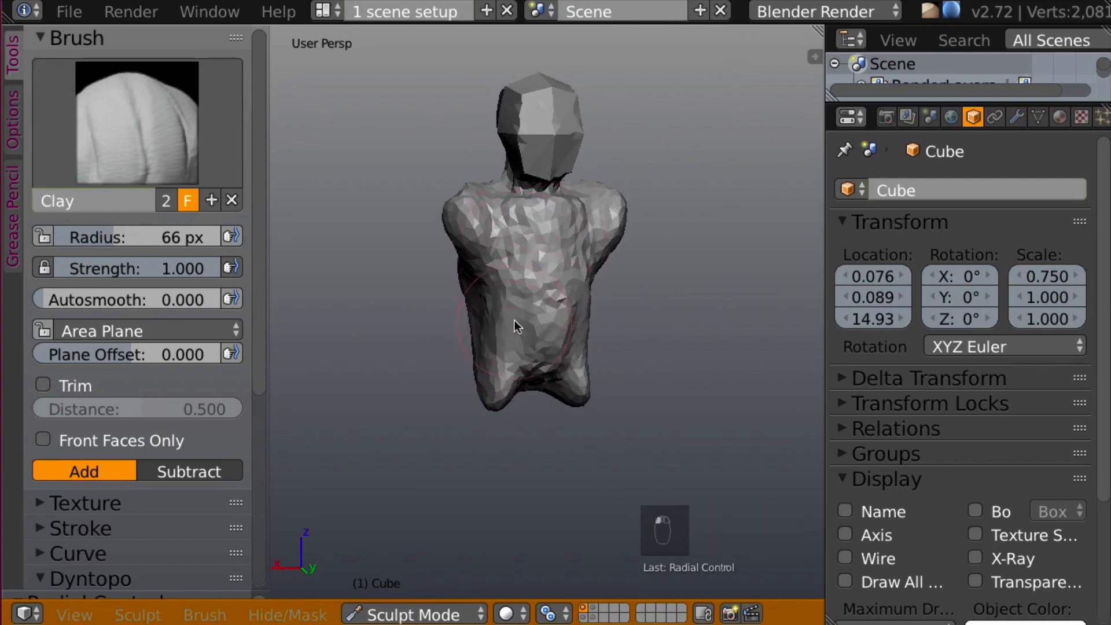
- Set the Clay brush's Autosmooth to 0.050
{"action": "left_click", "coordinate": [93, 299]}
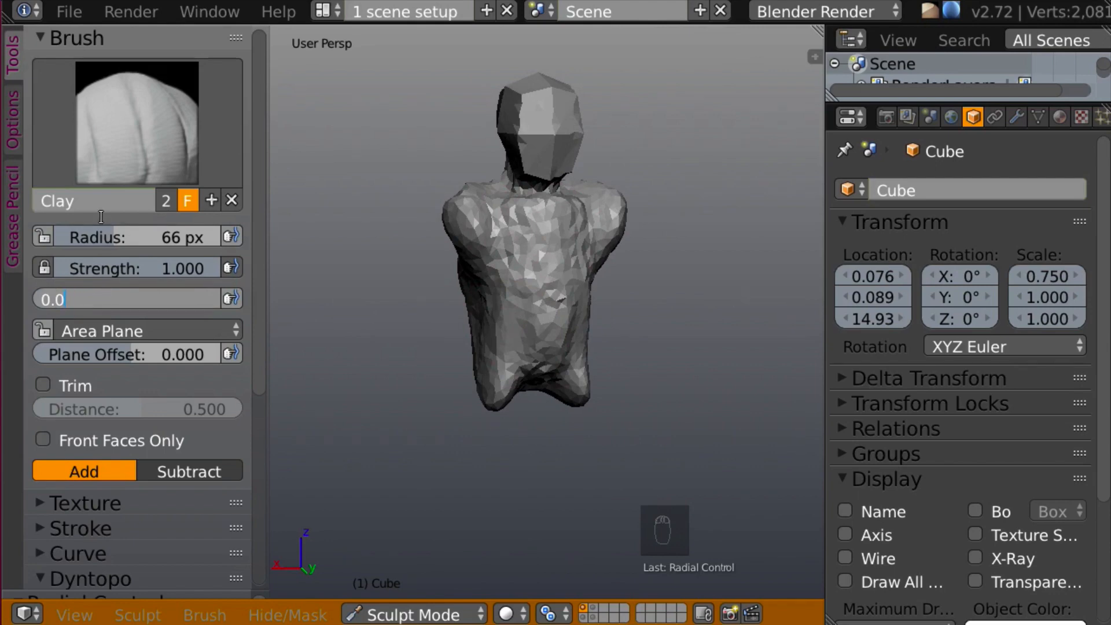
{"action": "key", "text": "Return"}
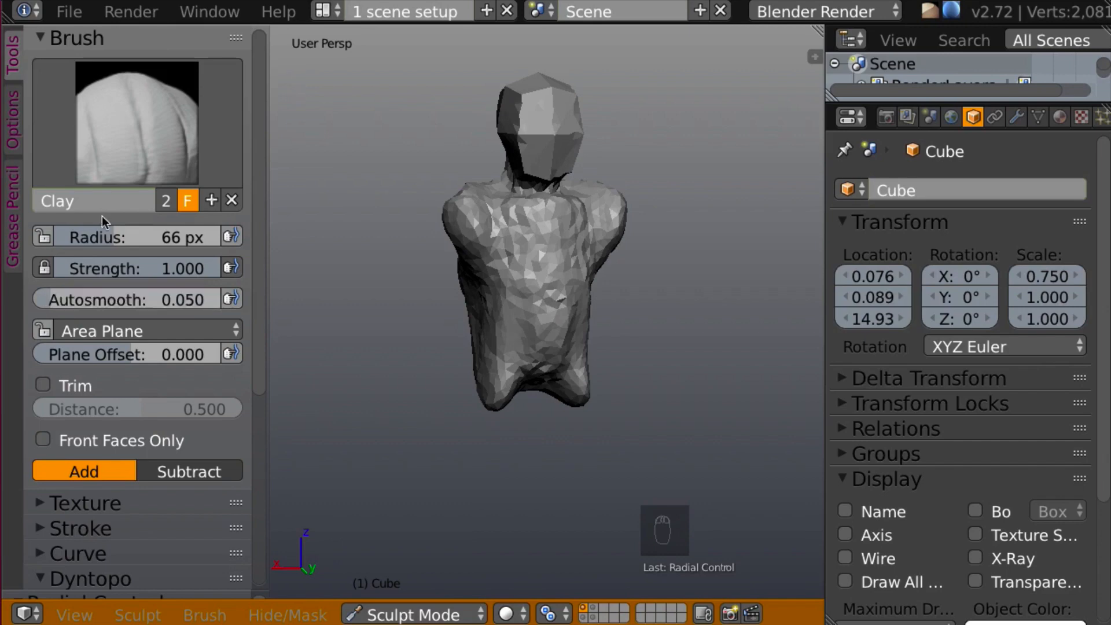
- Build up and even out the front and back surfaces of the torso with the Clay brush at a 66 px radius
{"action": "mouse_move", "coordinate": [505, 217]}
{"action": "left_mouse_down"}
{"action": "mouse_move", "coordinate": [523, 226]}
{"action": "mouse_move", "coordinate": [519, 350]}
{"action": "mouse_move", "coordinate": [509, 280]}
{"action": "mouse_move", "coordinate": [494, 355]}
{"action": "left_mouse_up"}
{"action": "mouse_move", "coordinate": [494, 354]}
{"action": "middle_mouse_down"}
{"action": "mouse_move", "coordinate": [715, 214]}
{"action": "mouse_move", "coordinate": [745, 225]}
{"action": "mouse_move", "coordinate": [527, 283]}
{"action": "mouse_move", "coordinate": [534, 340]}
{"action": "middle_mouse_up"}
{"action": "mouse_move", "coordinate": [534, 340]}
{"action": "left_mouse_down"}
{"action": "mouse_move", "coordinate": [550, 318]}
{"action": "mouse_move", "coordinate": [526, 377]}
{"action": "left_mouse_up"}
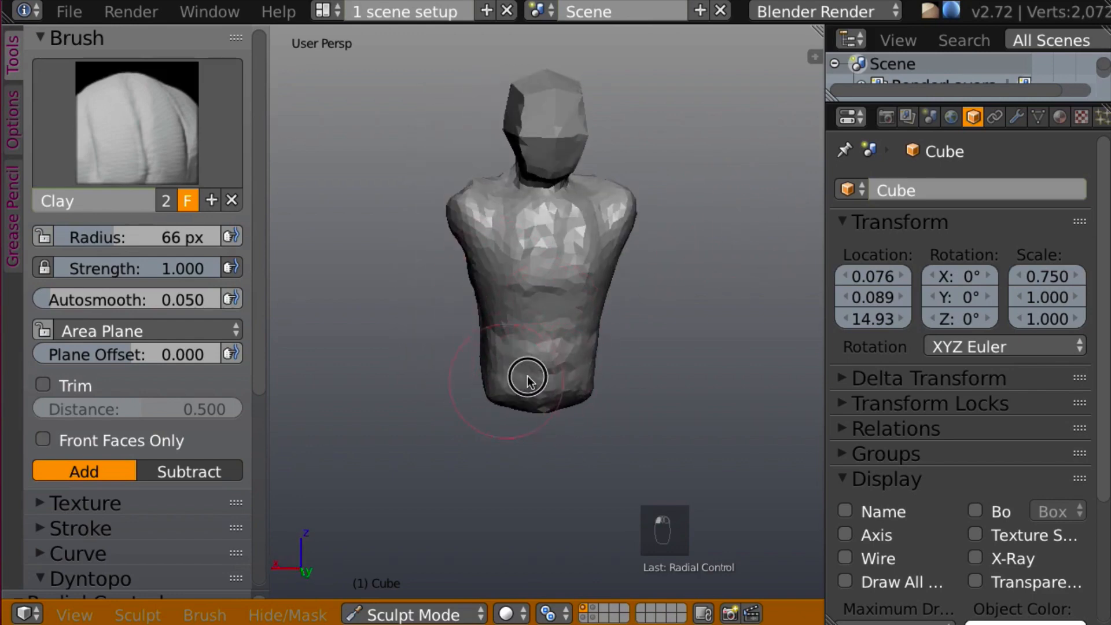
{"action": "mouse_move", "coordinate": [526, 377]}
{"action": "middle_mouse_down"}
{"action": "mouse_move", "coordinate": [633, 318]}
{"action": "mouse_move", "coordinate": [588, 360]}
{"action": "mouse_move", "coordinate": [702, 324]}
{"action": "mouse_move", "coordinate": [538, 248]}
{"action": "middle_mouse_up"}
{"action": "mouse_move", "coordinate": [539, 248]}
{"action": "left_mouse_down"}
{"action": "mouse_move", "coordinate": [526, 236]}
{"action": "mouse_move", "coordinate": [518, 405]}
{"action": "mouse_move", "coordinate": [533, 402]}
{"action": "mouse_move", "coordinate": [540, 366]}
{"action": "mouse_move", "coordinate": [529, 304]}
{"action": "left_mouse_up"}
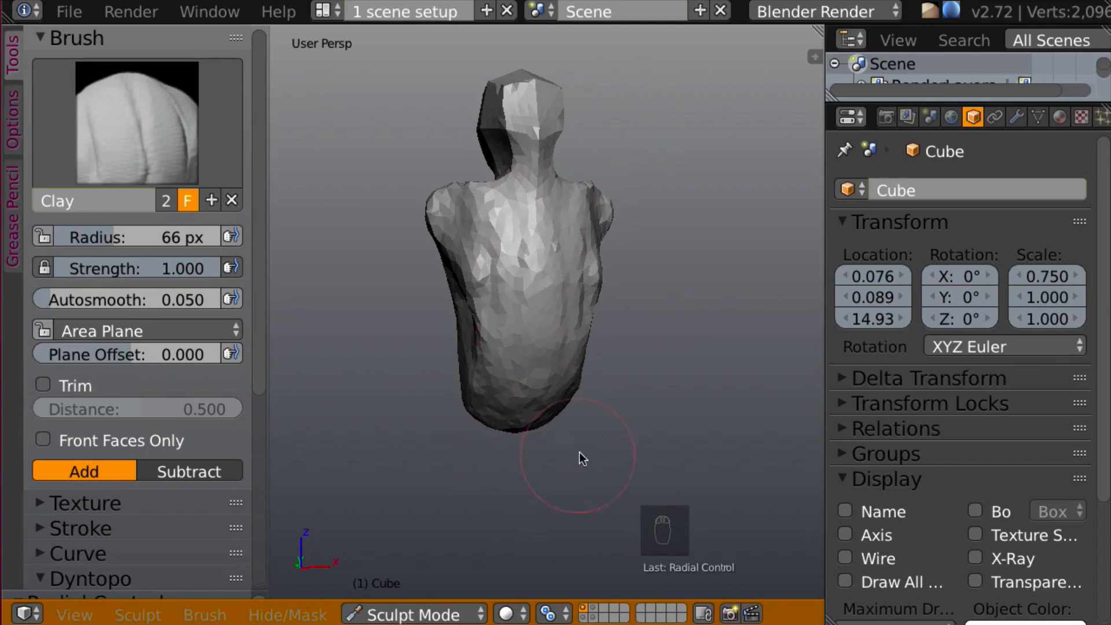
- Show all layers and reshape the torso's pelvis and sides against the guides using Snake Hook at a radius of 129 px
{"action": "key", "text": "grave"}
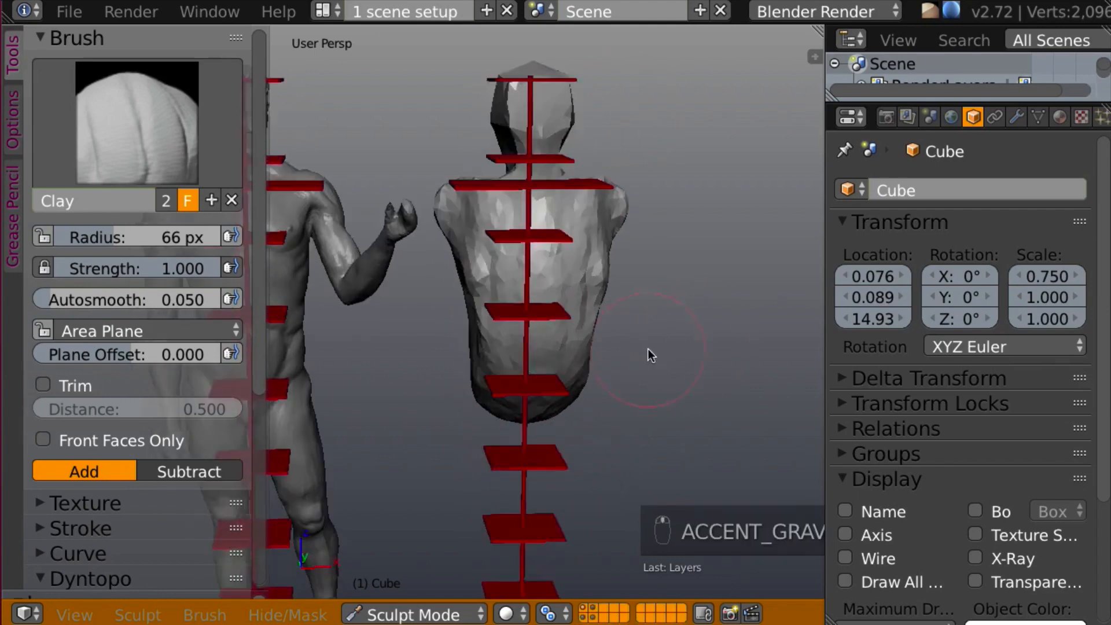
{"action": "middle_click_drag", "start_coordinate": [647, 349], "coordinate": [630, 321]}
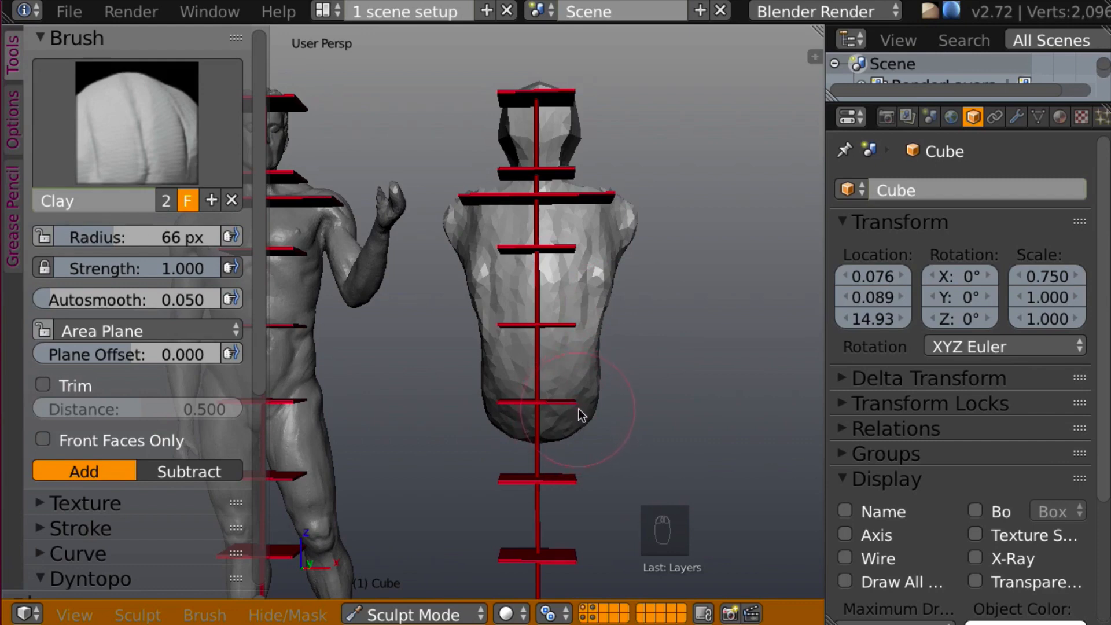
{"action": "key", "text": "k"}
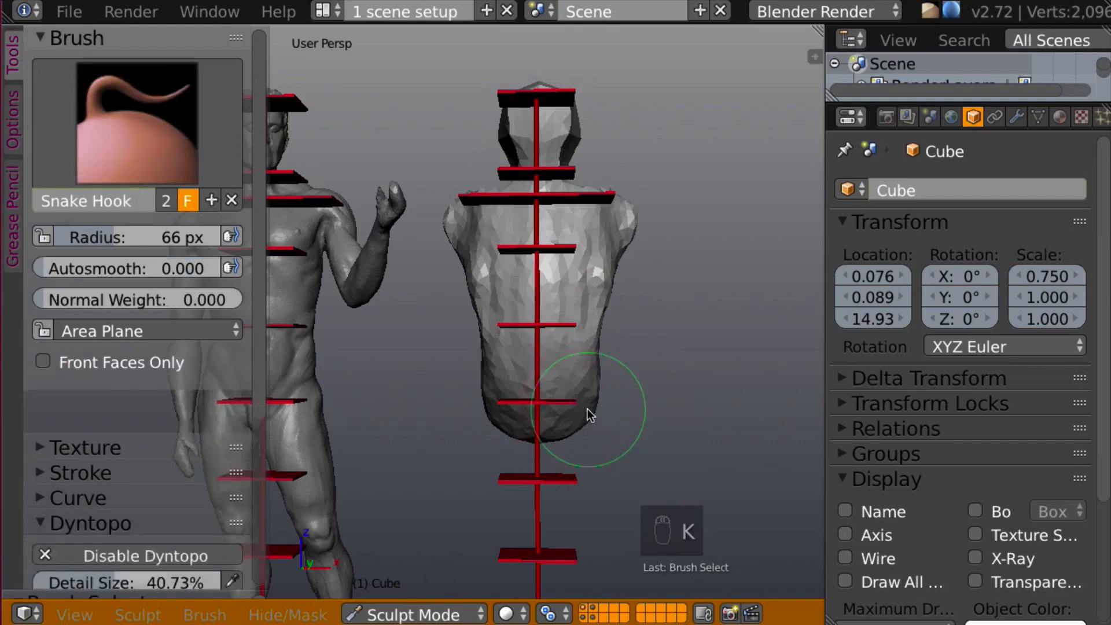
{"action": "key", "text": "f"}
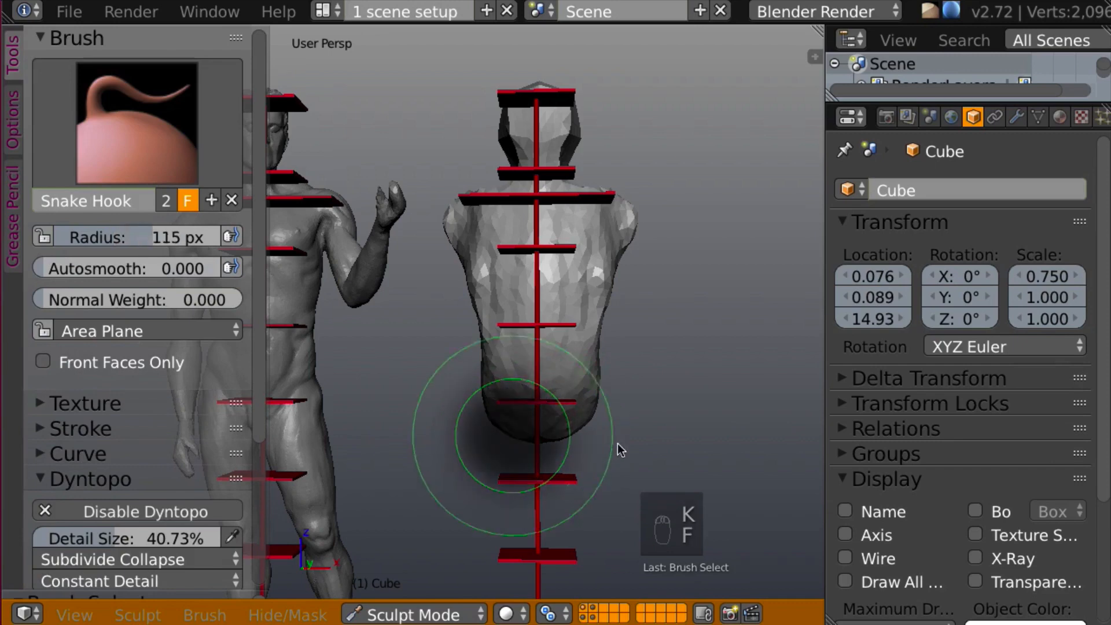
{"action": "left_click", "coordinate": [624, 449]}
{"action": "mouse_move", "coordinate": [546, 442]}
{"action": "left_mouse_down"}
{"action": "mouse_move", "coordinate": [546, 422]}
{"action": "mouse_move", "coordinate": [519, 414]}
{"action": "mouse_move", "coordinate": [575, 402]}
{"action": "mouse_move", "coordinate": [592, 375]}
{"action": "mouse_move", "coordinate": [616, 253]}
{"action": "left_mouse_up"}
- From the side, push the torso's back profile inward with Snake Hook, forming a lower-back curve above the buttocks
{"action": "mouse_move", "coordinate": [616, 253]}
{"action": "middle_mouse_down"}
{"action": "mouse_move", "coordinate": [592, 275]}
{"action": "mouse_move", "coordinate": [501, 310]}
{"action": "mouse_move", "coordinate": [503, 249]}
{"action": "middle_mouse_up"}
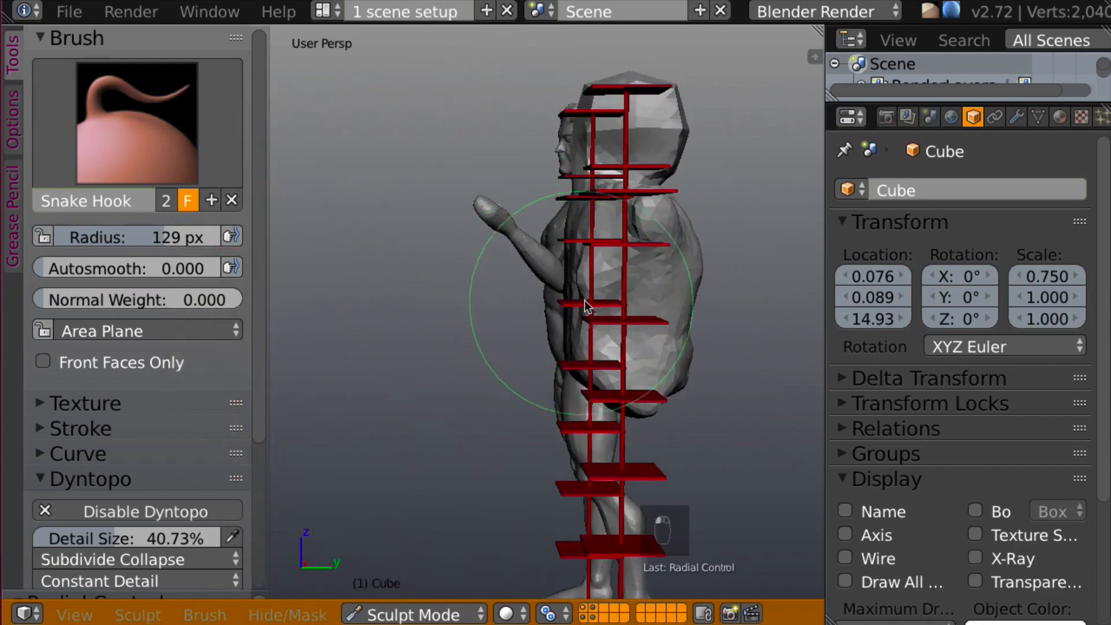
{"action": "middle_click_drag", "start_coordinate": [585, 301], "coordinate": [726, 259]}
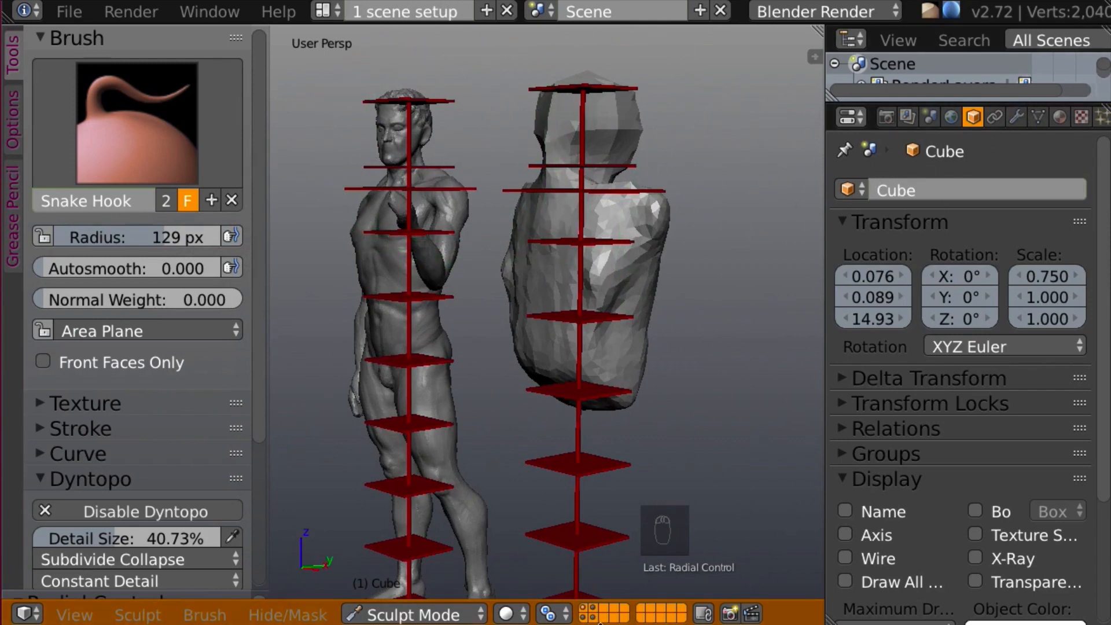
{"action": "middle_click_drag", "start_coordinate": [649, 593], "coordinate": [660, 400]}
{"action": "mouse_move", "coordinate": [693, 317]}
{"action": "left_mouse_down"}
{"action": "mouse_move", "coordinate": [676, 311]}
{"action": "mouse_move", "coordinate": [679, 294]}
{"action": "left_mouse_up"}
{"action": "left_click_drag", "start_coordinate": [696, 355], "coordinate": [680, 359]}
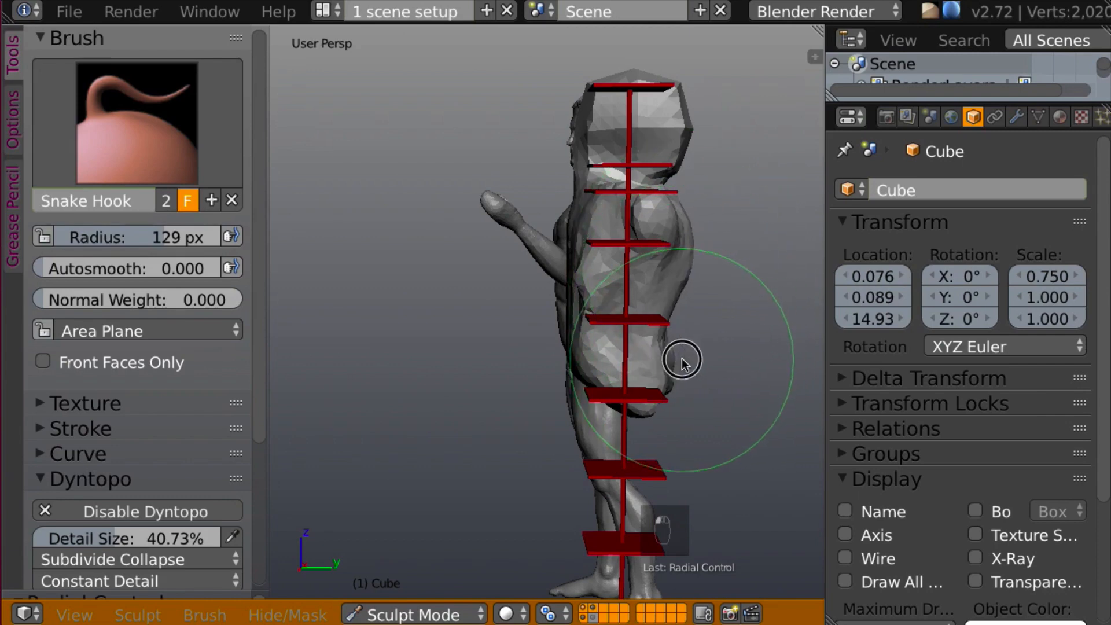
{"action": "middle_click_drag", "start_coordinate": [680, 359], "coordinate": [713, 346]}
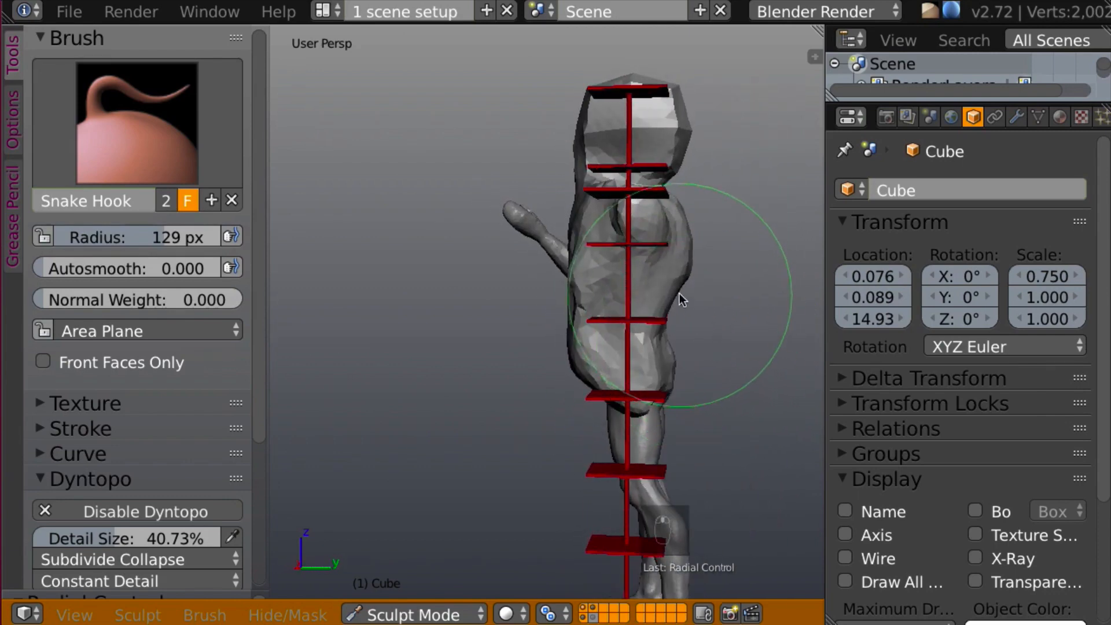
{"action": "mouse_move", "coordinate": [679, 293]}
{"action": "left_mouse_down"}
{"action": "mouse_move", "coordinate": [665, 295]}
{"action": "mouse_move", "coordinate": [690, 263]}
{"action": "mouse_move", "coordinate": [647, 387]}
{"action": "mouse_move", "coordinate": [602, 385]}
{"action": "mouse_move", "coordinate": [642, 401]}
{"action": "mouse_move", "coordinate": [638, 410]}
{"action": "mouse_move", "coordinate": [681, 375]}
{"action": "left_mouse_up"}
- Reduce the Snake Hook radius to 73 px and refine the curve from the lower back into the buttocks
{"action": "key", "text": "f"}
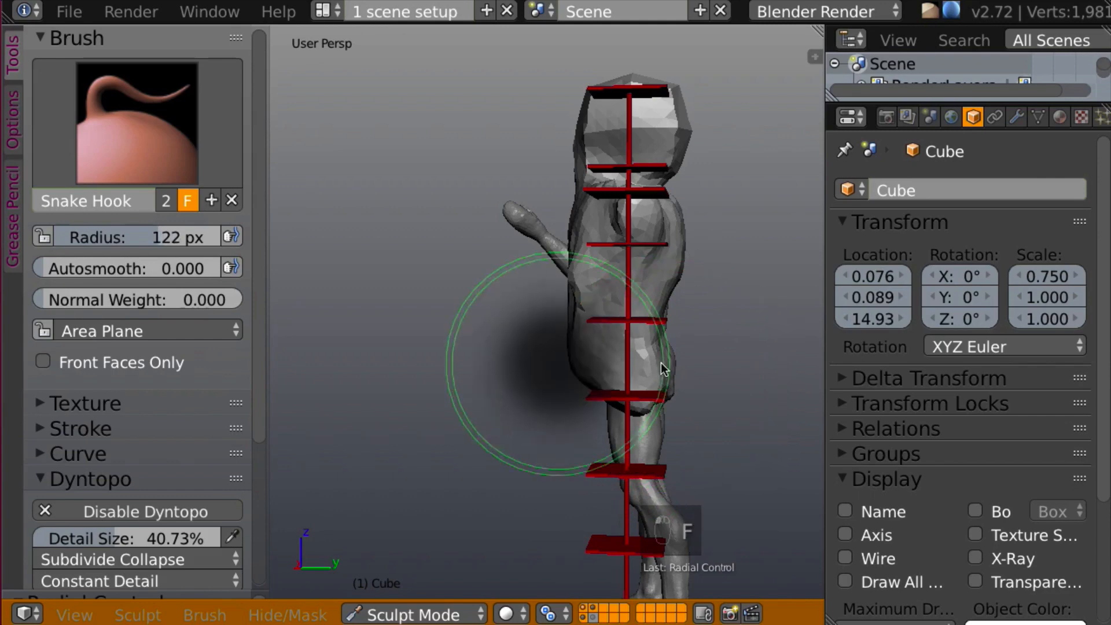
{"action": "left_click", "coordinate": [622, 372]}
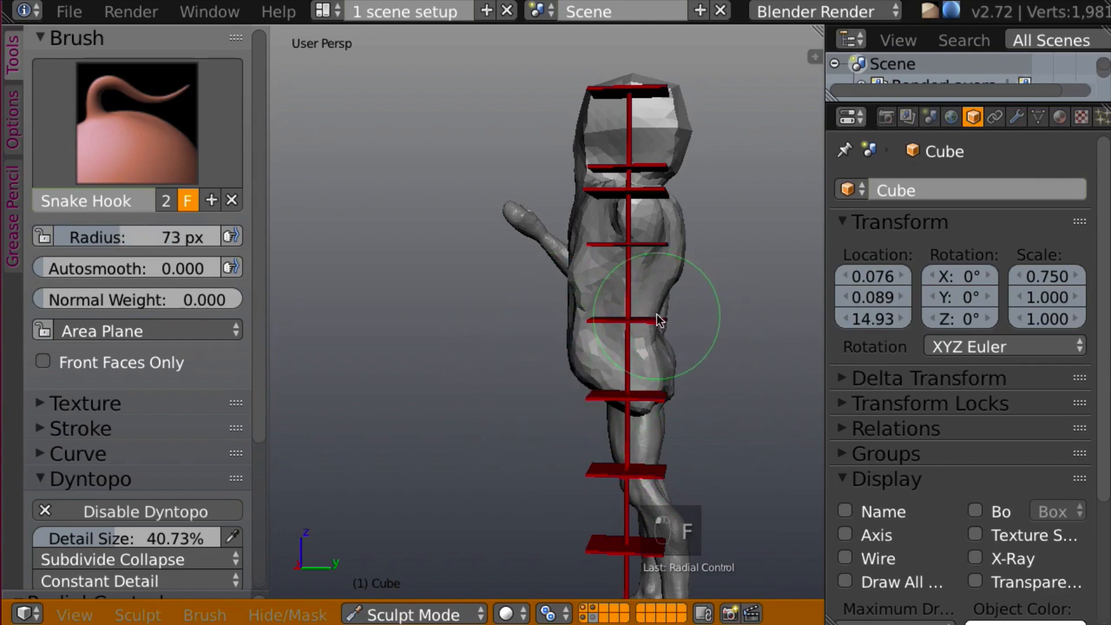
{"action": "mouse_move", "coordinate": [658, 314]}
{"action": "left_mouse_down"}
{"action": "mouse_move", "coordinate": [659, 362]}
{"action": "mouse_move", "coordinate": [669, 384]}
{"action": "mouse_move", "coordinate": [675, 376]}
{"action": "left_mouse_up"}
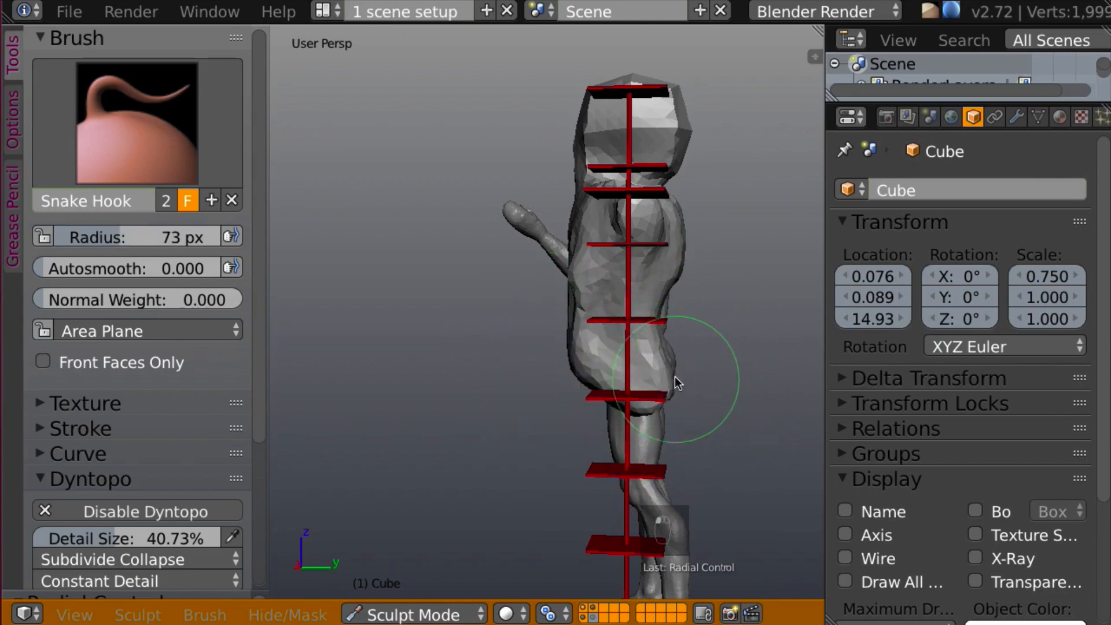
{"action": "mouse_move", "coordinate": [675, 376]}
{"action": "middle_mouse_down"}
{"action": "mouse_move", "coordinate": [793, 333]}
{"action": "mouse_move", "coordinate": [775, 351]}
{"action": "mouse_move", "coordinate": [797, 345]}
{"action": "mouse_move", "coordinate": [644, 414]}
{"action": "mouse_move", "coordinate": [618, 344]}
{"action": "mouse_move", "coordinate": [686, 330]}
{"action": "middle_mouse_up"}
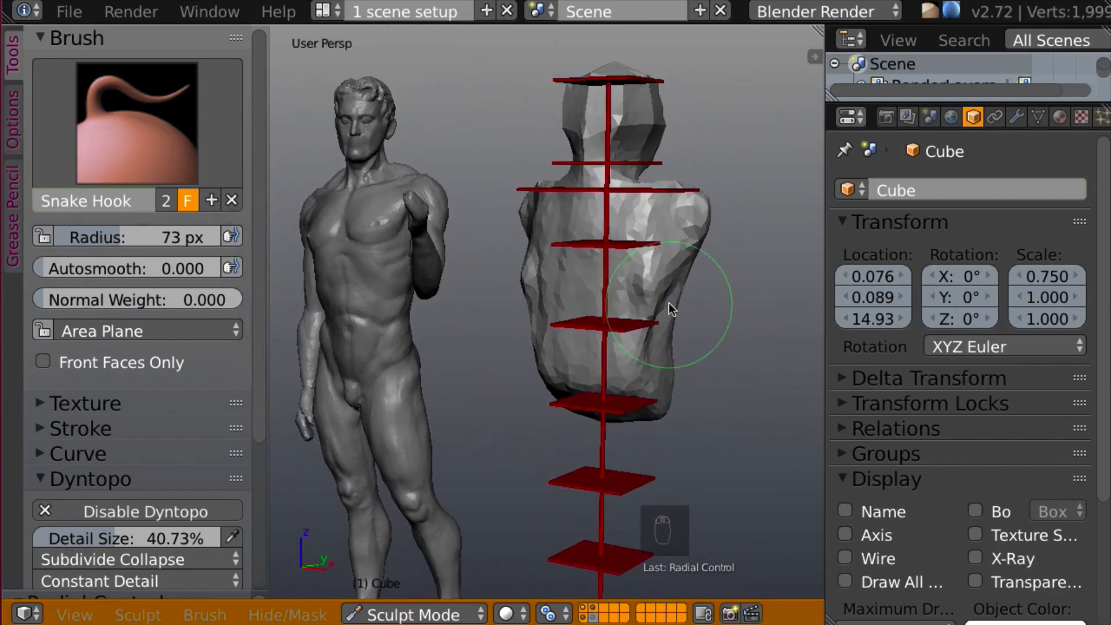
- Fill and even out the abdomen, waist and lower front of the torso with the Clay brush at 73 px
{"action": "key", "text": "c"}
{"action": "mouse_move", "coordinate": [632, 312]}
{"action": "left_mouse_down"}
{"action": "mouse_move", "coordinate": [653, 290]}
{"action": "mouse_move", "coordinate": [639, 350]}
{"action": "left_mouse_up"}
{"action": "mouse_move", "coordinate": [639, 350]}
{"action": "middle_mouse_down"}
{"action": "mouse_move", "coordinate": [769, 272]}
{"action": "mouse_move", "coordinate": [706, 270]}
{"action": "mouse_move", "coordinate": [672, 297]}
{"action": "mouse_move", "coordinate": [735, 280]}
{"action": "mouse_move", "coordinate": [615, 267]}
{"action": "mouse_move", "coordinate": [613, 254]}
{"action": "mouse_move", "coordinate": [606, 360]}
{"action": "middle_mouse_up"}
{"action": "mouse_move", "coordinate": [595, 399]}
{"action": "left_mouse_down"}
{"action": "mouse_move", "coordinate": [579, 403]}
{"action": "mouse_move", "coordinate": [589, 393]}
{"action": "mouse_move", "coordinate": [579, 410]}
{"action": "left_mouse_up"}
{"action": "middle_click_drag", "start_coordinate": [578, 410], "coordinate": [581, 449]}
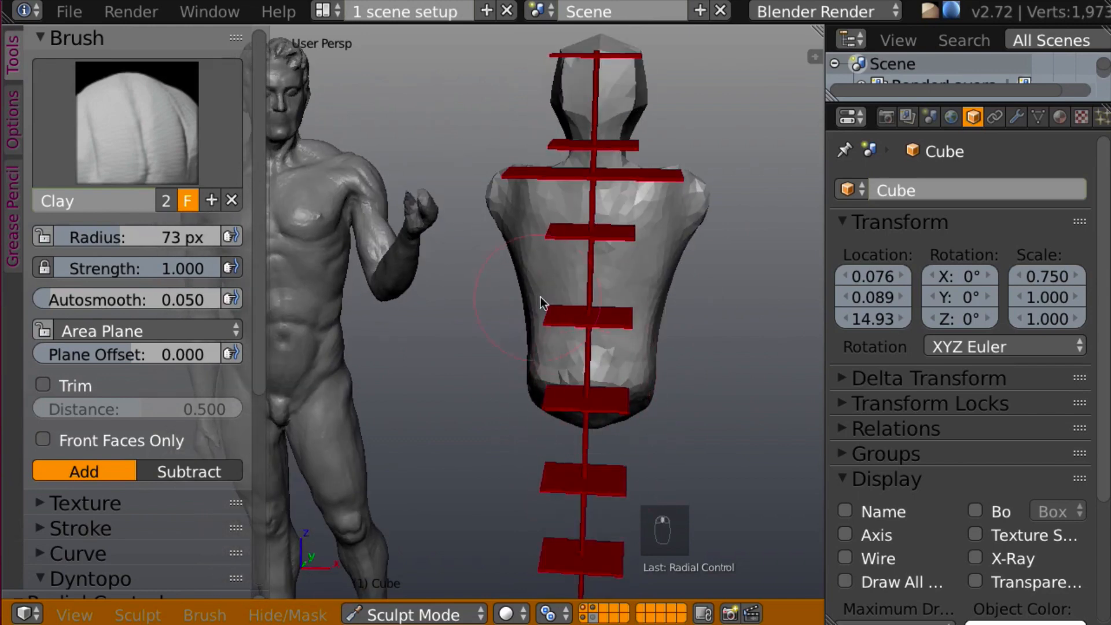
{"action": "left_click_drag", "start_coordinate": [541, 296], "coordinate": [542, 324]}
- Hide the red guides and build up the front of the neck with the Clay brush at a 39 px radius
{"action": "mouse_move", "coordinate": [615, 215]}
{"action": "middle_mouse_down"}
{"action": "mouse_move", "coordinate": [651, 269]}
{"action": "mouse_move", "coordinate": [666, 210]}
{"action": "mouse_move", "coordinate": [696, 238]}
{"action": "mouse_move", "coordinate": [717, 238]}
{"action": "mouse_move", "coordinate": [690, 247]}
{"action": "middle_mouse_up"}
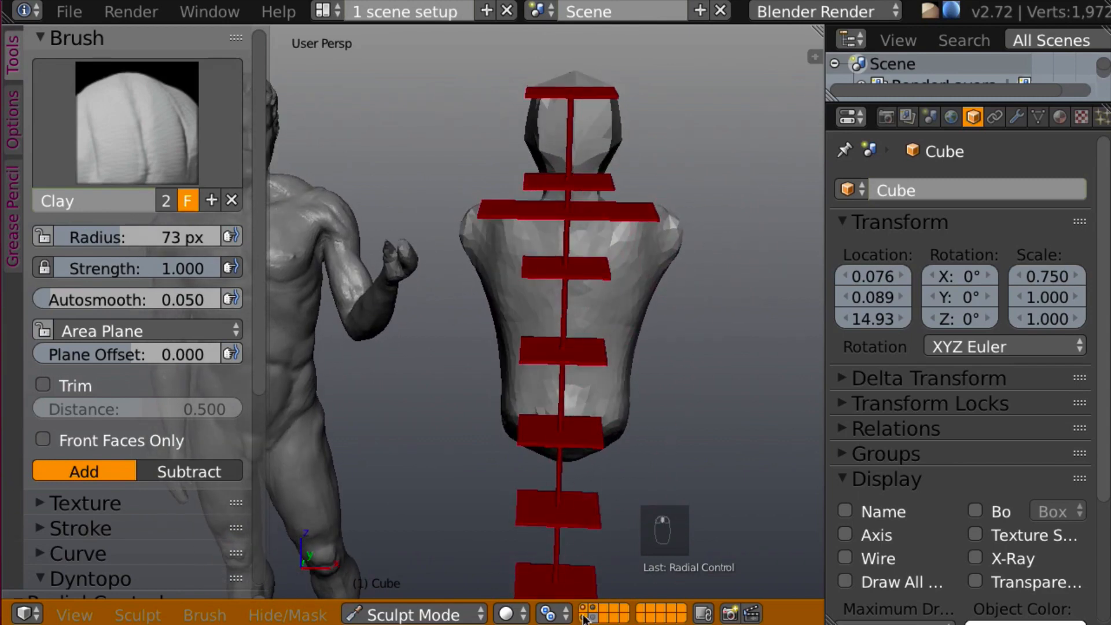
{"action": "left_click", "coordinate": [584, 612]}
{"action": "mouse_move", "coordinate": [590, 520]}
{"action": "middle_mouse_down"}
{"action": "mouse_move", "coordinate": [609, 394]}
{"action": "mouse_move", "coordinate": [561, 130]}
{"action": "mouse_move", "coordinate": [546, 175]}
{"action": "middle_mouse_up"}
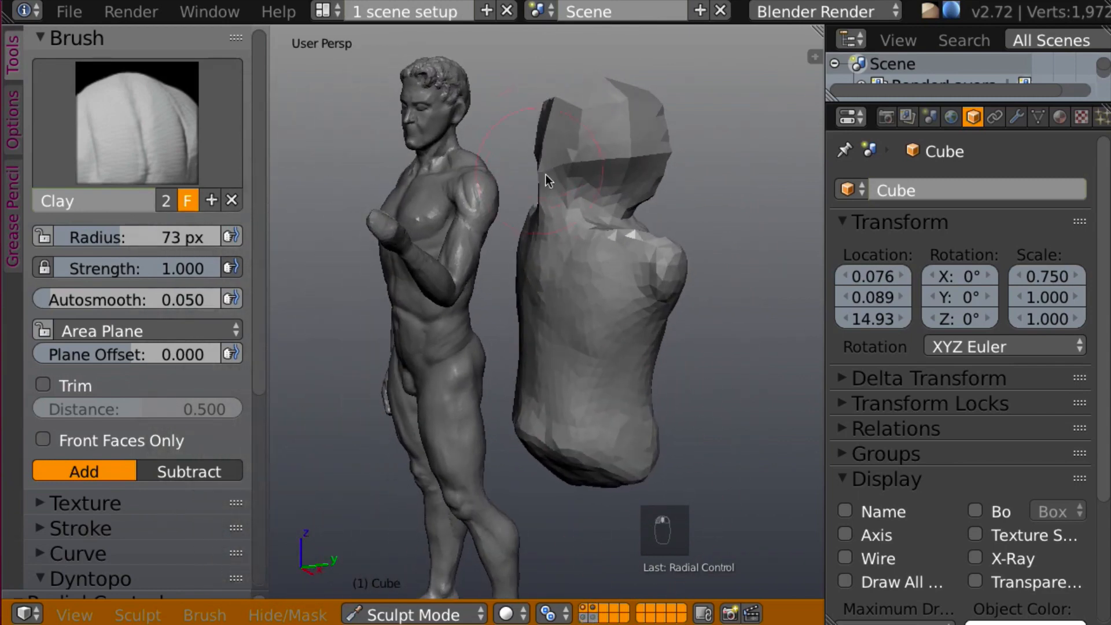
{"action": "key", "text": "f"}
{"action": "left_click", "coordinate": [531, 219]}
{"action": "mouse_move", "coordinate": [531, 219]}
{"action": "middle_mouse_down"}
{"action": "mouse_move", "coordinate": [614, 201]}
{"action": "mouse_move", "coordinate": [568, 192]}
{"action": "middle_mouse_up"}
{"action": "mouse_move", "coordinate": [568, 192]}
{"action": "left_mouse_down"}
{"action": "mouse_move", "coordinate": [551, 197]}
{"action": "mouse_move", "coordinate": [613, 193]}
{"action": "mouse_move", "coordinate": [565, 197]}
{"action": "mouse_move", "coordinate": [590, 197]}
{"action": "left_mouse_up"}
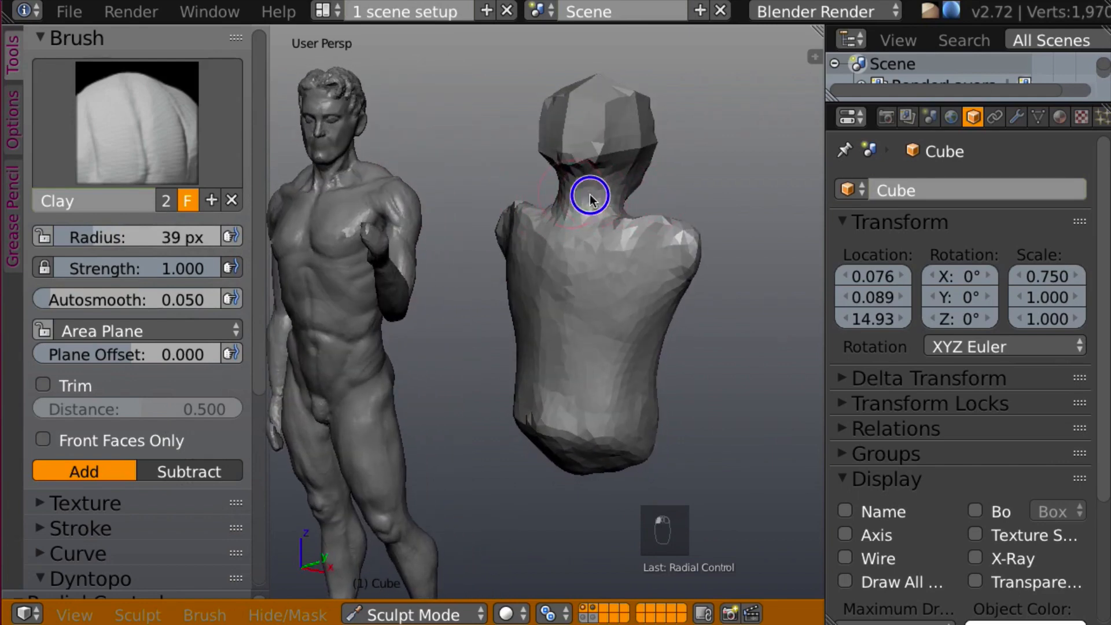
- Round off the blocky face, sides and back of the head with Clay strokes, blending the skull into the neck
{"action": "middle_click_drag", "start_coordinate": [590, 195], "coordinate": [560, 188]}
{"action": "left_click_drag", "start_coordinate": [579, 110], "coordinate": [565, 178]}
{"action": "middle_click_drag", "start_coordinate": [469, 144], "coordinate": [399, 136]}
{"action": "mouse_move", "coordinate": [576, 130]}
{"action": "left_mouse_down"}
{"action": "mouse_move", "coordinate": [638, 112]}
{"action": "mouse_move", "coordinate": [653, 119]}
{"action": "left_mouse_up"}
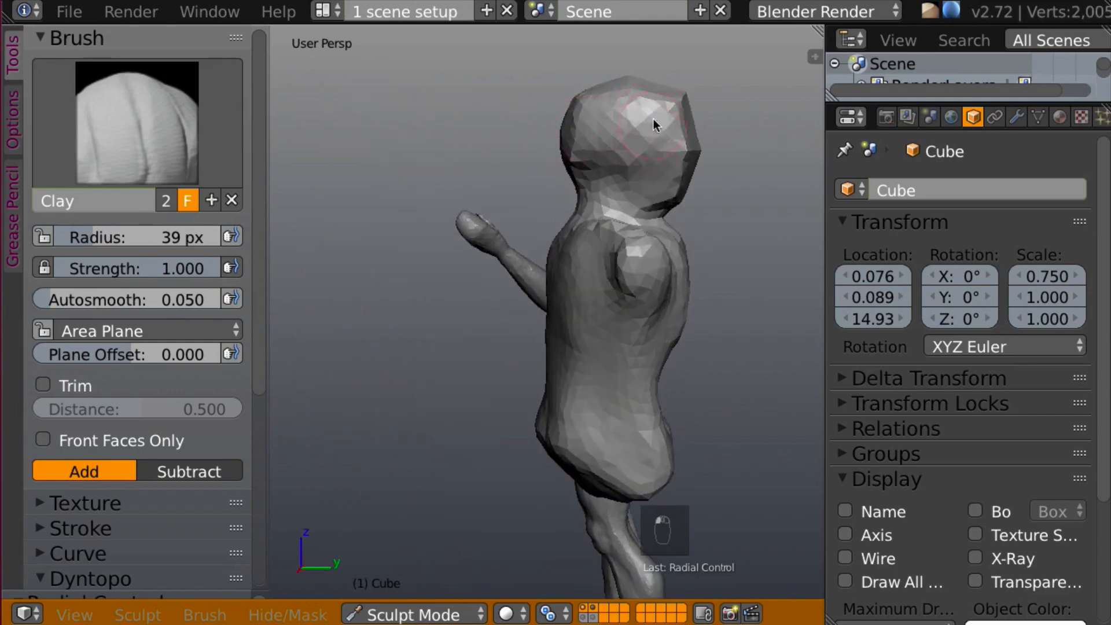
{"action": "middle_click_drag", "start_coordinate": [653, 119], "coordinate": [629, 115]}
{"action": "left_click_drag", "start_coordinate": [661, 114], "coordinate": [677, 188]}
{"action": "mouse_move", "coordinate": [677, 189]}
{"action": "middle_mouse_down"}
{"action": "mouse_move", "coordinate": [581, 161]}
{"action": "mouse_move", "coordinate": [675, 198]}
{"action": "middle_mouse_up"}
{"action": "mouse_move", "coordinate": [697, 186]}
{"action": "left_mouse_down"}
{"action": "mouse_move", "coordinate": [710, 185]}
{"action": "mouse_move", "coordinate": [690, 203]}
{"action": "mouse_move", "coordinate": [709, 190]}
{"action": "left_mouse_up"}
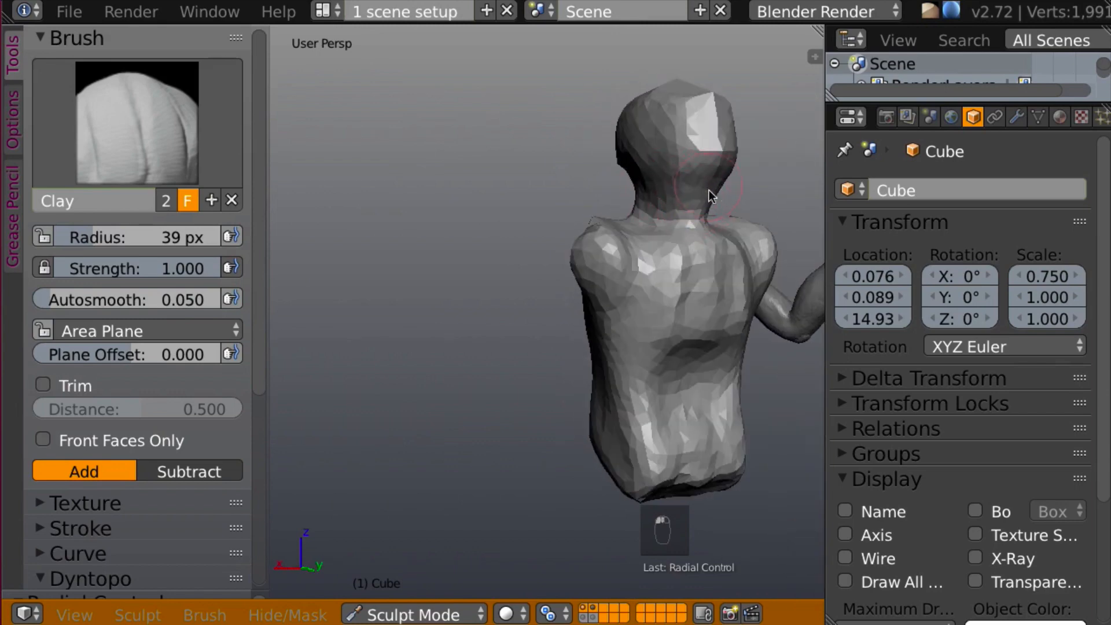
{"action": "left_click_drag", "start_coordinate": [709, 143], "coordinate": [699, 155]}
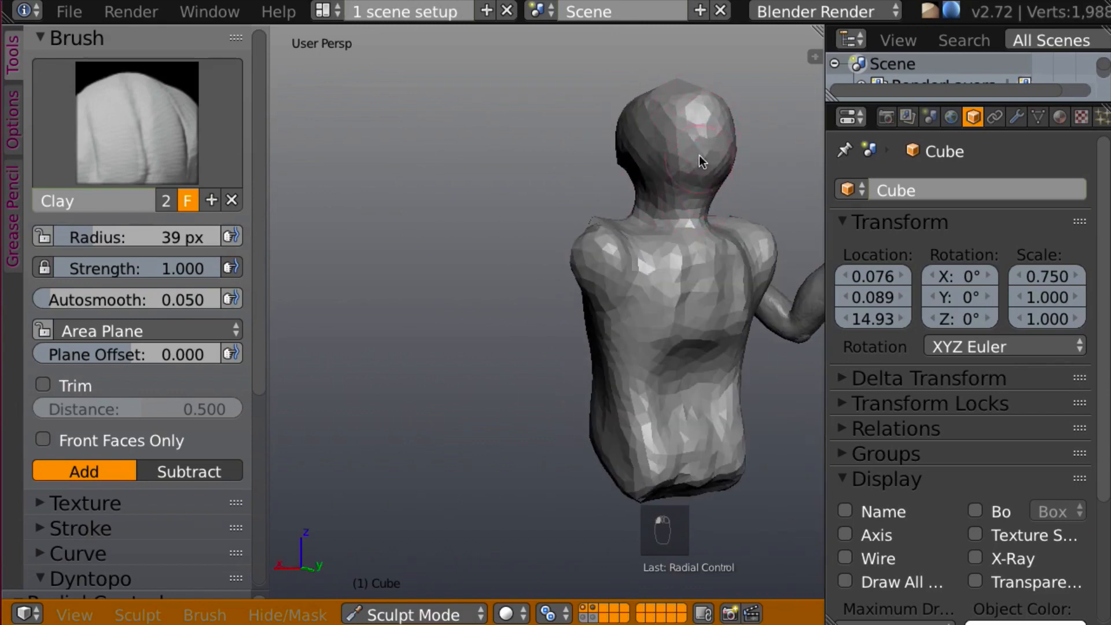
- Round the crown and upper side of the head with the Clay brush
{"action": "middle_click_drag", "start_coordinate": [699, 155], "coordinate": [699, 110]}
{"action": "mouse_move", "coordinate": [699, 110]}
{"action": "left_mouse_down"}
{"action": "mouse_move", "coordinate": [690, 100]}
{"action": "mouse_move", "coordinate": [695, 113]}
{"action": "left_mouse_up"}
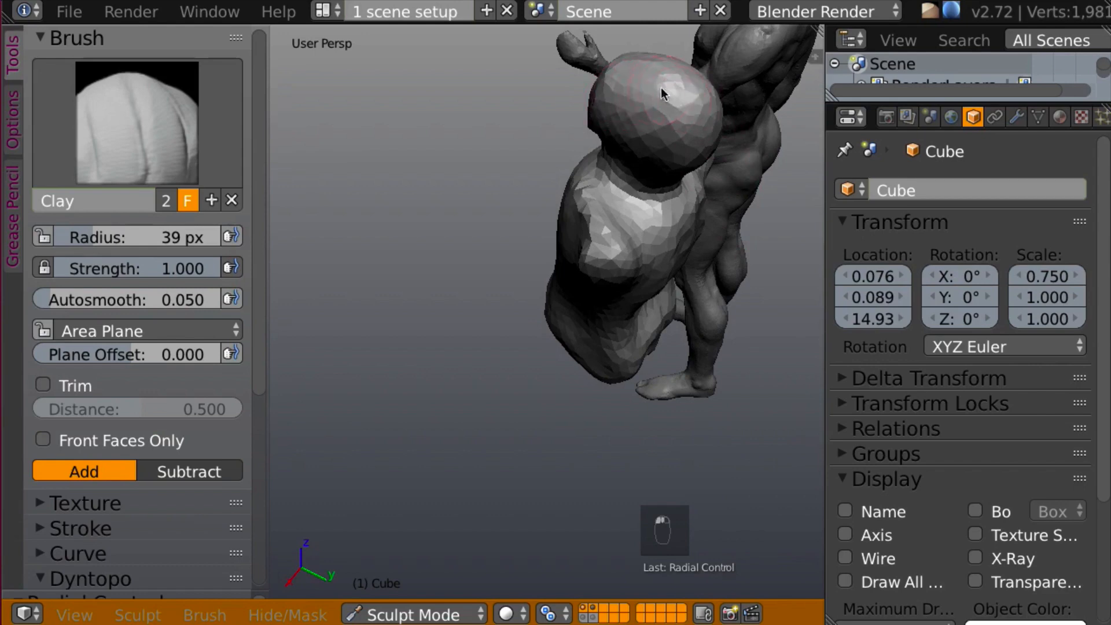
{"action": "mouse_move", "coordinate": [694, 114]}
{"action": "middle_mouse_down"}
{"action": "mouse_move", "coordinate": [649, 234]}
{"action": "mouse_move", "coordinate": [611, 204]}
{"action": "middle_mouse_up"}
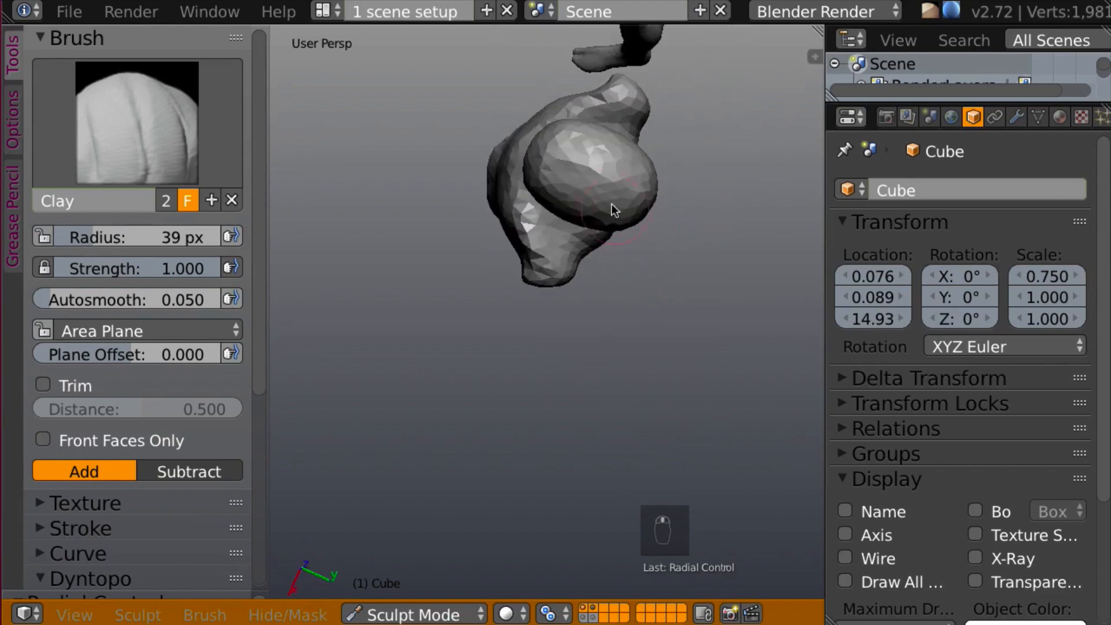
{"action": "mouse_move", "coordinate": [568, 164]}
{"action": "middle_mouse_down"}
{"action": "mouse_move", "coordinate": [634, 210]}
{"action": "mouse_move", "coordinate": [606, 214]}
{"action": "mouse_move", "coordinate": [620, 240]}
{"action": "mouse_move", "coordinate": [704, 200]}
{"action": "mouse_move", "coordinate": [631, 242]}
{"action": "middle_mouse_up"}
{"action": "left_click_drag", "start_coordinate": [625, 241], "coordinate": [617, 245]}
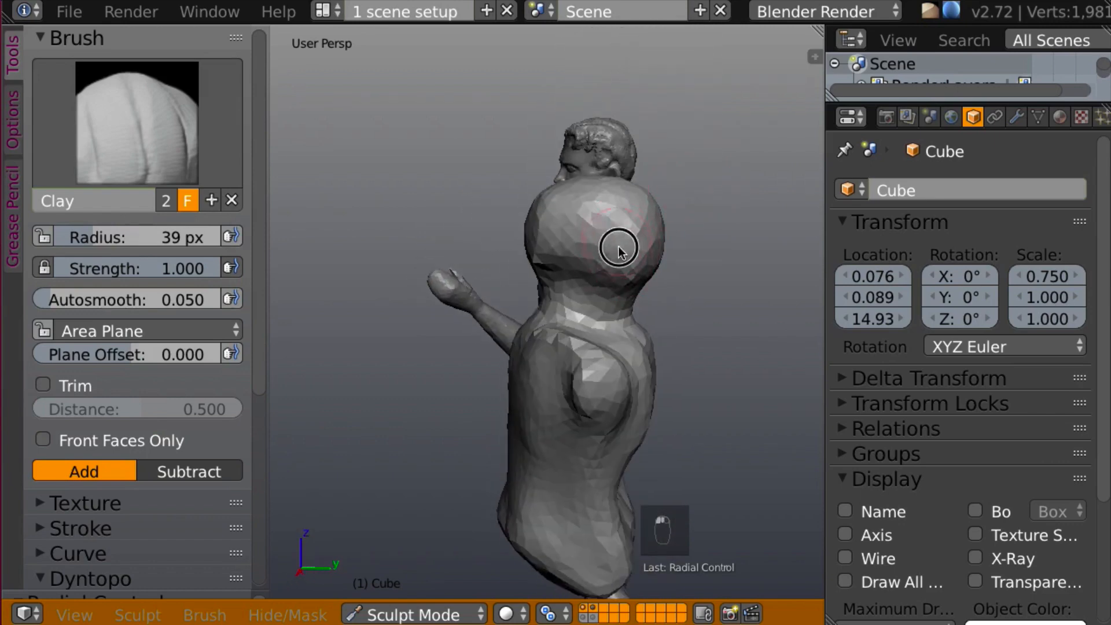
- Shape the cheeks, jaw and forehead into a smooth rounded head with Clay strokes
{"action": "middle_click_drag", "start_coordinate": [617, 245], "coordinate": [689, 242]}
{"action": "left_click", "coordinate": [580, 235]}
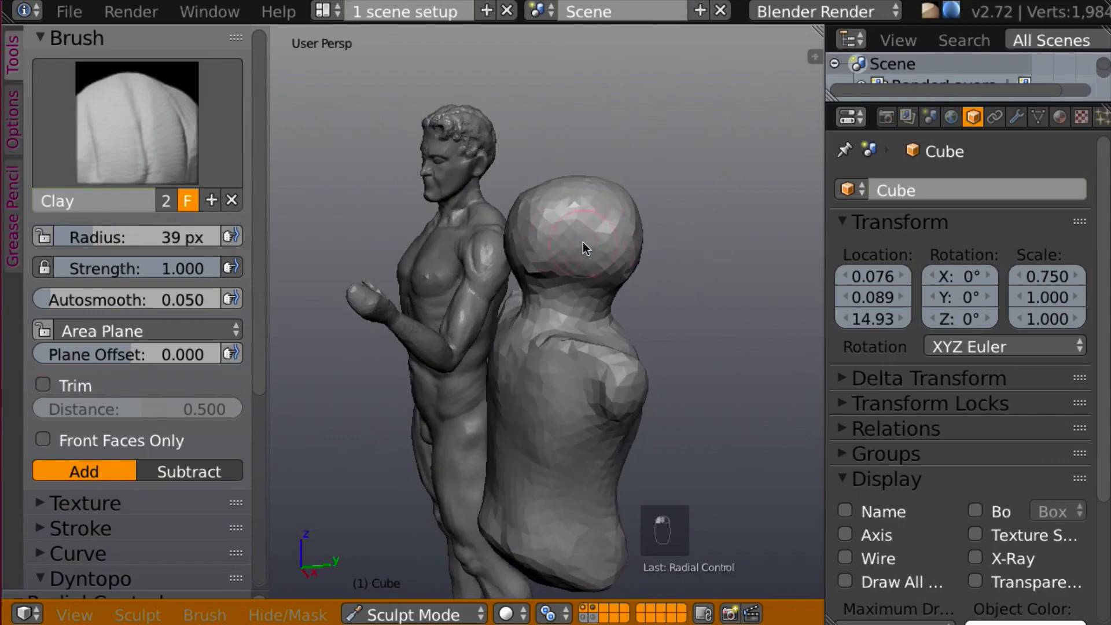
{"action": "mouse_move", "coordinate": [582, 242]}
{"action": "middle_mouse_down"}
{"action": "mouse_move", "coordinate": [689, 234]}
{"action": "mouse_move", "coordinate": [660, 233]}
{"action": "middle_mouse_up"}
{"action": "mouse_move", "coordinate": [562, 244]}
{"action": "left_mouse_down"}
{"action": "mouse_move", "coordinate": [525, 298]}
{"action": "mouse_move", "coordinate": [501, 293]}
{"action": "mouse_move", "coordinate": [504, 258]}
{"action": "mouse_move", "coordinate": [488, 290]}
{"action": "mouse_move", "coordinate": [502, 250]}
{"action": "left_mouse_up"}
{"action": "mouse_move", "coordinate": [503, 250]}
{"action": "middle_mouse_down"}
{"action": "mouse_move", "coordinate": [434, 234]}
{"action": "mouse_move", "coordinate": [585, 268]}
{"action": "middle_mouse_up"}
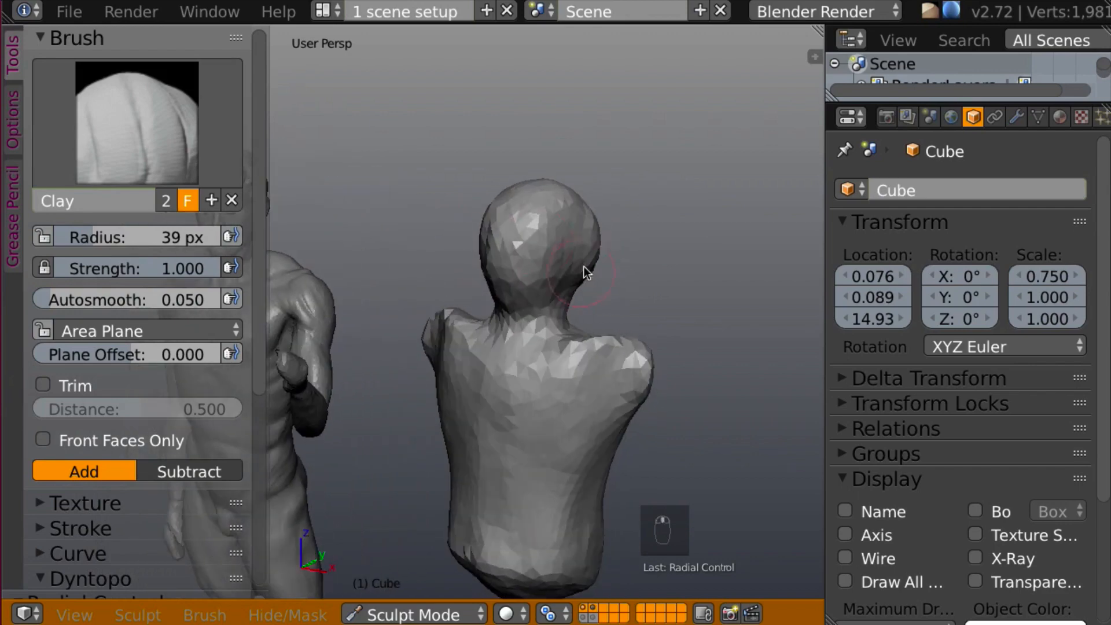
{"action": "mouse_move", "coordinate": [496, 266]}
{"action": "left_mouse_down"}
{"action": "mouse_move", "coordinate": [503, 225]}
{"action": "mouse_move", "coordinate": [578, 194]}
{"action": "left_mouse_up"}
{"action": "mouse_move", "coordinate": [578, 193]}
{"action": "middle_mouse_down"}
{"action": "mouse_move", "coordinate": [409, 162]}
{"action": "mouse_move", "coordinate": [477, 214]}
{"action": "mouse_move", "coordinate": [521, 227]}
{"action": "middle_mouse_up"}
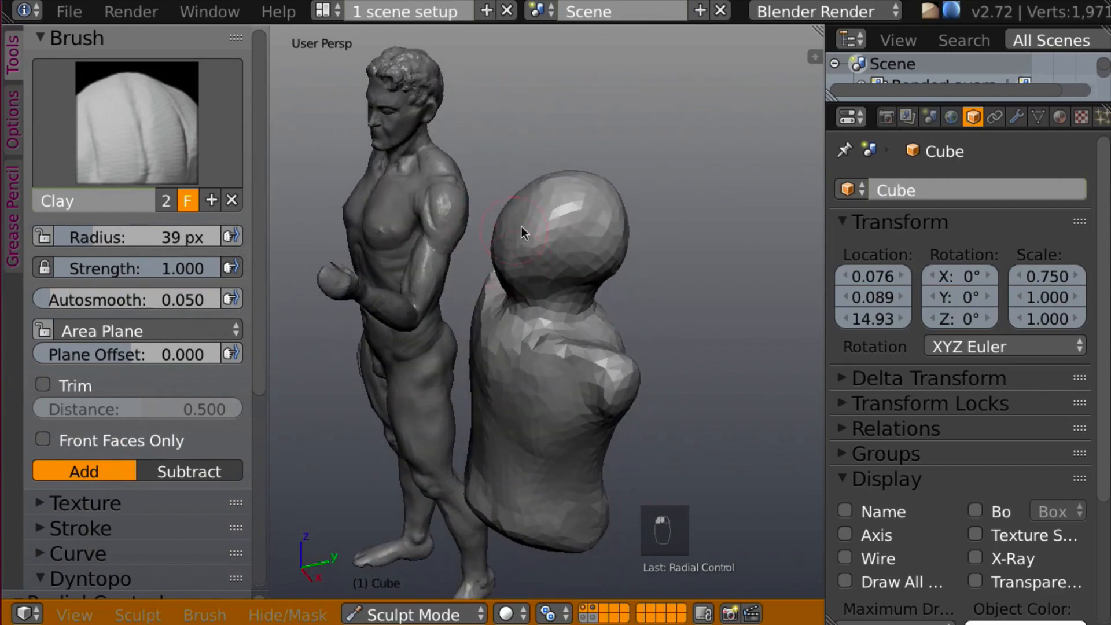
{"action": "left_click_drag", "start_coordinate": [531, 212], "coordinate": [562, 192]}
- Build up the neck base, collar area and shoulders with the Clay brush
{"action": "mouse_move", "coordinate": [563, 192]}
{"action": "middle_mouse_down"}
{"action": "mouse_move", "coordinate": [547, 160]}
{"action": "mouse_move", "coordinate": [591, 172]}
{"action": "mouse_move", "coordinate": [593, 154]}
{"action": "mouse_move", "coordinate": [657, 241]}
{"action": "mouse_move", "coordinate": [632, 273]}
{"action": "mouse_move", "coordinate": [644, 265]}
{"action": "mouse_move", "coordinate": [603, 265]}
{"action": "mouse_move", "coordinate": [728, 279]}
{"action": "mouse_move", "coordinate": [613, 349]}
{"action": "mouse_move", "coordinate": [647, 316]}
{"action": "mouse_move", "coordinate": [646, 291]}
{"action": "mouse_move", "coordinate": [592, 401]}
{"action": "middle_mouse_up"}
{"action": "mouse_move", "coordinate": [536, 327]}
{"action": "left_mouse_down"}
{"action": "mouse_move", "coordinate": [601, 312]}
{"action": "mouse_move", "coordinate": [594, 299]}
{"action": "left_mouse_up"}
{"action": "mouse_move", "coordinate": [593, 297]}
{"action": "middle_mouse_down"}
{"action": "mouse_move", "coordinate": [533, 298]}
{"action": "mouse_move", "coordinate": [587, 300]}
{"action": "mouse_move", "coordinate": [654, 248]}
{"action": "mouse_move", "coordinate": [548, 342]}
{"action": "middle_mouse_up"}
{"action": "left_click_drag", "start_coordinate": [568, 335], "coordinate": [607, 322]}
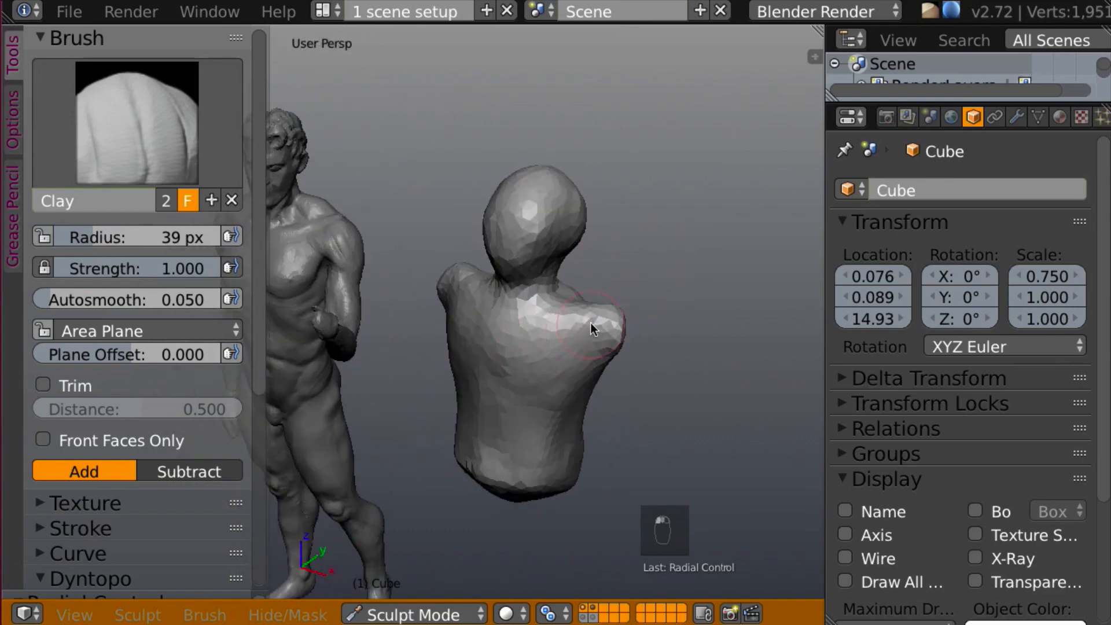
{"action": "mouse_move", "coordinate": [608, 322]}
{"action": "middle_mouse_down"}
{"action": "mouse_move", "coordinate": [446, 377]}
{"action": "mouse_move", "coordinate": [510, 341]}
{"action": "mouse_move", "coordinate": [654, 331]}
{"action": "middle_mouse_up"}
{"action": "mouse_move", "coordinate": [654, 331]}
{"action": "left_mouse_down"}
{"action": "mouse_move", "coordinate": [670, 318]}
{"action": "mouse_move", "coordinate": [644, 304]}
{"action": "left_mouse_up"}
- Add Clay strokes down the front of the torso and fill out the lower abdomen and pelvis
{"action": "mouse_move", "coordinate": [643, 305]}
{"action": "middle_mouse_down"}
{"action": "mouse_move", "coordinate": [704, 296]}
{"action": "mouse_move", "coordinate": [567, 269]}
{"action": "middle_mouse_up"}
{"action": "mouse_move", "coordinate": [567, 270]}
{"action": "left_mouse_down"}
{"action": "mouse_move", "coordinate": [506, 283]}
{"action": "mouse_move", "coordinate": [520, 335]}
{"action": "mouse_move", "coordinate": [573, 348]}
{"action": "mouse_move", "coordinate": [576, 375]}
{"action": "mouse_move", "coordinate": [522, 410]}
{"action": "mouse_move", "coordinate": [575, 375]}
{"action": "mouse_move", "coordinate": [516, 341]}
{"action": "mouse_move", "coordinate": [542, 338]}
{"action": "left_mouse_up"}
{"action": "mouse_move", "coordinate": [542, 338]}
{"action": "middle_mouse_down"}
{"action": "mouse_move", "coordinate": [762, 329]}
{"action": "mouse_move", "coordinate": [628, 351]}
{"action": "mouse_move", "coordinate": [712, 328]}
{"action": "mouse_move", "coordinate": [682, 328]}
{"action": "mouse_move", "coordinate": [745, 327]}
{"action": "mouse_move", "coordinate": [726, 309]}
{"action": "middle_mouse_up"}
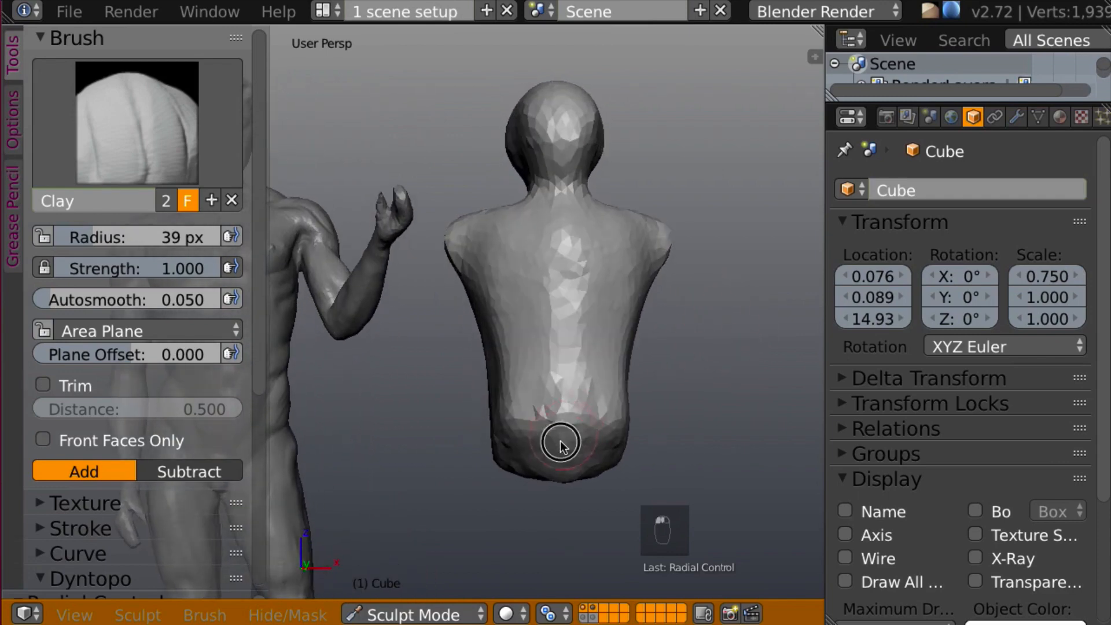
{"action": "mouse_move", "coordinate": [558, 442]}
{"action": "left_mouse_down"}
{"action": "mouse_move", "coordinate": [528, 471]}
{"action": "mouse_move", "coordinate": [526, 434]}
{"action": "left_mouse_up"}
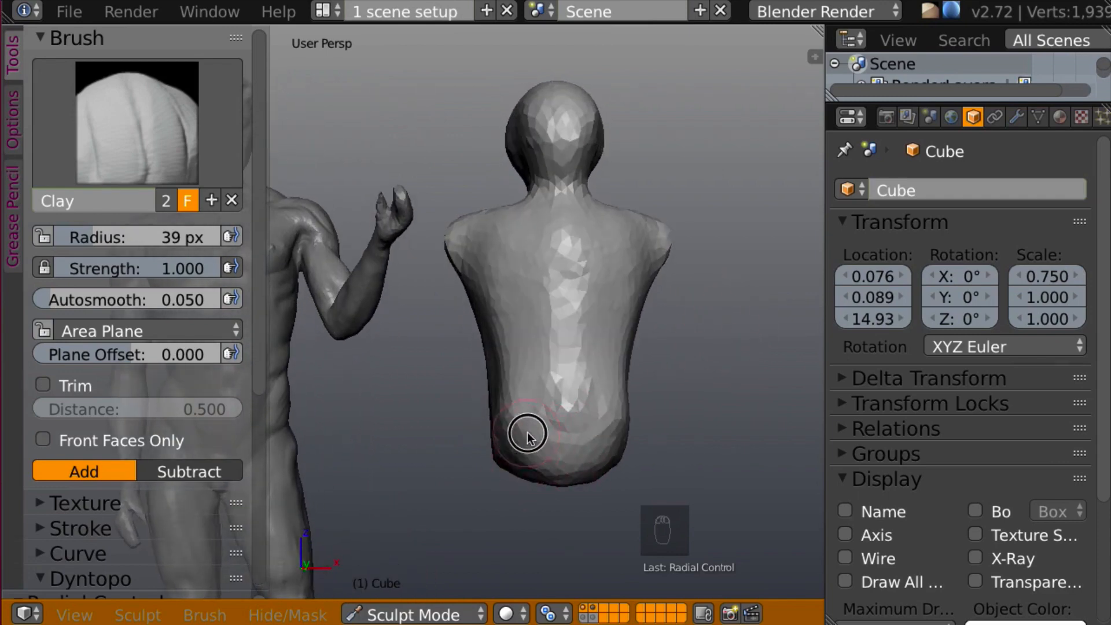
{"action": "mouse_move", "coordinate": [526, 434]}
{"action": "middle_mouse_down"}
{"action": "mouse_move", "coordinate": [600, 405]}
{"action": "mouse_move", "coordinate": [523, 450]}
{"action": "mouse_move", "coordinate": [513, 404]}
{"action": "middle_mouse_up"}
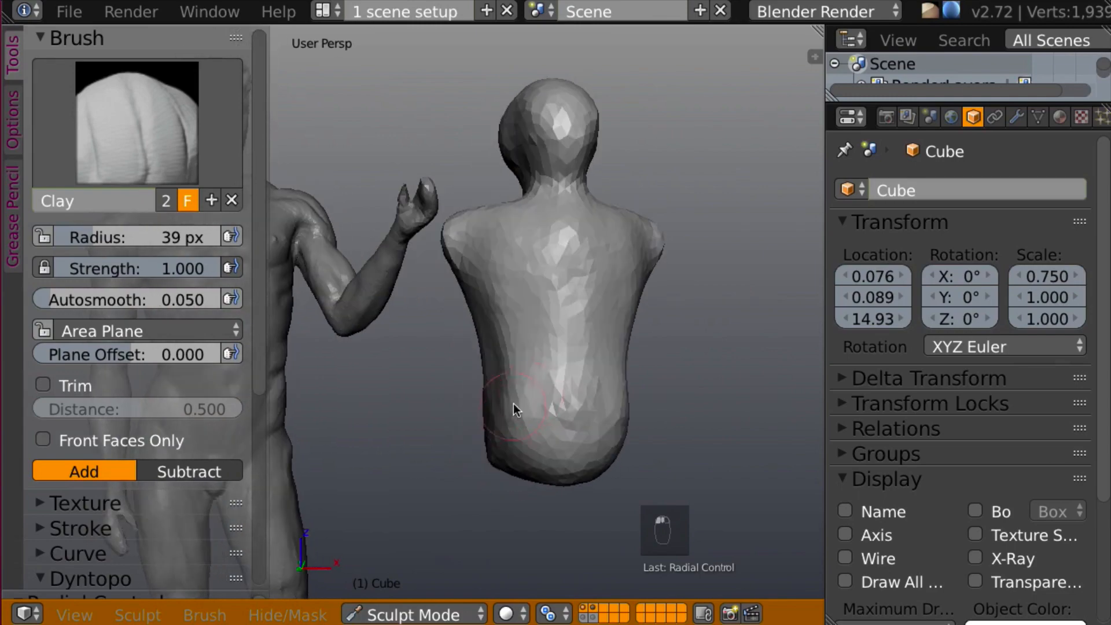
{"action": "left_click_drag", "start_coordinate": [519, 349], "coordinate": [501, 405]}
- Add Clay to the sides and back of the torso to refine the hips and buttocks area
{"action": "mouse_move", "coordinate": [506, 427]}
{"action": "middle_mouse_down"}
{"action": "mouse_move", "coordinate": [607, 388]}
{"action": "mouse_move", "coordinate": [657, 405]}
{"action": "mouse_move", "coordinate": [405, 391]}
{"action": "mouse_move", "coordinate": [421, 436]}
{"action": "middle_mouse_up"}
{"action": "mouse_move", "coordinate": [422, 436]}
{"action": "left_mouse_down"}
{"action": "mouse_move", "coordinate": [411, 432]}
{"action": "mouse_move", "coordinate": [426, 430]}
{"action": "left_mouse_up"}
{"action": "mouse_move", "coordinate": [426, 430]}
{"action": "middle_mouse_down"}
{"action": "mouse_move", "coordinate": [414, 388]}
{"action": "mouse_move", "coordinate": [518, 369]}
{"action": "mouse_move", "coordinate": [472, 373]}
{"action": "mouse_move", "coordinate": [426, 411]}
{"action": "middle_mouse_up"}
{"action": "mouse_move", "coordinate": [426, 411]}
{"action": "left_mouse_down"}
{"action": "mouse_move", "coordinate": [403, 416]}
{"action": "mouse_move", "coordinate": [422, 390]}
{"action": "left_mouse_up"}
- Show the reference figure's red head-height guides and compare its crotch and buttock levels from the front and back
{"action": "mouse_move", "coordinate": [421, 389]}
{"action": "middle_mouse_down"}
{"action": "mouse_move", "coordinate": [484, 411]}
{"action": "mouse_move", "coordinate": [530, 362]}
{"action": "mouse_move", "coordinate": [504, 401]}
{"action": "middle_mouse_up"}
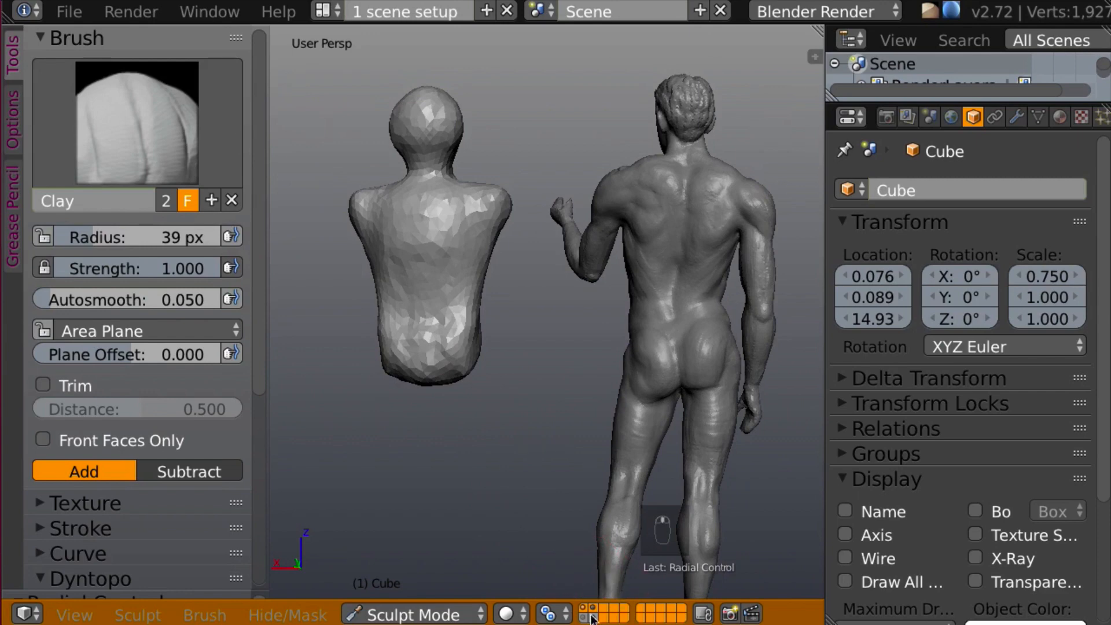
{"action": "mouse_move", "coordinate": [638, 490]}
{"action": "middle_mouse_down"}
{"action": "mouse_move", "coordinate": [636, 470]}
{"action": "mouse_move", "coordinate": [669, 419]}
{"action": "mouse_move", "coordinate": [668, 454]}
{"action": "middle_mouse_up"}
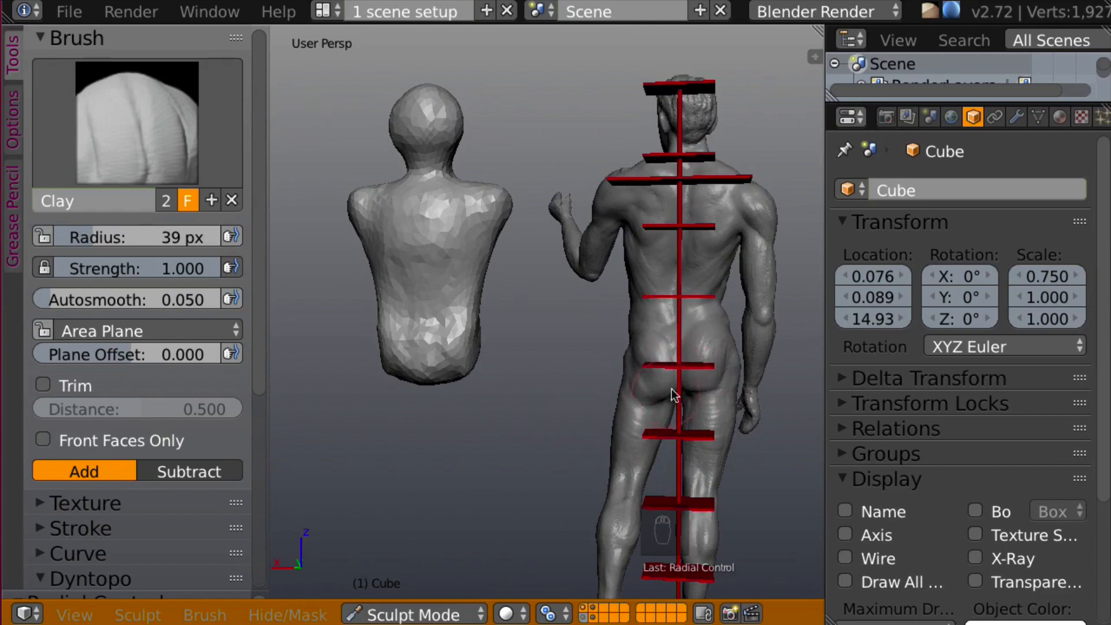
{"action": "mouse_move", "coordinate": [689, 379]}
{"action": "middle_mouse_down"}
{"action": "mouse_move", "coordinate": [682, 364]}
{"action": "mouse_move", "coordinate": [815, 365]}
{"action": "mouse_move", "coordinate": [551, 353]}
{"action": "mouse_move", "coordinate": [614, 386]}
{"action": "mouse_move", "coordinate": [597, 390]}
{"action": "middle_mouse_up"}
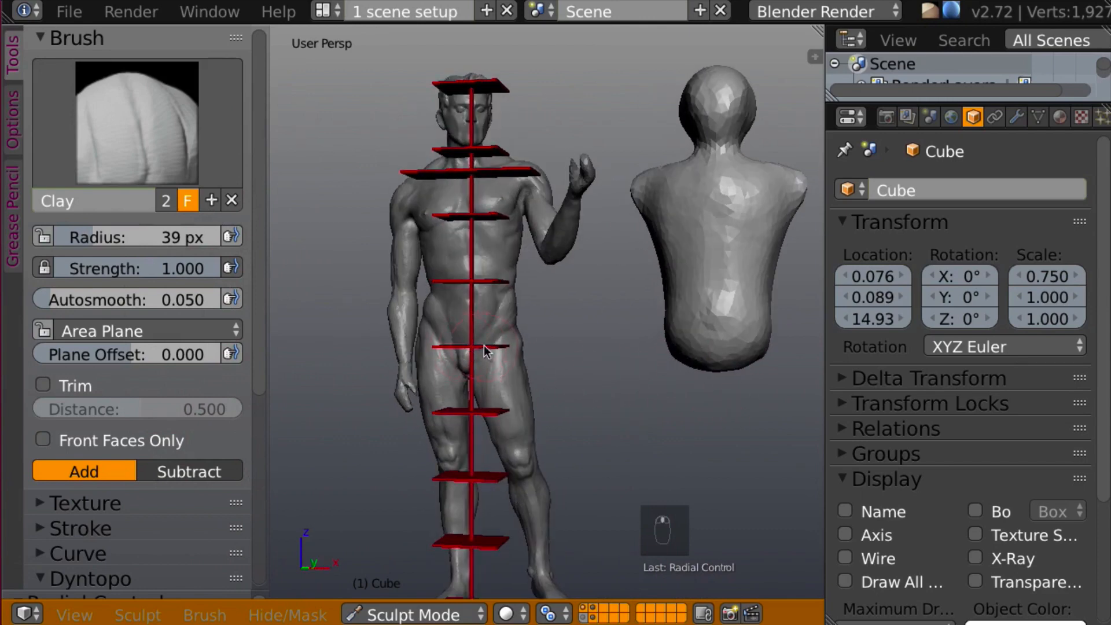
{"action": "middle_click_drag", "start_coordinate": [499, 346], "coordinate": [612, 383]}
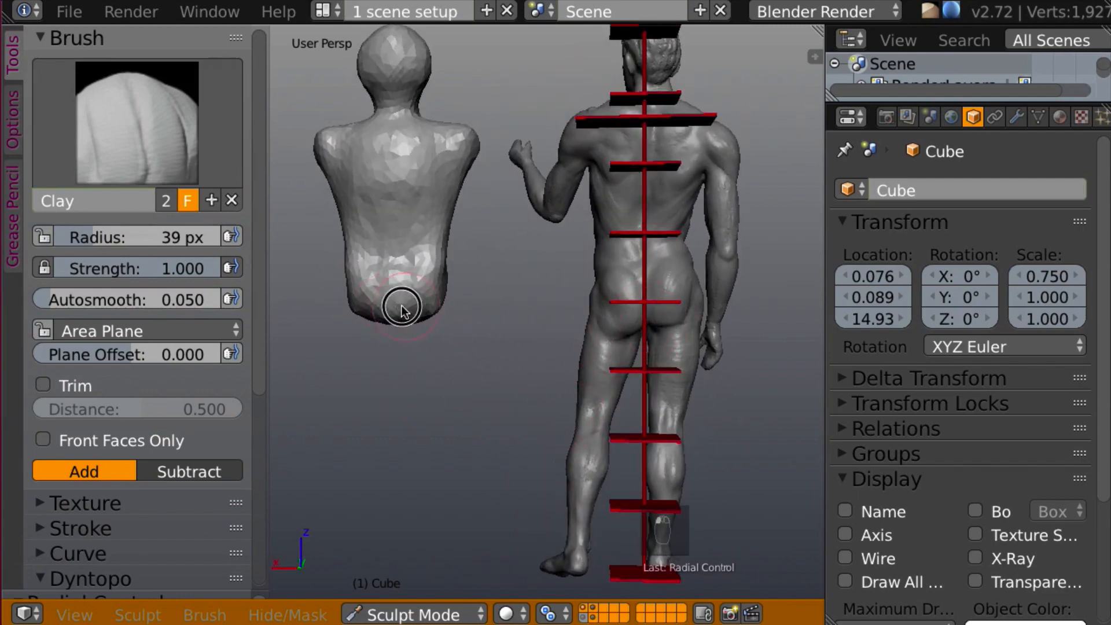
- Fill out the buttocks with the Clay brush and add a small crease at the lower back with a 13 px Crease brush
{"action": "mouse_move", "coordinate": [403, 310]}
{"action": "left_mouse_down"}
{"action": "mouse_move", "coordinate": [355, 293]}
{"action": "mouse_move", "coordinate": [354, 308]}
{"action": "mouse_move", "coordinate": [375, 311]}
{"action": "mouse_move", "coordinate": [349, 303]}
{"action": "mouse_move", "coordinate": [407, 293]}
{"action": "left_mouse_up"}
{"action": "key", "text": "shift+c"}
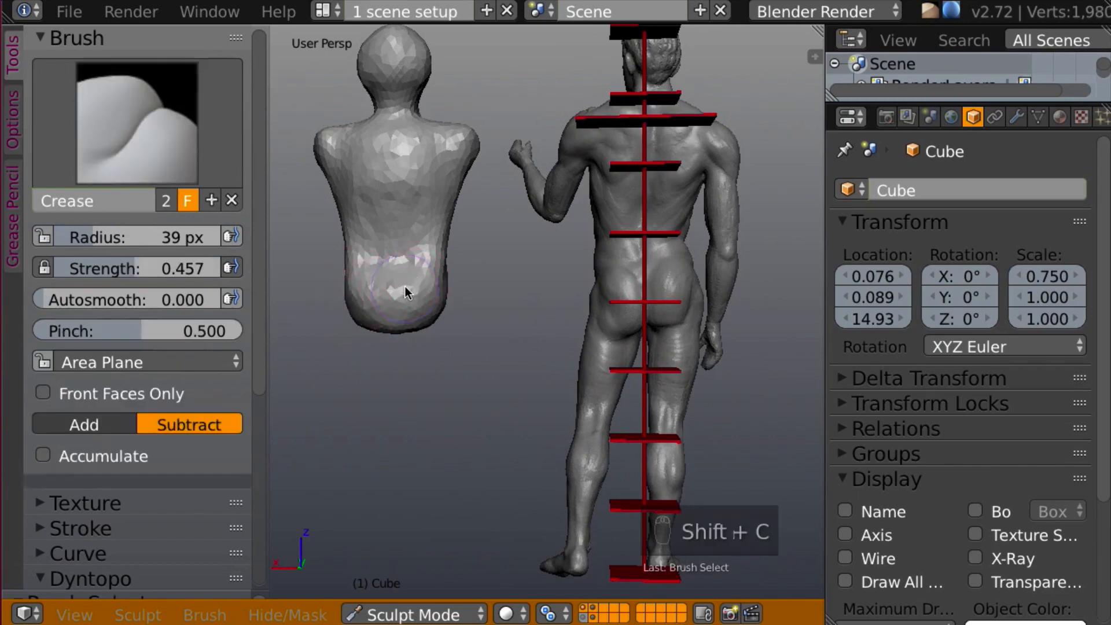
{"action": "key", "text": "f"}
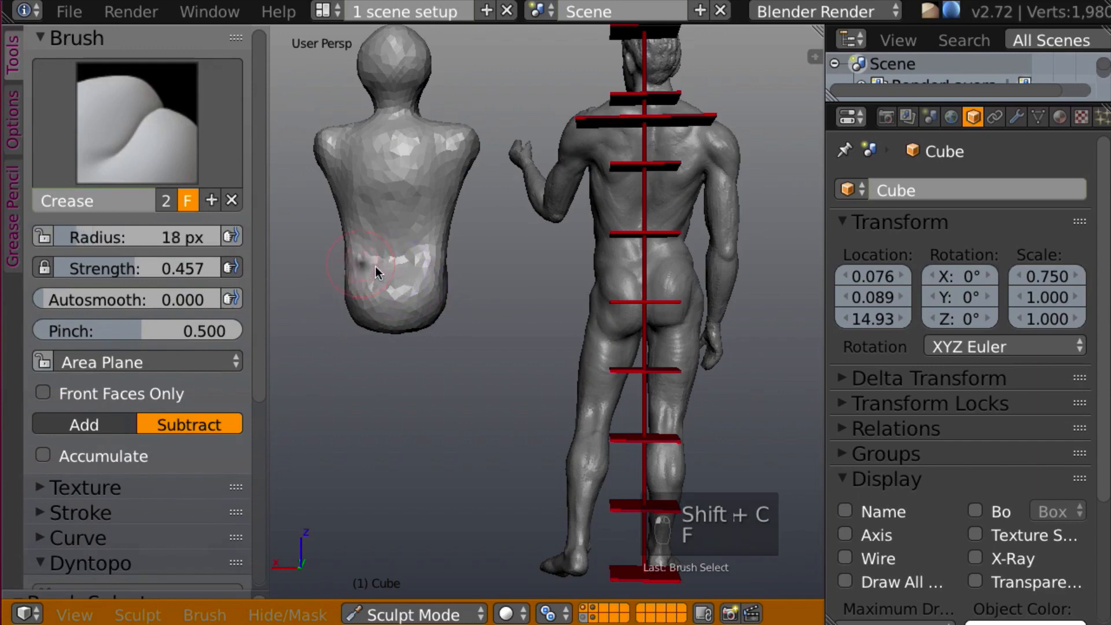
{"action": "left_click", "coordinate": [394, 273]}
{"action": "mouse_move", "coordinate": [394, 273]}
{"action": "left_mouse_down"}
{"action": "mouse_move", "coordinate": [392, 309]}
{"action": "mouse_move", "coordinate": [388, 276]}
{"action": "left_mouse_up"}
- Show the head-height guides over the sculpt and build up the crotch area with a 26 px Clay brush
{"action": "middle_click_drag", "start_coordinate": [408, 284], "coordinate": [581, 320]}
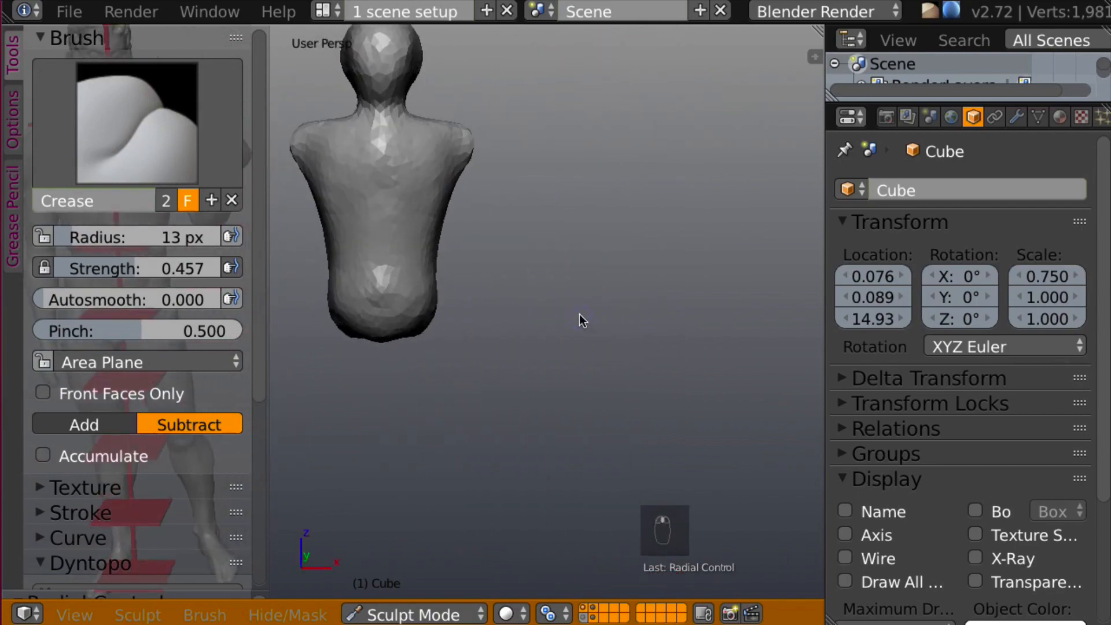
{"action": "left_click", "coordinate": [584, 616], "text": "shift"}
{"action": "middle_click_drag", "start_coordinate": [577, 415], "coordinate": [594, 359]}
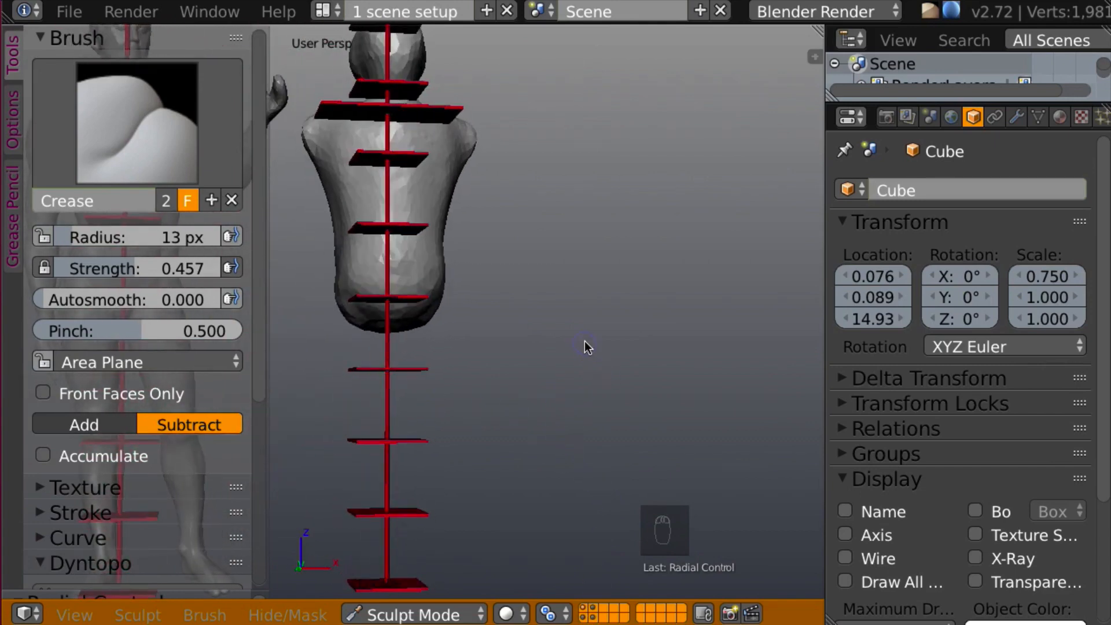
{"action": "key", "text": "c"}
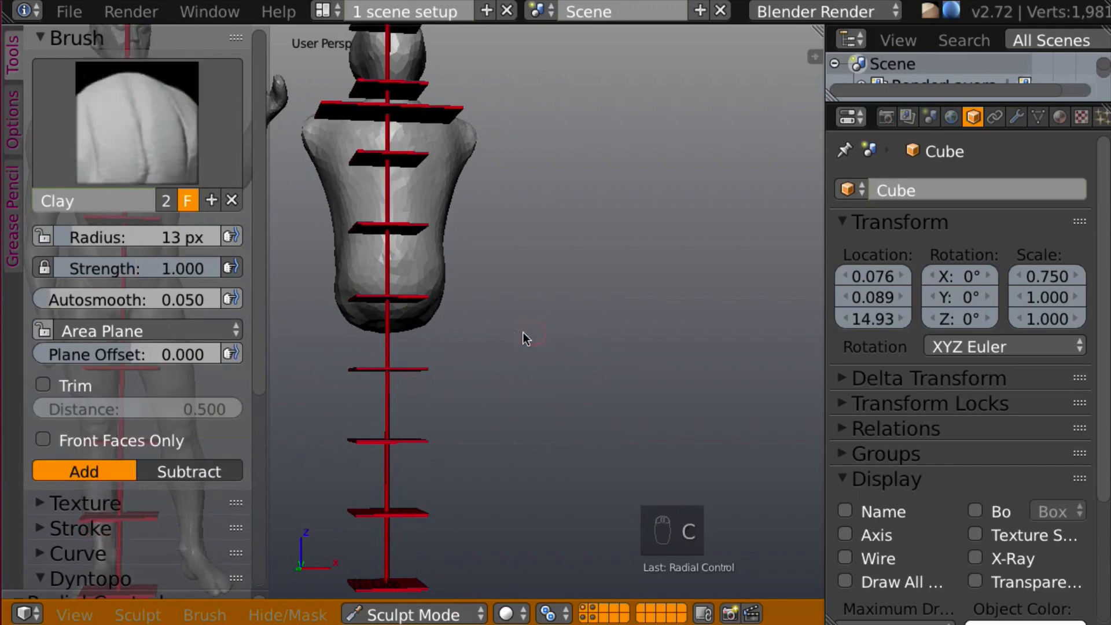
{"action": "key", "text": "f"}
{"action": "left_click", "coordinate": [429, 322]}
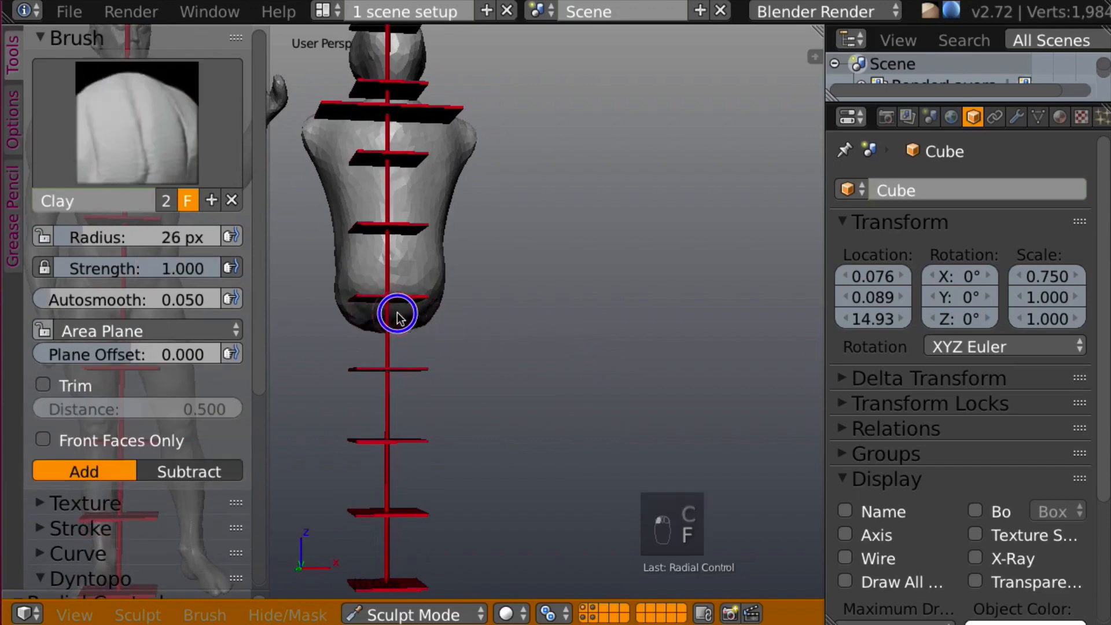
- Compare the torso with its guides from the side, and hide the guides over the sculpt
{"action": "mouse_move", "coordinate": [422, 314]}
{"action": "middle_mouse_down"}
{"action": "mouse_move", "coordinate": [355, 360]}
{"action": "mouse_move", "coordinate": [294, 350]}
{"action": "middle_mouse_up"}
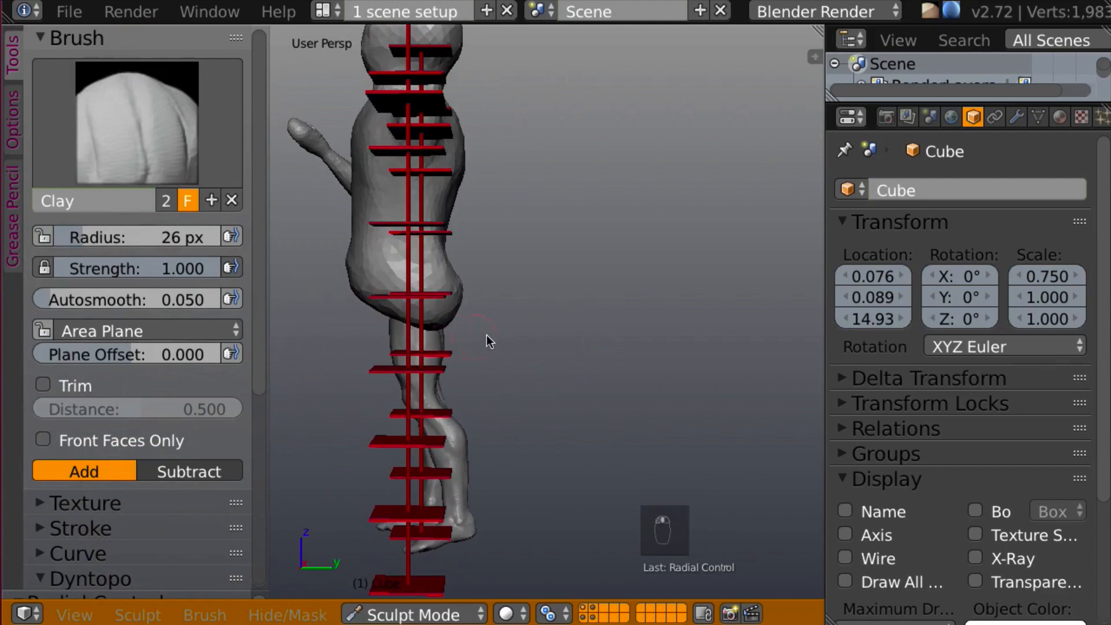
{"action": "middle_click_drag", "start_coordinate": [487, 336], "coordinate": [474, 359]}
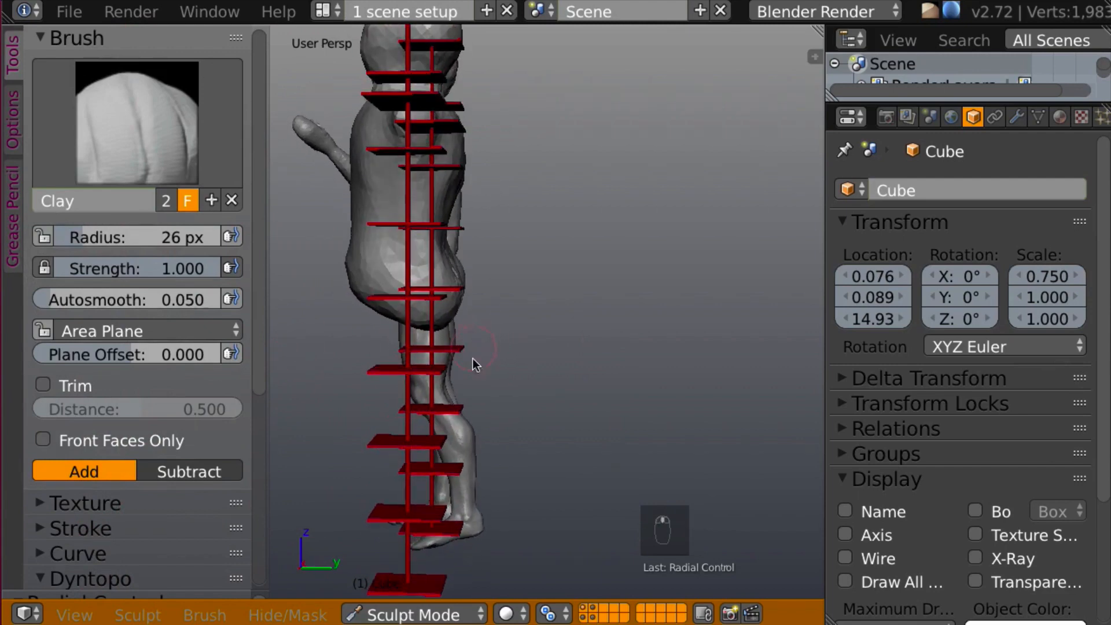
{"action": "left_click", "coordinate": [583, 617], "text": "shift"}
{"action": "middle_click_drag", "start_coordinate": [582, 461], "coordinate": [606, 328]}
{"action": "scroll", "coordinate": [589, 396], "scroll_direction": "down", "scroll_amount": 2}
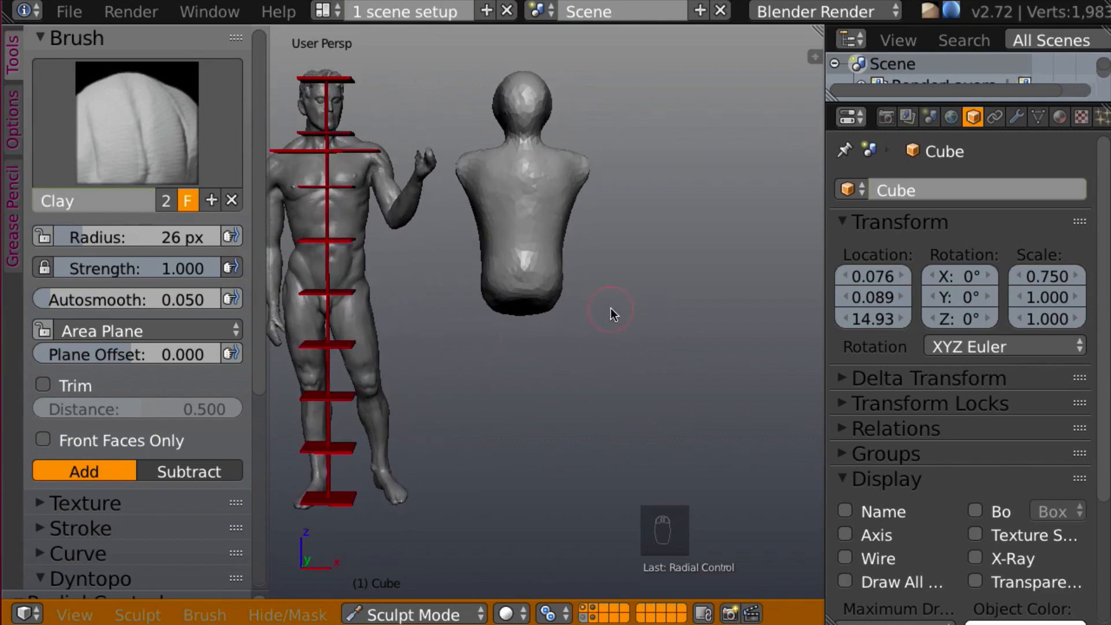
- Pull both legs down out of the underside of the pelvis with the Snake Hook brush at 49 px radius
{"action": "key", "text": "l"}
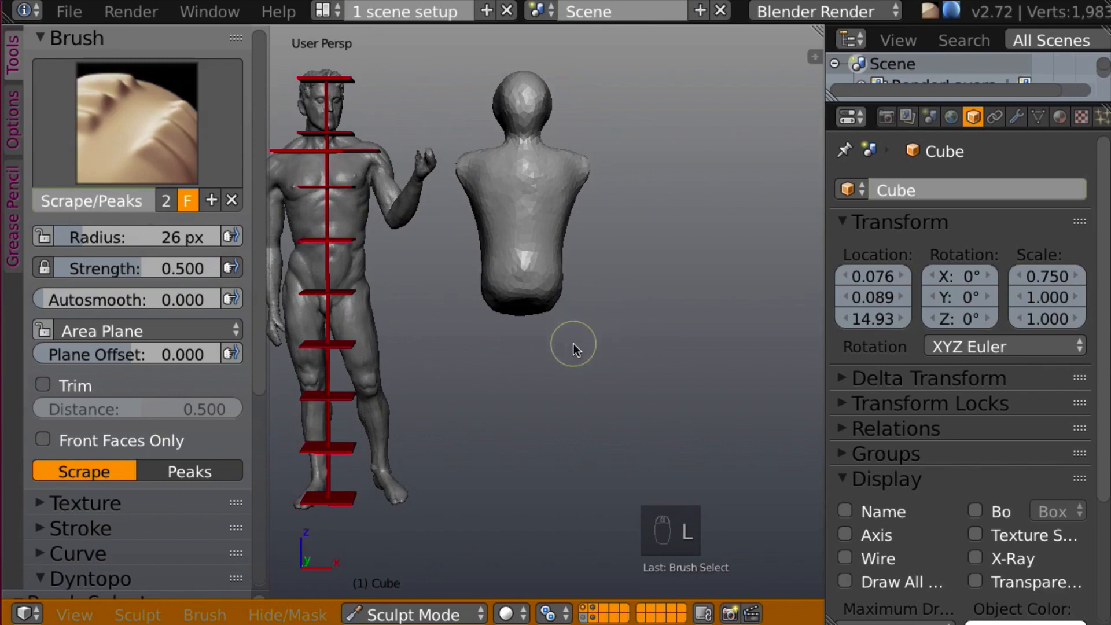
{"action": "key", "text": "j"}
{"action": "key", "text": "k"}
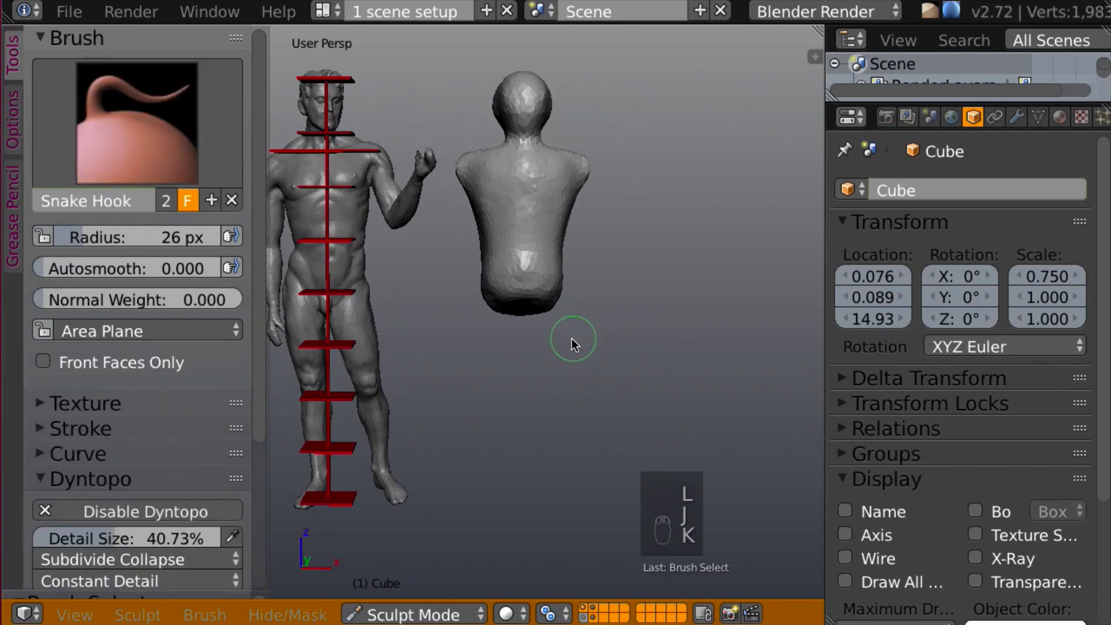
{"action": "key", "text": "f"}
{"action": "left_click", "coordinate": [577, 377]}
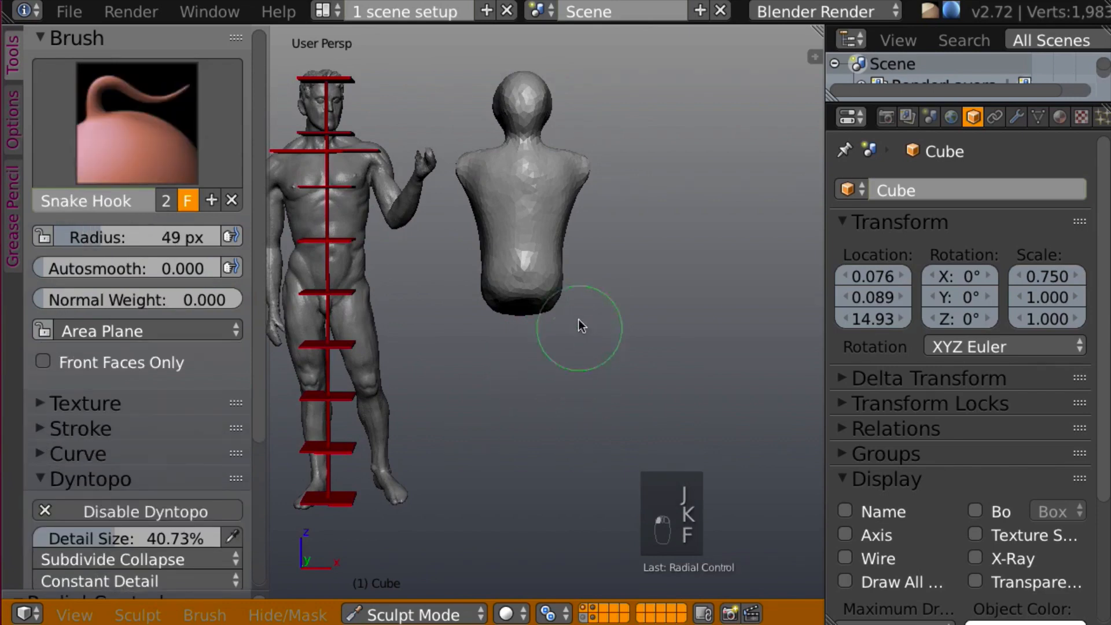
{"action": "middle_click_drag", "start_coordinate": [578, 319], "coordinate": [579, 343]}
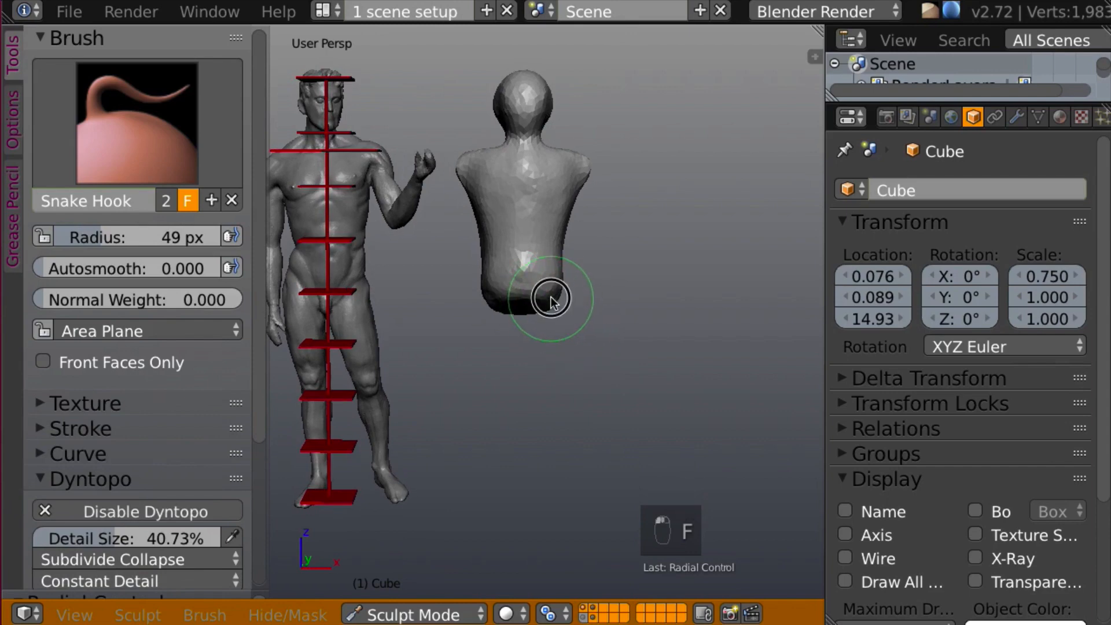
{"action": "left_click_drag", "start_coordinate": [551, 294], "coordinate": [561, 341]}
{"action": "middle_click_drag", "start_coordinate": [567, 338], "coordinate": [601, 315]}
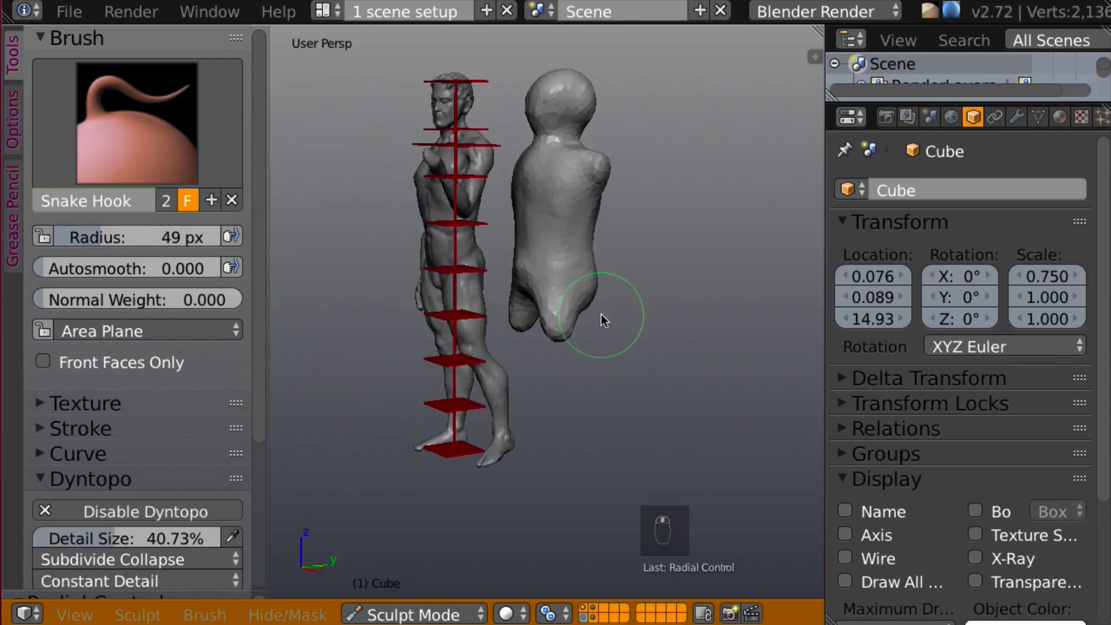
{"action": "mouse_move", "coordinate": [583, 304]}
{"action": "left_mouse_down"}
{"action": "mouse_move", "coordinate": [571, 318]}
{"action": "mouse_move", "coordinate": [571, 431]}
{"action": "mouse_move", "coordinate": [585, 434]}
{"action": "left_mouse_up"}
- Enlarge the Snake Hook brush to 68 px and adjust the lower ends of the legs
{"action": "key", "text": "f"}
{"action": "left_click", "coordinate": [600, 310]}
{"action": "mouse_move", "coordinate": [586, 434]}
{"action": "middle_mouse_down"}
{"action": "mouse_move", "coordinate": [521, 404]}
{"action": "mouse_move", "coordinate": [632, 427]}
{"action": "middle_mouse_up"}
{"action": "left_click_drag", "start_coordinate": [572, 470], "coordinate": [568, 465]}
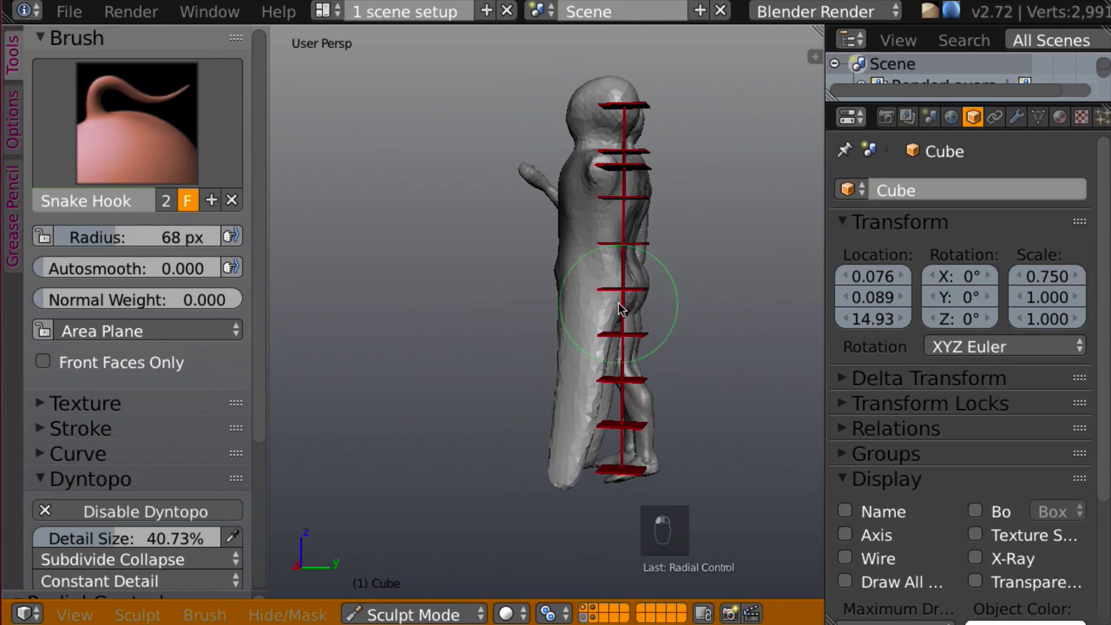
- Switch the guides from the reference to the sculpt and bend the lower legs backward, extending them to the lowest guide
{"action": "left_click", "coordinate": [591, 617], "text": "shift"}
{"action": "left_click", "coordinate": [581, 618], "text": "shift"}
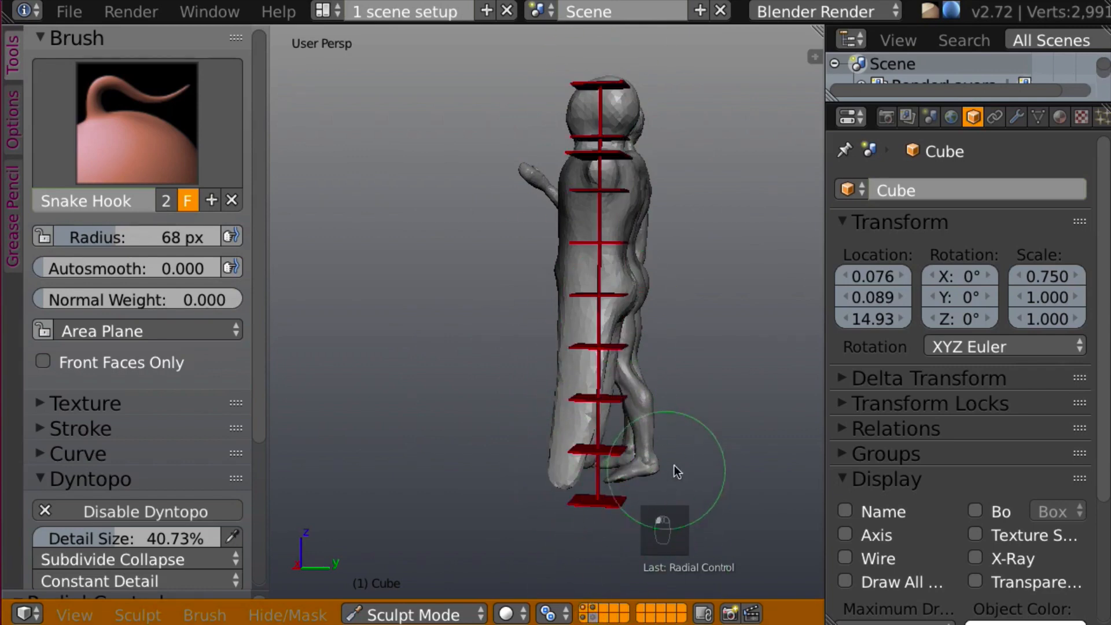
{"action": "mouse_move", "coordinate": [673, 464]}
{"action": "middle_mouse_down"}
{"action": "mouse_move", "coordinate": [737, 456]}
{"action": "mouse_move", "coordinate": [585, 477]}
{"action": "middle_mouse_up"}
{"action": "mouse_move", "coordinate": [570, 476]}
{"action": "left_mouse_down"}
{"action": "mouse_move", "coordinate": [578, 496]}
{"action": "mouse_move", "coordinate": [586, 417]}
{"action": "mouse_move", "coordinate": [571, 382]}
{"action": "mouse_move", "coordinate": [560, 462]}
{"action": "mouse_move", "coordinate": [572, 484]}
{"action": "mouse_move", "coordinate": [569, 402]}
{"action": "mouse_move", "coordinate": [578, 405]}
{"action": "mouse_move", "coordinate": [582, 366]}
{"action": "mouse_move", "coordinate": [568, 336]}
{"action": "mouse_move", "coordinate": [596, 321]}
{"action": "mouse_move", "coordinate": [585, 468]}
{"action": "mouse_move", "coordinate": [578, 432]}
{"action": "mouse_move", "coordinate": [577, 441]}
{"action": "mouse_move", "coordinate": [583, 454]}
{"action": "mouse_move", "coordinate": [585, 422]}
{"action": "mouse_move", "coordinate": [588, 449]}
{"action": "mouse_move", "coordinate": [599, 446]}
{"action": "mouse_move", "coordinate": [597, 474]}
{"action": "mouse_move", "coordinate": [583, 479]}
{"action": "mouse_move", "coordinate": [598, 496]}
{"action": "mouse_move", "coordinate": [591, 415]}
{"action": "mouse_move", "coordinate": [572, 397]}
{"action": "mouse_move", "coordinate": [591, 367]}
{"action": "left_mouse_up"}
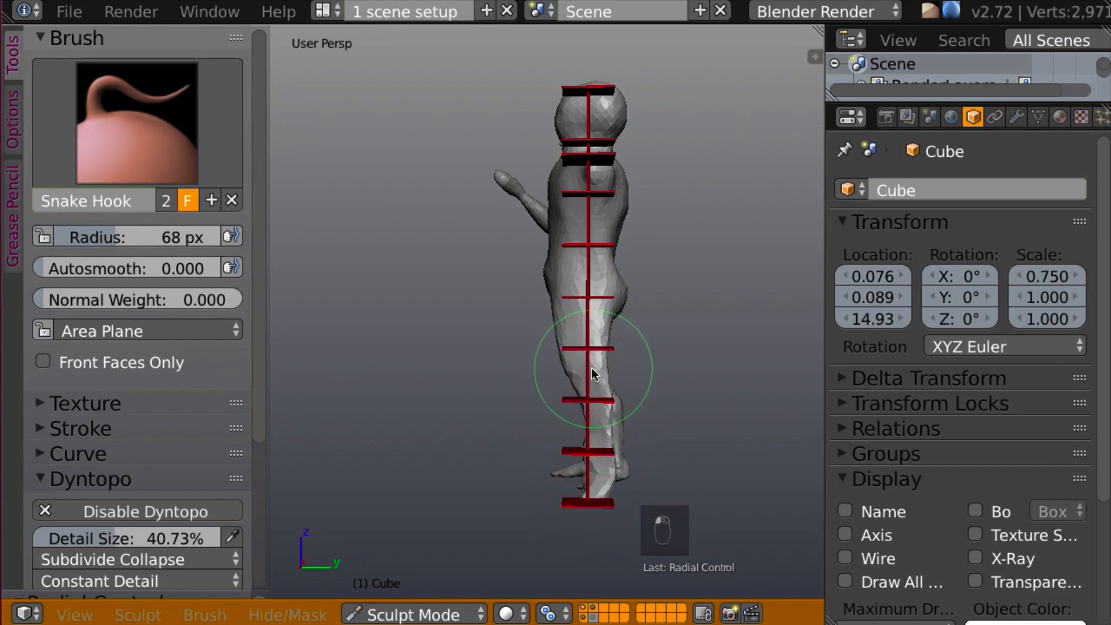
- Reshape the side profile of the back, abdomen and hips with Snake Hook strokes
{"action": "mouse_move", "coordinate": [606, 316]}
{"action": "middle_mouse_down"}
{"action": "mouse_move", "coordinate": [665, 297]}
{"action": "mouse_move", "coordinate": [650, 335]}
{"action": "mouse_move", "coordinate": [632, 342]}
{"action": "mouse_move", "coordinate": [559, 280]}
{"action": "mouse_move", "coordinate": [592, 259]}
{"action": "middle_mouse_up"}
{"action": "left_click_drag", "start_coordinate": [562, 278], "coordinate": [555, 280]}
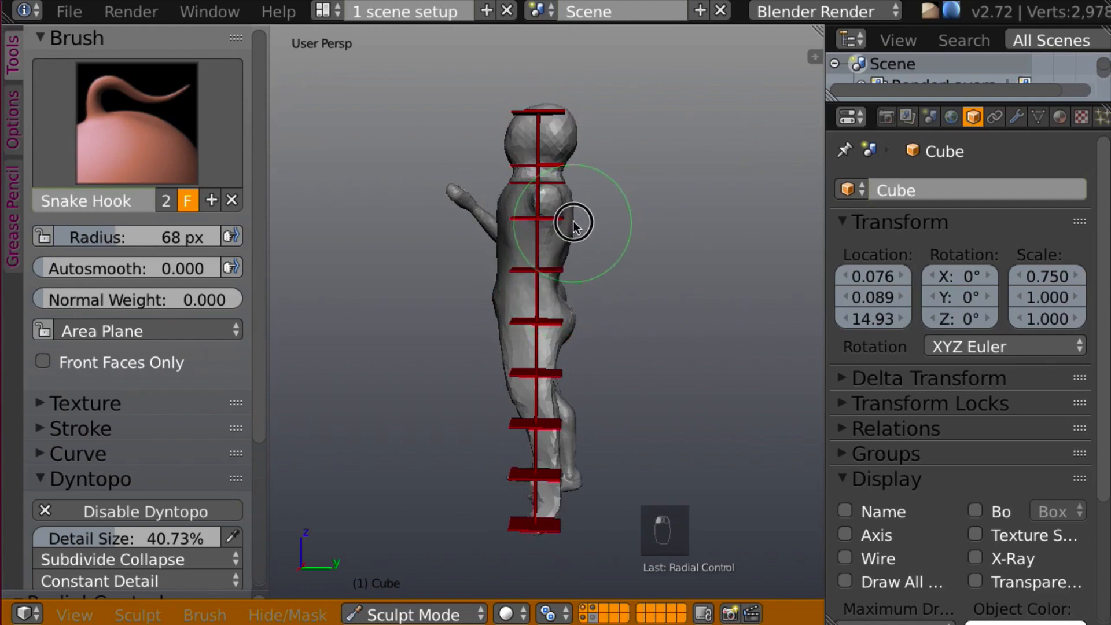
{"action": "mouse_move", "coordinate": [498, 294]}
{"action": "left_mouse_down"}
{"action": "mouse_move", "coordinate": [515, 385]}
{"action": "mouse_move", "coordinate": [513, 285]}
{"action": "left_mouse_up"}
- Pull the bottom of the lower legs down to the lowest guide to start the heels
{"action": "mouse_move", "coordinate": [577, 475]}
{"action": "middle_mouse_down"}
{"action": "mouse_move", "coordinate": [766, 446]}
{"action": "mouse_move", "coordinate": [671, 429]}
{"action": "mouse_move", "coordinate": [641, 366]}
{"action": "mouse_move", "coordinate": [655, 288]}
{"action": "mouse_move", "coordinate": [625, 312]}
{"action": "middle_mouse_up"}
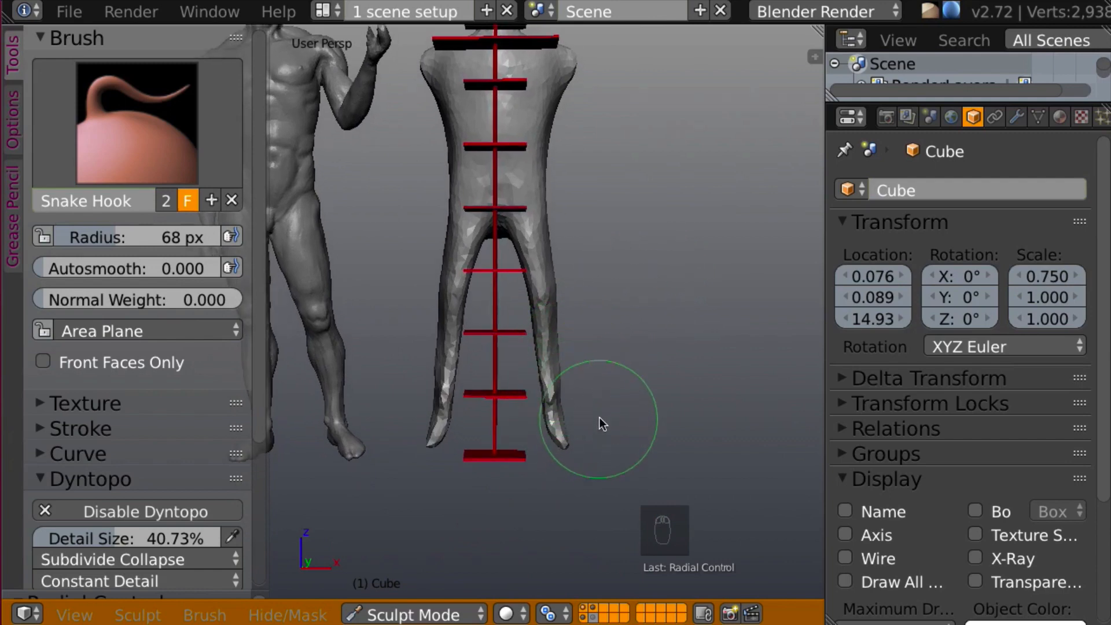
{"action": "mouse_move", "coordinate": [600, 422]}
{"action": "middle_mouse_down"}
{"action": "mouse_move", "coordinate": [457, 446]}
{"action": "mouse_move", "coordinate": [411, 436]}
{"action": "mouse_move", "coordinate": [428, 435]}
{"action": "middle_mouse_up"}
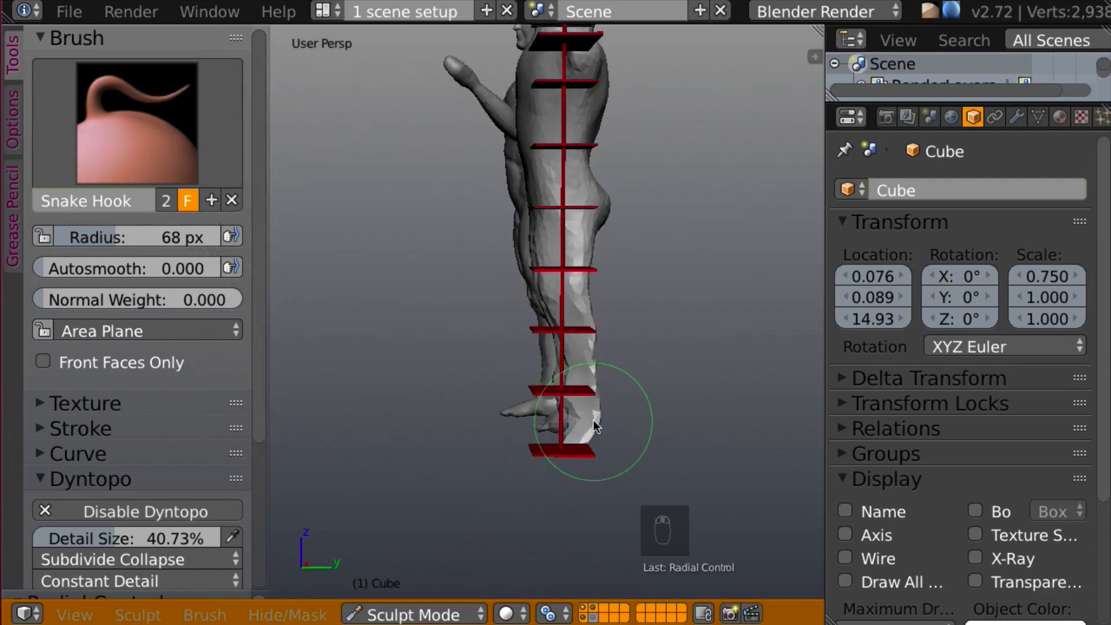
{"action": "mouse_move", "coordinate": [593, 420]}
{"action": "left_mouse_down"}
{"action": "mouse_move", "coordinate": [583, 447]}
{"action": "mouse_move", "coordinate": [574, 441]}
{"action": "left_mouse_up"}
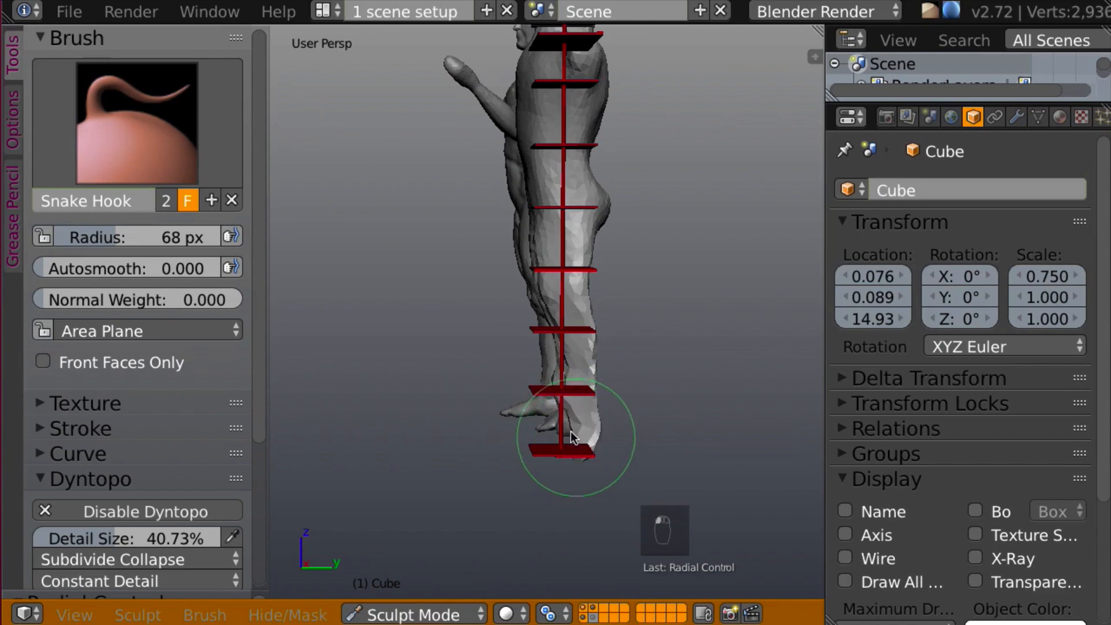
- Thicken the heels and lower legs with the Inflate/Deflate brush at 34 px radius
{"action": "key", "text": "f"}
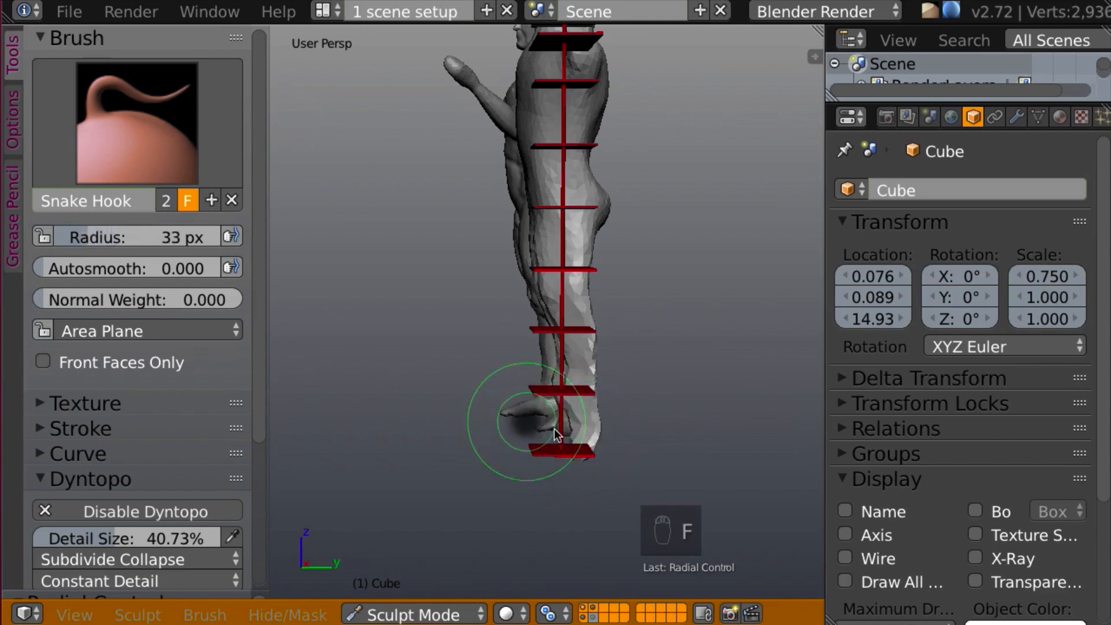
{"action": "left_click", "coordinate": [554, 429]}
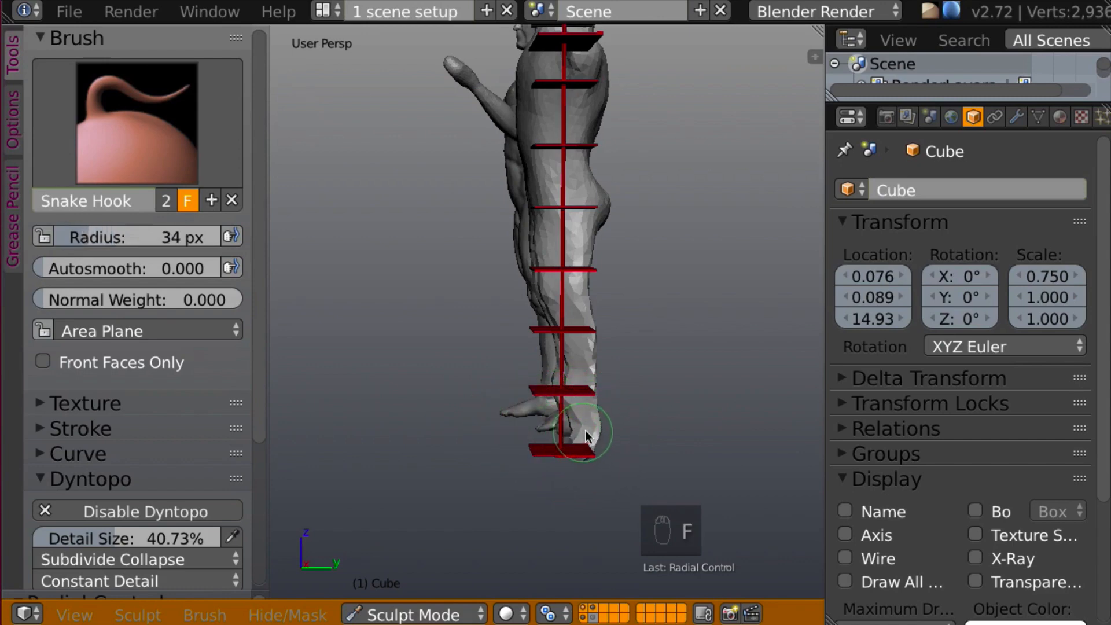
{"action": "key", "text": "i"}
{"action": "left_click_drag", "start_coordinate": [579, 433], "coordinate": [567, 436]}
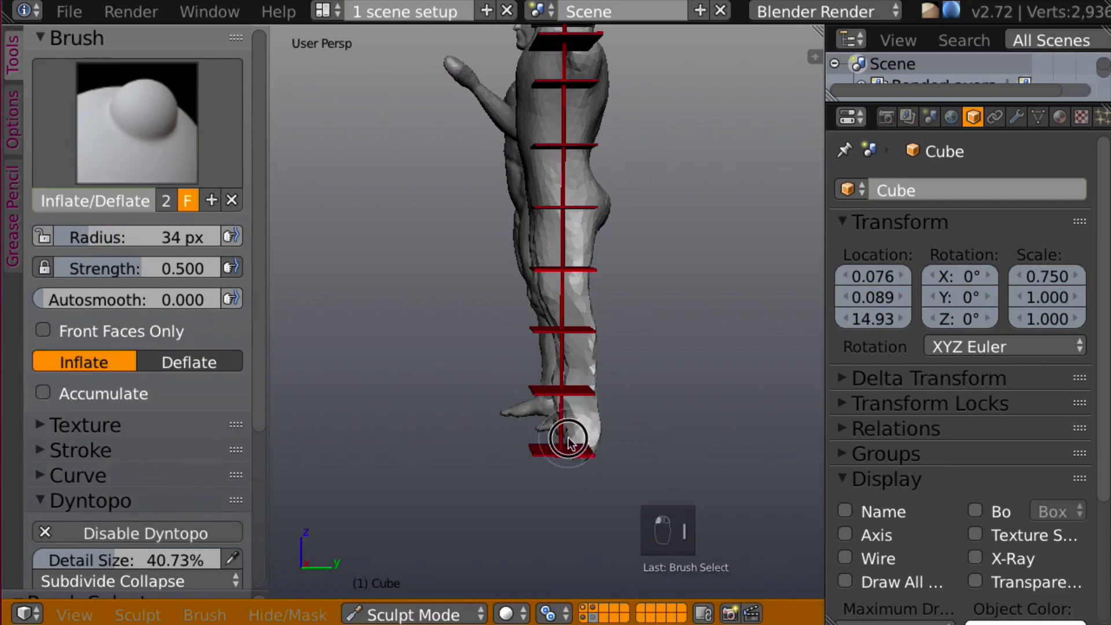
{"action": "mouse_move", "coordinate": [567, 436]}
{"action": "middle_mouse_down"}
{"action": "mouse_move", "coordinate": [787, 427]}
{"action": "mouse_move", "coordinate": [669, 409]}
{"action": "middle_mouse_up"}
{"action": "mouse_move", "coordinate": [570, 435]}
{"action": "left_mouse_down"}
{"action": "mouse_move", "coordinate": [581, 323]}
{"action": "mouse_move", "coordinate": [570, 296]}
{"action": "mouse_move", "coordinate": [570, 401]}
{"action": "mouse_move", "coordinate": [583, 401]}
{"action": "left_mouse_up"}
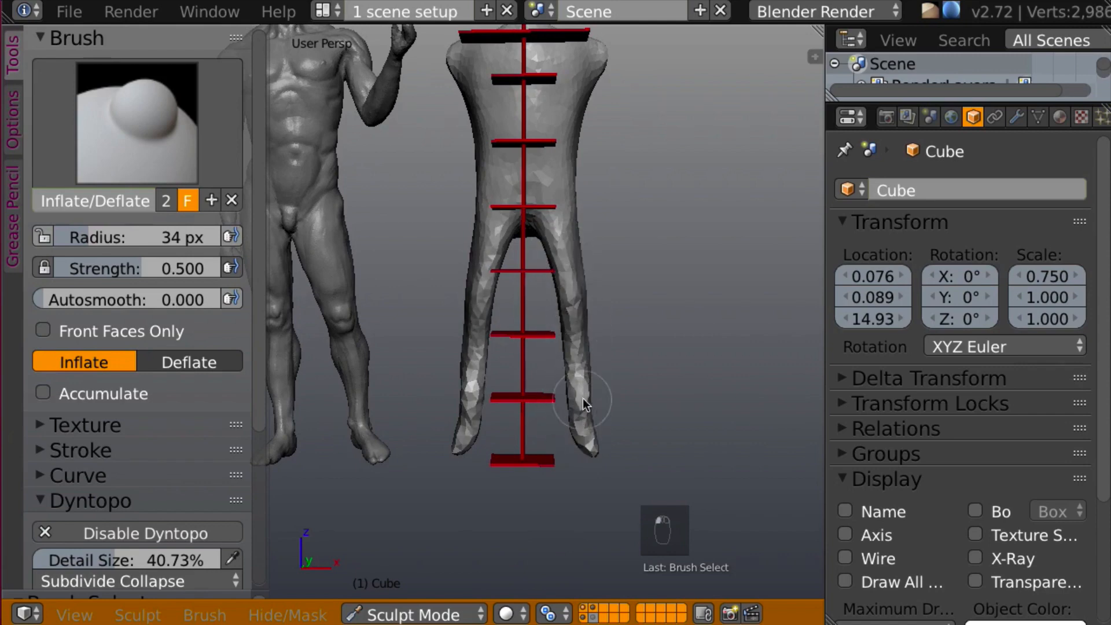
- Add Clay strokes to the lower legs from the front and side, and undo the last stroke
{"action": "key", "text": "c"}
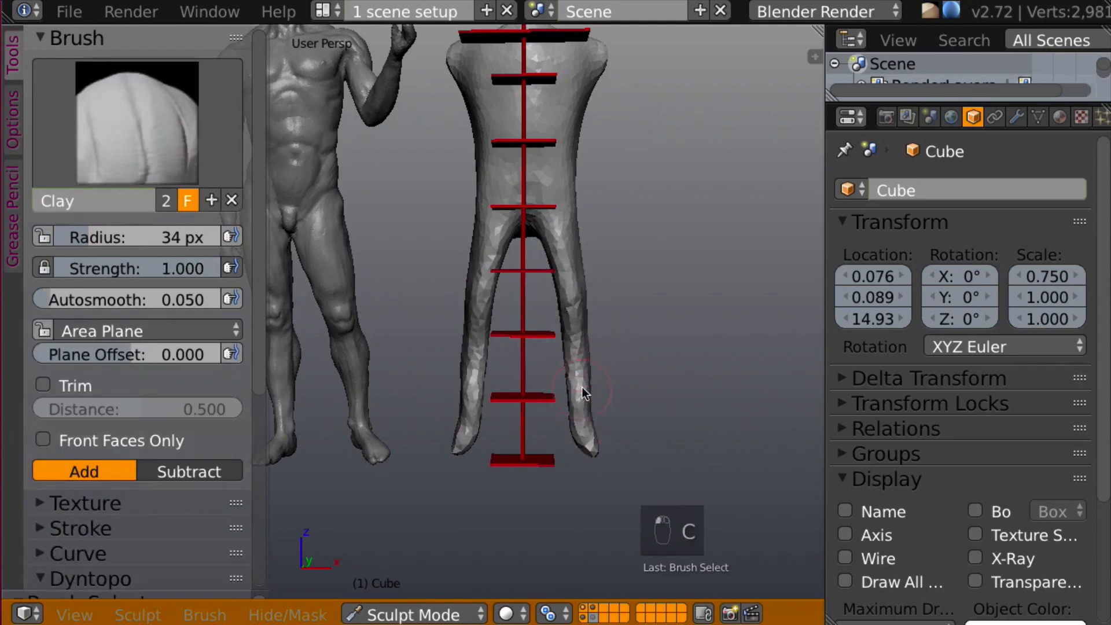
{"action": "middle_click_drag", "start_coordinate": [472, 383], "coordinate": [371, 399]}
{"action": "mouse_move", "coordinate": [600, 401]}
{"action": "left_mouse_down"}
{"action": "mouse_move", "coordinate": [612, 375]}
{"action": "mouse_move", "coordinate": [607, 434]}
{"action": "left_mouse_up"}
{"action": "middle_click_drag", "start_coordinate": [647, 360], "coordinate": [316, 374]}
{"action": "key", "text": "super+z"}
- Inflate the ankles and foot ends from the back and front
{"action": "key", "text": "i"}
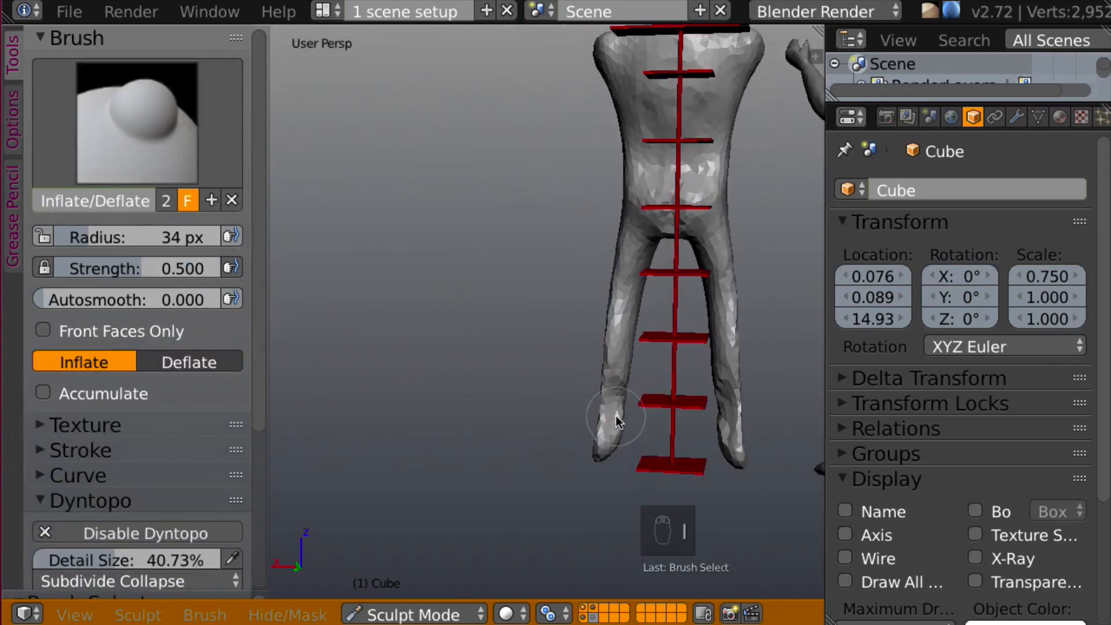
{"action": "mouse_move", "coordinate": [616, 415]}
{"action": "left_mouse_down"}
{"action": "mouse_move", "coordinate": [612, 391]}
{"action": "mouse_move", "coordinate": [603, 445]}
{"action": "left_mouse_up"}
{"action": "middle_click_drag", "start_coordinate": [626, 412], "coordinate": [799, 407]}
{"action": "mouse_move", "coordinate": [606, 459]}
{"action": "left_mouse_down"}
{"action": "mouse_move", "coordinate": [598, 454]}
{"action": "mouse_move", "coordinate": [616, 442]}
{"action": "left_mouse_up"}
- Pull the feet forward from the ankles in side view with a 34 px Snake Hook brush
{"action": "key", "text": "k"}
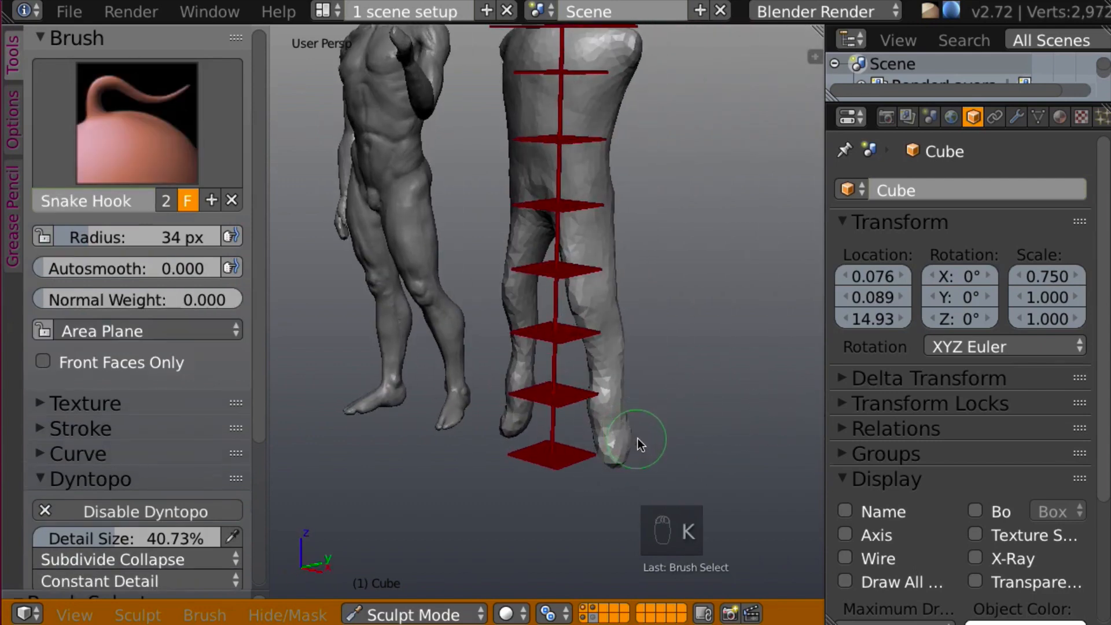
{"action": "mouse_move", "coordinate": [638, 439]}
{"action": "middle_mouse_down"}
{"action": "mouse_move", "coordinate": [516, 421]}
{"action": "mouse_move", "coordinate": [571, 450]}
{"action": "mouse_move", "coordinate": [620, 457]}
{"action": "middle_mouse_up"}
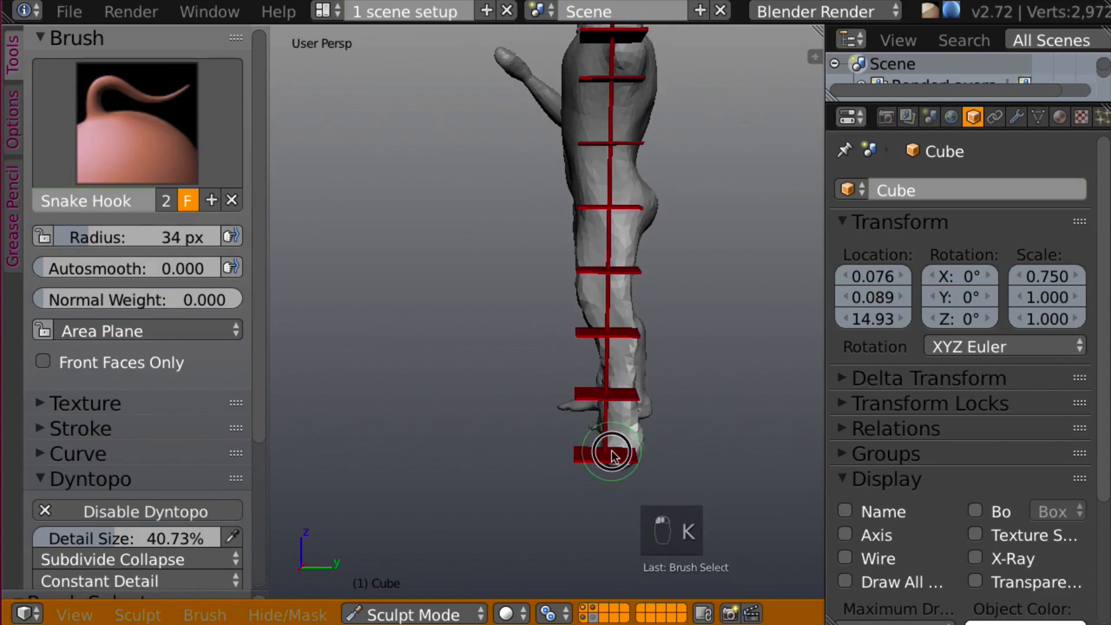
{"action": "left_click_drag", "start_coordinate": [611, 450], "coordinate": [545, 450]}
{"action": "mouse_move", "coordinate": [580, 453]}
{"action": "middle_mouse_down"}
{"action": "mouse_move", "coordinate": [635, 468]}
{"action": "mouse_move", "coordinate": [638, 432]}
{"action": "middle_mouse_up"}
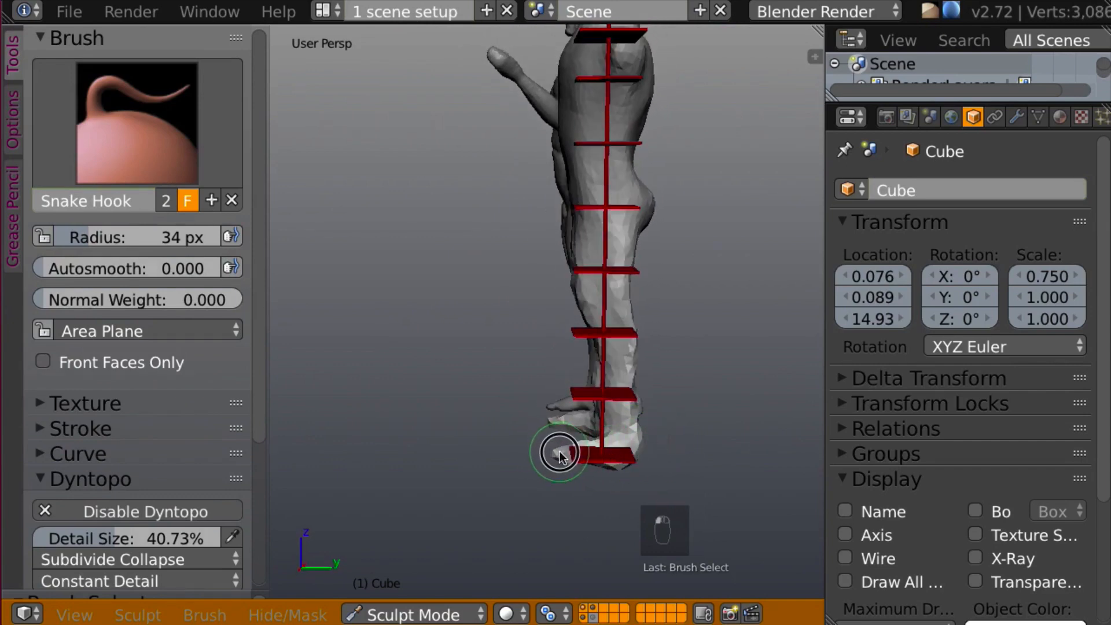
{"action": "left_click_drag", "start_coordinate": [556, 454], "coordinate": [543, 453]}
{"action": "mouse_move", "coordinate": [543, 454]}
{"action": "middle_mouse_down"}
{"action": "mouse_move", "coordinate": [712, 377]}
{"action": "mouse_move", "coordinate": [672, 457]}
{"action": "mouse_move", "coordinate": [789, 450]}
{"action": "mouse_move", "coordinate": [727, 419]}
{"action": "mouse_move", "coordinate": [603, 430]}
{"action": "mouse_move", "coordinate": [570, 467]}
{"action": "mouse_move", "coordinate": [637, 432]}
{"action": "middle_mouse_up"}
- Enlarge the Snake Hook brush to 56 px and widen the feet and toe area from above
{"action": "key", "text": "f"}
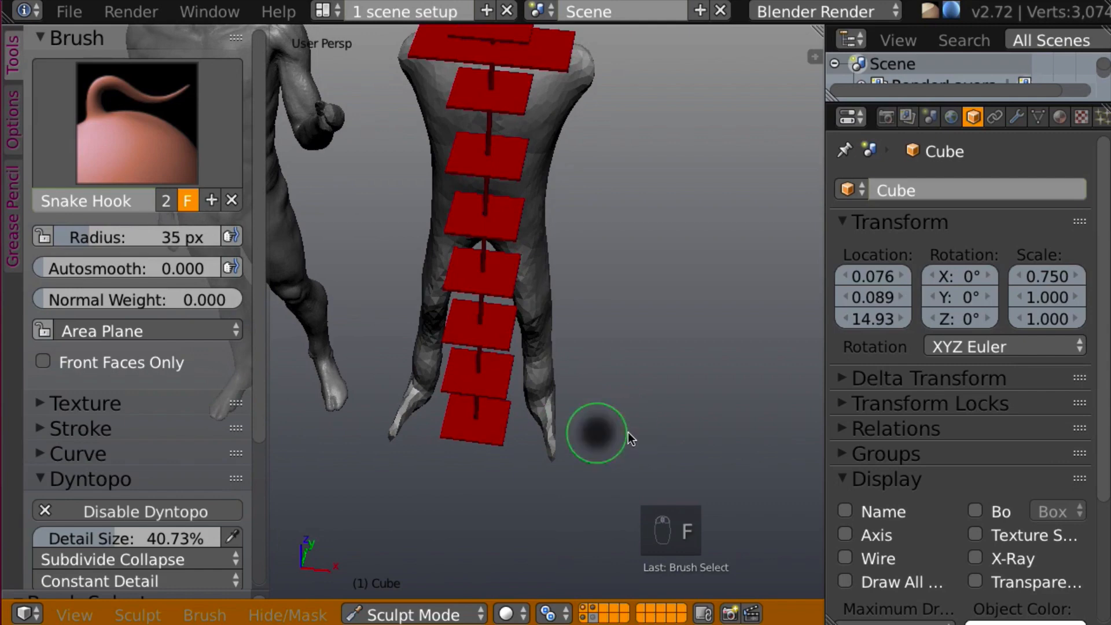
{"action": "left_click", "coordinate": [646, 440]}
{"action": "mouse_move", "coordinate": [539, 435]}
{"action": "left_mouse_down"}
{"action": "mouse_move", "coordinate": [547, 450]}
{"action": "mouse_move", "coordinate": [557, 437]}
{"action": "mouse_move", "coordinate": [530, 450]}
{"action": "mouse_move", "coordinate": [552, 461]}
{"action": "mouse_move", "coordinate": [540, 468]}
{"action": "mouse_move", "coordinate": [556, 443]}
{"action": "mouse_move", "coordinate": [543, 461]}
{"action": "left_mouse_up"}
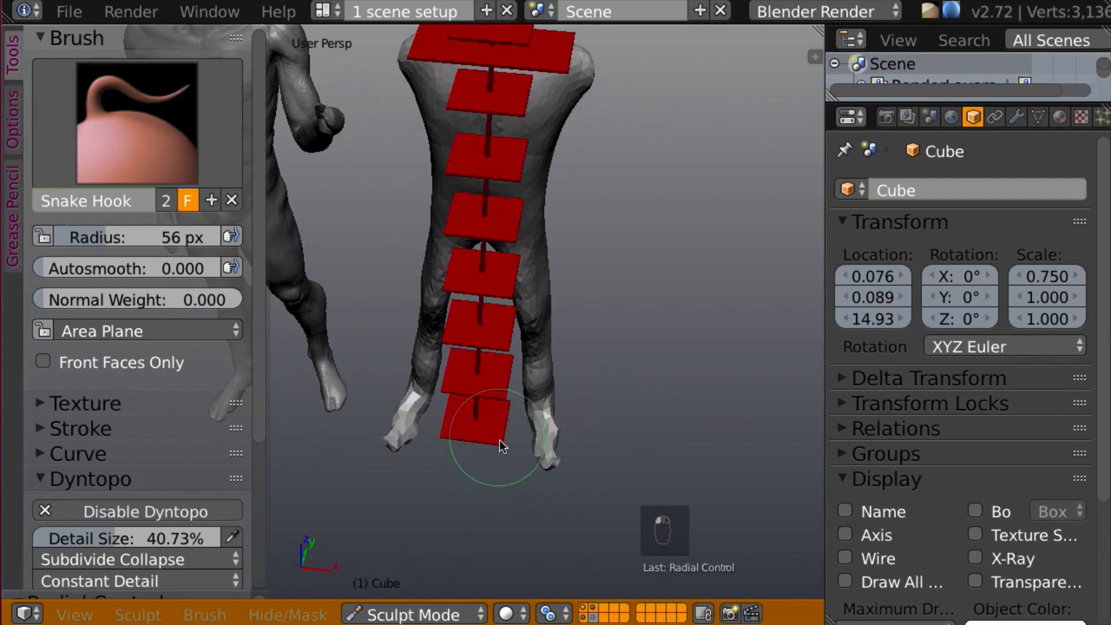
{"action": "middle_click_drag", "start_coordinate": [562, 418], "coordinate": [562, 446]}
{"action": "mouse_move", "coordinate": [555, 447]}
{"action": "left_mouse_down"}
{"action": "mouse_move", "coordinate": [567, 454]}
{"action": "mouse_move", "coordinate": [537, 450]}
{"action": "mouse_move", "coordinate": [557, 430]}
{"action": "mouse_move", "coordinate": [553, 409]}
{"action": "mouse_move", "coordinate": [553, 467]}
{"action": "mouse_move", "coordinate": [540, 439]}
{"action": "mouse_move", "coordinate": [565, 464]}
{"action": "mouse_move", "coordinate": [573, 436]}
{"action": "mouse_move", "coordinate": [557, 429]}
{"action": "left_mouse_up"}
{"action": "mouse_move", "coordinate": [554, 430]}
{"action": "left_mouse_down"}
{"action": "mouse_move", "coordinate": [532, 432]}
{"action": "mouse_move", "coordinate": [542, 439]}
{"action": "mouse_move", "coordinate": [530, 452]}
{"action": "mouse_move", "coordinate": [561, 450]}
{"action": "mouse_move", "coordinate": [565, 426]}
{"action": "mouse_move", "coordinate": [556, 449]}
{"action": "mouse_move", "coordinate": [571, 434]}
{"action": "mouse_move", "coordinate": [534, 447]}
{"action": "left_mouse_up"}
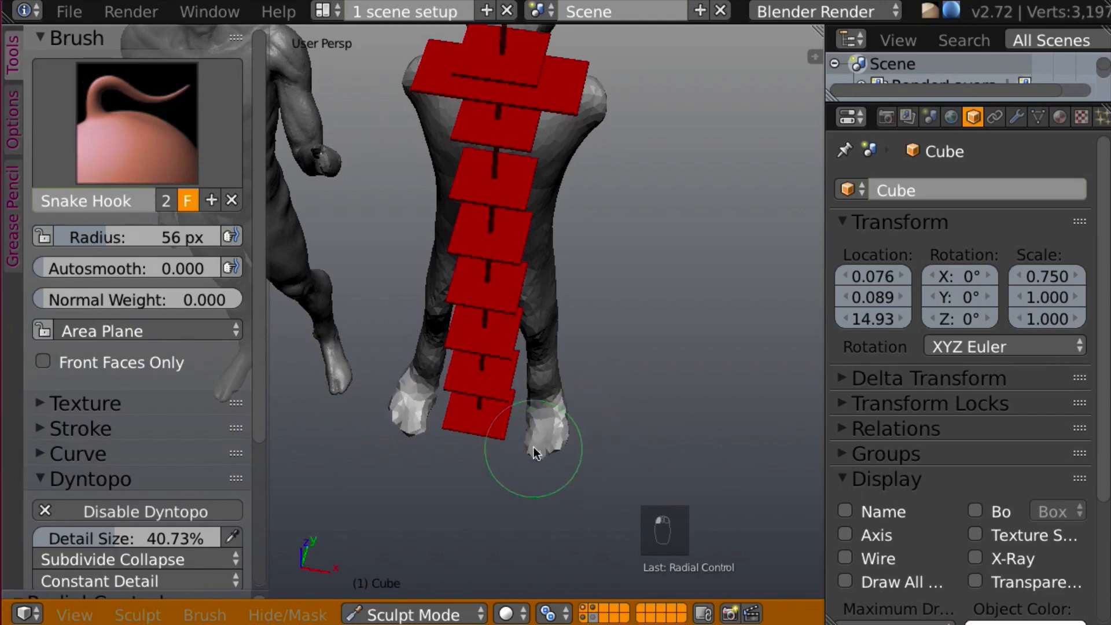
- Pull the outer sides of the feet and ankles inward in front view, checking their side profile
{"action": "mouse_move", "coordinate": [533, 446]}
{"action": "middle_mouse_down"}
{"action": "mouse_move", "coordinate": [603, 322]}
{"action": "mouse_move", "coordinate": [599, 357]}
{"action": "middle_mouse_up"}
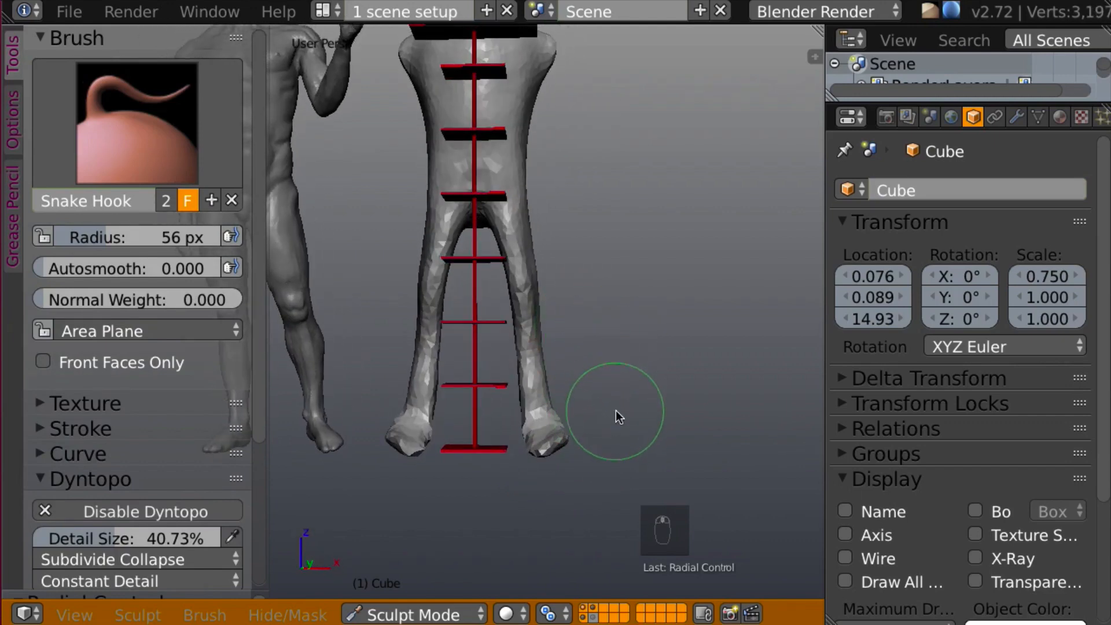
{"action": "middle_click_drag", "start_coordinate": [616, 412], "coordinate": [609, 413]}
{"action": "mouse_move", "coordinate": [565, 432]}
{"action": "left_mouse_down"}
{"action": "mouse_move", "coordinate": [566, 444]}
{"action": "mouse_move", "coordinate": [569, 418]}
{"action": "mouse_move", "coordinate": [556, 418]}
{"action": "left_mouse_up"}
{"action": "mouse_move", "coordinate": [557, 418]}
{"action": "middle_mouse_down"}
{"action": "mouse_move", "coordinate": [598, 398]}
{"action": "mouse_move", "coordinate": [423, 406]}
{"action": "mouse_move", "coordinate": [620, 388]}
{"action": "mouse_move", "coordinate": [596, 412]}
{"action": "middle_mouse_up"}
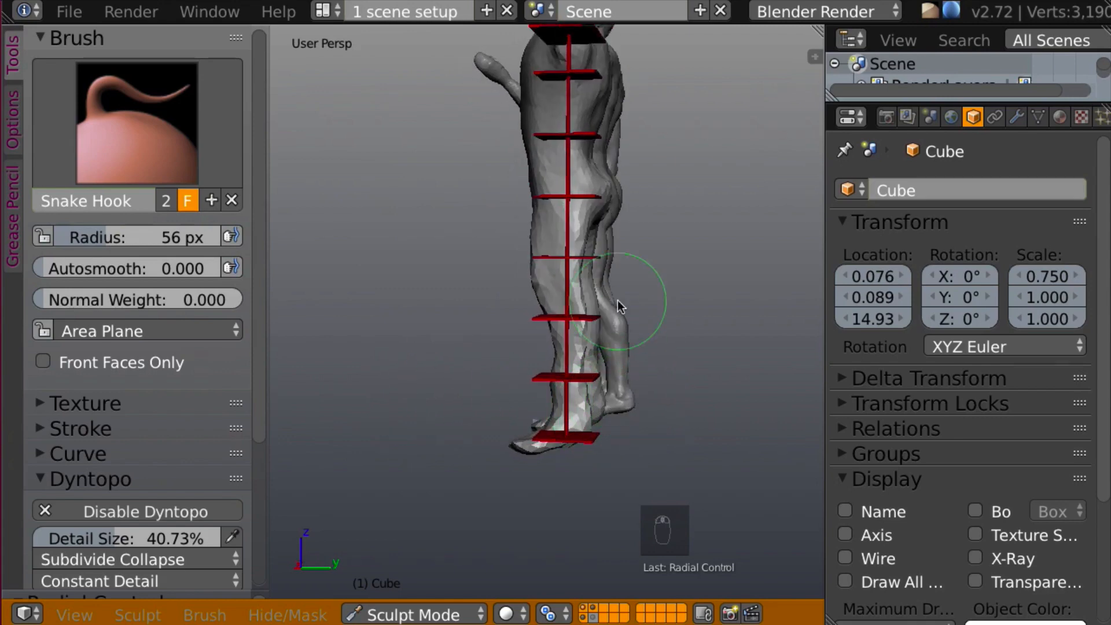
- Lift the front of the feet toward the lowest guide in an orthographic view with the 56 px Snake Hook brush
{"action": "key", "text": "KP_5"}
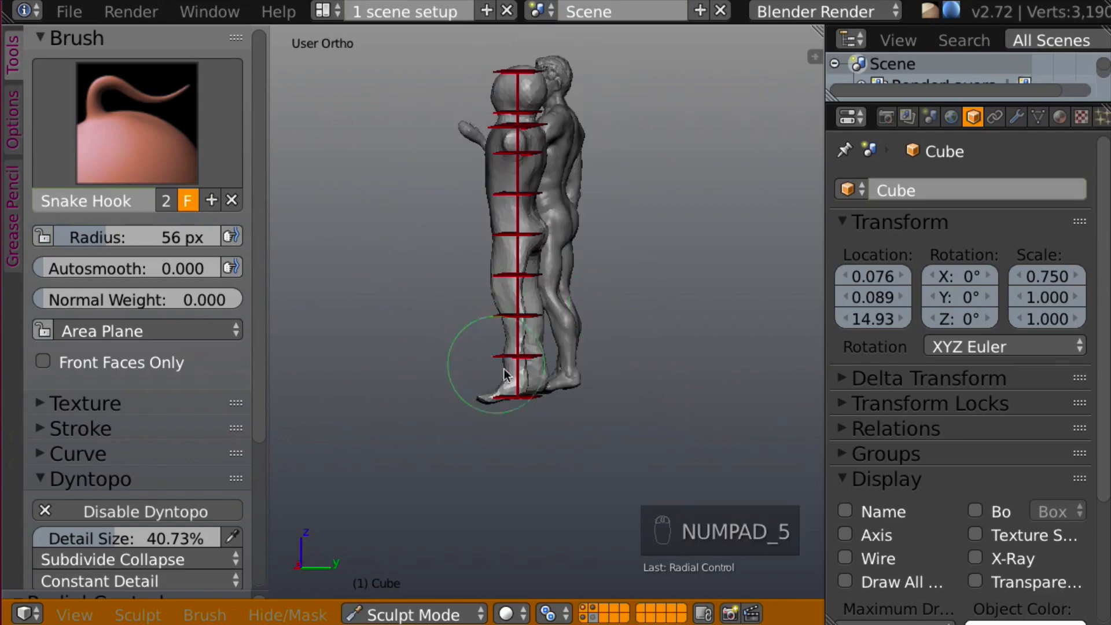
{"action": "middle_click_drag", "start_coordinate": [567, 379], "coordinate": [602, 319], "text": "ctrl"}
{"action": "middle_click_drag", "start_coordinate": [685, 338], "coordinate": [633, 366], "text": "shift"}
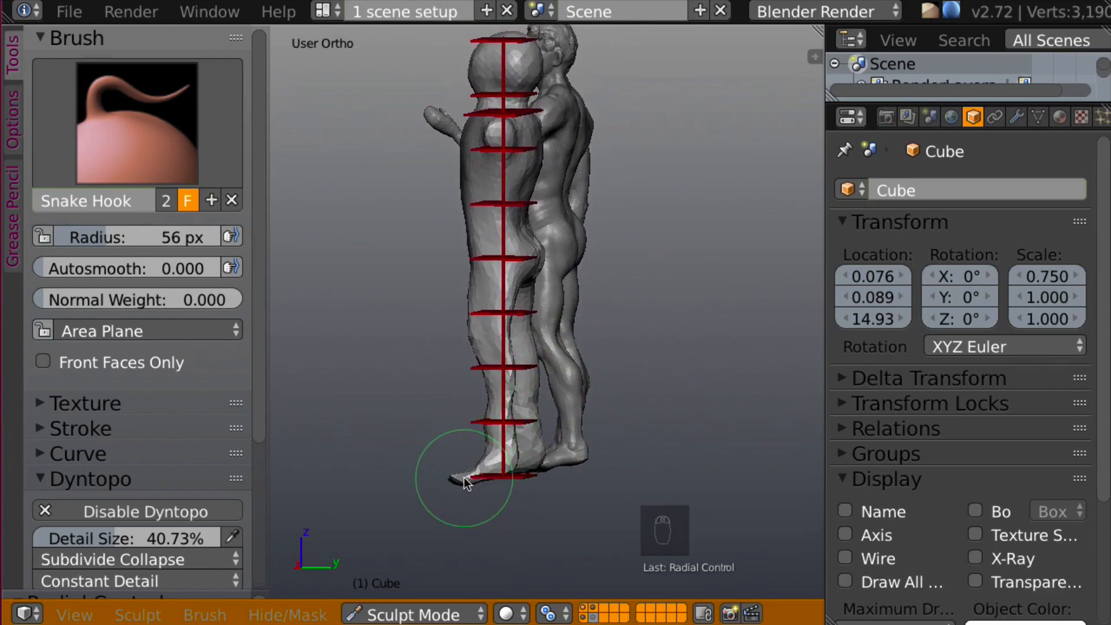
{"action": "mouse_move", "coordinate": [465, 480]}
{"action": "left_mouse_down"}
{"action": "mouse_move", "coordinate": [453, 475]}
{"action": "mouse_move", "coordinate": [502, 470]}
{"action": "left_mouse_up"}
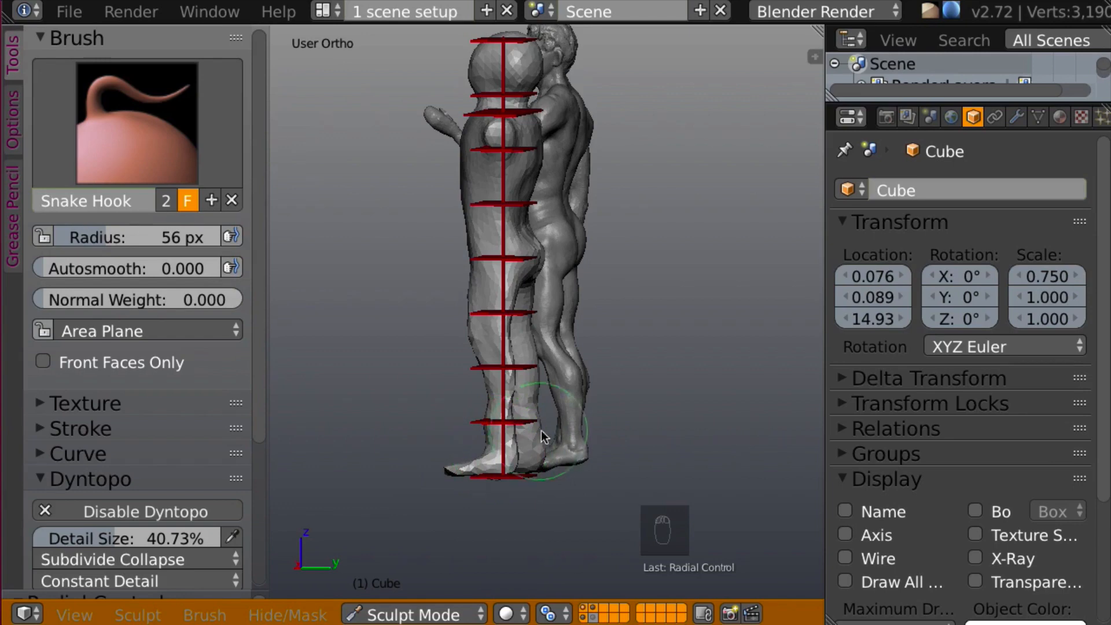
{"action": "middle_click_drag", "start_coordinate": [601, 414], "coordinate": [579, 450], "text": "shift"}
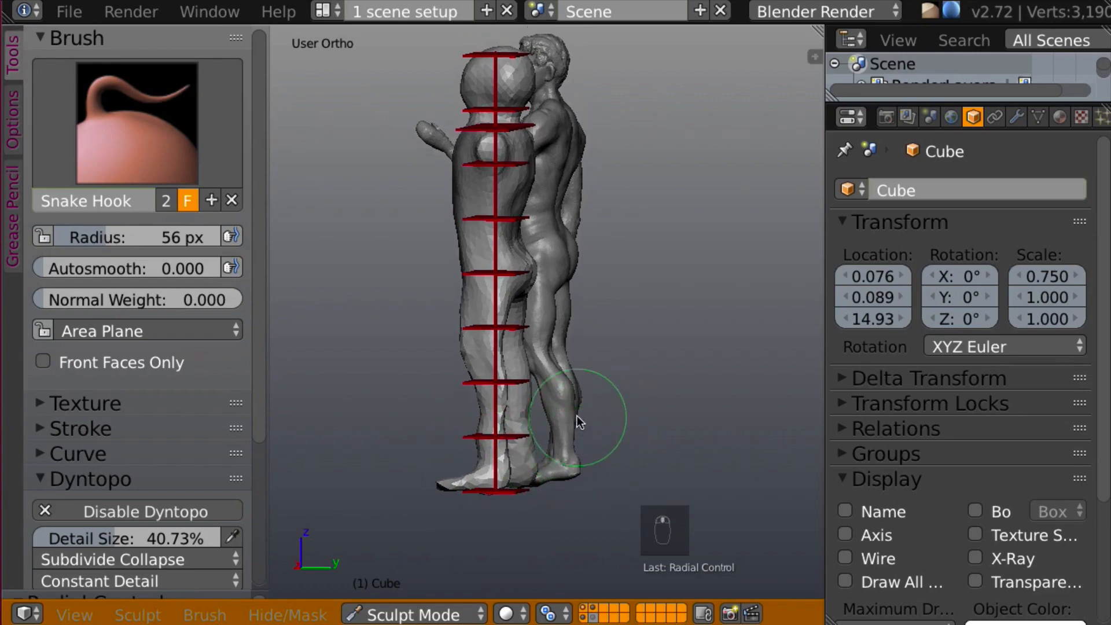
- Set the Snake Hook radius to 60 px and reshape the toes and top of the feet in right side view
{"action": "key", "text": "f"}
{"action": "left_click", "coordinate": [606, 431]}
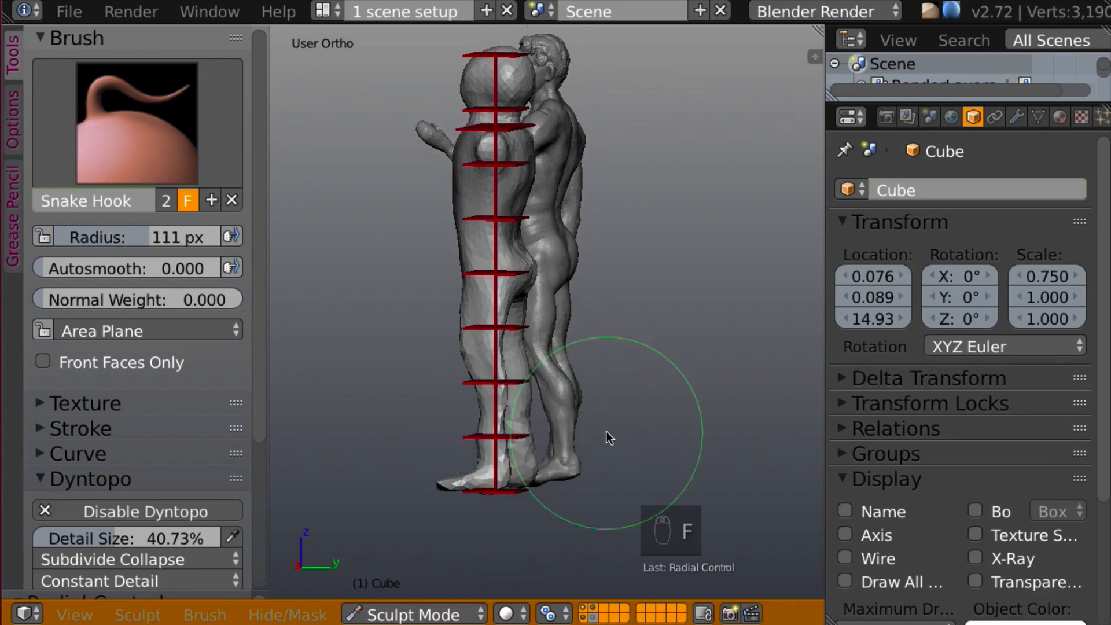
{"action": "key", "text": "KP_3"}
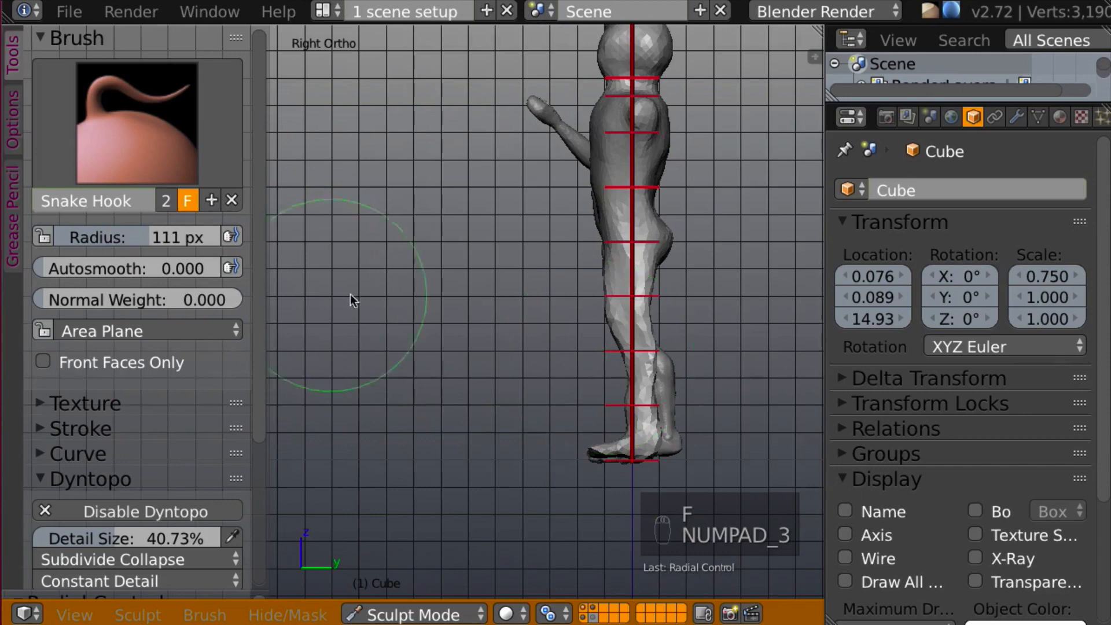
{"action": "middle_click_drag", "start_coordinate": [521, 377], "coordinate": [408, 380], "text": "shift"}
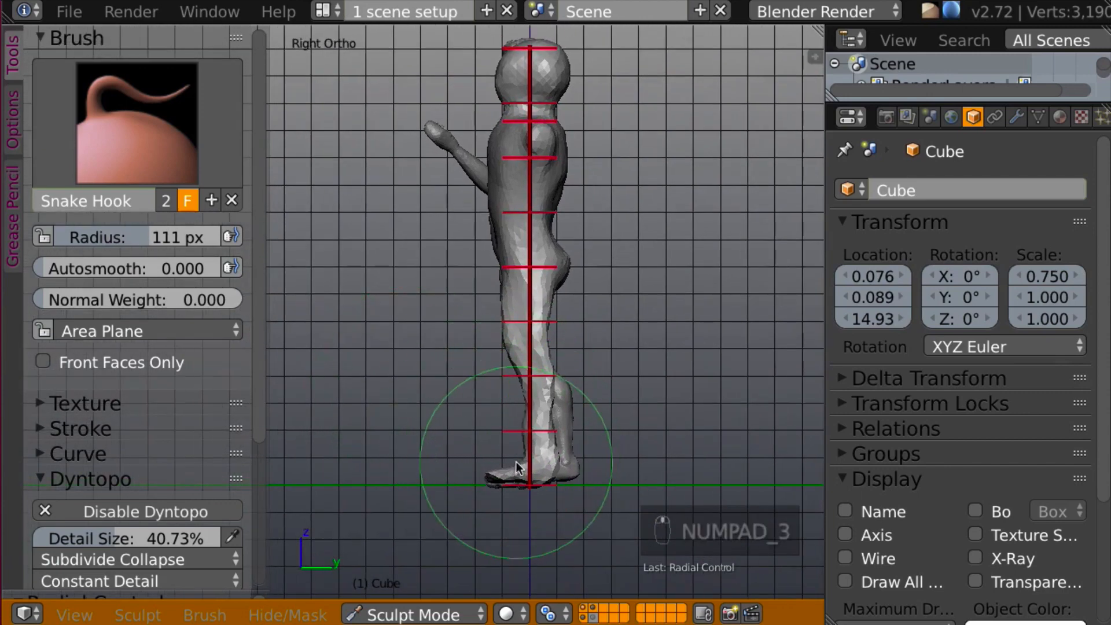
{"action": "key", "text": "f"}
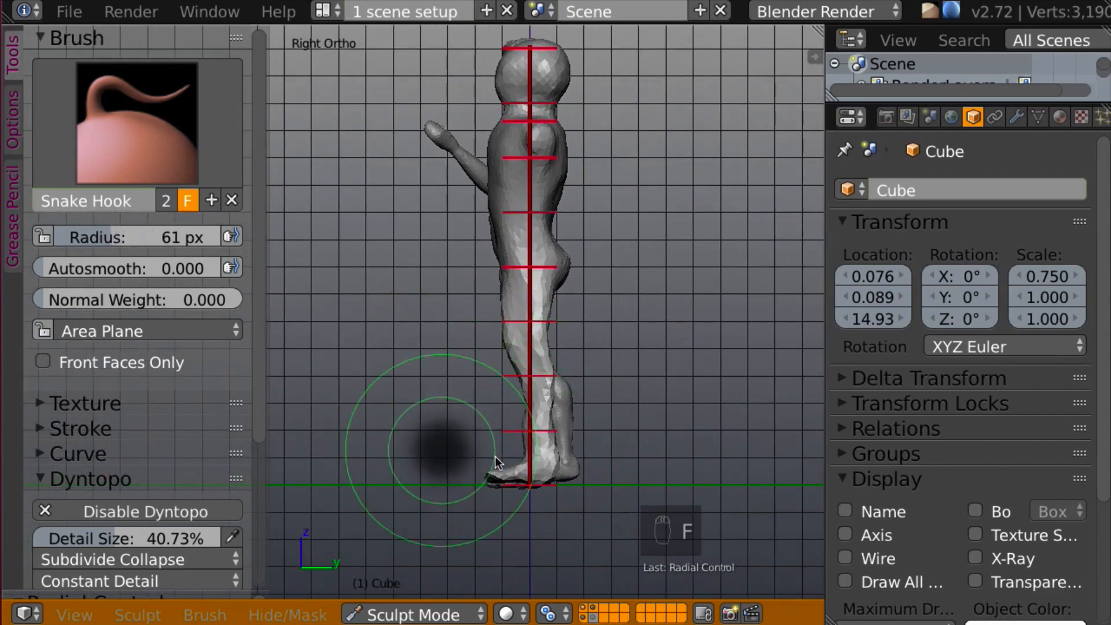
{"action": "left_click", "coordinate": [515, 469]}
{"action": "mouse_move", "coordinate": [512, 467]}
{"action": "left_mouse_down"}
{"action": "mouse_move", "coordinate": [484, 475]}
{"action": "mouse_move", "coordinate": [524, 449]}
{"action": "mouse_move", "coordinate": [526, 426]}
{"action": "mouse_move", "coordinate": [550, 445]}
{"action": "left_mouse_up"}
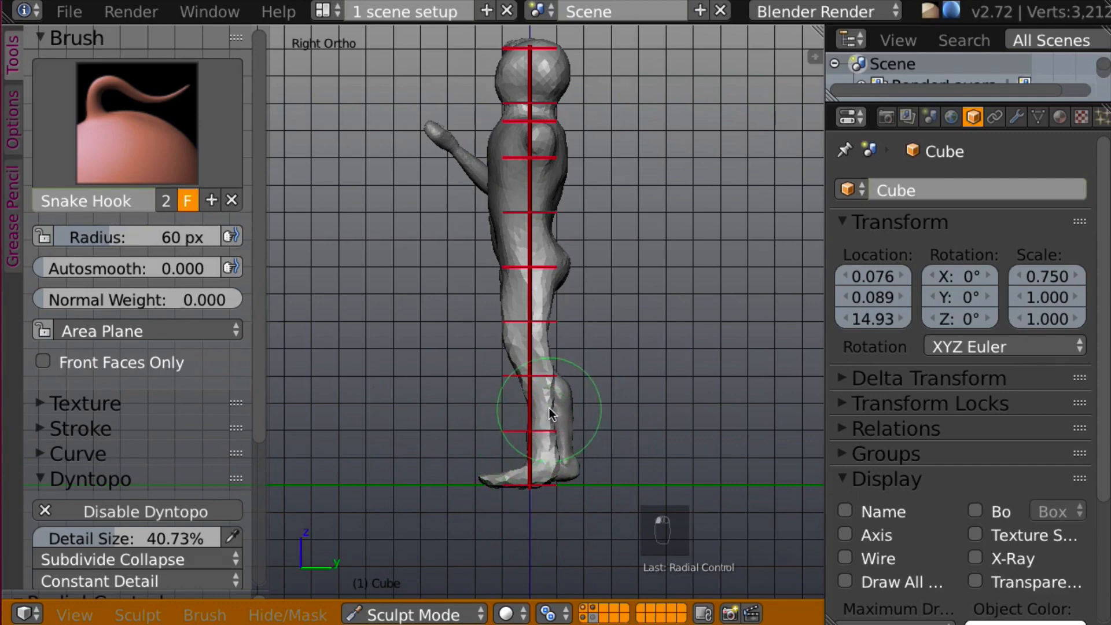
- Reduce the Snake Hook brush to 45 px and start pulling the arms out of the shoulders in a front perspective view
{"action": "key", "text": "f"}
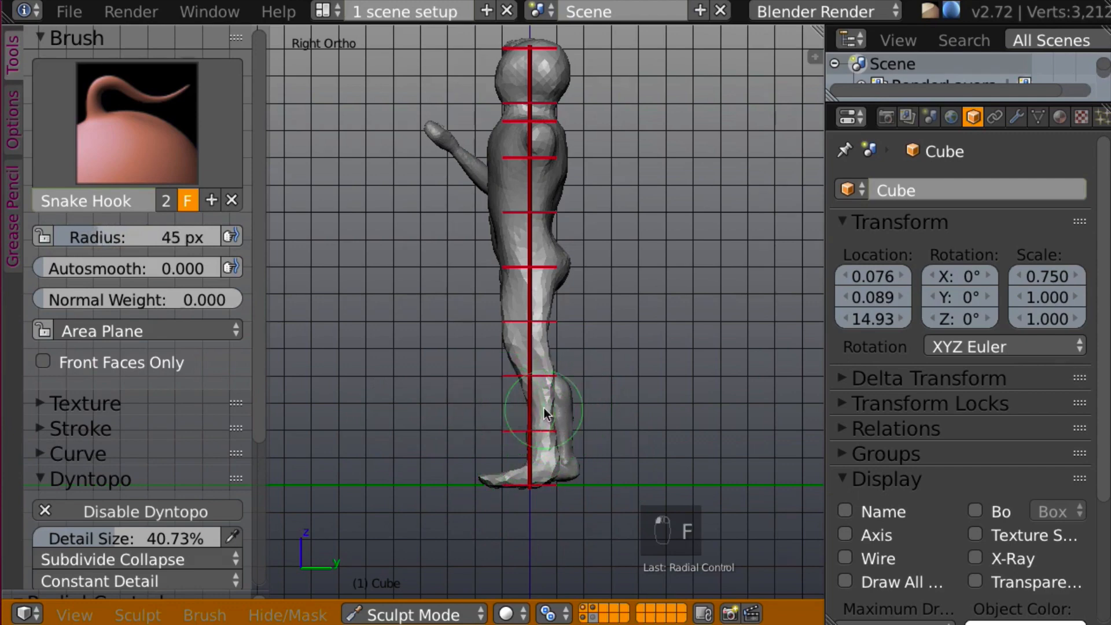
{"action": "left_click", "coordinate": [543, 407]}
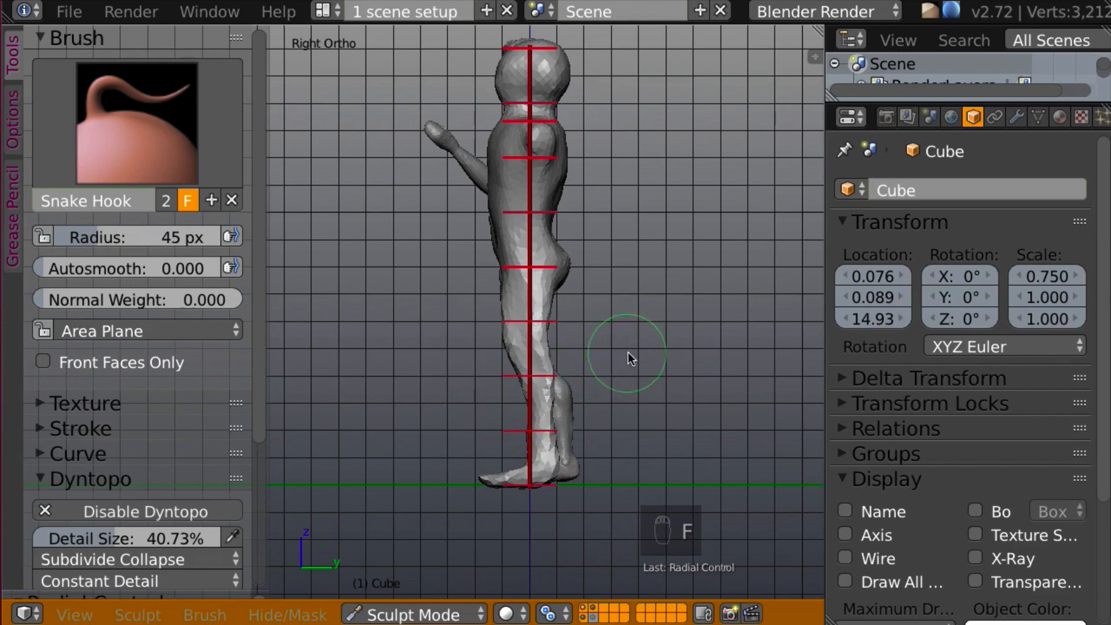
{"action": "key", "text": "KP_5"}
{"action": "mouse_move", "coordinate": [627, 356]}
{"action": "middle_mouse_down"}
{"action": "mouse_move", "coordinate": [790, 373]}
{"action": "mouse_move", "coordinate": [734, 356]}
{"action": "mouse_move", "coordinate": [686, 384]}
{"action": "mouse_move", "coordinate": [714, 376]}
{"action": "mouse_move", "coordinate": [699, 381]}
{"action": "mouse_move", "coordinate": [696, 340]}
{"action": "mouse_move", "coordinate": [669, 425]}
{"action": "middle_mouse_up"}
{"action": "mouse_move", "coordinate": [647, 378]}
{"action": "middle_mouse_down", "text": "shift"}
{"action": "mouse_move", "coordinate": [685, 387]}
{"action": "mouse_move", "coordinate": [662, 363]}
{"action": "middle_mouse_up", "text": "shift"}
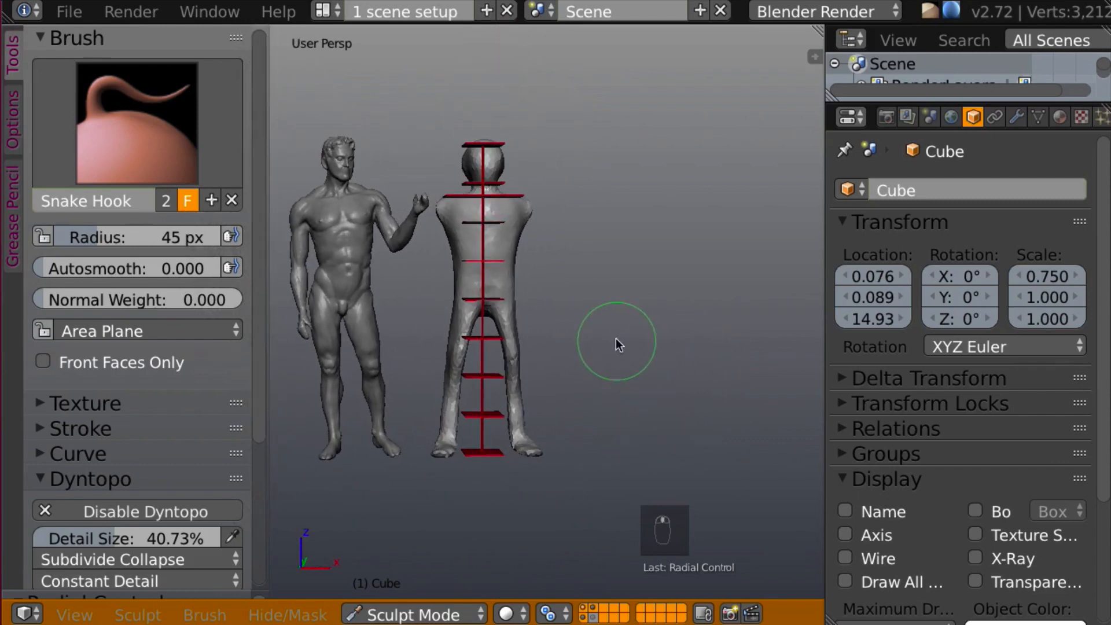
{"action": "middle_click_drag", "start_coordinate": [660, 282], "coordinate": [640, 311]}
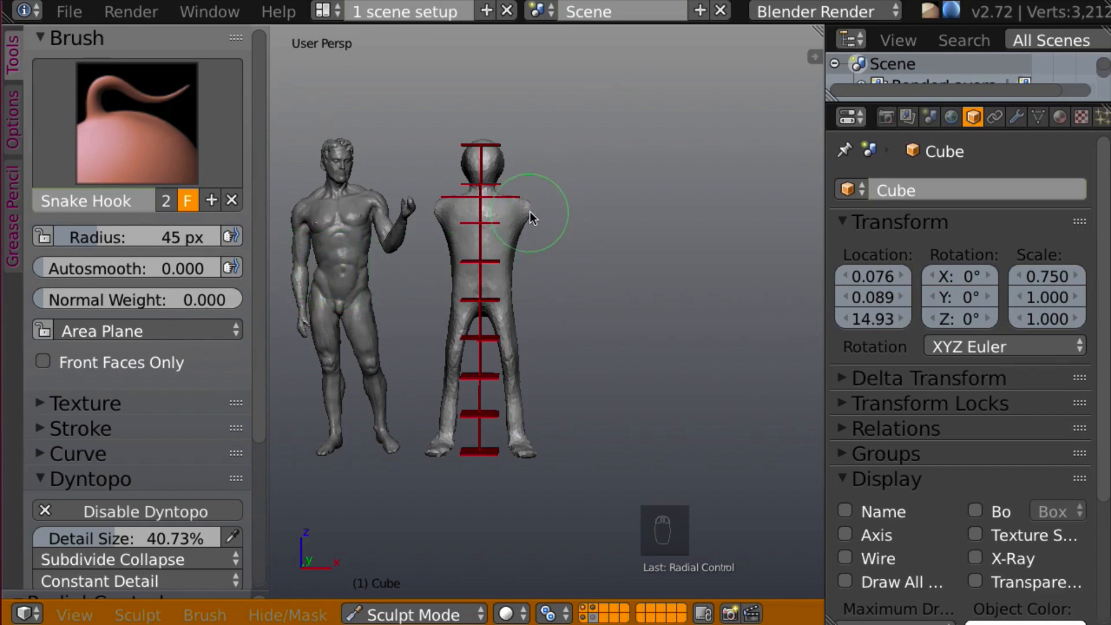
{"action": "mouse_move", "coordinate": [526, 213]}
{"action": "left_mouse_down"}
{"action": "mouse_move", "coordinate": [541, 225]}
{"action": "mouse_move", "coordinate": [540, 206]}
{"action": "mouse_move", "coordinate": [531, 214]}
{"action": "mouse_move", "coordinate": [555, 197]}
{"action": "mouse_move", "coordinate": [565, 264]}
{"action": "mouse_move", "coordinate": [547, 242]}
{"action": "mouse_move", "coordinate": [564, 284]}
{"action": "mouse_move", "coordinate": [548, 231]}
{"action": "mouse_move", "coordinate": [536, 238]}
{"action": "mouse_move", "coordinate": [544, 231]}
{"action": "left_mouse_up"}
- Lengthen the arms down past the hips with a 60 px Snake Hook brush, and thicken them with the Inflate/Deflate brush
{"action": "key", "text": "f"}
{"action": "left_click", "coordinate": [546, 217]}
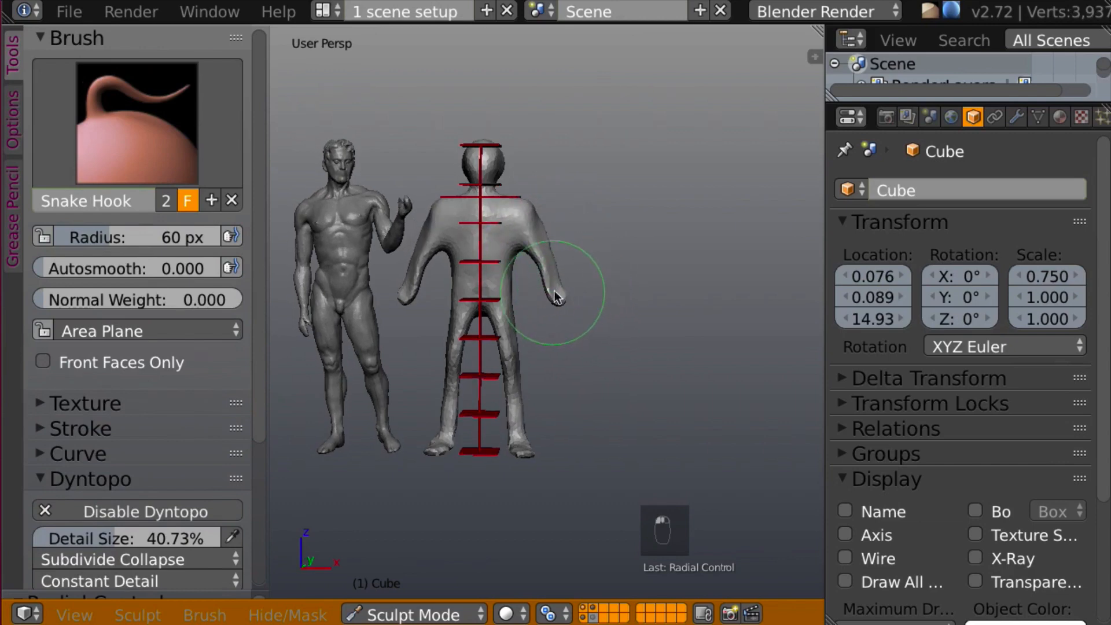
{"action": "left_click_drag", "start_coordinate": [554, 290], "coordinate": [558, 311]}
{"action": "middle_click_drag", "start_coordinate": [607, 268], "coordinate": [629, 255]}
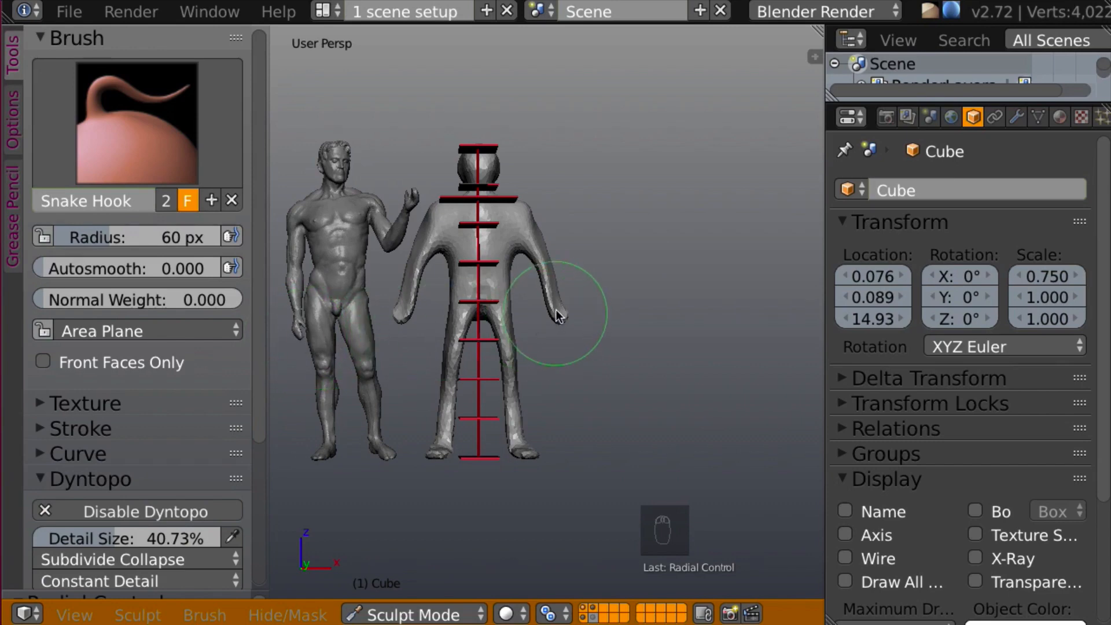
{"action": "left_click_drag", "start_coordinate": [563, 315], "coordinate": [535, 262]}
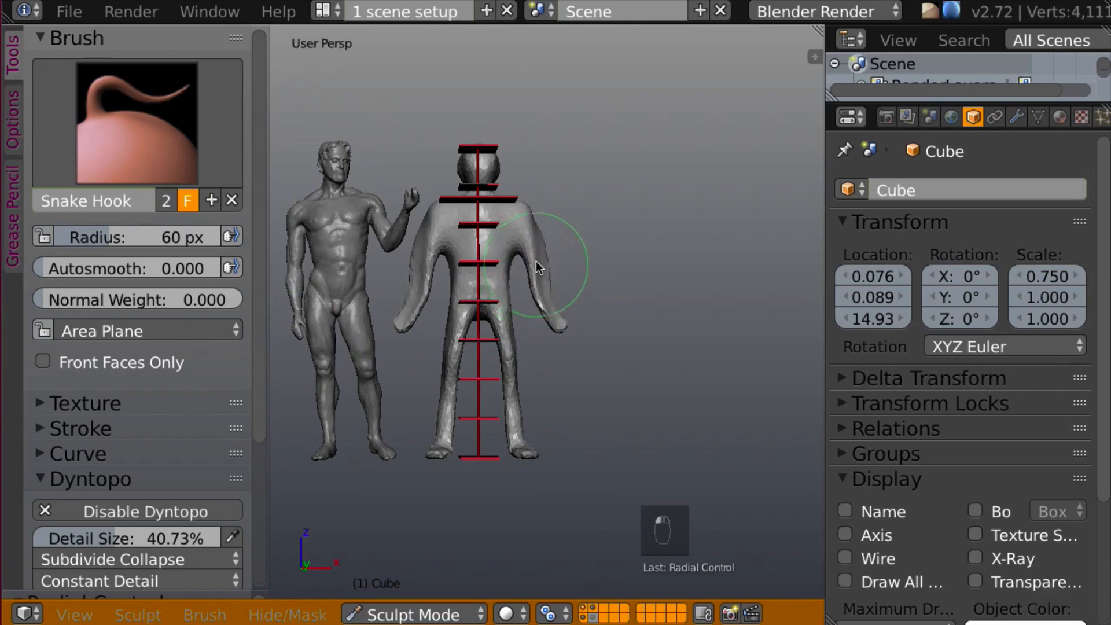
{"action": "key", "text": "i"}
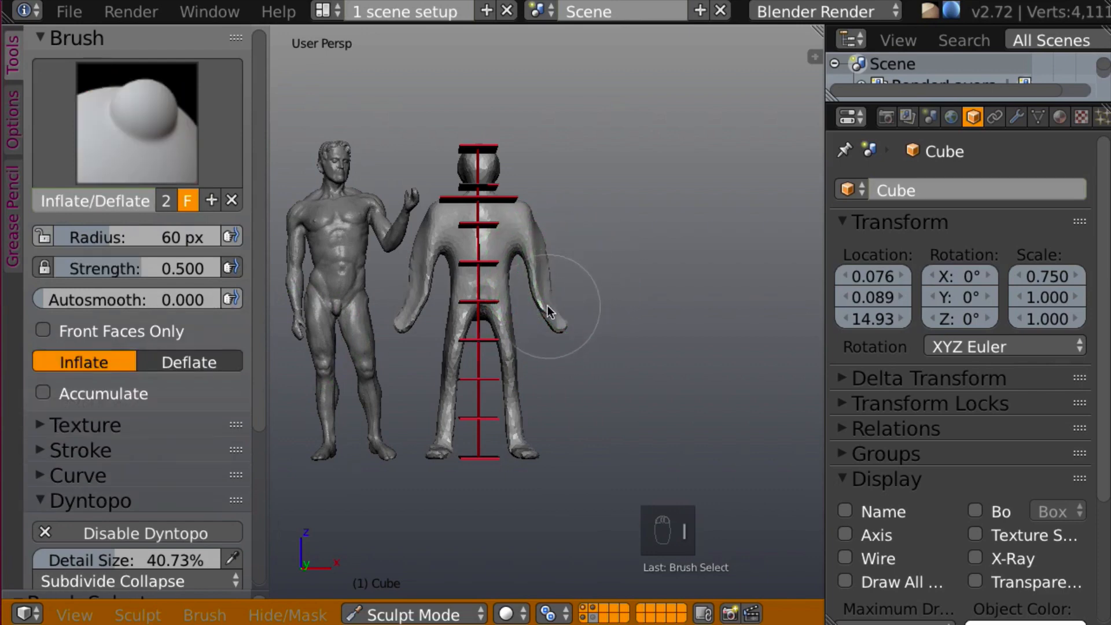
{"action": "mouse_move", "coordinate": [547, 306]}
{"action": "left_mouse_down"}
{"action": "mouse_move", "coordinate": [538, 268]}
{"action": "mouse_move", "coordinate": [548, 331]}
{"action": "mouse_move", "coordinate": [565, 249]}
{"action": "left_mouse_up"}
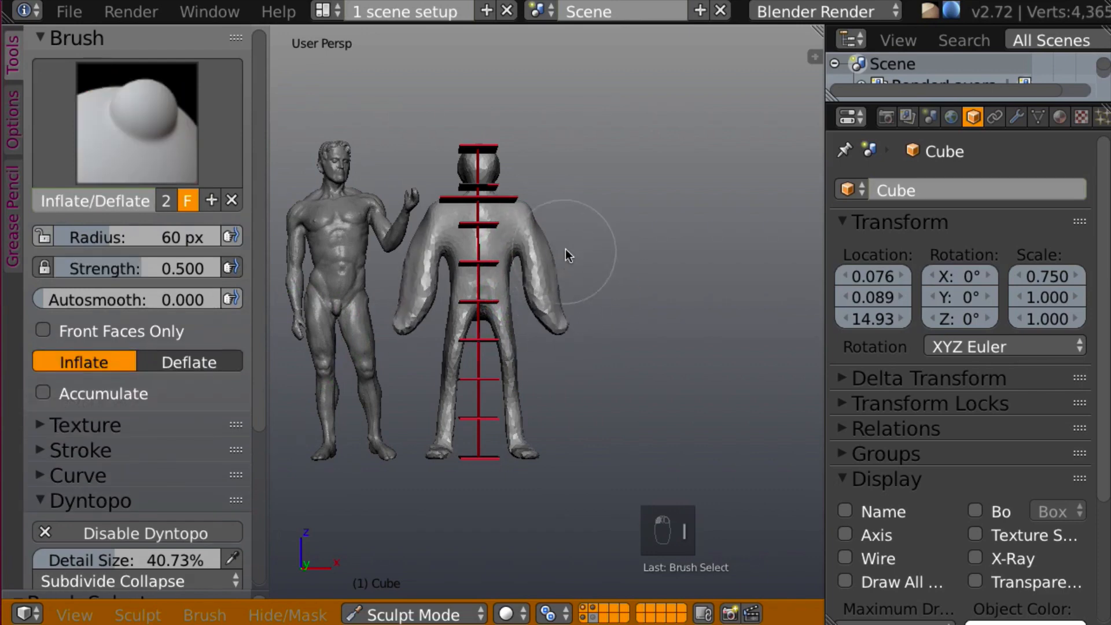
- Switch to the Clay brush at 34 px radius and refine the lower arms from the front
{"action": "key", "text": "c"}
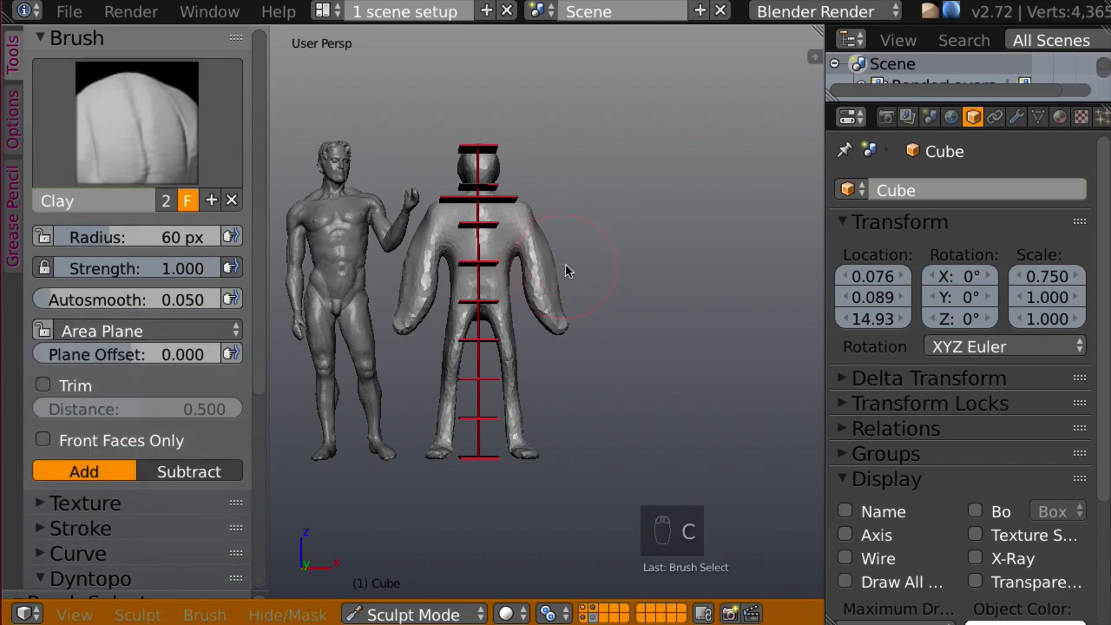
{"action": "key", "text": "f"}
{"action": "left_click", "coordinate": [533, 272]}
{"action": "scroll", "coordinate": [636, 263], "scroll_direction": "up", "scroll_amount": 2}
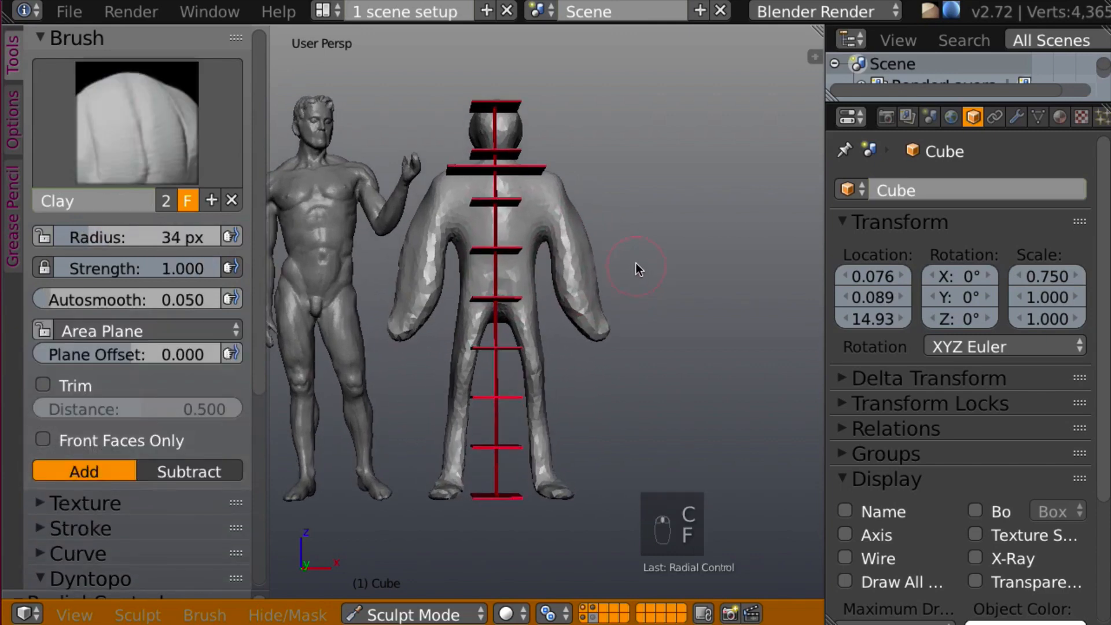
{"action": "mouse_move", "coordinate": [586, 305]}
{"action": "left_mouse_down"}
{"action": "mouse_move", "coordinate": [566, 255]}
{"action": "mouse_move", "coordinate": [573, 300]}
{"action": "mouse_move", "coordinate": [562, 287]}
{"action": "mouse_move", "coordinate": [559, 256]}
{"action": "mouse_move", "coordinate": [589, 320]}
{"action": "left_mouse_up"}
- Hide the layer with the red head-height guides and smooth the outer arm from behind
{"action": "middle_click_drag", "start_coordinate": [593, 317], "coordinate": [414, 324]}
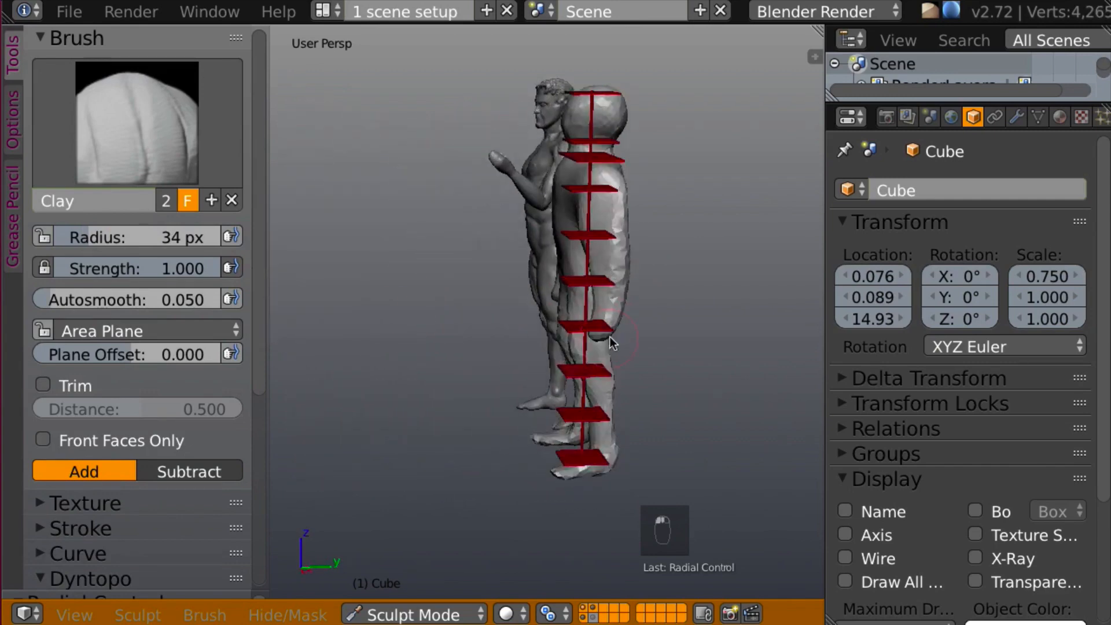
{"action": "mouse_move", "coordinate": [610, 337]}
{"action": "middle_mouse_down"}
{"action": "mouse_move", "coordinate": [679, 266]}
{"action": "mouse_move", "coordinate": [662, 294]}
{"action": "mouse_move", "coordinate": [622, 120]}
{"action": "middle_mouse_up"}
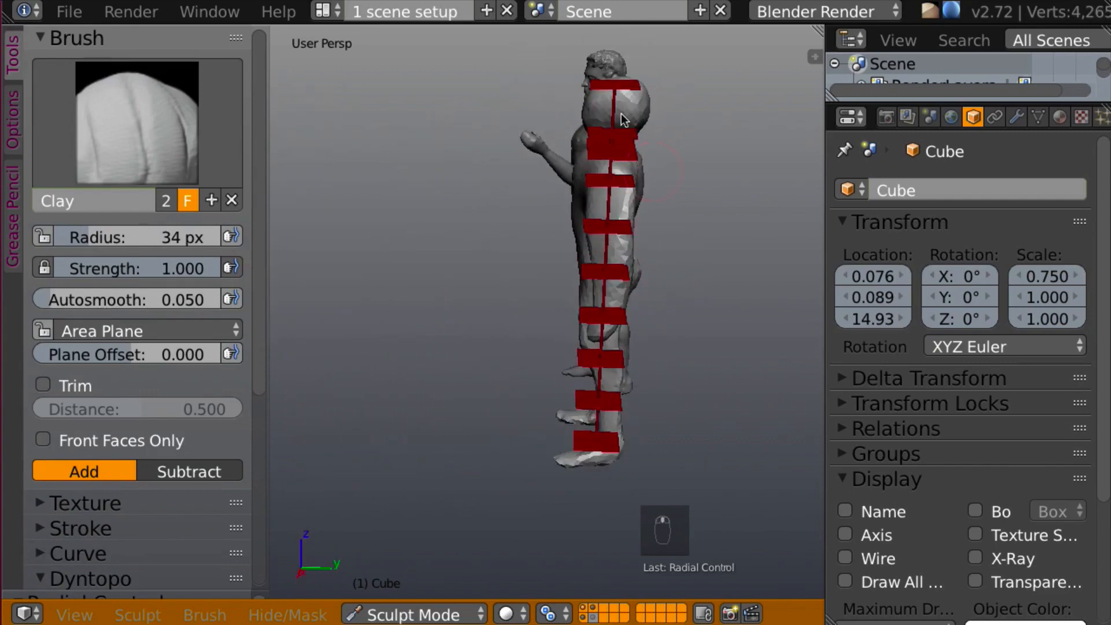
{"action": "left_click", "coordinate": [587, 617]}
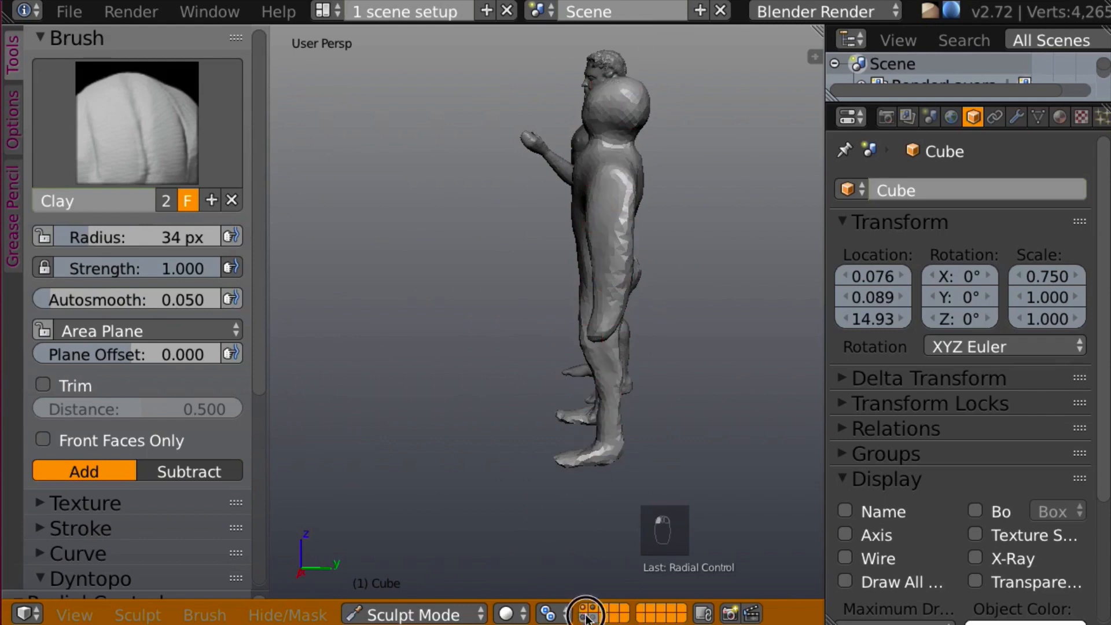
{"action": "mouse_move", "coordinate": [687, 446]}
{"action": "middle_mouse_down"}
{"action": "mouse_move", "coordinate": [702, 334]}
{"action": "mouse_move", "coordinate": [560, 314]}
{"action": "mouse_move", "coordinate": [582, 276]}
{"action": "middle_mouse_up"}
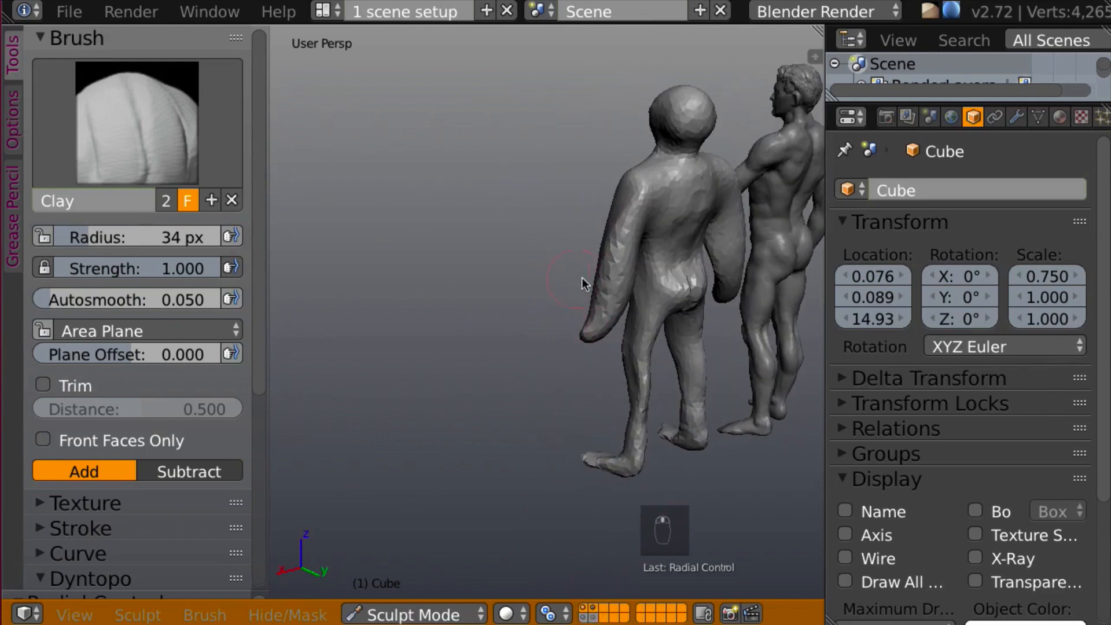
{"action": "mouse_move", "coordinate": [626, 215]}
{"action": "left_mouse_down"}
{"action": "mouse_move", "coordinate": [597, 313]}
{"action": "mouse_move", "coordinate": [610, 299]}
{"action": "left_mouse_up"}
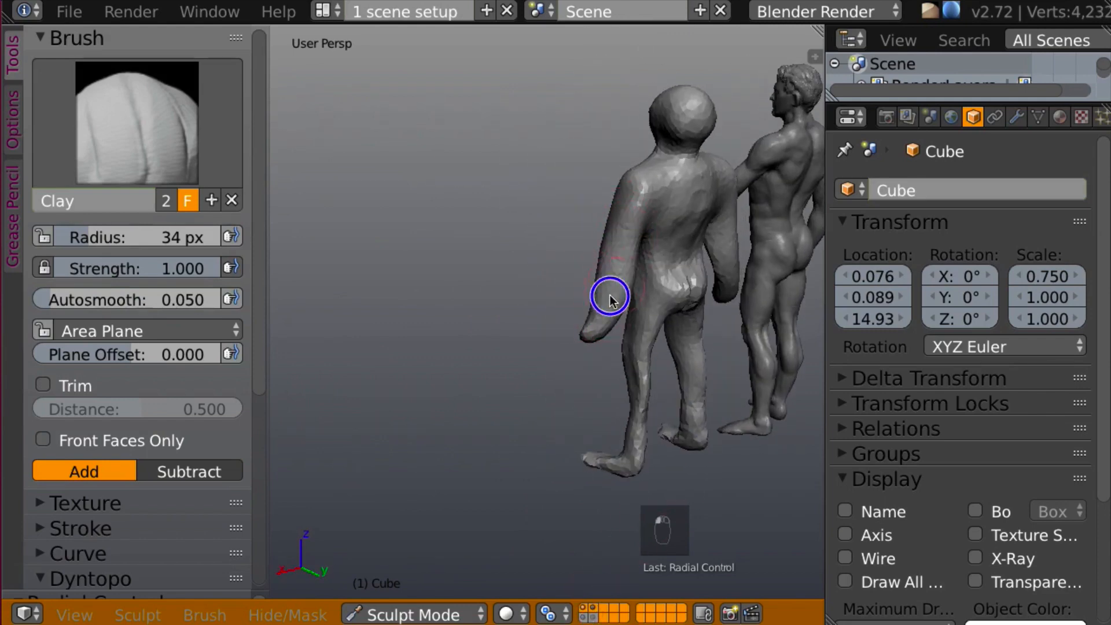
- Enable Front Faces Only for the Clay brush and refine the upper arm, elbow and forearm from behind
{"action": "mouse_move", "coordinate": [610, 299]}
{"action": "middle_mouse_down"}
{"action": "mouse_move", "coordinate": [689, 238]}
{"action": "mouse_move", "coordinate": [654, 250]}
{"action": "mouse_move", "coordinate": [743, 240]}
{"action": "mouse_move", "coordinate": [603, 244]}
{"action": "mouse_move", "coordinate": [441, 279]}
{"action": "mouse_move", "coordinate": [344, 255]}
{"action": "middle_mouse_up"}
{"action": "scroll", "coordinate": [692, 244], "scroll_direction": "up", "scroll_amount": 2}
{"action": "mouse_move", "coordinate": [641, 246]}
{"action": "left_mouse_down"}
{"action": "mouse_move", "coordinate": [613, 315]}
{"action": "mouse_move", "coordinate": [632, 226]}
{"action": "mouse_move", "coordinate": [619, 260]}
{"action": "left_mouse_up"}
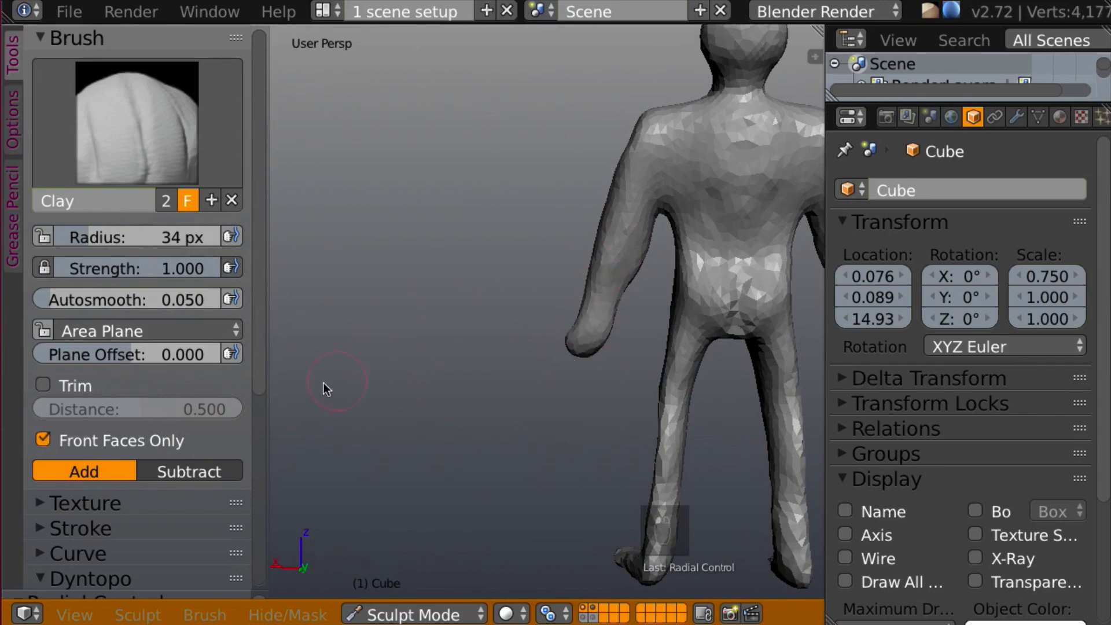
{"action": "mouse_move", "coordinate": [646, 229]}
{"action": "left_mouse_down"}
{"action": "mouse_move", "coordinate": [628, 283]}
{"action": "mouse_move", "coordinate": [649, 228]}
{"action": "mouse_move", "coordinate": [615, 272]}
{"action": "mouse_move", "coordinate": [629, 229]}
{"action": "left_mouse_up"}
{"action": "mouse_move", "coordinate": [629, 229]}
{"action": "middle_mouse_down"}
{"action": "mouse_move", "coordinate": [794, 171]}
{"action": "mouse_move", "coordinate": [758, 197]}
{"action": "mouse_move", "coordinate": [629, 228]}
{"action": "mouse_move", "coordinate": [606, 185]}
{"action": "middle_mouse_up"}
{"action": "mouse_move", "coordinate": [606, 185]}
{"action": "left_mouse_down"}
{"action": "mouse_move", "coordinate": [597, 226]}
{"action": "mouse_move", "coordinate": [612, 218]}
{"action": "mouse_move", "coordinate": [599, 224]}
{"action": "mouse_move", "coordinate": [637, 318]}
{"action": "mouse_move", "coordinate": [619, 238]}
{"action": "left_mouse_up"}
{"action": "middle_click_drag", "start_coordinate": [622, 254], "coordinate": [705, 176]}
{"action": "mouse_move", "coordinate": [603, 204]}
{"action": "left_mouse_down"}
{"action": "mouse_move", "coordinate": [592, 208]}
{"action": "mouse_move", "coordinate": [615, 328]}
{"action": "left_mouse_up"}
{"action": "mouse_move", "coordinate": [640, 241]}
{"action": "middle_mouse_down"}
{"action": "mouse_move", "coordinate": [613, 231]}
{"action": "mouse_move", "coordinate": [665, 231]}
{"action": "mouse_move", "coordinate": [508, 245]}
{"action": "mouse_move", "coordinate": [680, 227]}
{"action": "mouse_move", "coordinate": [591, 223]}
{"action": "mouse_move", "coordinate": [664, 181]}
{"action": "mouse_move", "coordinate": [640, 220]}
{"action": "mouse_move", "coordinate": [770, 240]}
{"action": "mouse_move", "coordinate": [652, 224]}
{"action": "middle_mouse_up"}
- Slim and smooth the shoulders and arms from several angles with the 34 px Clay brush
{"action": "mouse_move", "coordinate": [436, 200]}
{"action": "left_mouse_down"}
{"action": "mouse_move", "coordinate": [395, 221]}
{"action": "mouse_move", "coordinate": [421, 228]}
{"action": "mouse_move", "coordinate": [380, 232]}
{"action": "mouse_move", "coordinate": [393, 244]}
{"action": "mouse_move", "coordinate": [486, 226]}
{"action": "mouse_move", "coordinate": [408, 209]}
{"action": "left_mouse_up"}
{"action": "mouse_move", "coordinate": [408, 210]}
{"action": "middle_mouse_down"}
{"action": "mouse_move", "coordinate": [276, 199]}
{"action": "mouse_move", "coordinate": [422, 192]}
{"action": "mouse_move", "coordinate": [450, 178]}
{"action": "middle_mouse_up"}
{"action": "left_click_drag", "start_coordinate": [422, 191], "coordinate": [431, 195]}
{"action": "mouse_move", "coordinate": [431, 196]}
{"action": "middle_mouse_down"}
{"action": "mouse_move", "coordinate": [326, 186]}
{"action": "mouse_move", "coordinate": [518, 147]}
{"action": "mouse_move", "coordinate": [377, 154]}
{"action": "mouse_move", "coordinate": [454, 219]}
{"action": "mouse_move", "coordinate": [439, 320]}
{"action": "middle_mouse_up"}
{"action": "mouse_move", "coordinate": [412, 388]}
{"action": "left_mouse_down"}
{"action": "mouse_move", "coordinate": [399, 390]}
{"action": "mouse_move", "coordinate": [409, 397]}
{"action": "mouse_move", "coordinate": [437, 379]}
{"action": "left_mouse_up"}
{"action": "middle_click_drag", "start_coordinate": [436, 380], "coordinate": [384, 393]}
{"action": "mouse_move", "coordinate": [371, 396]}
{"action": "left_mouse_down"}
{"action": "mouse_move", "coordinate": [373, 425]}
{"action": "mouse_move", "coordinate": [394, 408]}
{"action": "left_mouse_up"}
{"action": "mouse_move", "coordinate": [393, 409]}
{"action": "middle_mouse_down"}
{"action": "mouse_move", "coordinate": [417, 386]}
{"action": "mouse_move", "coordinate": [461, 412]}
{"action": "middle_mouse_up"}
{"action": "mouse_move", "coordinate": [461, 412]}
{"action": "left_mouse_down"}
{"action": "mouse_move", "coordinate": [467, 453]}
{"action": "mouse_move", "coordinate": [487, 388]}
{"action": "left_mouse_up"}
{"action": "mouse_move", "coordinate": [488, 388]}
{"action": "middle_mouse_down"}
{"action": "mouse_move", "coordinate": [551, 365]}
{"action": "mouse_move", "coordinate": [555, 343]}
{"action": "middle_mouse_up"}
{"action": "mouse_move", "coordinate": [373, 315]}
{"action": "left_mouse_down"}
{"action": "mouse_move", "coordinate": [365, 265]}
{"action": "mouse_move", "coordinate": [329, 348]}
{"action": "left_mouse_up"}
{"action": "middle_click_drag", "start_coordinate": [361, 279], "coordinate": [332, 258]}
{"action": "left_click_drag", "start_coordinate": [337, 330], "coordinate": [300, 429]}
{"action": "mouse_move", "coordinate": [301, 429]}
{"action": "middle_mouse_down"}
{"action": "mouse_move", "coordinate": [403, 352]}
{"action": "mouse_move", "coordinate": [475, 329]}
{"action": "mouse_move", "coordinate": [590, 338]}
{"action": "mouse_move", "coordinate": [608, 316]}
{"action": "mouse_move", "coordinate": [589, 334]}
{"action": "mouse_move", "coordinate": [626, 322]}
{"action": "mouse_move", "coordinate": [638, 335]}
{"action": "mouse_move", "coordinate": [598, 318]}
{"action": "middle_mouse_up"}
- Shape the upper chest from the shoulder toward the breastbone with the Clay brush
{"action": "scroll", "coordinate": [641, 308], "scroll_direction": "up", "scroll_amount": 3}
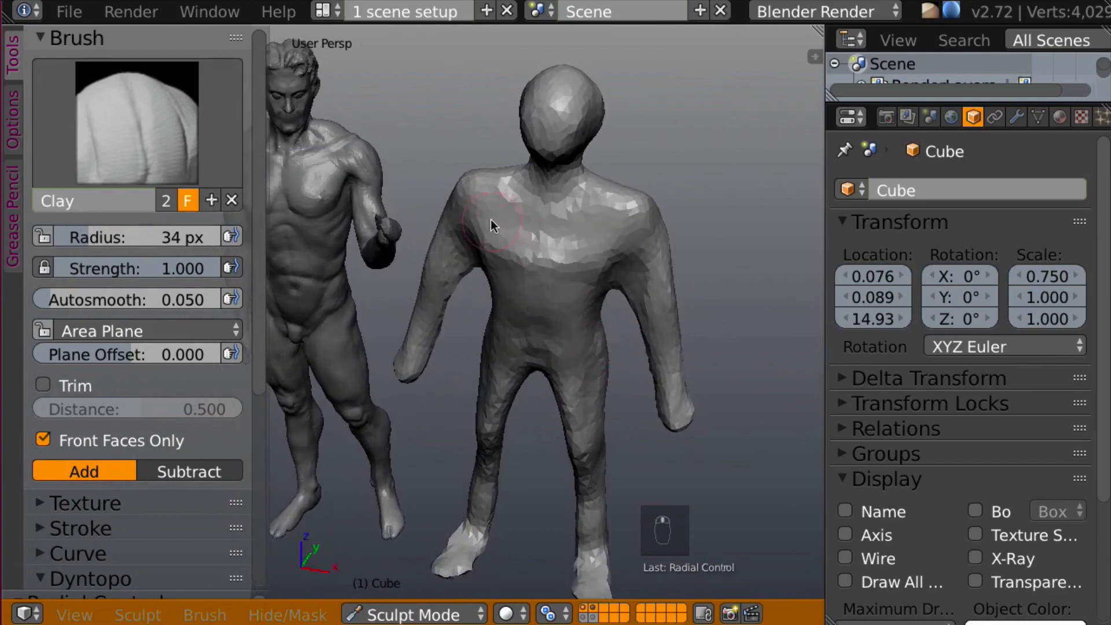
{"action": "mouse_move", "coordinate": [496, 228]}
{"action": "left_mouse_down"}
{"action": "mouse_move", "coordinate": [528, 242]}
{"action": "mouse_move", "coordinate": [538, 223]}
{"action": "left_mouse_up"}
{"action": "mouse_move", "coordinate": [578, 220]}
{"action": "middle_mouse_down"}
{"action": "mouse_move", "coordinate": [618, 180]}
{"action": "mouse_move", "coordinate": [500, 138]}
{"action": "mouse_move", "coordinate": [706, 202]}
{"action": "mouse_move", "coordinate": [660, 236]}
{"action": "middle_mouse_up"}
{"action": "scroll", "coordinate": [636, 255], "scroll_direction": "down", "scroll_amount": 3}
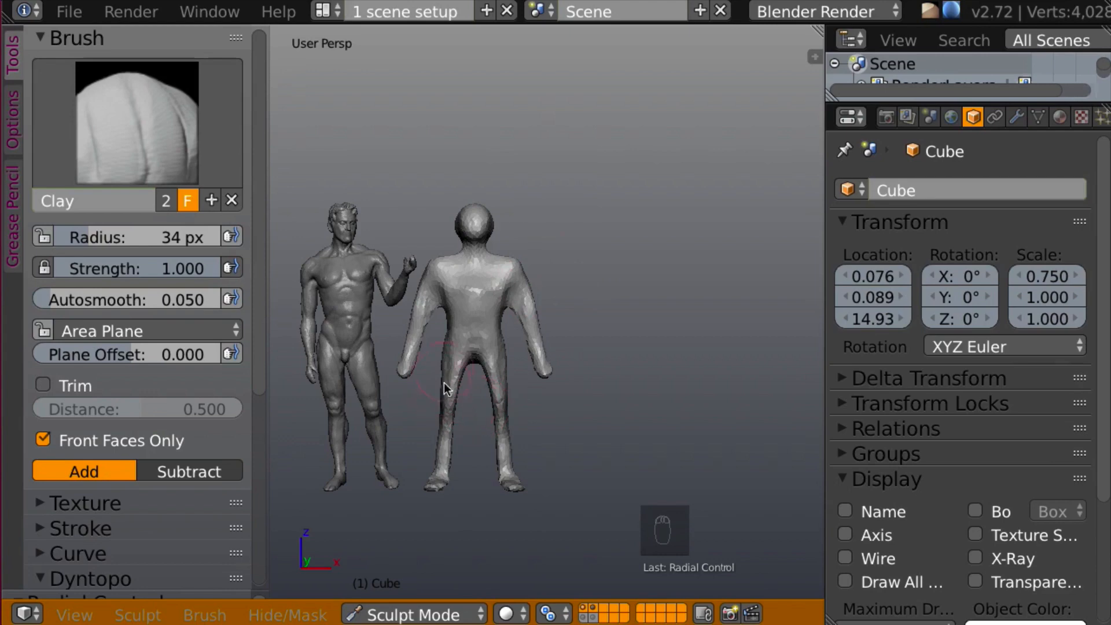
{"action": "middle_click_drag", "start_coordinate": [518, 412], "coordinate": [539, 383]}
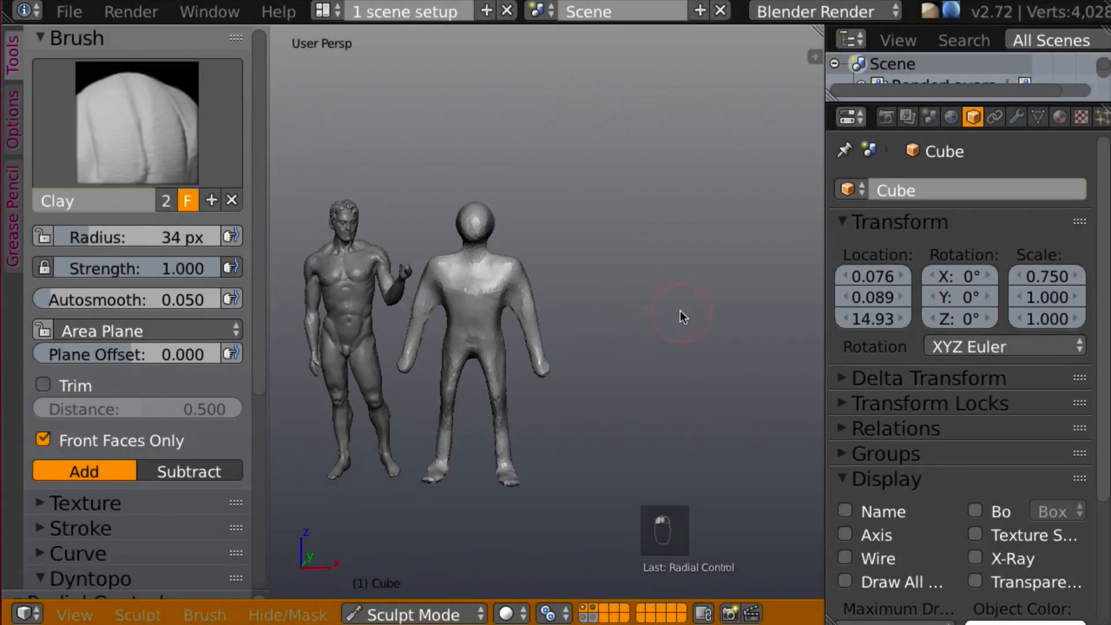
{"action": "middle_click_drag", "start_coordinate": [679, 310], "coordinate": [577, 331]}
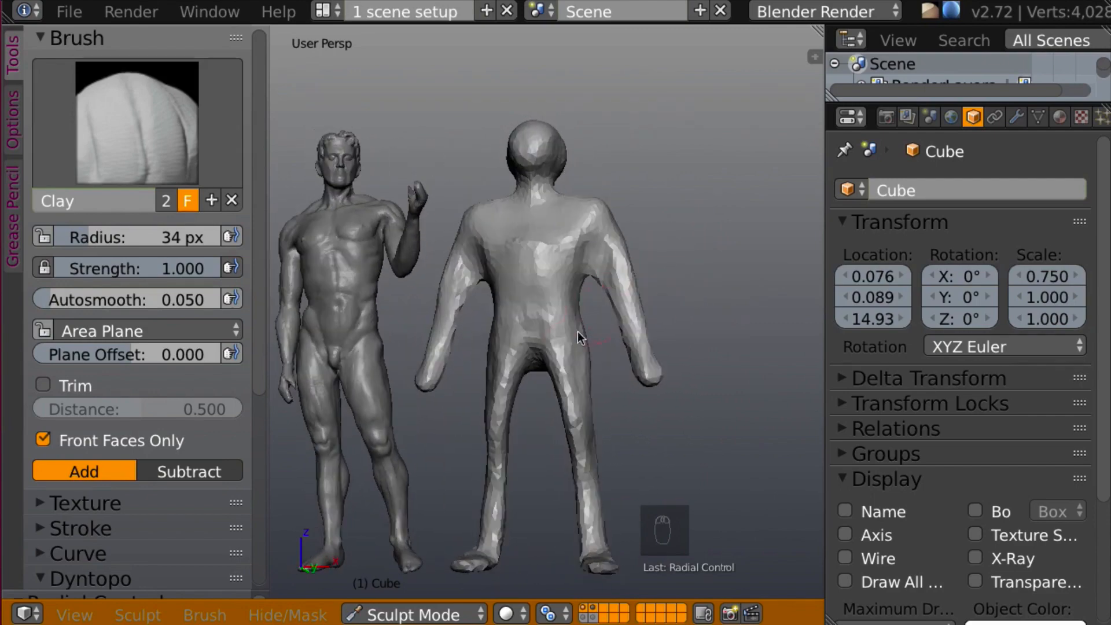
{"action": "middle_click_drag", "start_coordinate": [642, 373], "coordinate": [660, 356]}
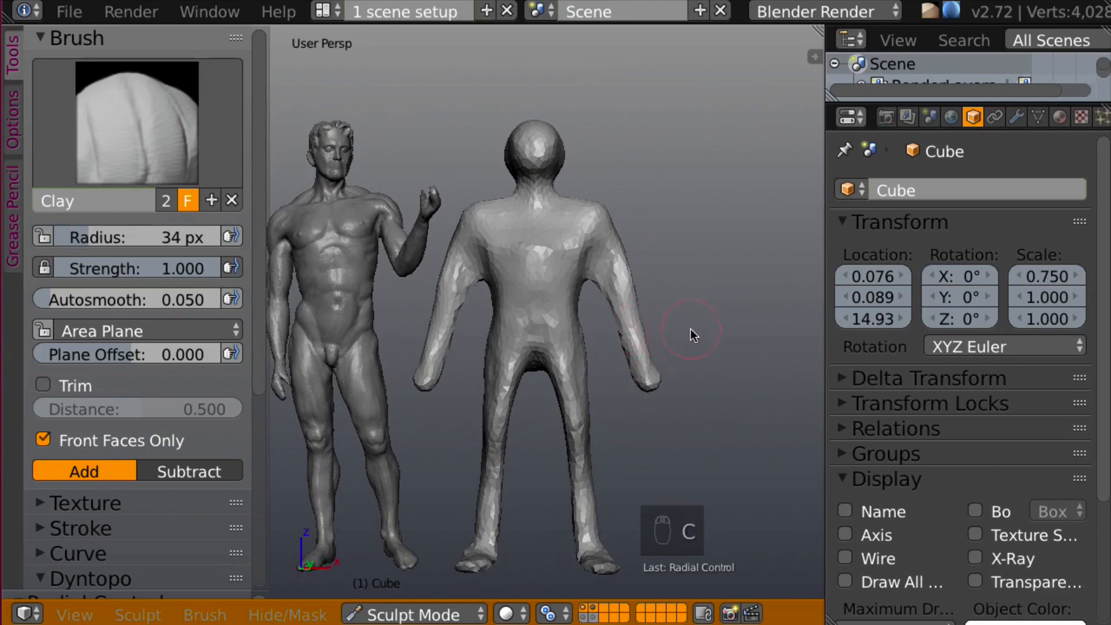
{"action": "middle_click_drag", "start_coordinate": [690, 329], "coordinate": [710, 349]}
- Build up the buttocks and the backs of the upper thighs from behind with the 34 px Clay brush
{"action": "middle_click_drag", "start_coordinate": [703, 457], "coordinate": [564, 282]}
{"action": "mouse_move", "coordinate": [564, 281]}
{"action": "left_mouse_down"}
{"action": "mouse_move", "coordinate": [551, 305]}
{"action": "mouse_move", "coordinate": [561, 248]}
{"action": "mouse_move", "coordinate": [561, 293]}
{"action": "left_mouse_up"}
{"action": "mouse_move", "coordinate": [560, 295]}
{"action": "middle_mouse_down"}
{"action": "mouse_move", "coordinate": [546, 278]}
{"action": "mouse_move", "coordinate": [664, 287]}
{"action": "mouse_move", "coordinate": [647, 272]}
{"action": "middle_mouse_up"}
{"action": "left_click_drag", "start_coordinate": [513, 289], "coordinate": [527, 308]}
{"action": "mouse_move", "coordinate": [527, 308]}
{"action": "middle_mouse_down"}
{"action": "mouse_move", "coordinate": [396, 277]}
{"action": "mouse_move", "coordinate": [441, 313]}
{"action": "mouse_move", "coordinate": [483, 265]}
{"action": "middle_mouse_up"}
{"action": "left_click_drag", "start_coordinate": [520, 283], "coordinate": [523, 276]}
{"action": "middle_click_drag", "start_coordinate": [533, 258], "coordinate": [516, 231]}
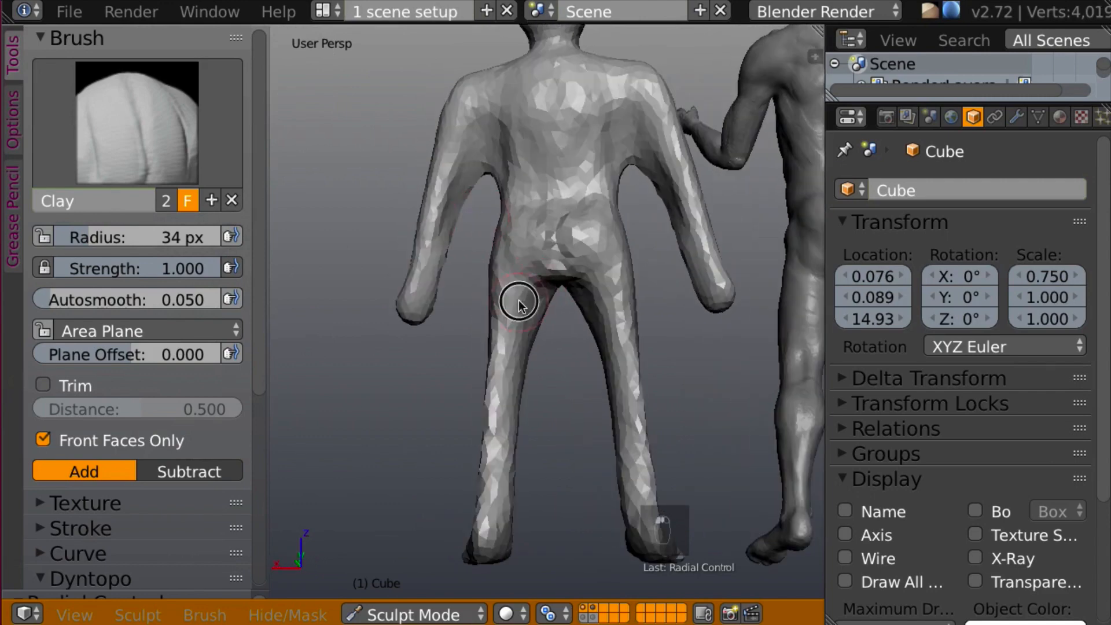
{"action": "mouse_move", "coordinate": [519, 300]}
{"action": "left_mouse_down"}
{"action": "mouse_move", "coordinate": [539, 288]}
{"action": "mouse_move", "coordinate": [524, 316]}
{"action": "mouse_move", "coordinate": [540, 276]}
{"action": "mouse_move", "coordinate": [508, 280]}
{"action": "mouse_move", "coordinate": [538, 285]}
{"action": "mouse_move", "coordinate": [529, 310]}
{"action": "left_mouse_up"}
{"action": "mouse_move", "coordinate": [529, 310]}
{"action": "middle_mouse_down"}
{"action": "mouse_move", "coordinate": [581, 272]}
{"action": "mouse_move", "coordinate": [567, 290]}
{"action": "mouse_move", "coordinate": [692, 298]}
{"action": "mouse_move", "coordinate": [588, 301]}
{"action": "mouse_move", "coordinate": [614, 269]}
{"action": "middle_mouse_up"}
{"action": "mouse_move", "coordinate": [522, 292]}
{"action": "middle_mouse_down"}
{"action": "mouse_move", "coordinate": [405, 321]}
{"action": "mouse_move", "coordinate": [519, 324]}
{"action": "mouse_move", "coordinate": [471, 273]}
{"action": "mouse_move", "coordinate": [464, 299]}
{"action": "mouse_move", "coordinate": [529, 266]}
{"action": "middle_mouse_up"}
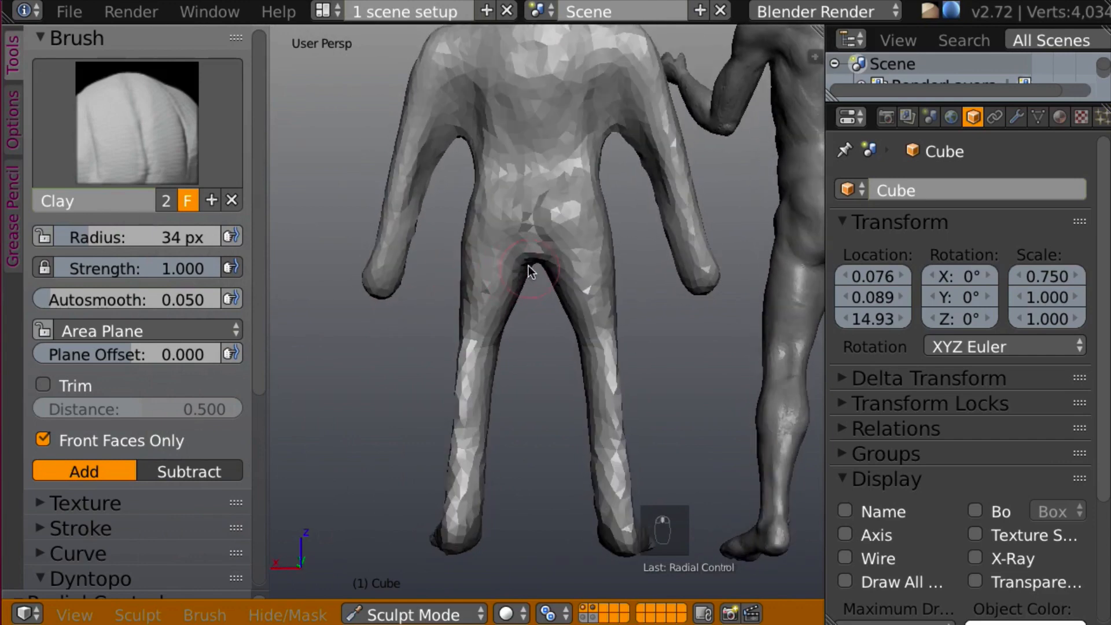
- Carve the cleft between the buttocks down to the crotch with the 34 px Crease brush
{"action": "key", "text": "shift+c"}
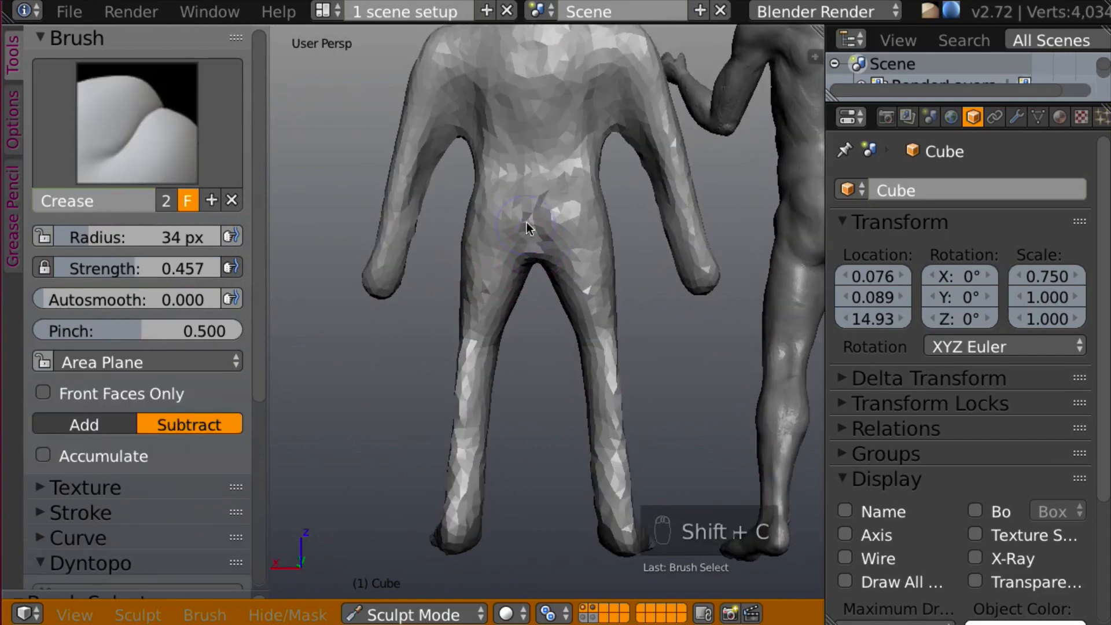
{"action": "left_click_drag", "start_coordinate": [531, 237], "coordinate": [539, 220]}
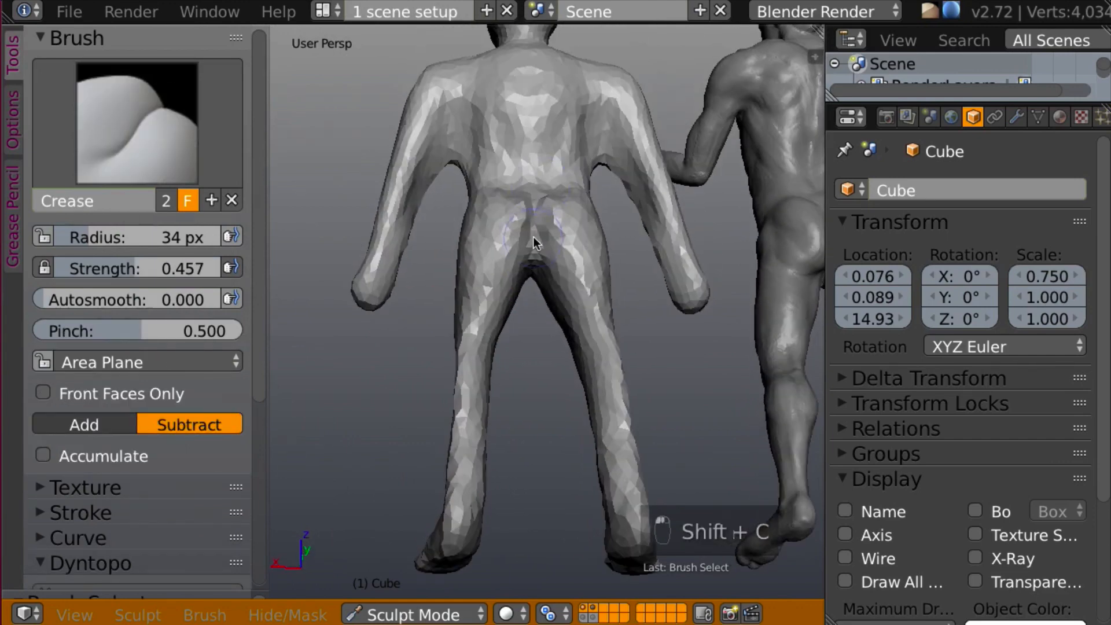
{"action": "left_click_drag", "start_coordinate": [526, 253], "coordinate": [547, 254]}
{"action": "middle_click_drag", "start_coordinate": [546, 255], "coordinate": [536, 269]}
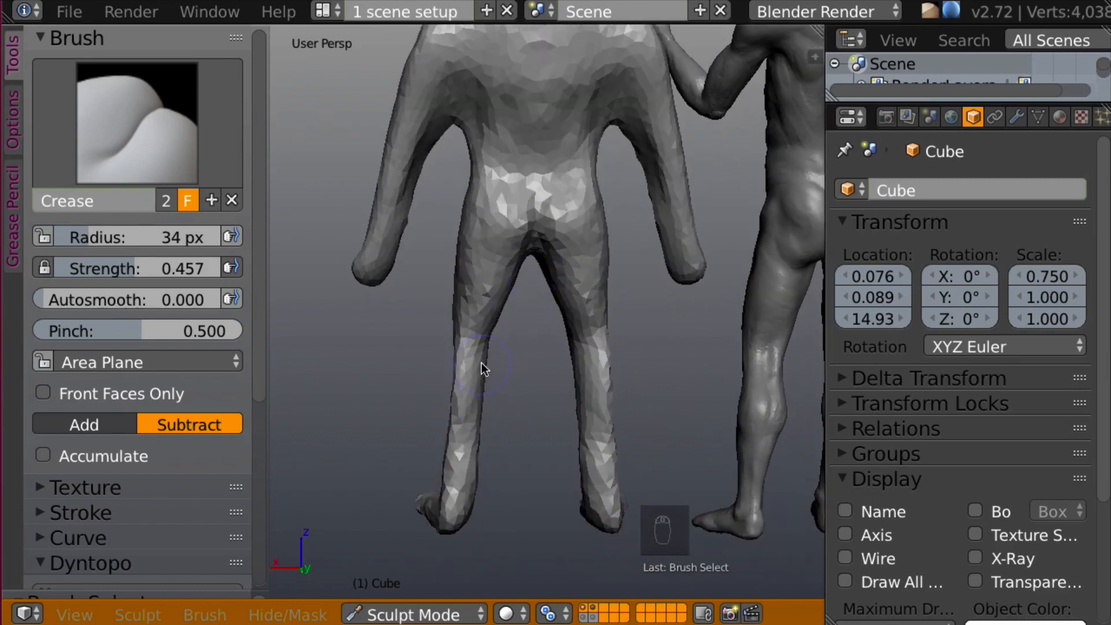
- Shape the backs of the thighs, knees and upper calves with the 34 px Clay brush
{"action": "key", "text": "c"}
{"action": "mouse_move", "coordinate": [539, 359]}
{"action": "middle_mouse_down"}
{"action": "mouse_move", "coordinate": [478, 333]}
{"action": "mouse_move", "coordinate": [527, 276]}
{"action": "middle_mouse_up"}
{"action": "mouse_move", "coordinate": [525, 272]}
{"action": "left_mouse_down"}
{"action": "mouse_move", "coordinate": [523, 312]}
{"action": "mouse_move", "coordinate": [509, 293]}
{"action": "mouse_move", "coordinate": [499, 340]}
{"action": "left_mouse_up"}
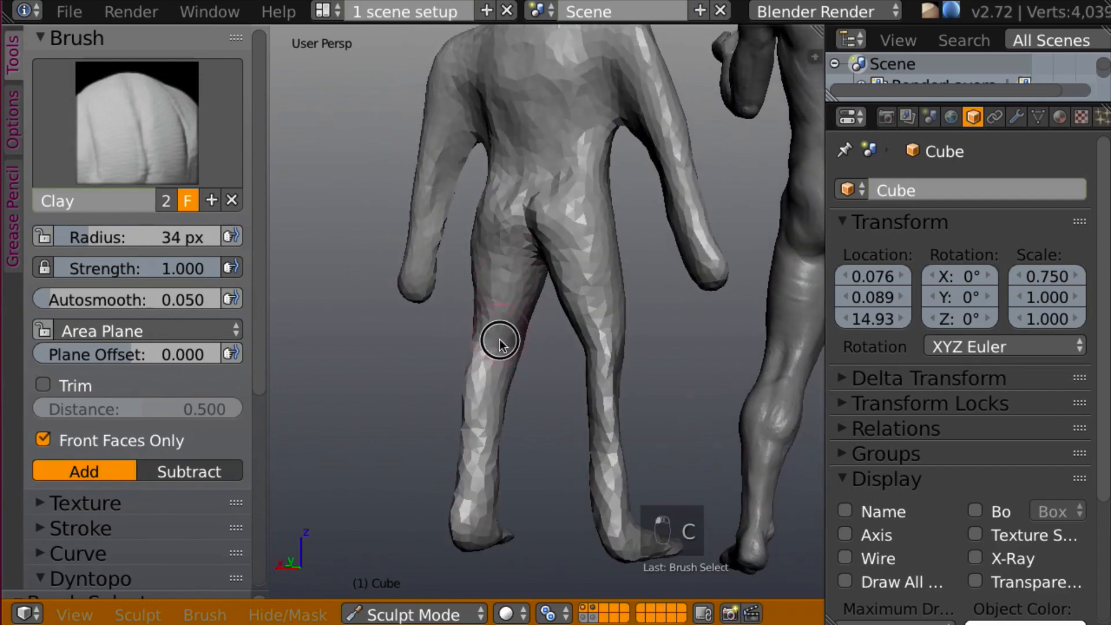
{"action": "mouse_move", "coordinate": [500, 340]}
{"action": "middle_mouse_down"}
{"action": "mouse_move", "coordinate": [635, 336]}
{"action": "mouse_move", "coordinate": [486, 365]}
{"action": "middle_mouse_up"}
{"action": "left_click_drag", "start_coordinate": [486, 364], "coordinate": [491, 394]}
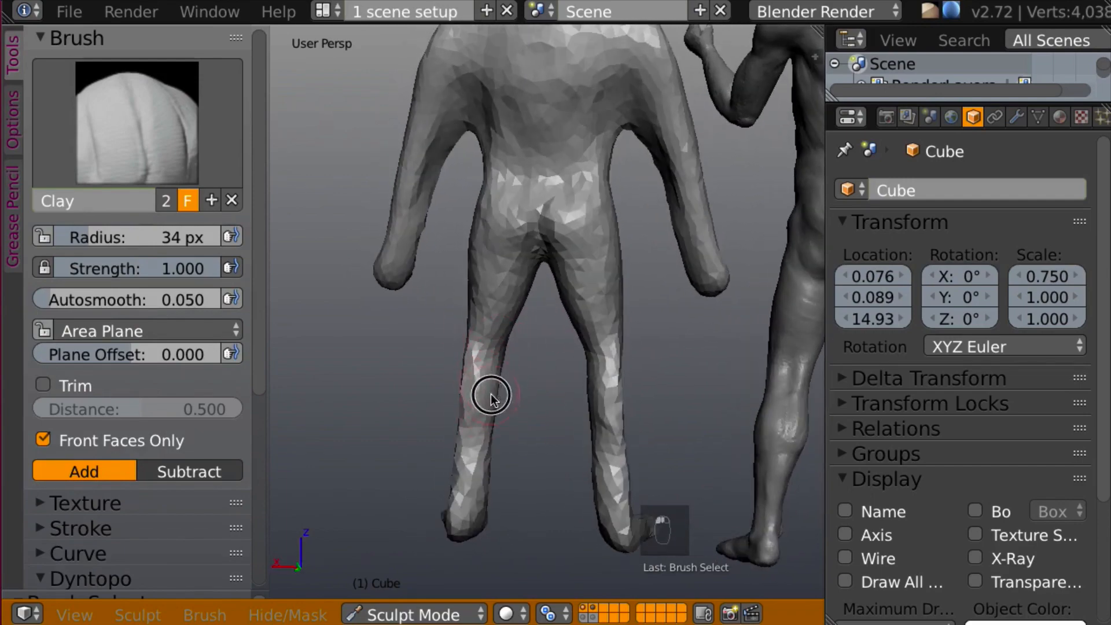
{"action": "mouse_move", "coordinate": [491, 394]}
{"action": "middle_mouse_down"}
{"action": "mouse_move", "coordinate": [581, 364]}
{"action": "mouse_move", "coordinate": [505, 362]}
{"action": "mouse_move", "coordinate": [464, 379]}
{"action": "middle_mouse_up"}
{"action": "left_click_drag", "start_coordinate": [464, 379], "coordinate": [470, 405]}
{"action": "middle_click_drag", "start_coordinate": [469, 405], "coordinate": [484, 383]}
{"action": "left_click_drag", "start_coordinate": [484, 383], "coordinate": [485, 400]}
- Build up the calf bulge from the back and side and refine the leg contour with the Clay brush
{"action": "middle_click_drag", "start_coordinate": [485, 401], "coordinate": [488, 367]}
{"action": "mouse_move", "coordinate": [488, 367]}
{"action": "left_mouse_down"}
{"action": "mouse_move", "coordinate": [486, 422]}
{"action": "mouse_move", "coordinate": [501, 379]}
{"action": "left_mouse_up"}
{"action": "mouse_move", "coordinate": [501, 379]}
{"action": "middle_mouse_down"}
{"action": "mouse_move", "coordinate": [613, 385]}
{"action": "mouse_move", "coordinate": [493, 365]}
{"action": "middle_mouse_up"}
{"action": "mouse_move", "coordinate": [493, 366]}
{"action": "left_mouse_down"}
{"action": "mouse_move", "coordinate": [466, 371]}
{"action": "mouse_move", "coordinate": [471, 397]}
{"action": "mouse_move", "coordinate": [470, 377]}
{"action": "left_mouse_up"}
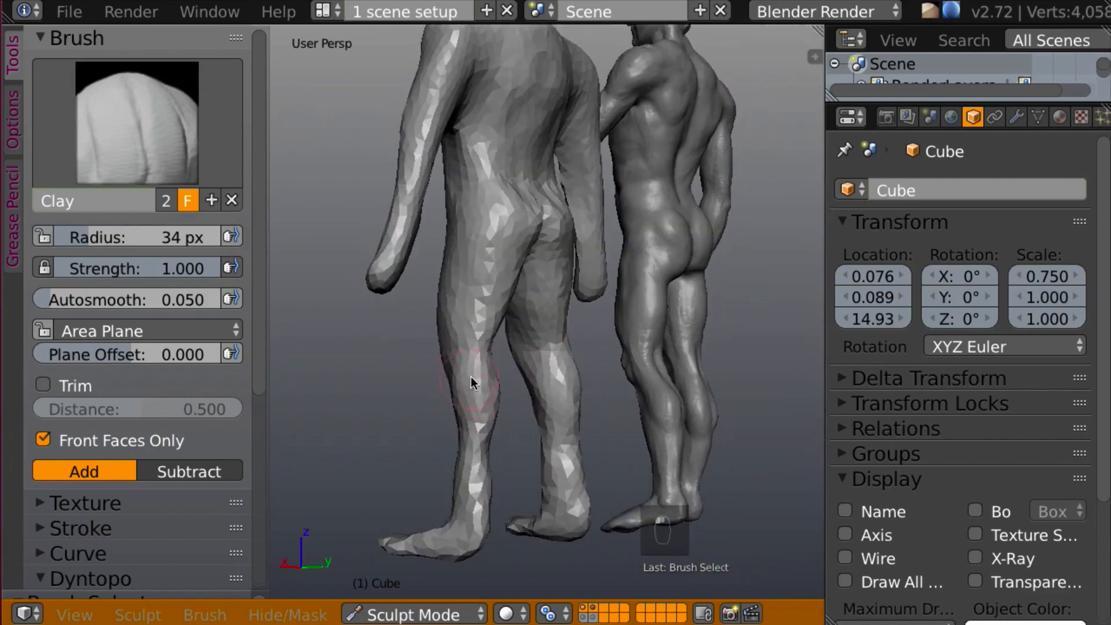
{"action": "mouse_move", "coordinate": [470, 376]}
{"action": "middle_mouse_down"}
{"action": "mouse_move", "coordinate": [485, 370]}
{"action": "mouse_move", "coordinate": [500, 395]}
{"action": "mouse_move", "coordinate": [456, 370]}
{"action": "middle_mouse_up"}
{"action": "mouse_move", "coordinate": [457, 370]}
{"action": "left_mouse_down"}
{"action": "mouse_move", "coordinate": [471, 399]}
{"action": "mouse_move", "coordinate": [452, 363]}
{"action": "mouse_move", "coordinate": [466, 392]}
{"action": "left_mouse_up"}
{"action": "mouse_move", "coordinate": [466, 391]}
{"action": "middle_mouse_down"}
{"action": "mouse_move", "coordinate": [552, 354]}
{"action": "mouse_move", "coordinate": [626, 366]}
{"action": "mouse_move", "coordinate": [582, 384]}
{"action": "mouse_move", "coordinate": [450, 349]}
{"action": "mouse_move", "coordinate": [443, 315]}
{"action": "middle_mouse_up"}
{"action": "left_click_drag", "start_coordinate": [414, 294], "coordinate": [417, 308]}
{"action": "mouse_move", "coordinate": [417, 307]}
{"action": "middle_mouse_down"}
{"action": "mouse_move", "coordinate": [390, 345]}
{"action": "mouse_move", "coordinate": [502, 304]}
{"action": "middle_mouse_up"}
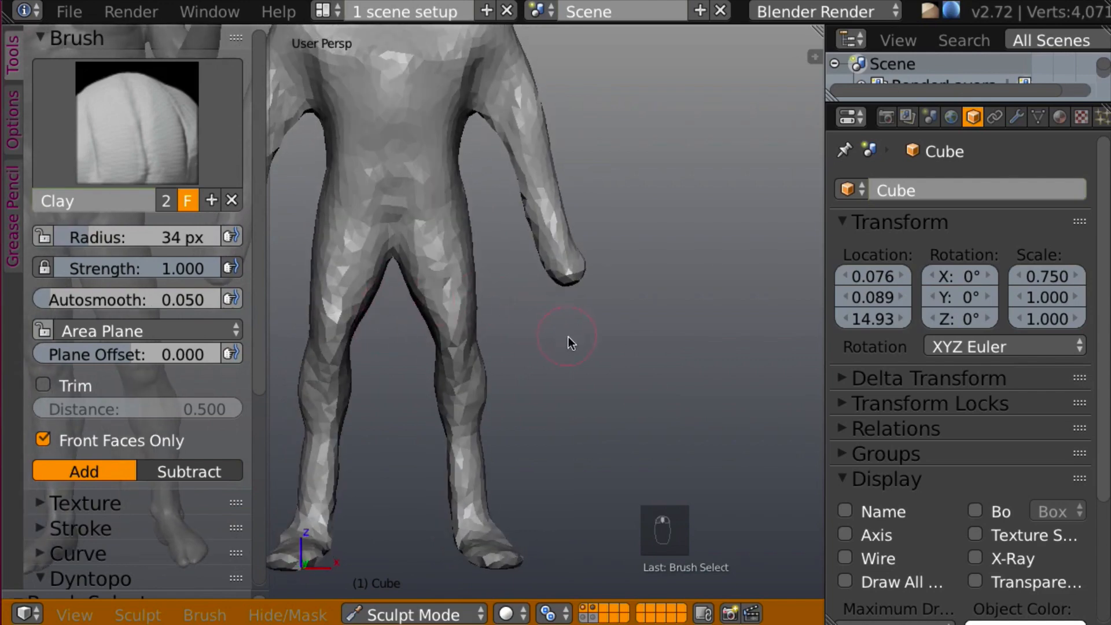
- Compare the legs with the reference figure, set the Clay brush radius to 27 px and model the front of the knee
{"action": "scroll", "coordinate": [568, 343], "scroll_direction": "down", "scroll_amount": 3}
{"action": "mouse_move", "coordinate": [570, 367]}
{"action": "middle_mouse_down", "text": "shift"}
{"action": "mouse_move", "coordinate": [657, 385]}
{"action": "mouse_move", "coordinate": [380, 387]}
{"action": "mouse_move", "coordinate": [520, 374]}
{"action": "mouse_move", "coordinate": [533, 351]}
{"action": "middle_mouse_up", "text": "shift"}
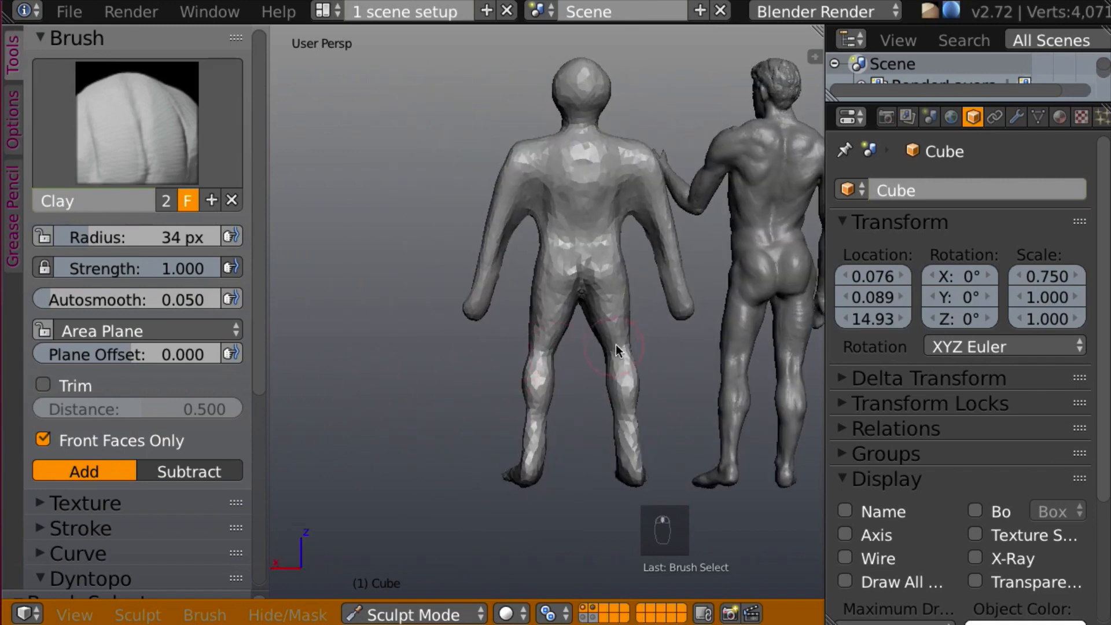
{"action": "mouse_move", "coordinate": [615, 345]}
{"action": "middle_mouse_down"}
{"action": "mouse_move", "coordinate": [554, 373]}
{"action": "mouse_move", "coordinate": [601, 345]}
{"action": "middle_mouse_up"}
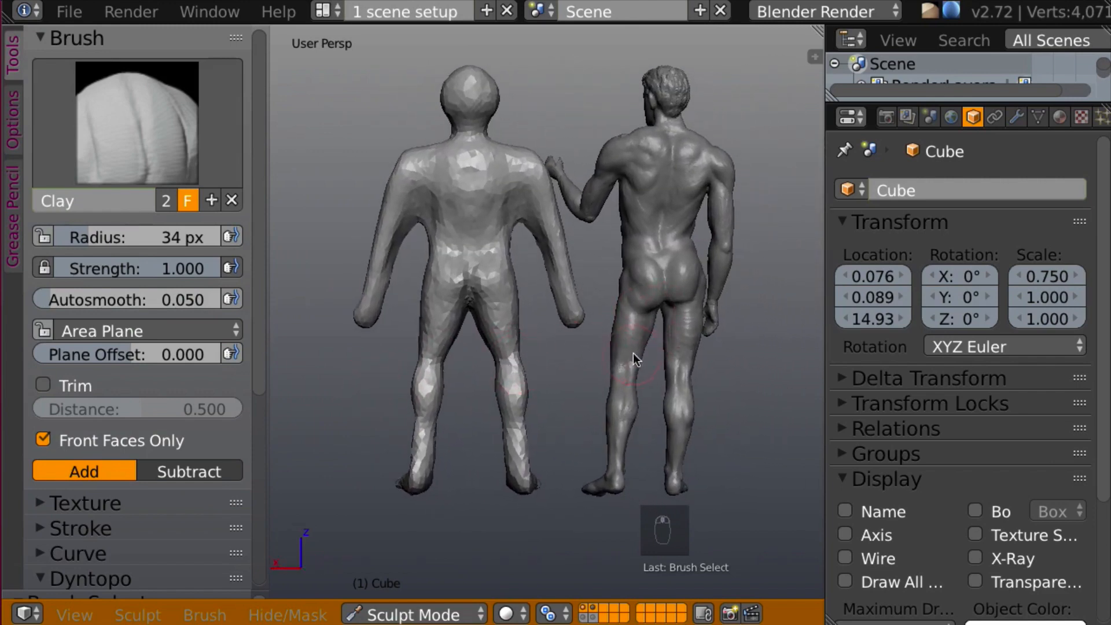
{"action": "mouse_move", "coordinate": [540, 405]}
{"action": "middle_mouse_down"}
{"action": "mouse_move", "coordinate": [530, 409]}
{"action": "mouse_move", "coordinate": [645, 435]}
{"action": "mouse_move", "coordinate": [621, 430]}
{"action": "mouse_move", "coordinate": [710, 415]}
{"action": "mouse_move", "coordinate": [691, 424]}
{"action": "middle_mouse_up"}
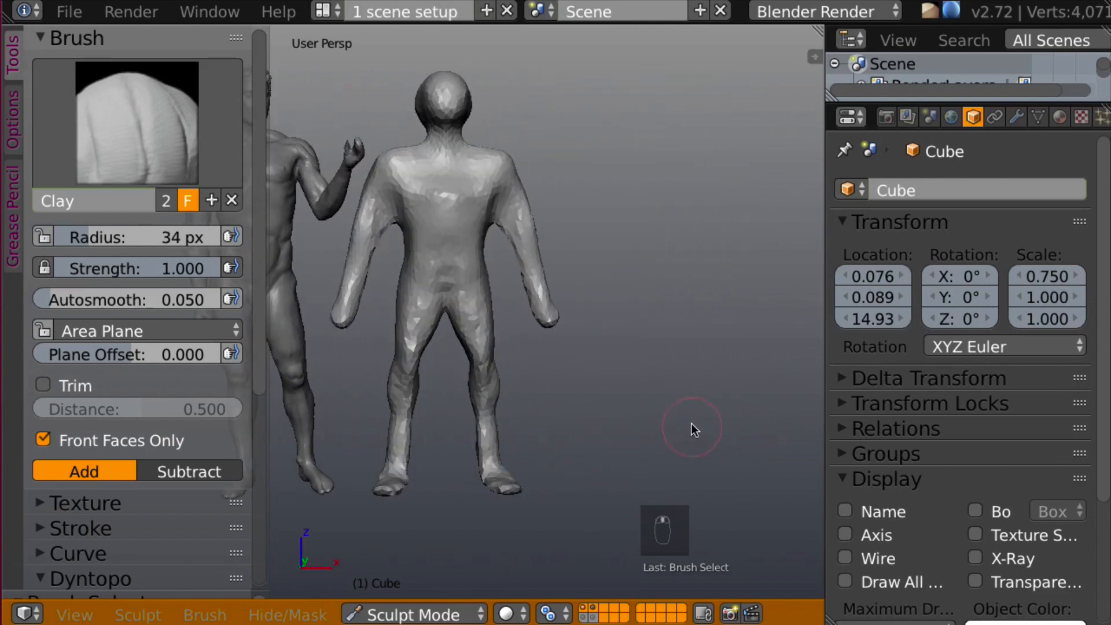
{"action": "mouse_move", "coordinate": [624, 400]}
{"action": "middle_mouse_down"}
{"action": "mouse_move", "coordinate": [692, 393]}
{"action": "mouse_move", "coordinate": [619, 397]}
{"action": "mouse_move", "coordinate": [560, 436]}
{"action": "mouse_move", "coordinate": [675, 389]}
{"action": "mouse_move", "coordinate": [565, 420]}
{"action": "mouse_move", "coordinate": [547, 412]}
{"action": "mouse_move", "coordinate": [676, 411]}
{"action": "mouse_move", "coordinate": [680, 400]}
{"action": "mouse_move", "coordinate": [611, 405]}
{"action": "middle_mouse_up"}
{"action": "scroll", "coordinate": [678, 376], "scroll_direction": "up", "scroll_amount": 4}
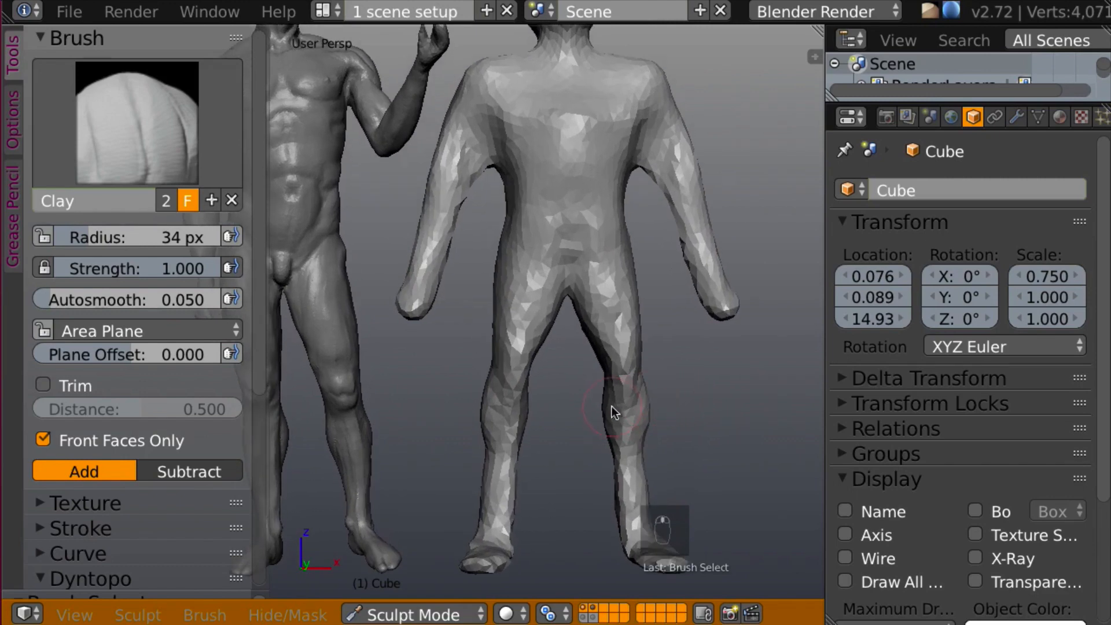
{"action": "key", "text": "f"}
{"action": "left_click", "coordinate": [507, 385]}
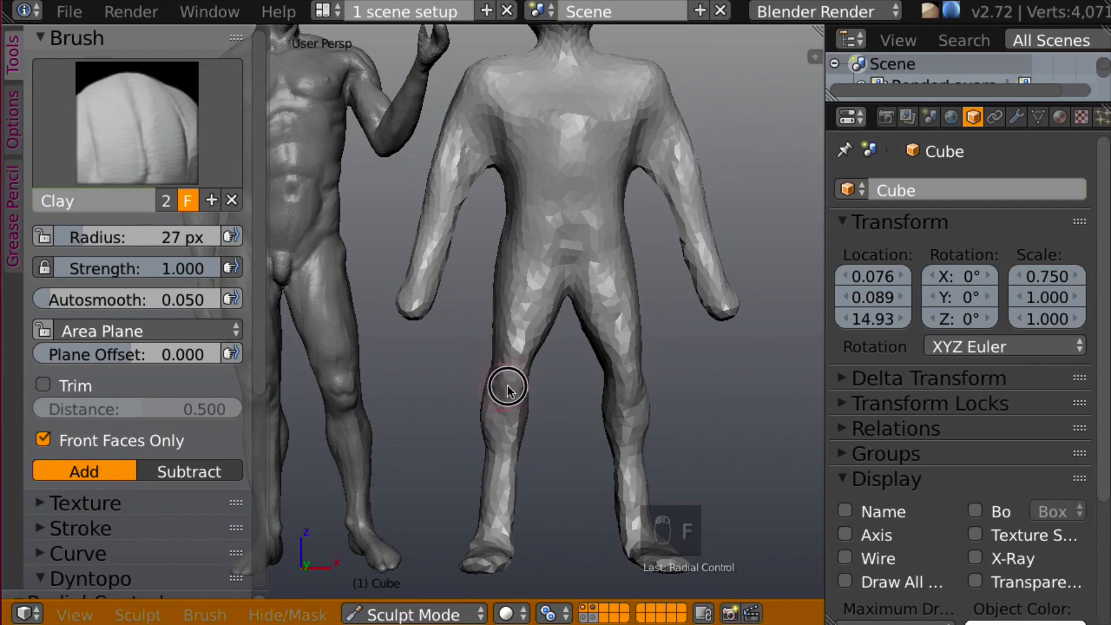
{"action": "middle_click_drag", "start_coordinate": [509, 379], "coordinate": [571, 374]}
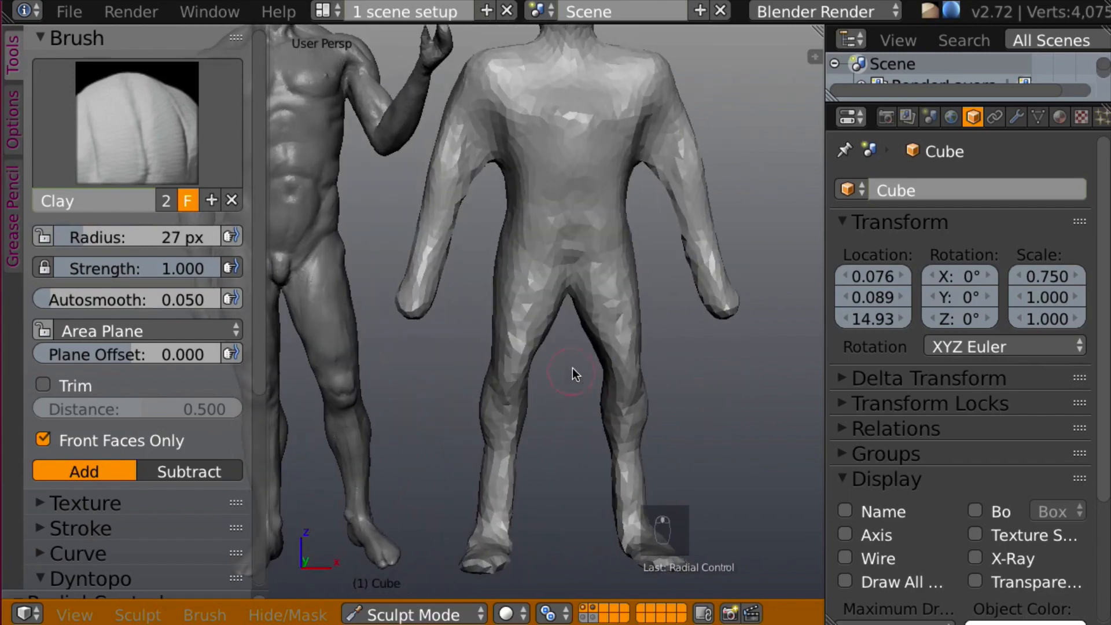
- Flatten the front of the knee with the 27 px Scrape/Peaks brush and check its side profile
{"action": "key", "text": "l"}
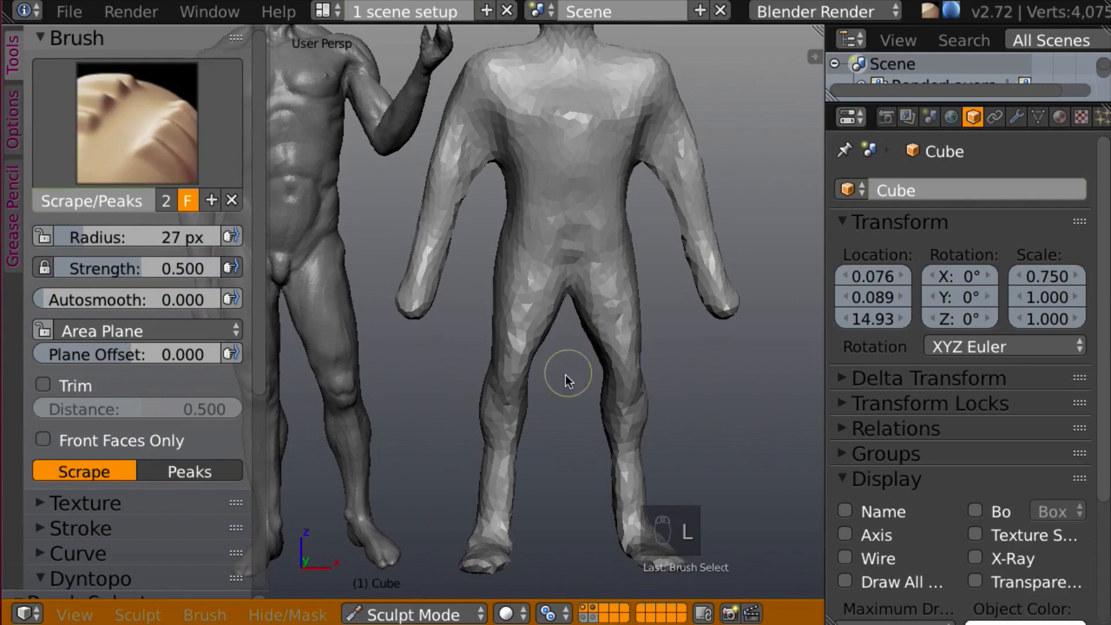
{"action": "left_click", "coordinate": [506, 388]}
{"action": "mouse_move", "coordinate": [509, 388]}
{"action": "middle_mouse_down"}
{"action": "mouse_move", "coordinate": [277, 380]}
{"action": "mouse_move", "coordinate": [301, 379]}
{"action": "middle_mouse_up"}
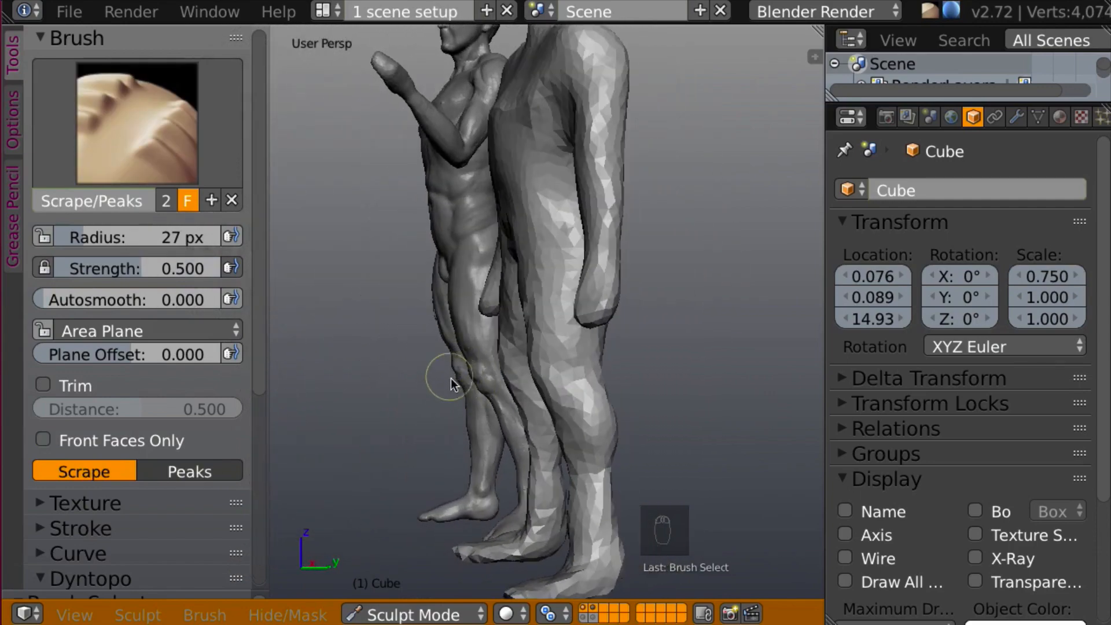
{"action": "mouse_move", "coordinate": [450, 379]}
{"action": "middle_mouse_down"}
{"action": "mouse_move", "coordinate": [438, 385]}
{"action": "mouse_move", "coordinate": [607, 374]}
{"action": "mouse_move", "coordinate": [716, 389]}
{"action": "mouse_move", "coordinate": [557, 372]}
{"action": "mouse_move", "coordinate": [531, 398]}
{"action": "mouse_move", "coordinate": [356, 395]}
{"action": "mouse_move", "coordinate": [504, 384]}
{"action": "middle_mouse_up"}
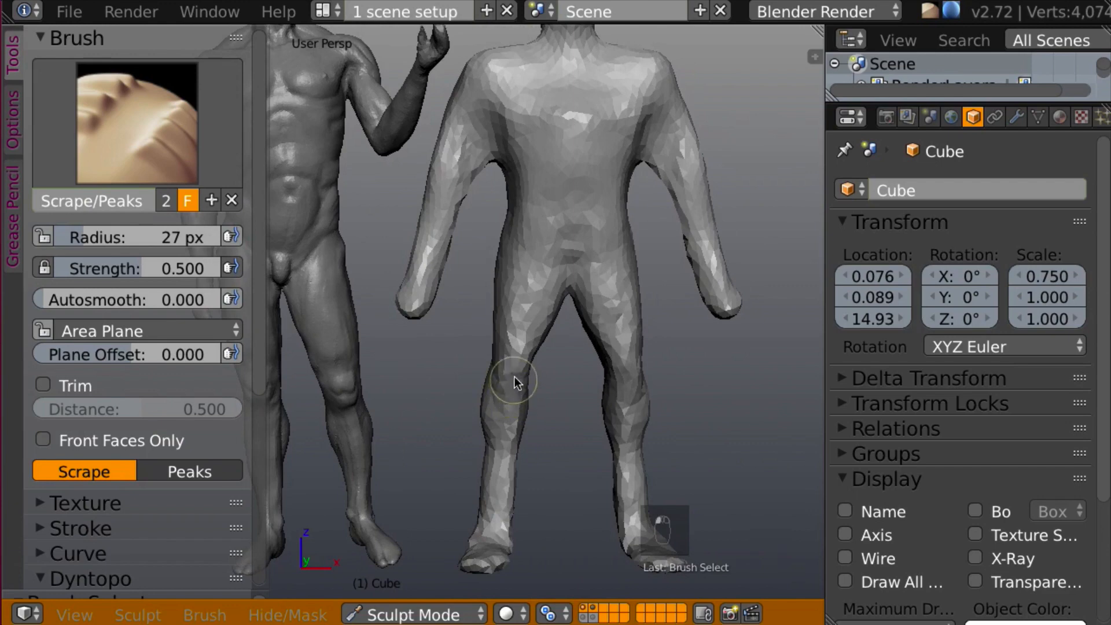
- Add volume to the kneecap with the Clay brush and crease its upper edge with the 27 px Crease brush
{"action": "key", "text": "c"}
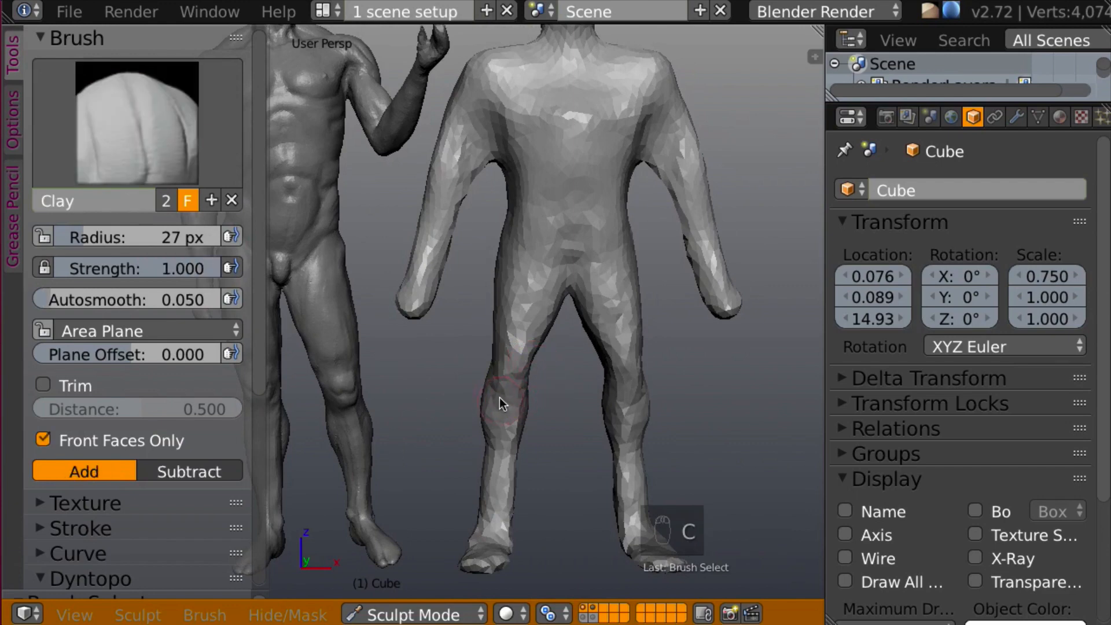
{"action": "mouse_move", "coordinate": [499, 397]}
{"action": "left_mouse_down"}
{"action": "mouse_move", "coordinate": [511, 398]}
{"action": "mouse_move", "coordinate": [493, 388]}
{"action": "mouse_move", "coordinate": [505, 393]}
{"action": "left_mouse_up"}
{"action": "key", "text": "shift+c"}
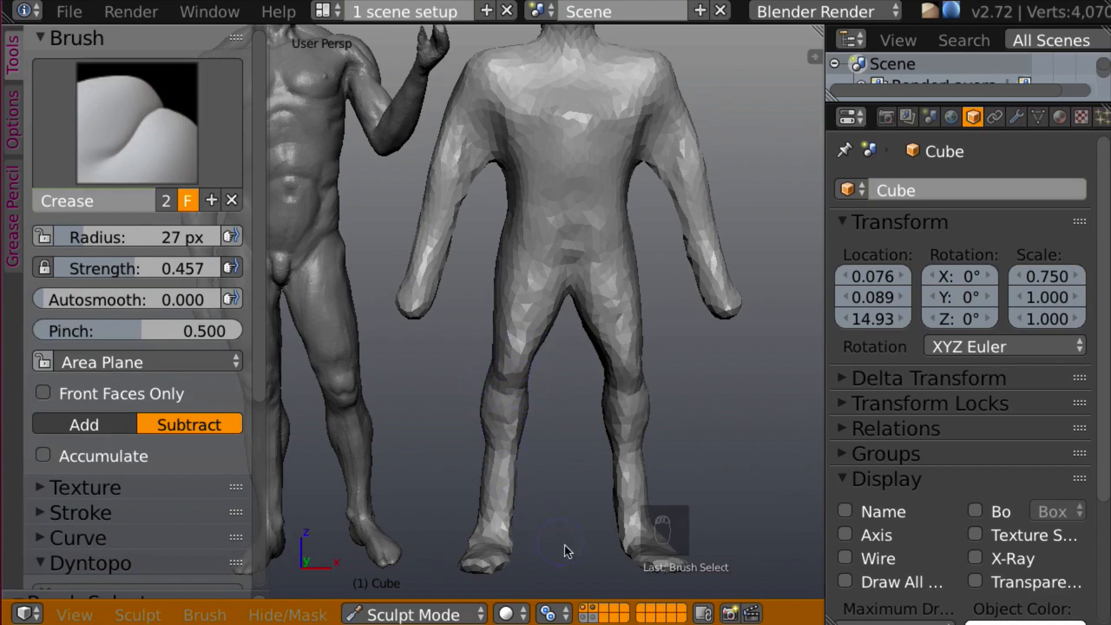
- Show the head-height guides on both figures in orthographic view and compare the knee positions
{"action": "left_click", "coordinate": [584, 615]}
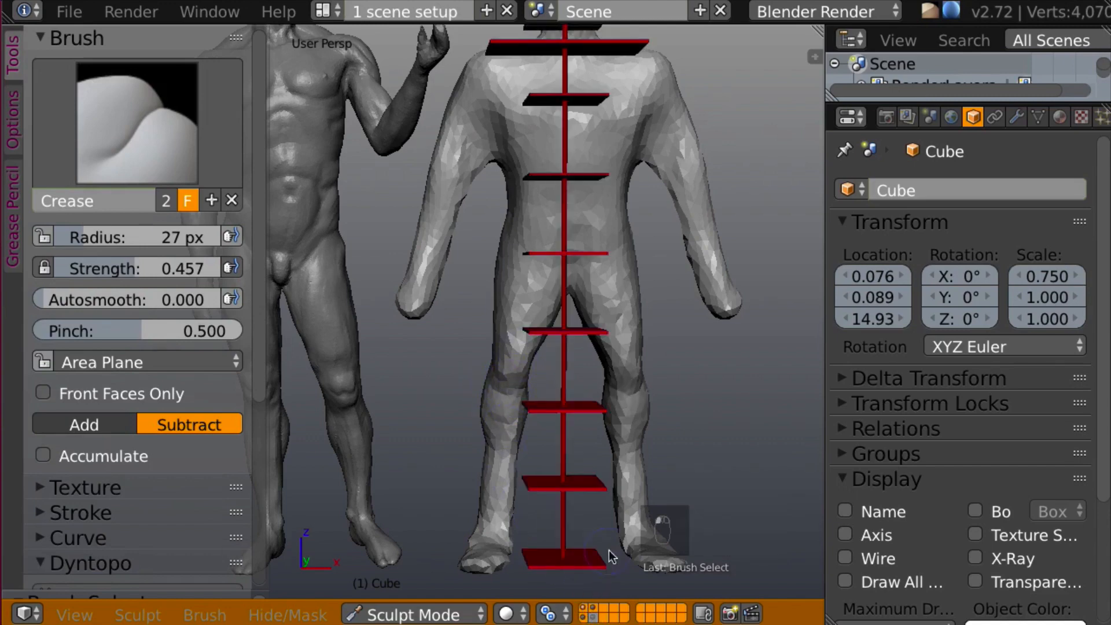
{"action": "middle_click_drag", "start_coordinate": [683, 501], "coordinate": [661, 487]}
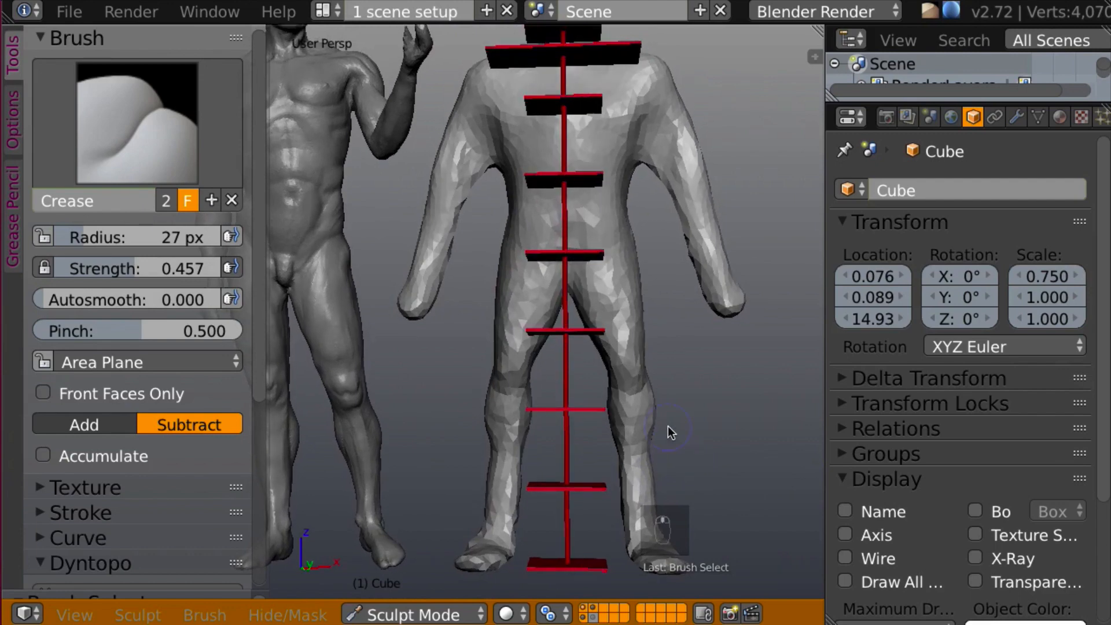
{"action": "key", "text": "KP_5"}
{"action": "scroll", "coordinate": [633, 395], "scroll_direction": "up", "scroll_amount": 5}
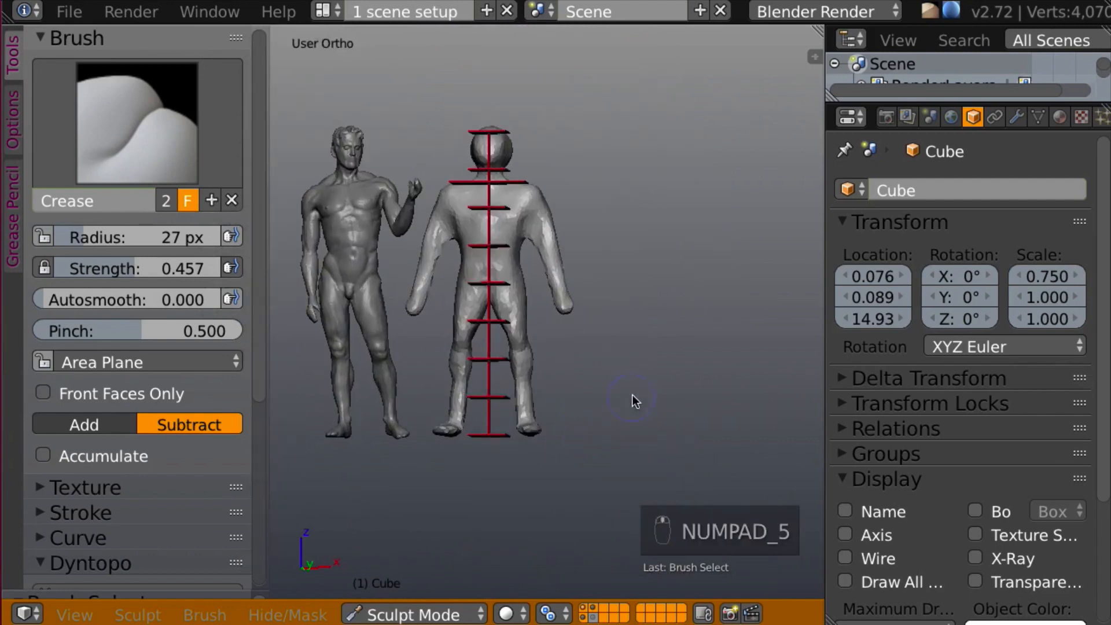
{"action": "scroll", "coordinate": [663, 317], "scroll_direction": "up", "scroll_amount": 2}
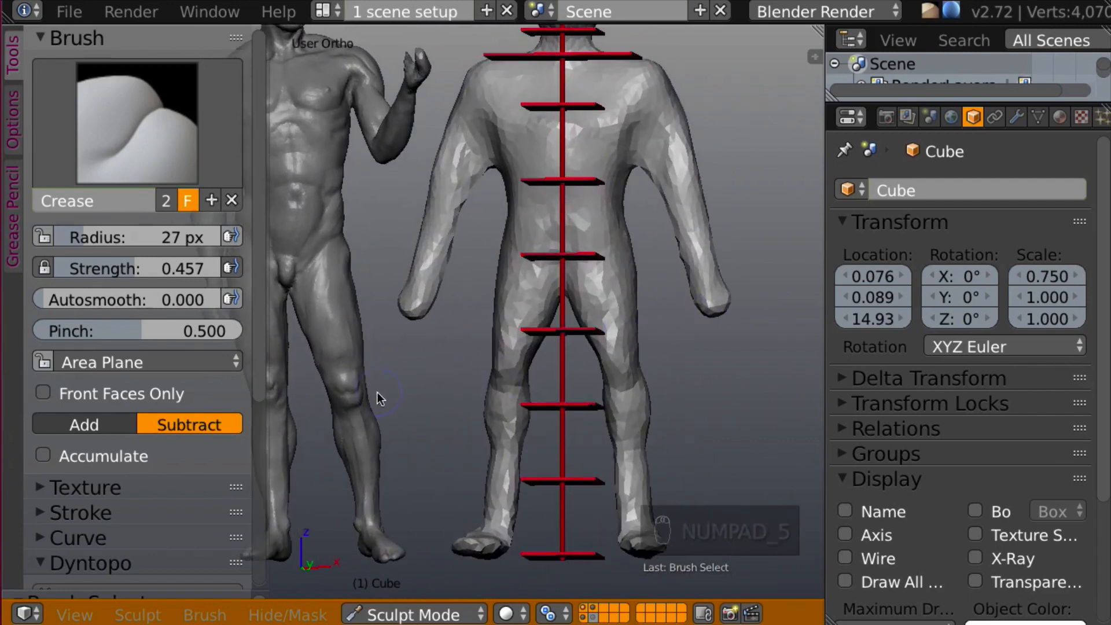
{"action": "left_click", "coordinate": [593, 617], "text": "shift"}
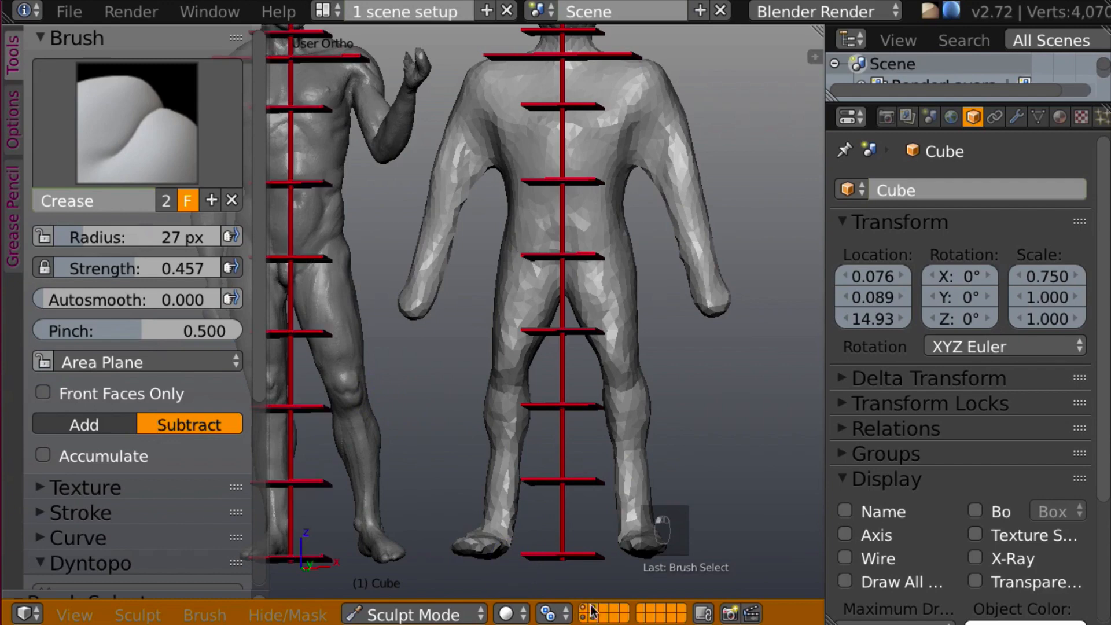
{"action": "middle_click_drag", "start_coordinate": [432, 446], "coordinate": [514, 449], "text": "shift"}
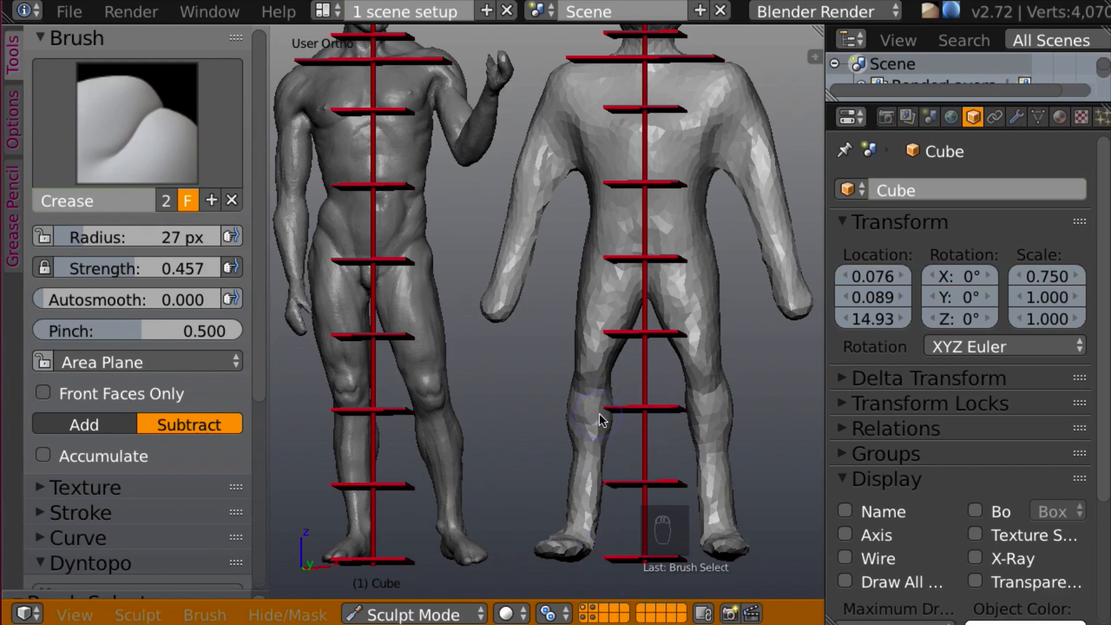
- Pull the knee down toward its head-height guide with the Snake Hook brush at a 68 px radius
{"action": "key", "text": "k"}
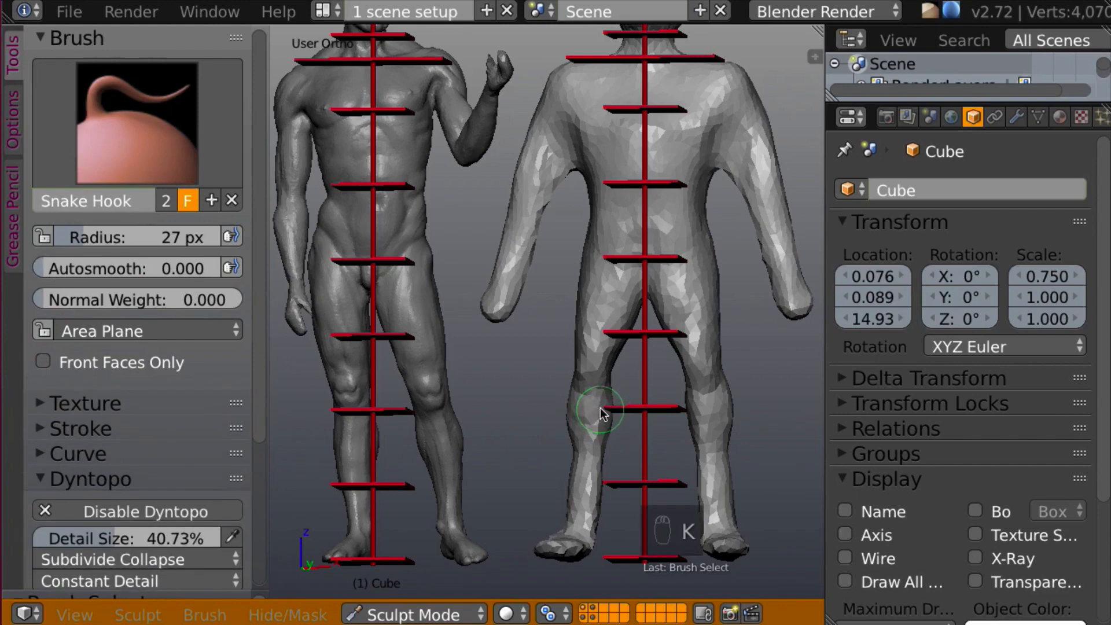
{"action": "key", "text": "f"}
{"action": "left_click", "coordinate": [640, 429]}
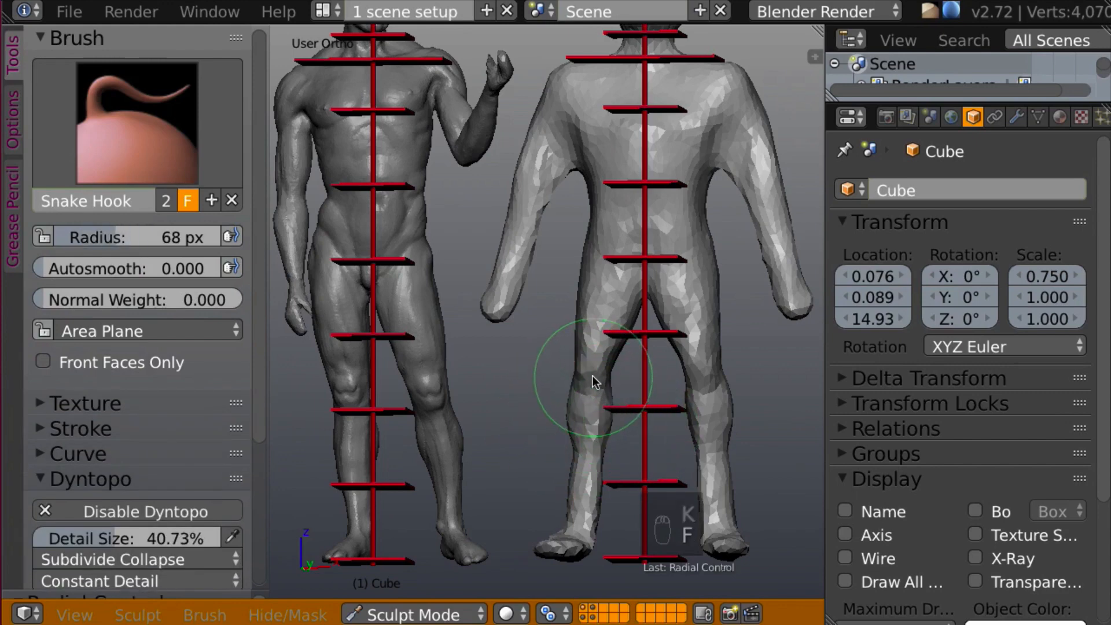
{"action": "mouse_move", "coordinate": [592, 374]}
{"action": "left_mouse_down"}
{"action": "mouse_move", "coordinate": [583, 392]}
{"action": "mouse_move", "coordinate": [595, 401]}
{"action": "left_mouse_up"}
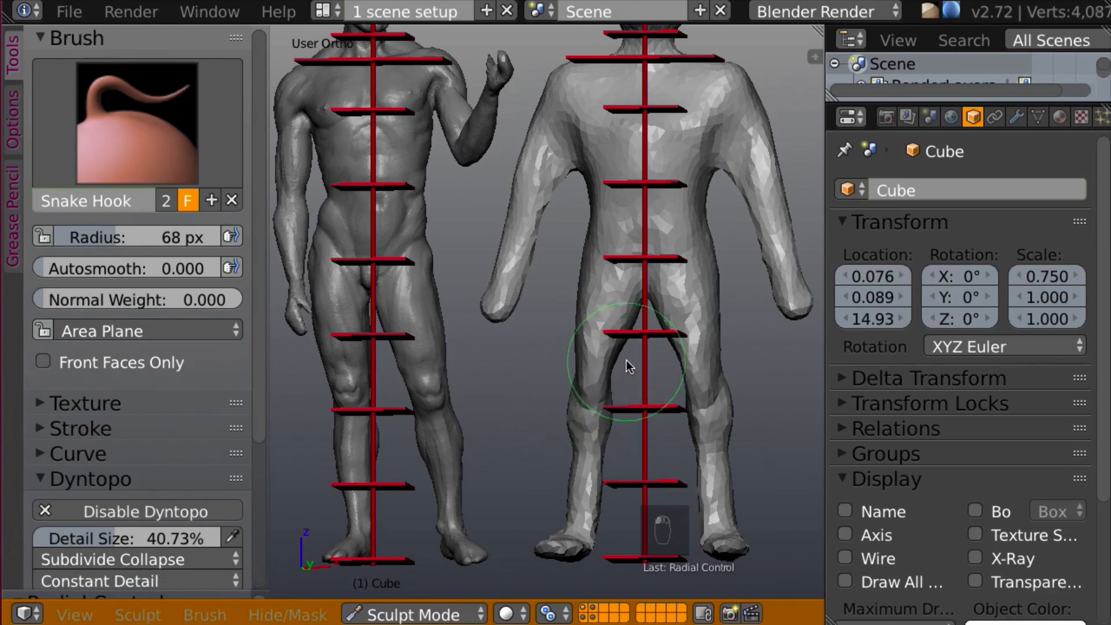
- Return to perspective view, frame both figures and hide their head-height guides
{"action": "key", "text": "KP_5"}
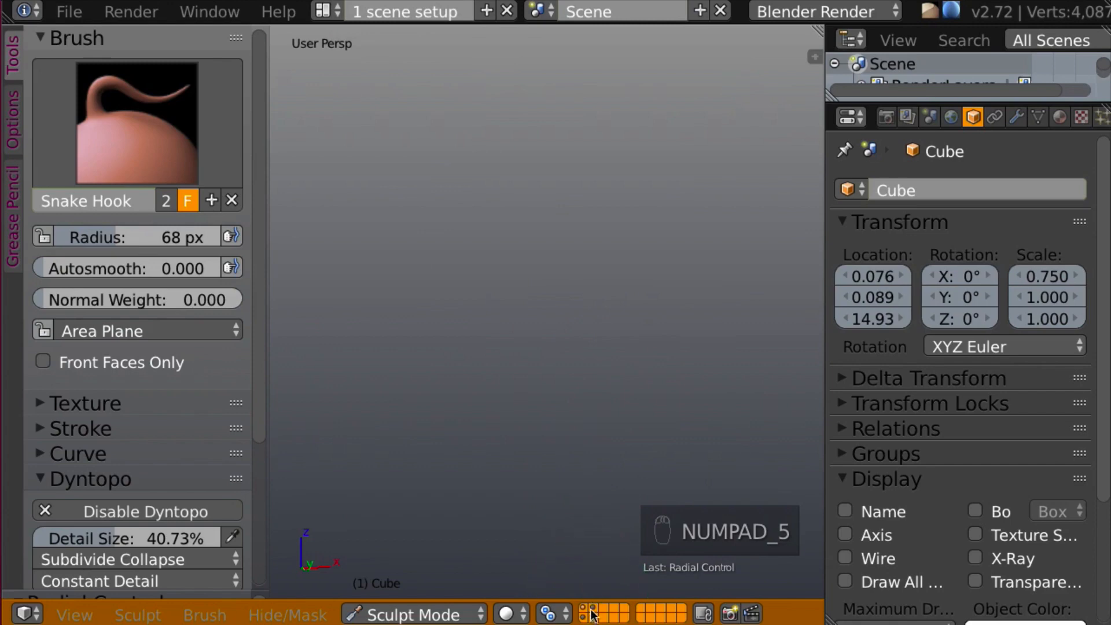
{"action": "key", "text": "Home"}
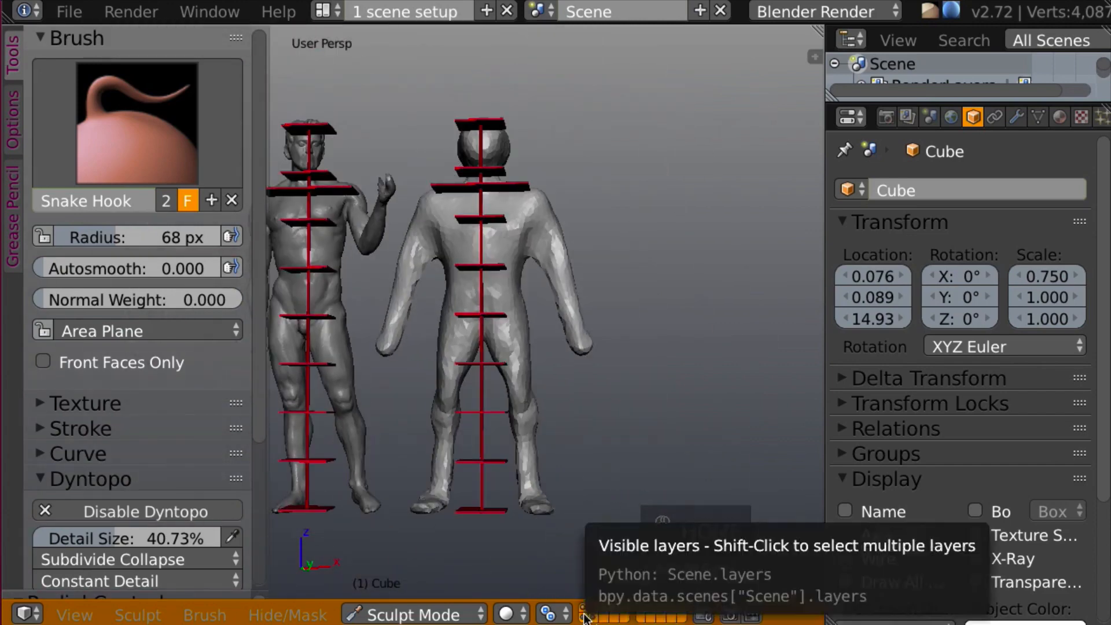
{"action": "left_click", "coordinate": [585, 617], "text": "shift"}
{"action": "left_click", "coordinate": [595, 617], "text": "shift"}
{"action": "middle_click_drag", "start_coordinate": [718, 430], "coordinate": [600, 353]}
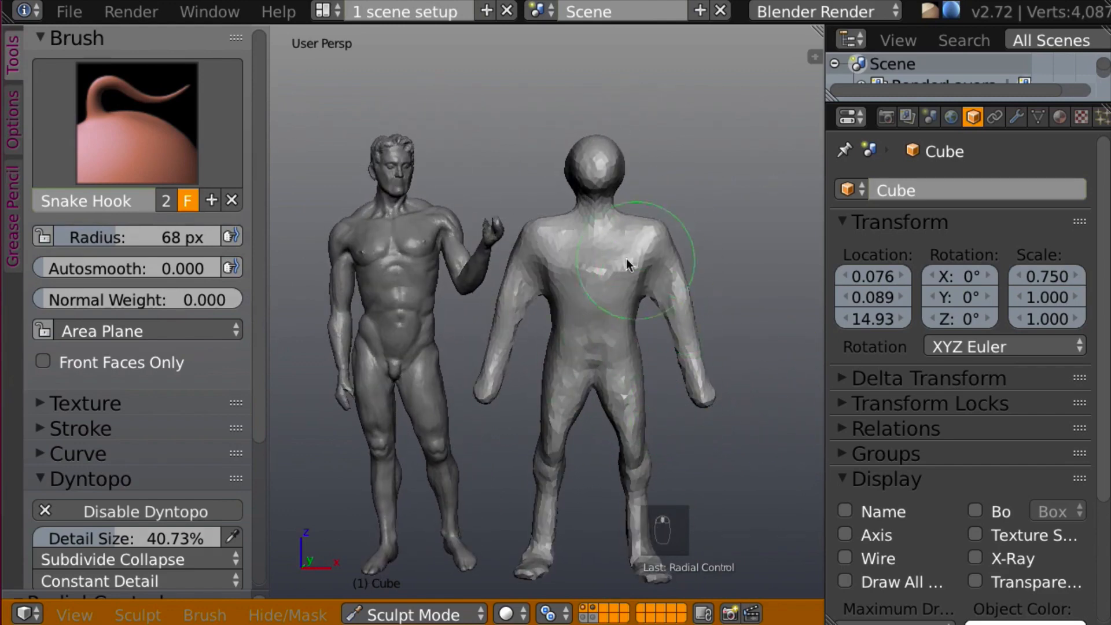
- Set the Clay brush radius to 35 px and refine the torso and chest surface
{"action": "key", "text": "c"}
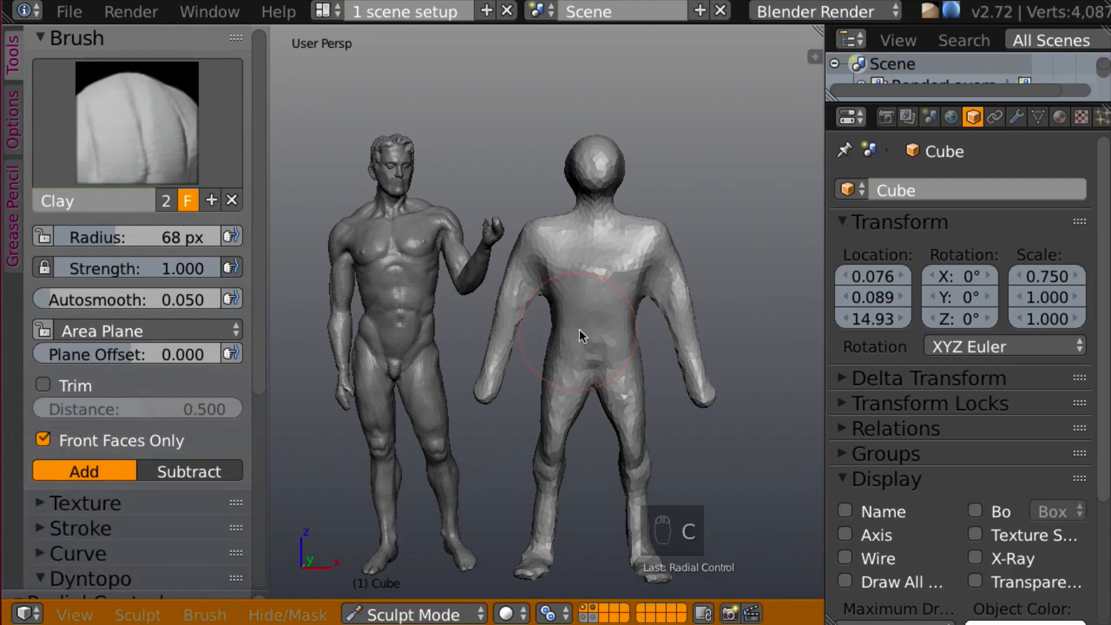
{"action": "key", "text": "f"}
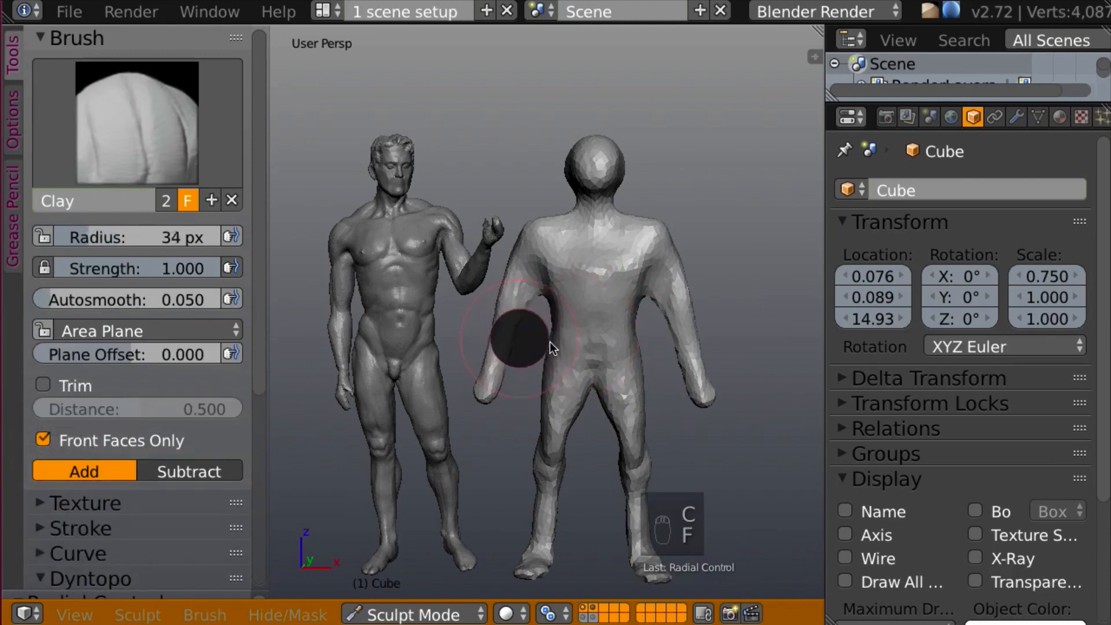
{"action": "left_click", "coordinate": [549, 342]}
{"action": "scroll", "coordinate": [724, 303], "scroll_direction": "up", "scroll_amount": 3}
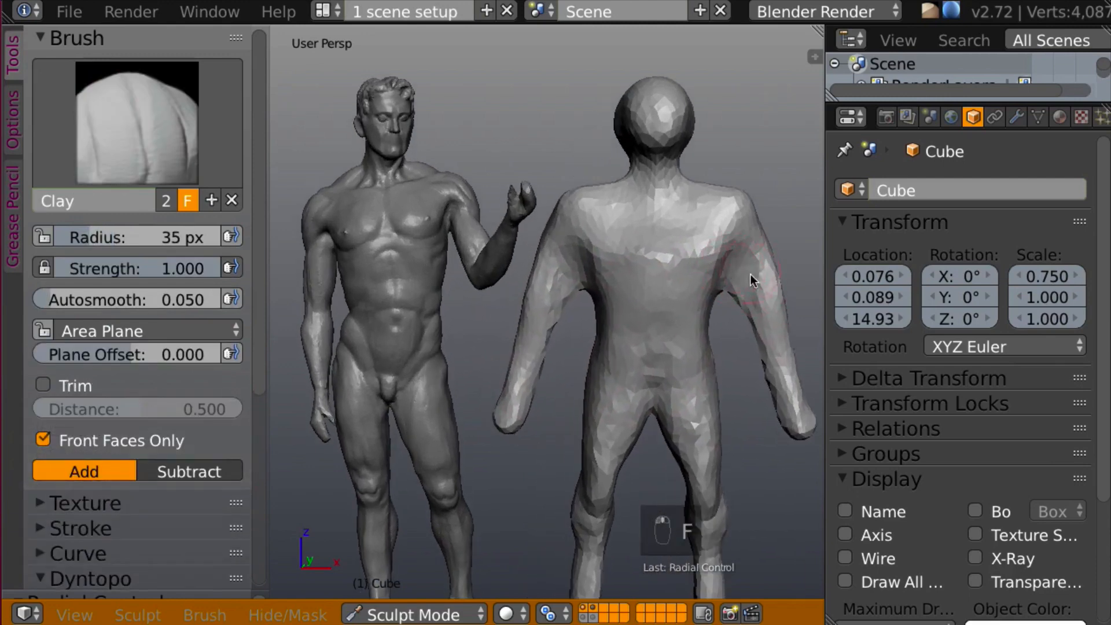
{"action": "mouse_move", "coordinate": [750, 273]}
{"action": "middle_mouse_down"}
{"action": "mouse_move", "coordinate": [721, 345]}
{"action": "mouse_move", "coordinate": [734, 387]}
{"action": "mouse_move", "coordinate": [711, 397]}
{"action": "mouse_move", "coordinate": [615, 383]}
{"action": "mouse_move", "coordinate": [592, 406]}
{"action": "middle_mouse_up"}
{"action": "mouse_move", "coordinate": [580, 390]}
{"action": "left_mouse_down"}
{"action": "mouse_move", "coordinate": [561, 372]}
{"action": "mouse_move", "coordinate": [615, 382]}
{"action": "mouse_move", "coordinate": [553, 371]}
{"action": "mouse_move", "coordinate": [581, 390]}
{"action": "mouse_move", "coordinate": [595, 377]}
{"action": "left_mouse_up"}
{"action": "mouse_move", "coordinate": [596, 377]}
{"action": "middle_mouse_down"}
{"action": "mouse_move", "coordinate": [664, 280]}
{"action": "mouse_move", "coordinate": [637, 318]}
{"action": "mouse_move", "coordinate": [596, 237]}
{"action": "middle_mouse_up"}
{"action": "mouse_move", "coordinate": [587, 330]}
{"action": "left_mouse_down"}
{"action": "mouse_move", "coordinate": [669, 322]}
{"action": "mouse_move", "coordinate": [591, 317]}
{"action": "mouse_move", "coordinate": [667, 318]}
{"action": "left_mouse_up"}
- Shape the head, lower face and neck with the Clay brush at 35 px, working from front and side
{"action": "mouse_move", "coordinate": [667, 323]}
{"action": "middle_mouse_down"}
{"action": "mouse_move", "coordinate": [797, 325]}
{"action": "mouse_move", "coordinate": [794, 303]}
{"action": "mouse_move", "coordinate": [687, 304]}
{"action": "mouse_move", "coordinate": [686, 234]}
{"action": "mouse_move", "coordinate": [645, 247]}
{"action": "middle_mouse_up"}
{"action": "left_click_drag", "start_coordinate": [644, 247], "coordinate": [645, 241]}
{"action": "mouse_move", "coordinate": [645, 241]}
{"action": "middle_mouse_down"}
{"action": "mouse_move", "coordinate": [464, 245]}
{"action": "mouse_move", "coordinate": [716, 255]}
{"action": "mouse_move", "coordinate": [647, 237]}
{"action": "middle_mouse_up"}
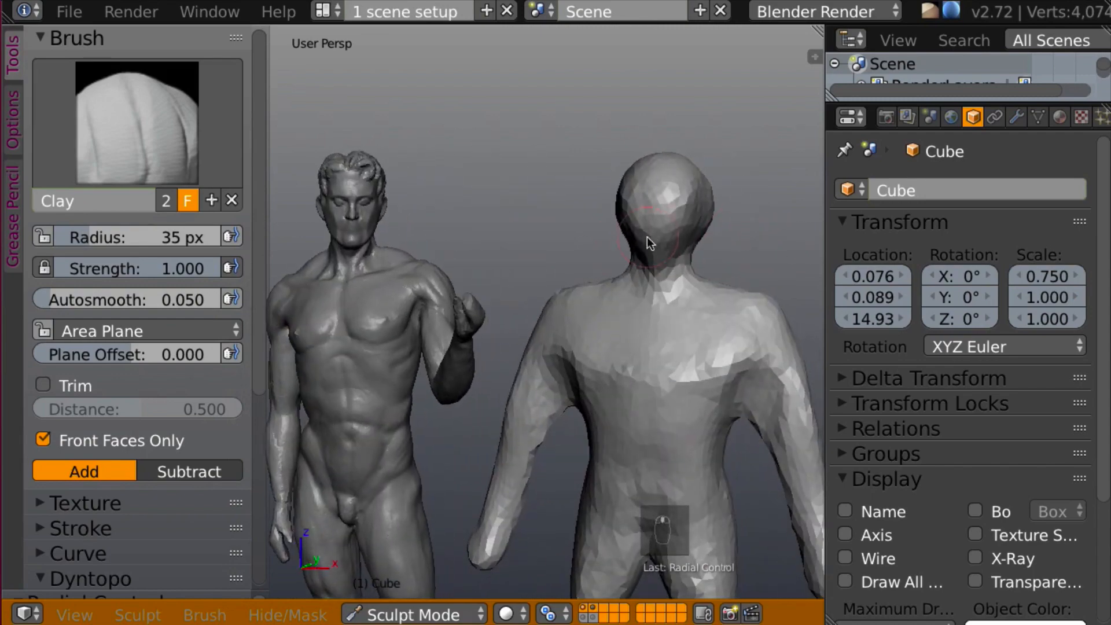
{"action": "left_click_drag", "start_coordinate": [644, 243], "coordinate": [645, 253]}
{"action": "mouse_move", "coordinate": [645, 253]}
{"action": "middle_mouse_down"}
{"action": "mouse_move", "coordinate": [523, 243]}
{"action": "mouse_move", "coordinate": [719, 228]}
{"action": "mouse_move", "coordinate": [727, 220]}
{"action": "mouse_move", "coordinate": [701, 204]}
{"action": "middle_mouse_up"}
{"action": "left_click_drag", "start_coordinate": [702, 203], "coordinate": [692, 185]}
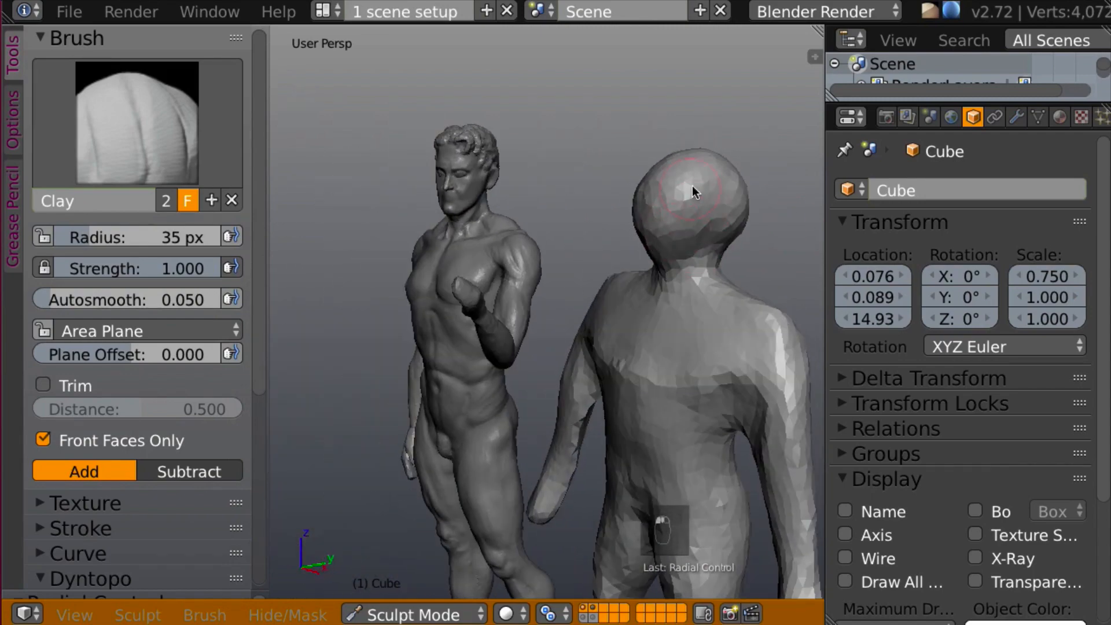
{"action": "left_click_drag", "start_coordinate": [701, 223], "coordinate": [673, 247]}
{"action": "mouse_move", "coordinate": [694, 199]}
{"action": "left_mouse_down"}
{"action": "mouse_move", "coordinate": [672, 219]}
{"action": "mouse_move", "coordinate": [669, 245]}
{"action": "left_mouse_up"}
{"action": "mouse_move", "coordinate": [669, 250]}
{"action": "middle_mouse_down"}
{"action": "mouse_move", "coordinate": [807, 211]}
{"action": "mouse_move", "coordinate": [718, 234]}
{"action": "mouse_move", "coordinate": [728, 214]}
{"action": "mouse_move", "coordinate": [582, 207]}
{"action": "middle_mouse_up"}
{"action": "left_click_drag", "start_coordinate": [728, 230], "coordinate": [766, 224]}
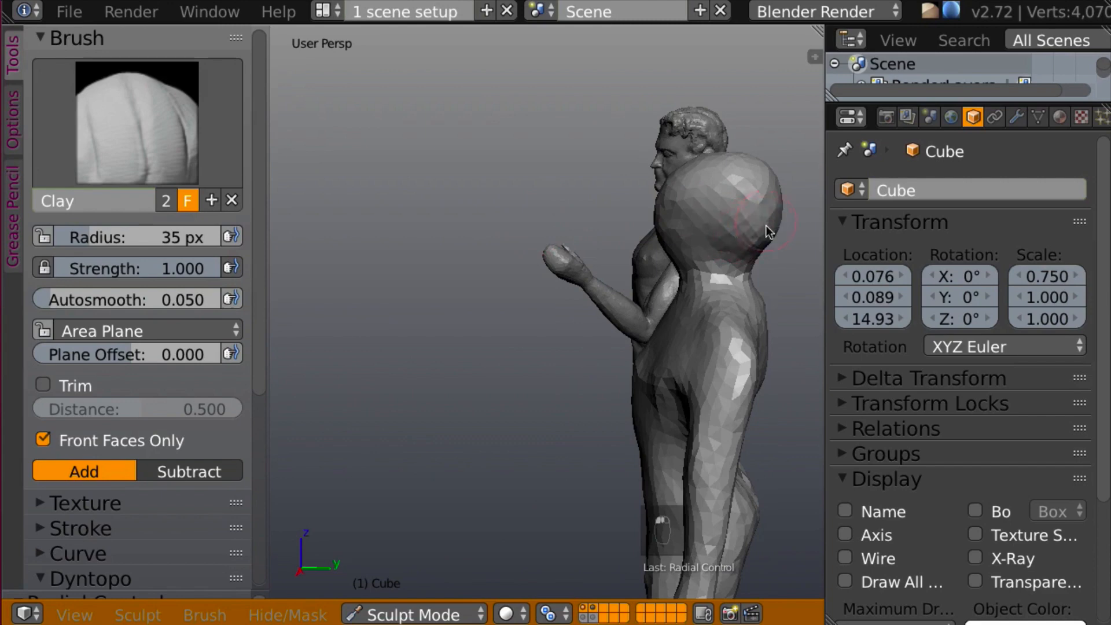
{"action": "mouse_move", "coordinate": [742, 194]}
{"action": "middle_mouse_down"}
{"action": "mouse_move", "coordinate": [792, 235]}
{"action": "mouse_move", "coordinate": [744, 213]}
{"action": "mouse_move", "coordinate": [683, 213]}
{"action": "mouse_move", "coordinate": [651, 191]}
{"action": "mouse_move", "coordinate": [721, 244]}
{"action": "mouse_move", "coordinate": [718, 223]}
{"action": "mouse_move", "coordinate": [748, 245]}
{"action": "mouse_move", "coordinate": [730, 241]}
{"action": "mouse_move", "coordinate": [797, 211]}
{"action": "mouse_move", "coordinate": [751, 213]}
{"action": "mouse_move", "coordinate": [613, 342]}
{"action": "middle_mouse_up"}
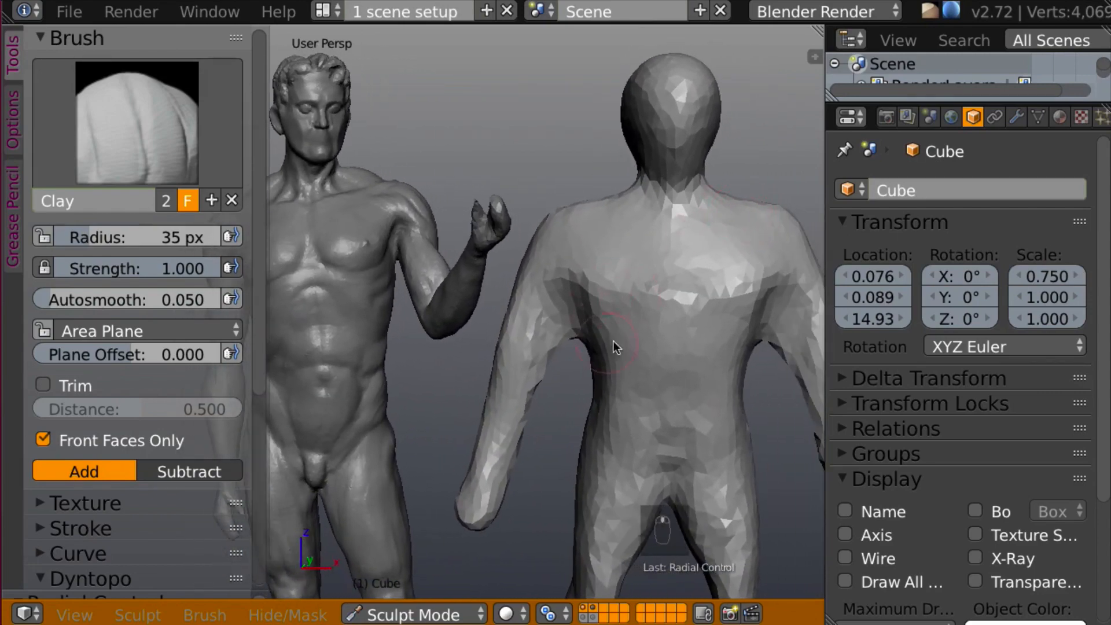
{"action": "mouse_move", "coordinate": [703, 308]}
{"action": "middle_mouse_down"}
{"action": "mouse_move", "coordinate": [712, 307]}
{"action": "mouse_move", "coordinate": [640, 307]}
{"action": "mouse_move", "coordinate": [658, 291]}
{"action": "middle_mouse_up"}
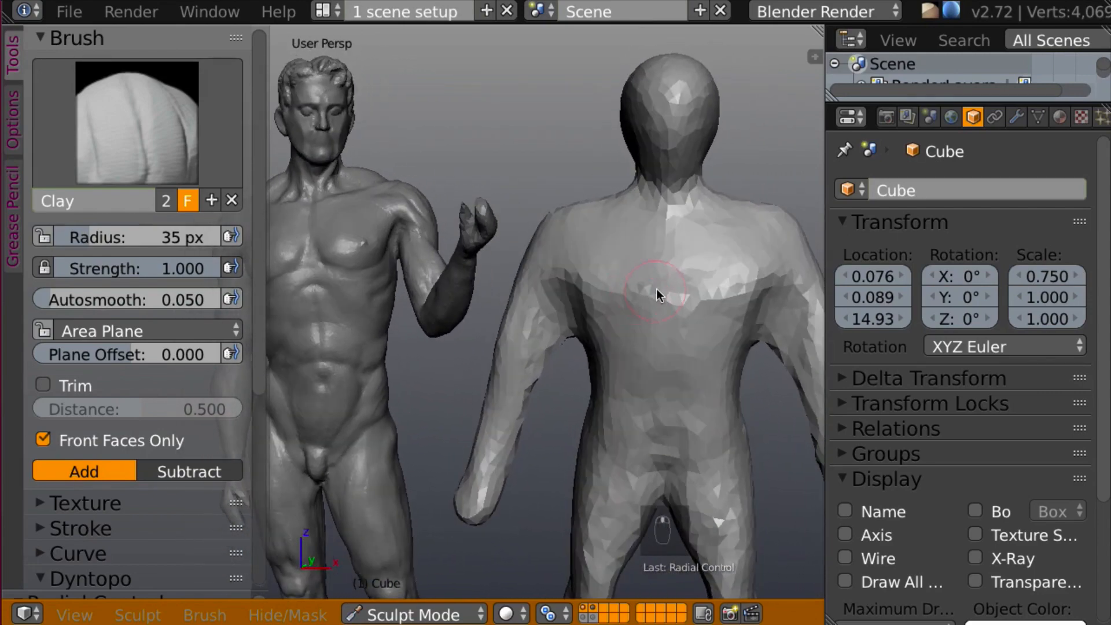
- Switch to the Crease brush and turn off the unified brush size setting
{"action": "key", "text": "shift+c"}
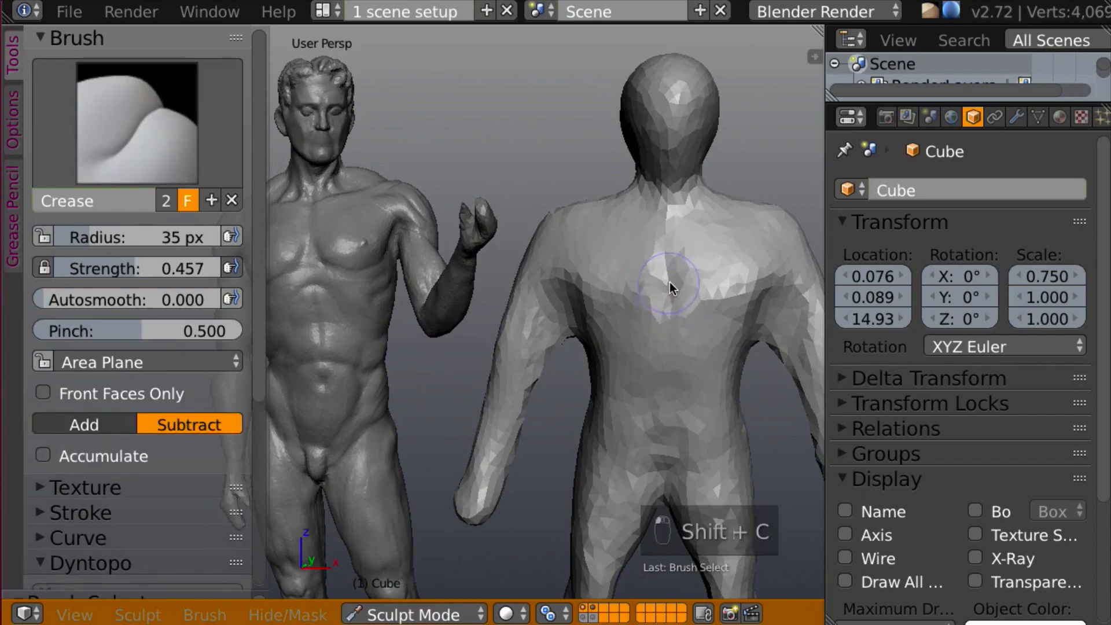
{"action": "key", "text": "f"}
{"action": "left_click", "coordinate": [658, 286]}
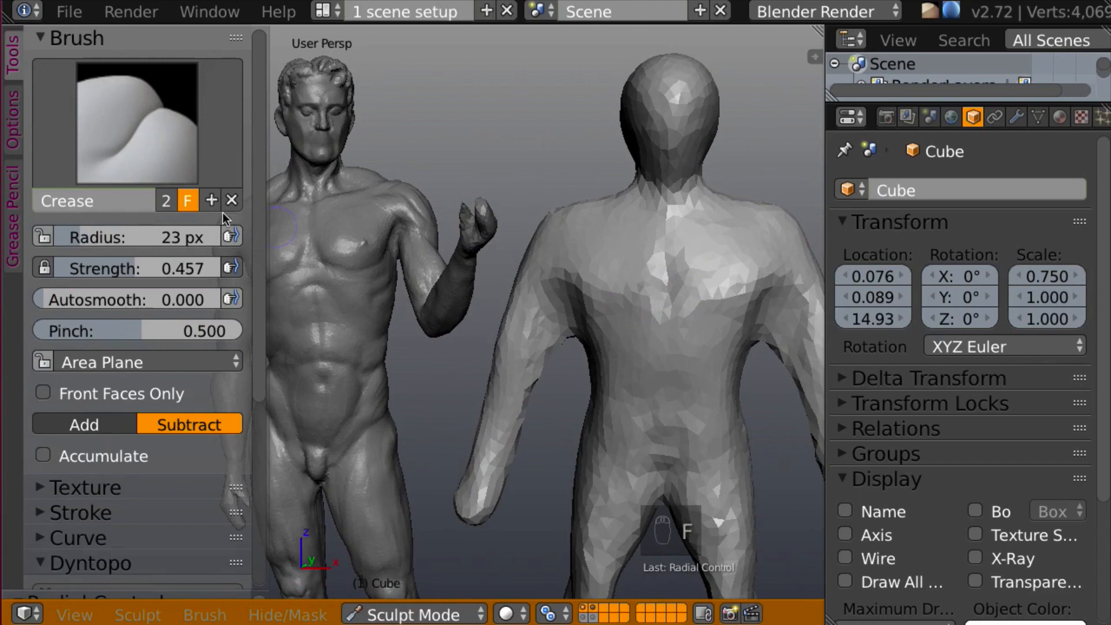
{"action": "left_click", "coordinate": [13, 124]}
{"action": "left_click", "coordinate": [51, 173]}
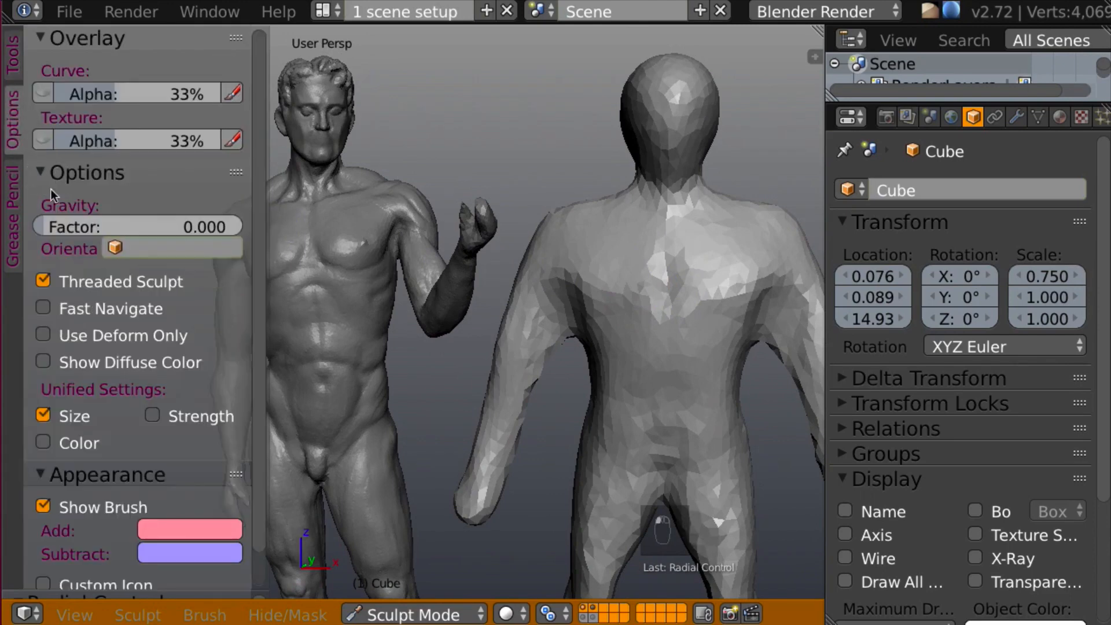
{"action": "left_click", "coordinate": [46, 417]}
{"action": "left_click", "coordinate": [10, 129]}
{"action": "left_click", "coordinate": [13, 72]}
- Set the Crease brush radius to 24 px and carve a crease along the lower edge of the pectorals
{"action": "mouse_move", "coordinate": [494, 310]}
{"action": "middle_mouse_down"}
{"action": "mouse_move", "coordinate": [559, 344]}
{"action": "mouse_move", "coordinate": [598, 339]}
{"action": "middle_mouse_up"}
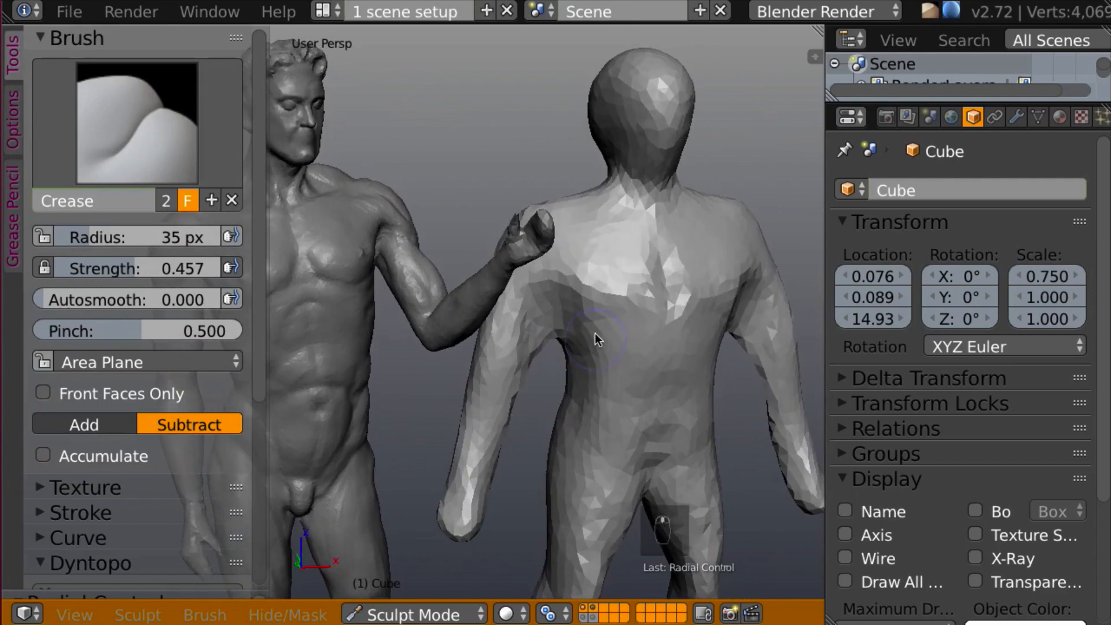
{"action": "key", "text": "f"}
{"action": "left_click", "coordinate": [662, 296]}
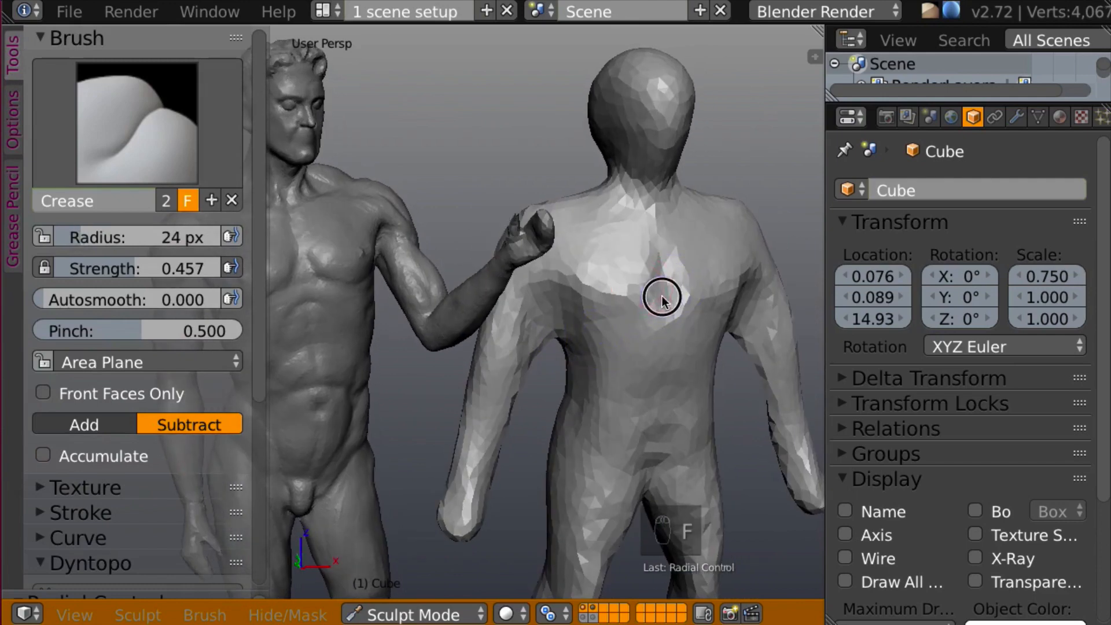
{"action": "mouse_move", "coordinate": [662, 295]}
{"action": "left_mouse_down"}
{"action": "mouse_move", "coordinate": [627, 318]}
{"action": "mouse_move", "coordinate": [568, 305]}
{"action": "mouse_move", "coordinate": [574, 312]}
{"action": "left_mouse_up"}
{"action": "middle_click_drag", "start_coordinate": [575, 312], "coordinate": [678, 259]}
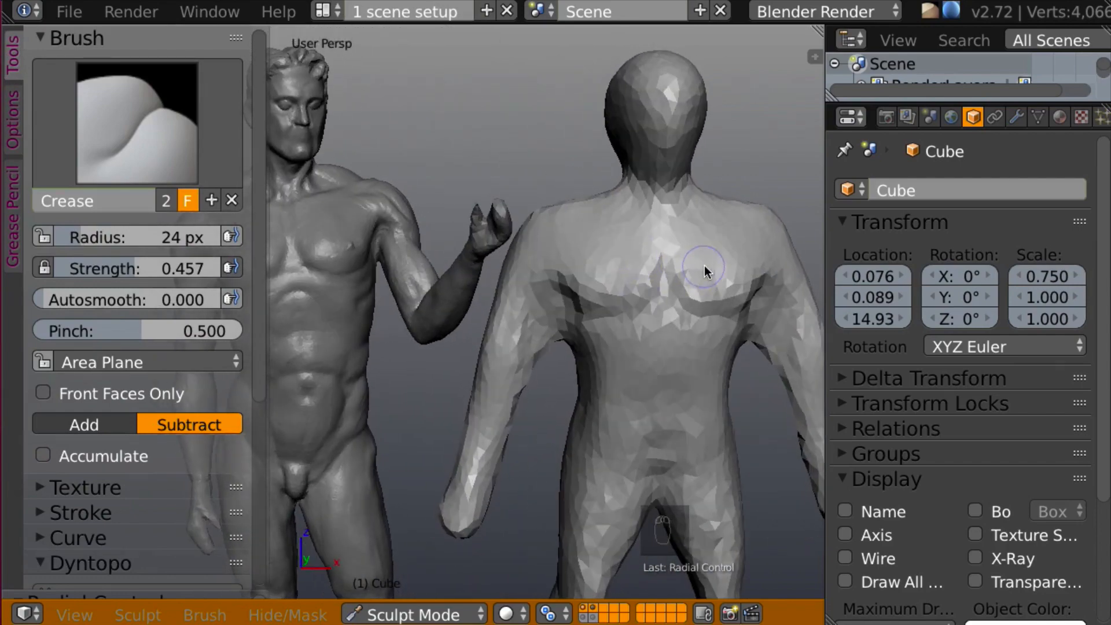
- Show the sculpted figure's head-height guides, then raise the pectoral creases to the chest guide and narrow the head with Snake Hook at 75 px
{"action": "scroll", "coordinate": [699, 305], "scroll_direction": "down", "scroll_amount": 2}
{"action": "middle_click_drag", "start_coordinate": [644, 316], "coordinate": [633, 300]}
{"action": "scroll", "coordinate": [671, 317], "scroll_direction": "up", "scroll_amount": 2}
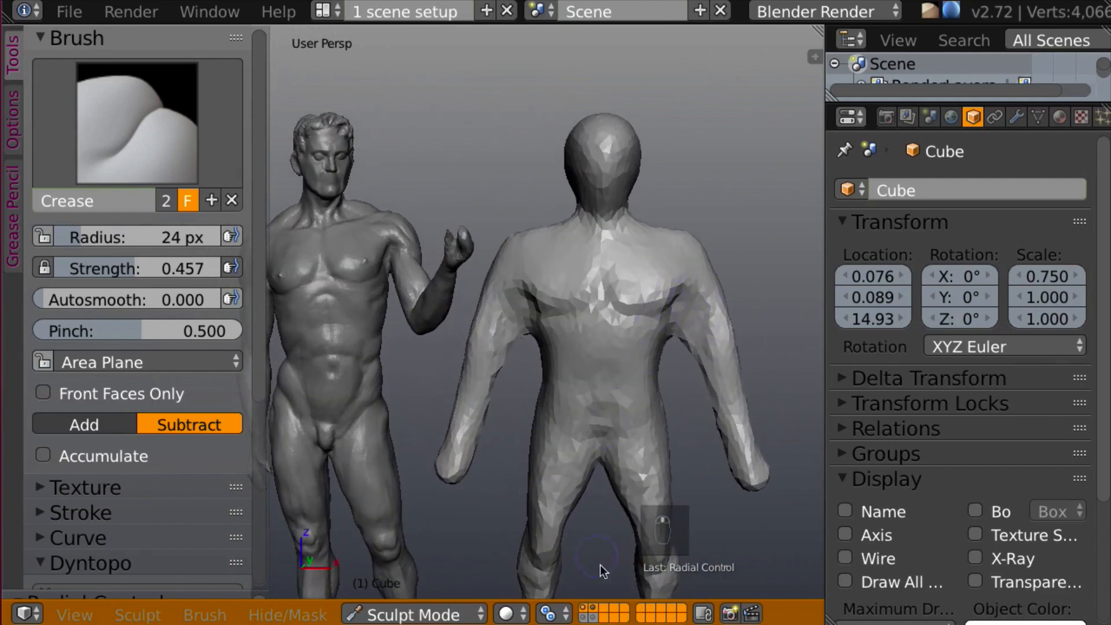
{"action": "left_click", "coordinate": [583, 617], "text": "shift"}
{"action": "middle_click_drag", "start_coordinate": [719, 472], "coordinate": [722, 470]}
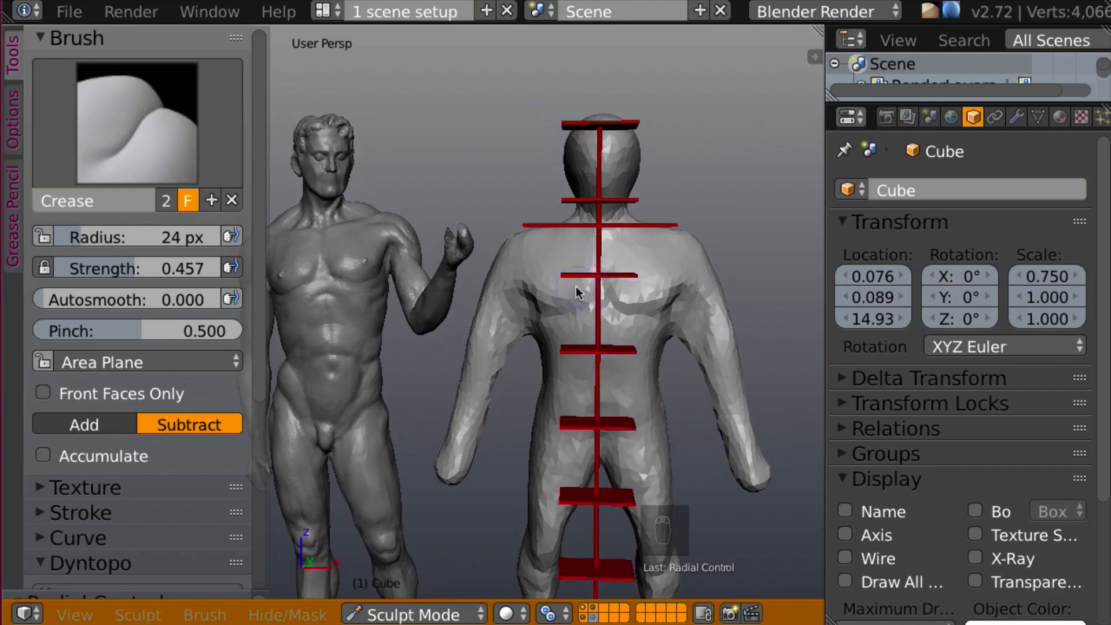
{"action": "key", "text": "k"}
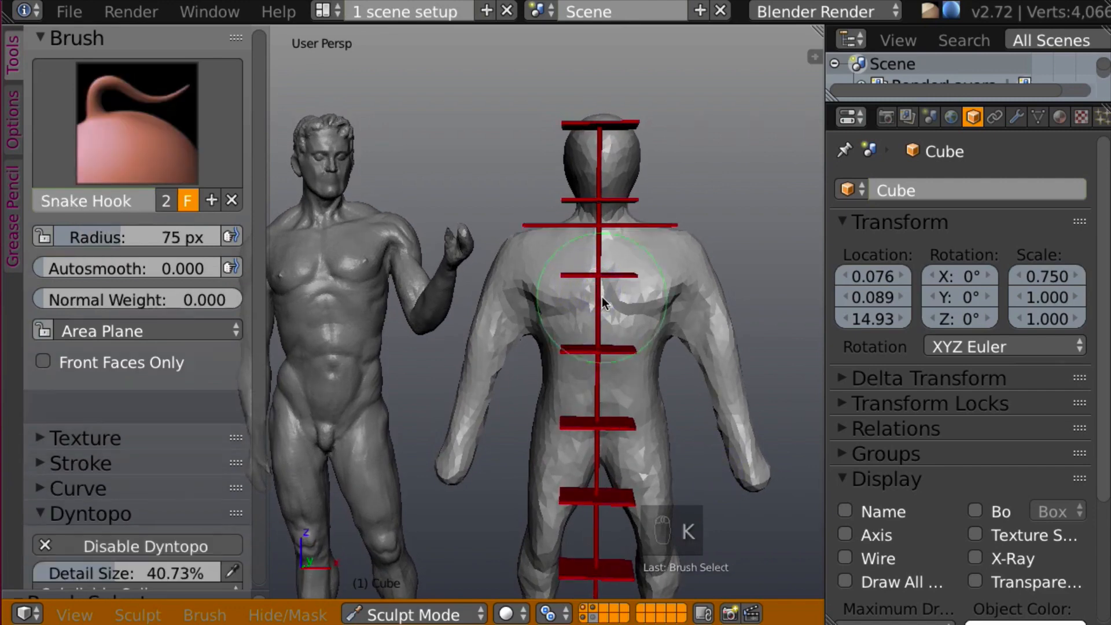
{"action": "left_click_drag", "start_coordinate": [560, 308], "coordinate": [549, 294]}
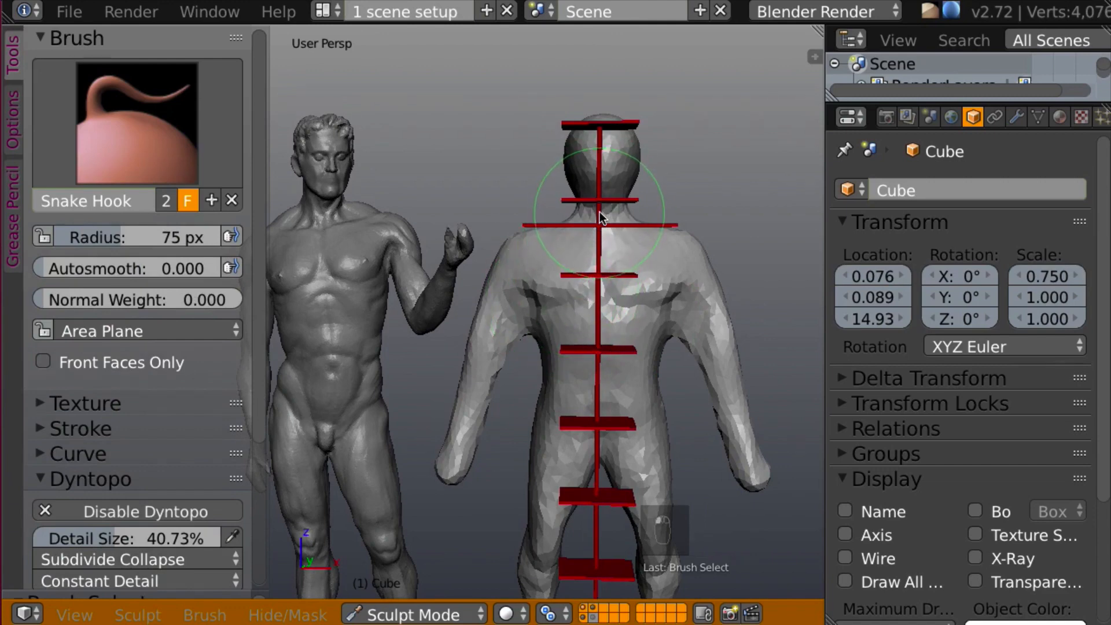
{"action": "left_click_drag", "start_coordinate": [643, 163], "coordinate": [634, 158]}
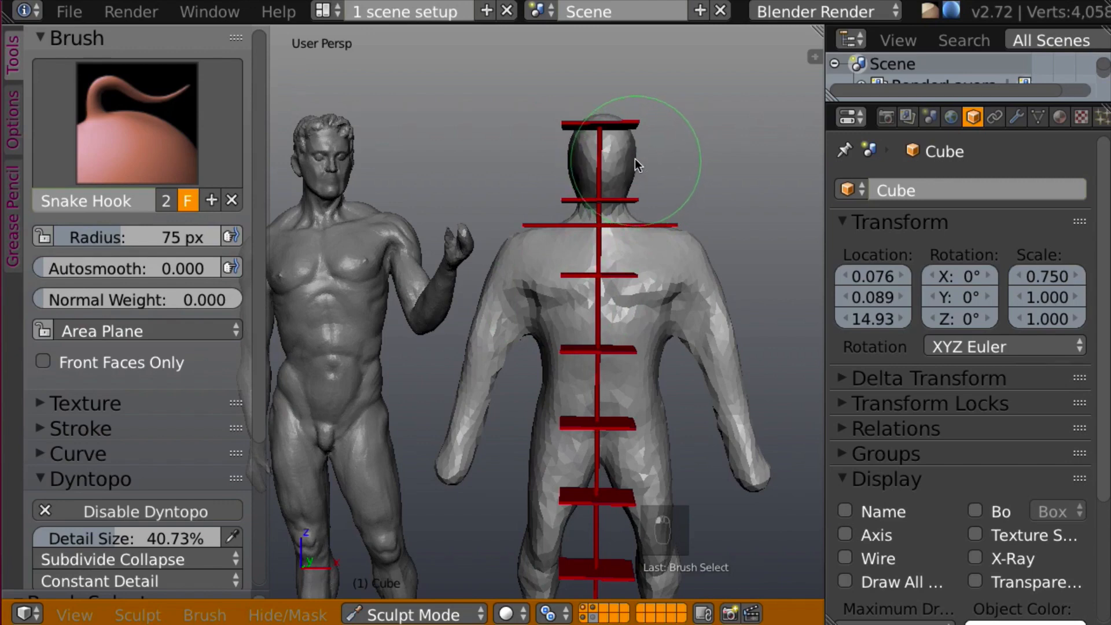
{"action": "mouse_move", "coordinate": [568, 293]}
{"action": "left_mouse_down"}
{"action": "mouse_move", "coordinate": [662, 293]}
{"action": "mouse_move", "coordinate": [685, 241]}
{"action": "mouse_move", "coordinate": [689, 269]}
{"action": "mouse_move", "coordinate": [701, 268]}
{"action": "mouse_move", "coordinate": [676, 328]}
{"action": "mouse_move", "coordinate": [672, 294]}
{"action": "mouse_move", "coordinate": [637, 287]}
{"action": "mouse_move", "coordinate": [664, 282]}
{"action": "left_mouse_up"}
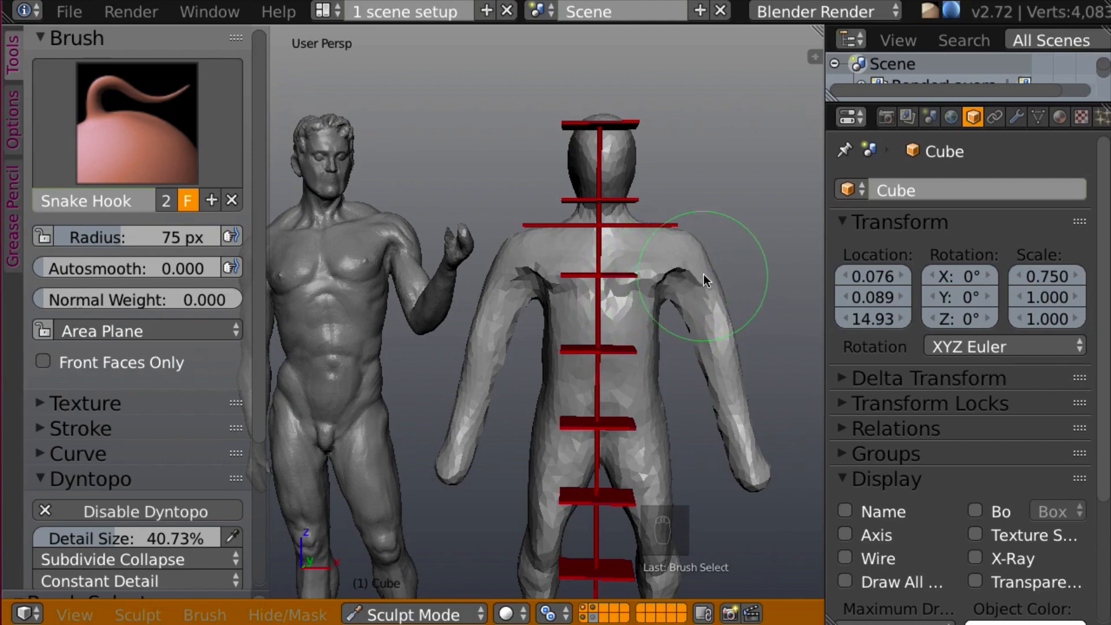
- Hide the head-height guides and refine the shoulder and upper arm with the Clay brush
{"action": "left_click", "coordinate": [583, 614]}
{"action": "mouse_move", "coordinate": [695, 408]}
{"action": "middle_mouse_down"}
{"action": "mouse_move", "coordinate": [557, 404]}
{"action": "mouse_move", "coordinate": [738, 397]}
{"action": "middle_mouse_up"}
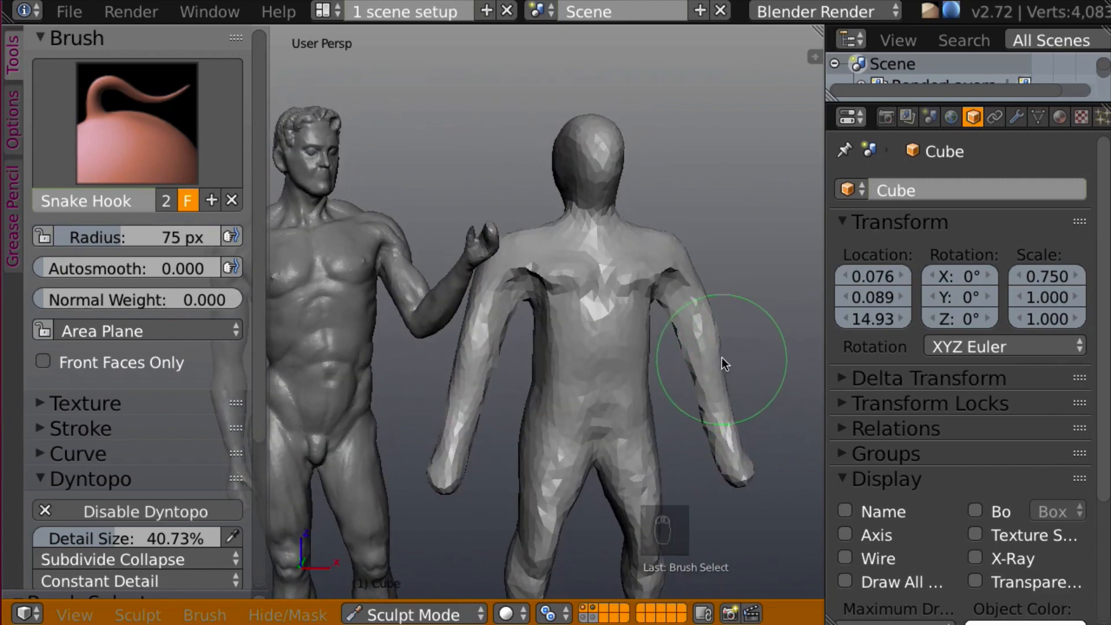
{"action": "key", "text": "c"}
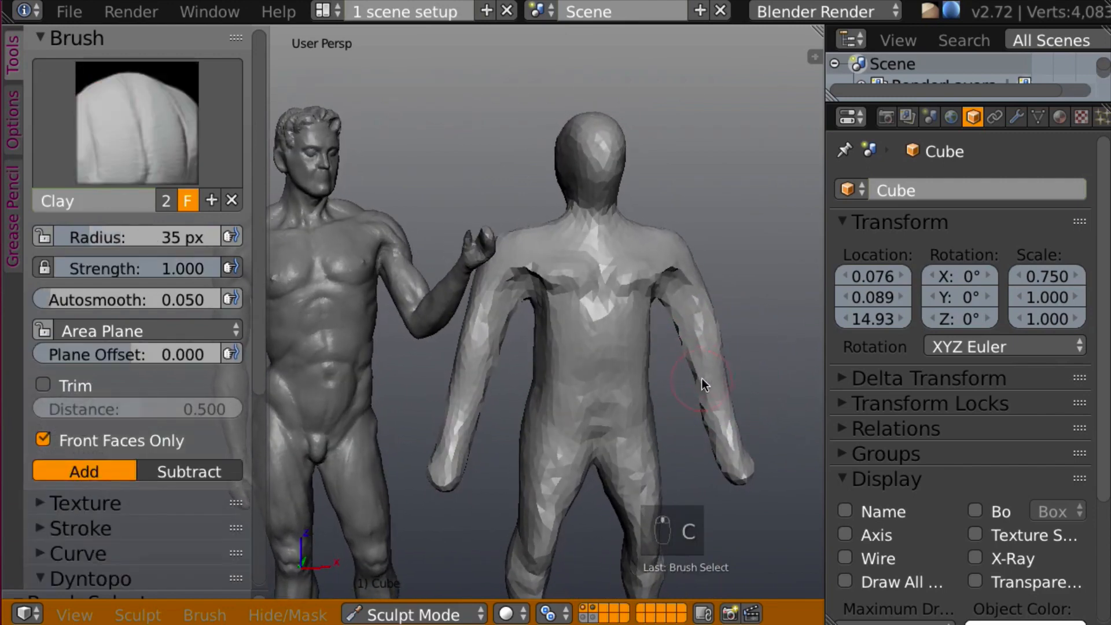
{"action": "mouse_move", "coordinate": [701, 377]}
{"action": "middle_mouse_down"}
{"action": "mouse_move", "coordinate": [692, 373]}
{"action": "mouse_move", "coordinate": [704, 353]}
{"action": "mouse_move", "coordinate": [624, 328]}
{"action": "mouse_move", "coordinate": [692, 310]}
{"action": "middle_mouse_up"}
{"action": "mouse_move", "coordinate": [692, 310]}
{"action": "left_mouse_down"}
{"action": "mouse_move", "coordinate": [672, 303]}
{"action": "mouse_move", "coordinate": [727, 283]}
{"action": "mouse_move", "coordinate": [725, 297]}
{"action": "left_mouse_up"}
{"action": "mouse_move", "coordinate": [719, 327]}
{"action": "middle_mouse_down"}
{"action": "mouse_move", "coordinate": [749, 293]}
{"action": "mouse_move", "coordinate": [695, 301]}
{"action": "middle_mouse_up"}
{"action": "mouse_move", "coordinate": [377, 290]}
{"action": "middle_mouse_down"}
{"action": "mouse_move", "coordinate": [707, 340]}
{"action": "mouse_move", "coordinate": [719, 310]}
{"action": "mouse_move", "coordinate": [588, 298]}
{"action": "middle_mouse_up"}
- Build up the chest and the side of the ribcage below the armpit with the Clay brush
{"action": "mouse_move", "coordinate": [588, 297]}
{"action": "left_mouse_down"}
{"action": "mouse_move", "coordinate": [601, 305]}
{"action": "mouse_move", "coordinate": [596, 318]}
{"action": "mouse_move", "coordinate": [592, 292]}
{"action": "mouse_move", "coordinate": [601, 336]}
{"action": "left_mouse_up"}
{"action": "mouse_move", "coordinate": [601, 335]}
{"action": "middle_mouse_down"}
{"action": "mouse_move", "coordinate": [697, 342]}
{"action": "mouse_move", "coordinate": [652, 310]}
{"action": "middle_mouse_up"}
{"action": "left_click_drag", "start_coordinate": [640, 310], "coordinate": [626, 335]}
{"action": "middle_click_drag", "start_coordinate": [627, 336], "coordinate": [648, 322]}
{"action": "mouse_move", "coordinate": [696, 334]}
{"action": "left_mouse_down"}
{"action": "mouse_move", "coordinate": [697, 318]}
{"action": "mouse_move", "coordinate": [675, 330]}
{"action": "mouse_move", "coordinate": [687, 323]}
{"action": "mouse_move", "coordinate": [667, 370]}
{"action": "mouse_move", "coordinate": [661, 361]}
{"action": "left_mouse_up"}
{"action": "middle_click_drag", "start_coordinate": [675, 297], "coordinate": [616, 310]}
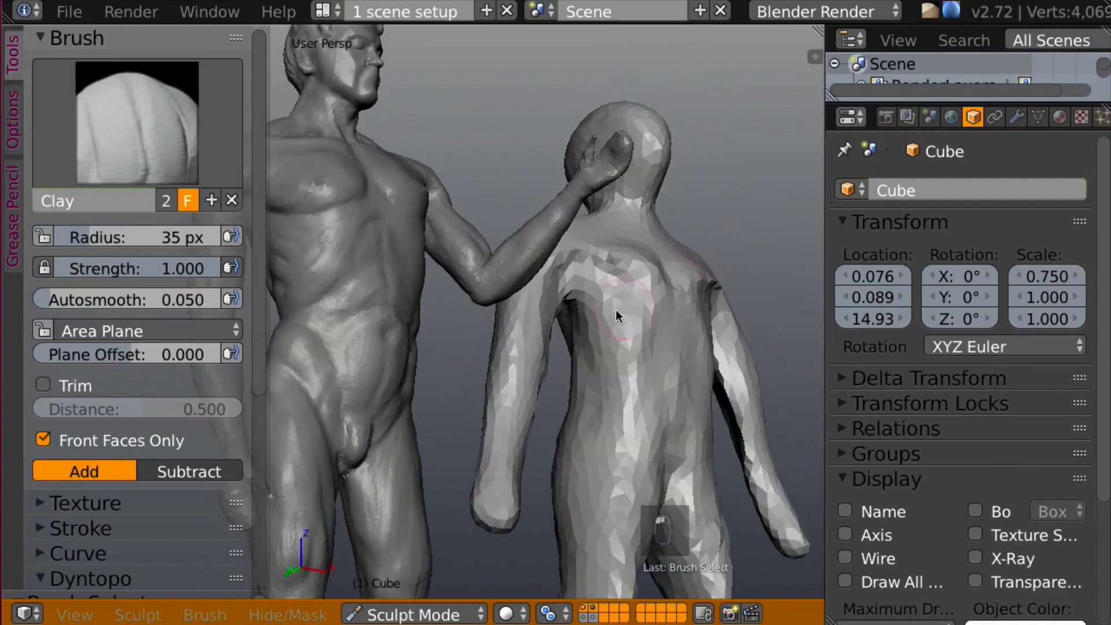
{"action": "mouse_move", "coordinate": [582, 320]}
{"action": "left_mouse_down"}
{"action": "mouse_move", "coordinate": [570, 297]}
{"action": "mouse_move", "coordinate": [591, 335]}
{"action": "left_mouse_up"}
- Compare the backs of both figures and refine the upper back beside the armpit with the Clay brush
{"action": "mouse_move", "coordinate": [590, 335]}
{"action": "middle_mouse_down"}
{"action": "mouse_move", "coordinate": [737, 303]}
{"action": "mouse_move", "coordinate": [801, 310]}
{"action": "mouse_move", "coordinate": [565, 317]}
{"action": "mouse_move", "coordinate": [620, 325]}
{"action": "mouse_move", "coordinate": [617, 312]}
{"action": "mouse_move", "coordinate": [695, 355]}
{"action": "middle_mouse_up"}
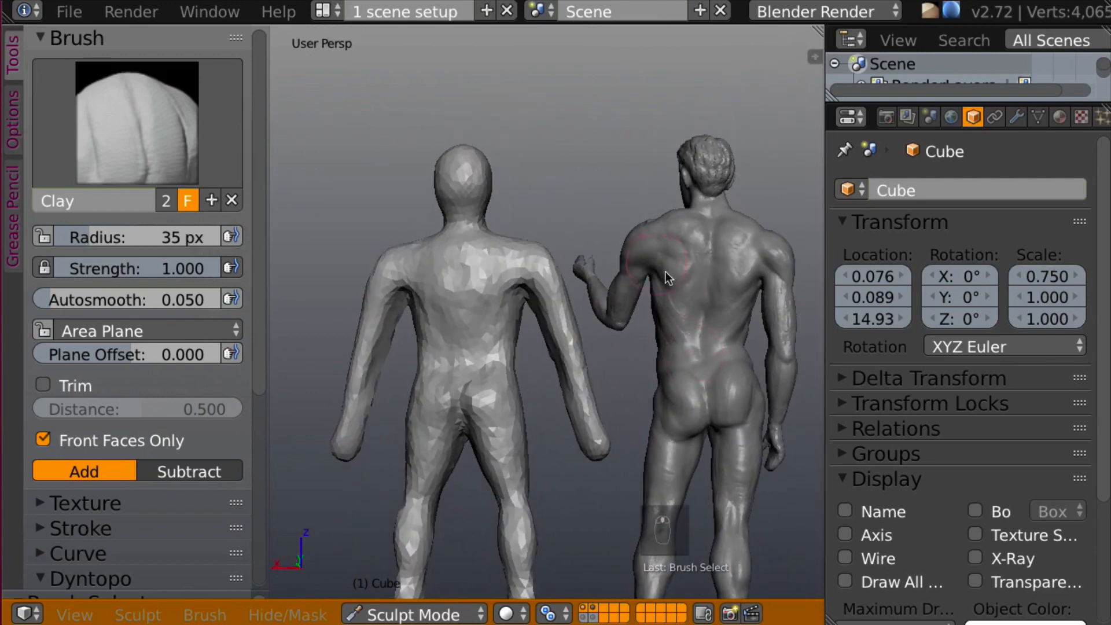
{"action": "mouse_move", "coordinate": [649, 326]}
{"action": "middle_mouse_down", "text": "ctrl"}
{"action": "mouse_move", "coordinate": [662, 282]}
{"action": "mouse_move", "coordinate": [587, 280]}
{"action": "middle_mouse_up", "text": "ctrl"}
{"action": "mouse_move", "coordinate": [565, 310]}
{"action": "left_mouse_down"}
{"action": "mouse_move", "coordinate": [571, 293]}
{"action": "mouse_move", "coordinate": [558, 335]}
{"action": "left_mouse_up"}
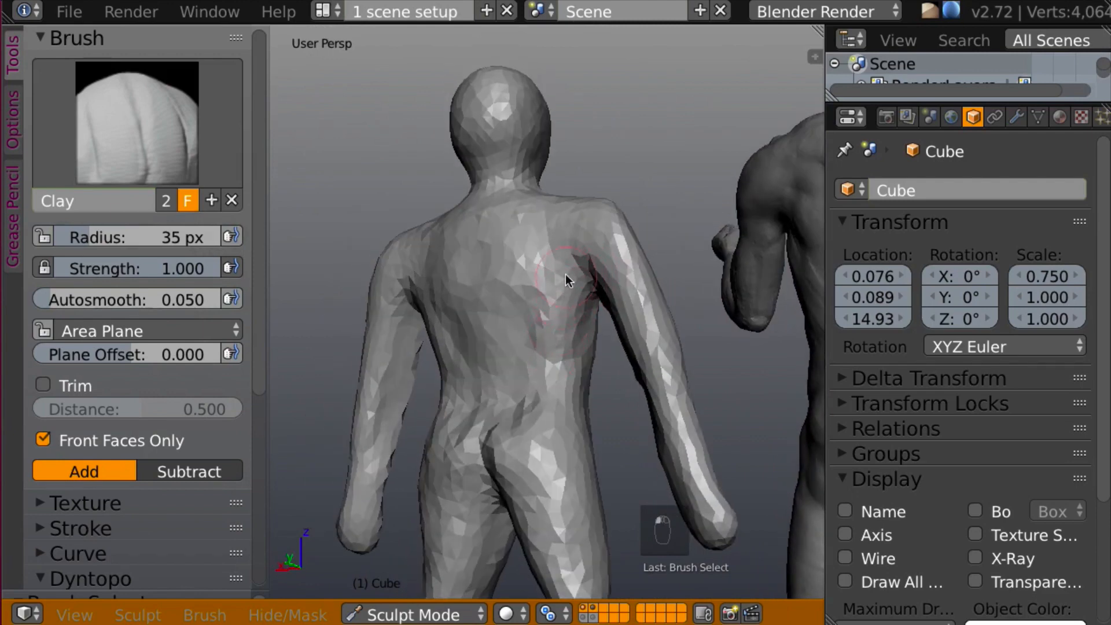
{"action": "mouse_move", "coordinate": [547, 331]}
{"action": "middle_mouse_down"}
{"action": "mouse_move", "coordinate": [568, 335]}
{"action": "mouse_move", "coordinate": [509, 353]}
{"action": "mouse_move", "coordinate": [568, 339]}
{"action": "mouse_move", "coordinate": [568, 387]}
{"action": "mouse_move", "coordinate": [588, 365]}
{"action": "mouse_move", "coordinate": [575, 336]}
{"action": "middle_mouse_up"}
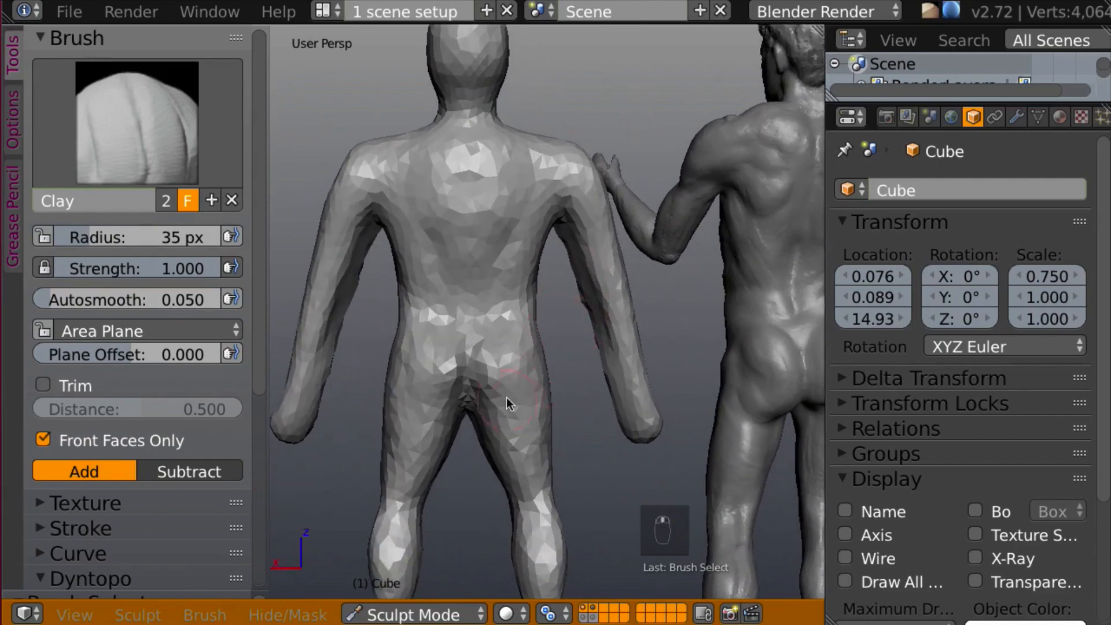
- Build up the buttocks and hips with the Clay brush, following the reference figure's back view
{"action": "mouse_move", "coordinate": [519, 402]}
{"action": "left_mouse_down"}
{"action": "mouse_move", "coordinate": [506, 368]}
{"action": "mouse_move", "coordinate": [516, 391]}
{"action": "mouse_move", "coordinate": [516, 370]}
{"action": "mouse_move", "coordinate": [515, 399]}
{"action": "left_mouse_up"}
{"action": "mouse_move", "coordinate": [515, 400]}
{"action": "middle_mouse_down"}
{"action": "mouse_move", "coordinate": [558, 381]}
{"action": "mouse_move", "coordinate": [483, 379]}
{"action": "middle_mouse_up"}
{"action": "mouse_move", "coordinate": [527, 344]}
{"action": "left_mouse_down"}
{"action": "mouse_move", "coordinate": [552, 354]}
{"action": "mouse_move", "coordinate": [538, 325]}
{"action": "mouse_move", "coordinate": [526, 333]}
{"action": "left_mouse_up"}
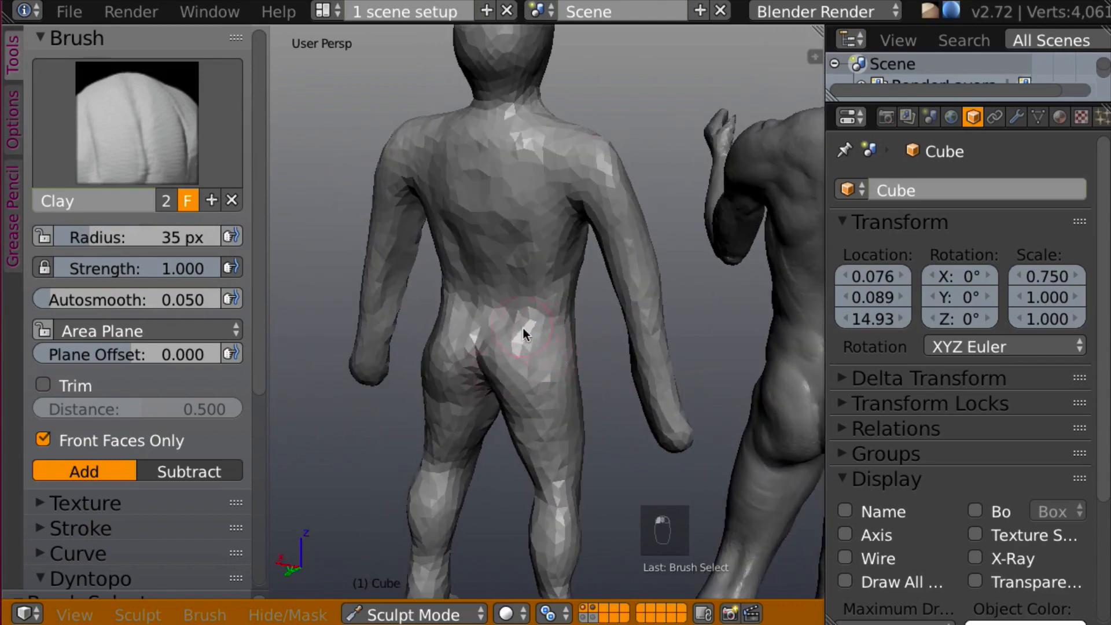
{"action": "mouse_move", "coordinate": [538, 336]}
{"action": "middle_mouse_down"}
{"action": "mouse_move", "coordinate": [605, 343]}
{"action": "mouse_move", "coordinate": [625, 300]}
{"action": "mouse_move", "coordinate": [601, 288]}
{"action": "mouse_move", "coordinate": [591, 353]}
{"action": "mouse_move", "coordinate": [550, 336]}
{"action": "mouse_move", "coordinate": [603, 341]}
{"action": "mouse_move", "coordinate": [592, 335]}
{"action": "mouse_move", "coordinate": [611, 314]}
{"action": "middle_mouse_up"}
{"action": "scroll", "coordinate": [541, 346], "scroll_direction": "down", "scroll_amount": 2}
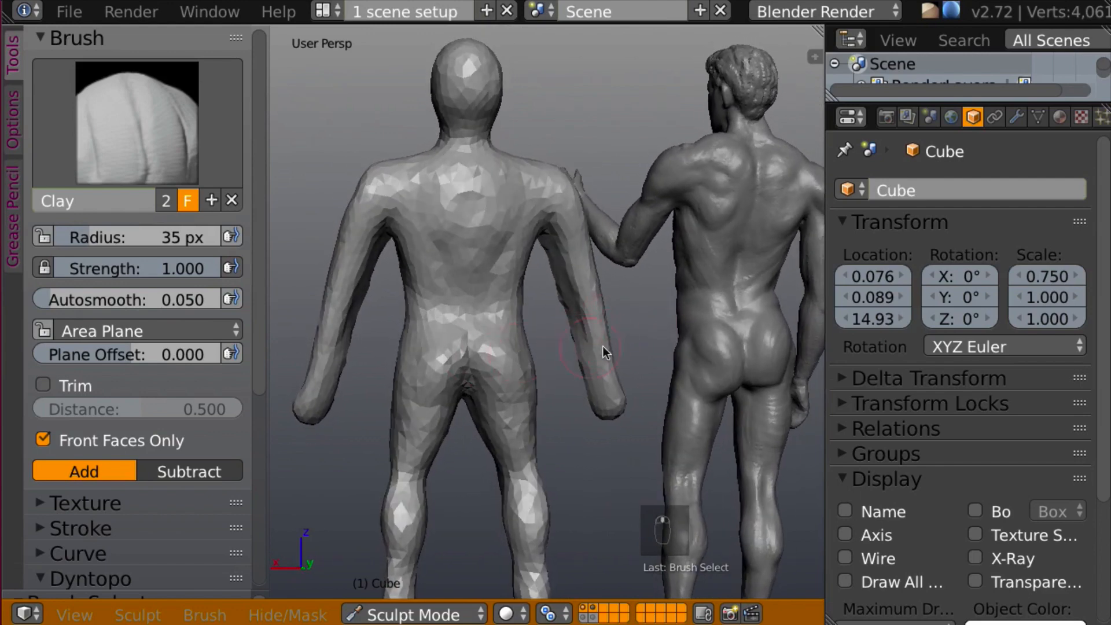
{"action": "middle_click_drag", "start_coordinate": [673, 342], "coordinate": [516, 409]}
{"action": "left_click_drag", "start_coordinate": [505, 413], "coordinate": [536, 400]}
{"action": "mouse_move", "coordinate": [536, 400]}
{"action": "middle_mouse_down"}
{"action": "mouse_move", "coordinate": [581, 409]}
{"action": "mouse_move", "coordinate": [574, 380]}
{"action": "middle_mouse_up"}
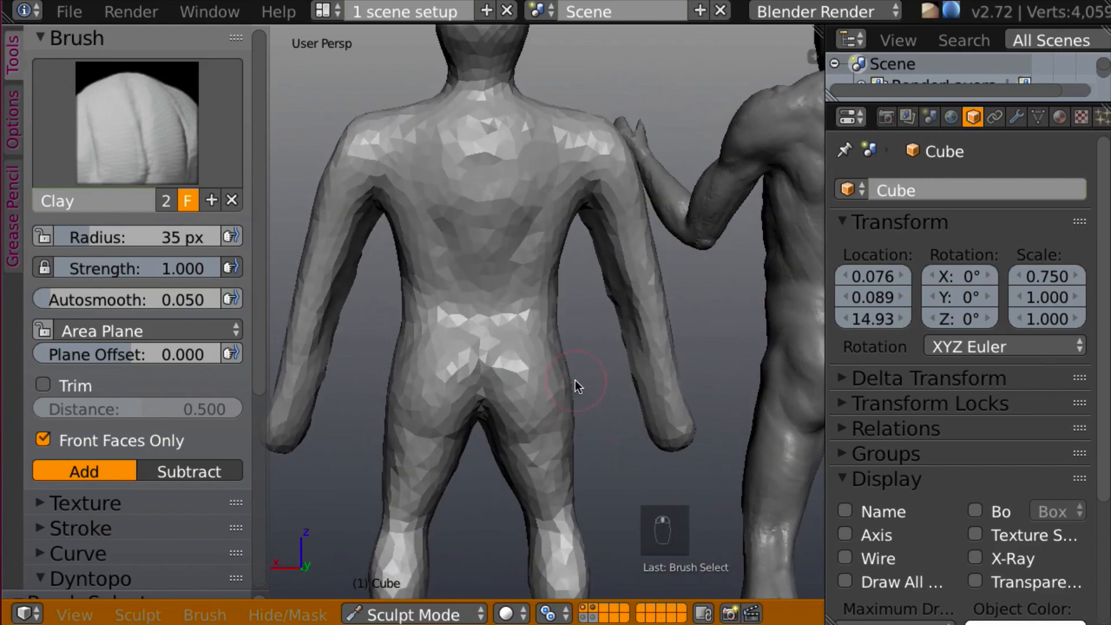
- Carve the folds beneath both buttocks with the Crease brush at 24 px
{"action": "key", "text": "shift+c"}
{"action": "left_click_drag", "start_coordinate": [568, 414], "coordinate": [544, 434]}
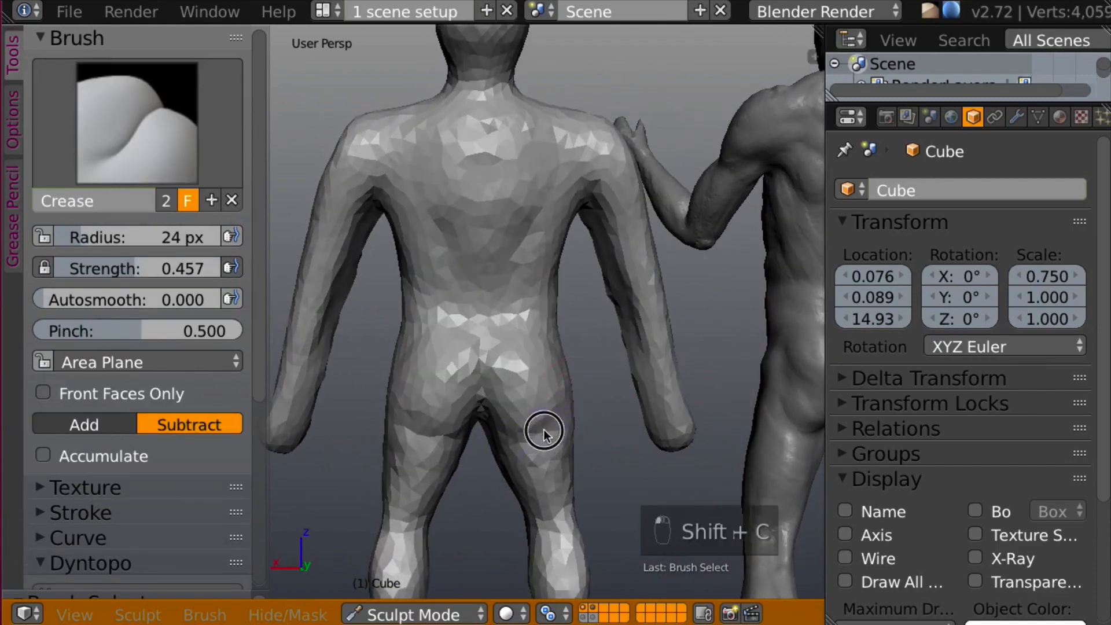
{"action": "middle_click_drag", "start_coordinate": [502, 432], "coordinate": [449, 417]}
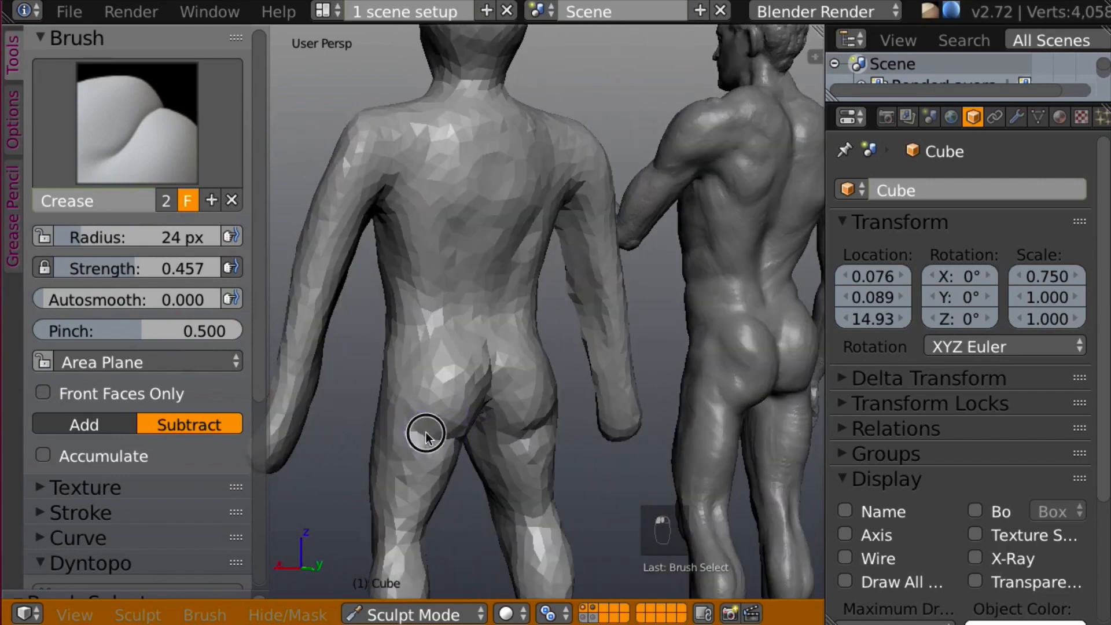
{"action": "mouse_move", "coordinate": [409, 406]}
{"action": "middle_mouse_down"}
{"action": "mouse_move", "coordinate": [616, 401]}
{"action": "mouse_move", "coordinate": [397, 401]}
{"action": "middle_mouse_up"}
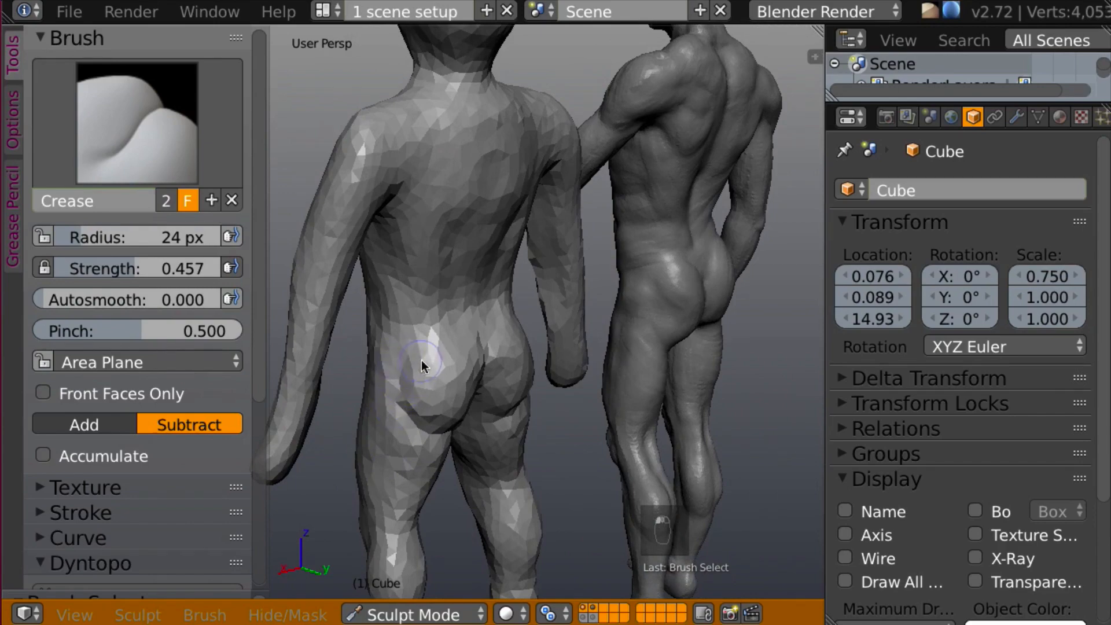
- Refine the buttocks and the backs of the upper thighs around the folds with the Clay brush
{"action": "key", "text": "c"}
{"action": "mouse_move", "coordinate": [422, 324]}
{"action": "middle_mouse_down"}
{"action": "mouse_move", "coordinate": [400, 341]}
{"action": "mouse_move", "coordinate": [416, 321]}
{"action": "middle_mouse_up"}
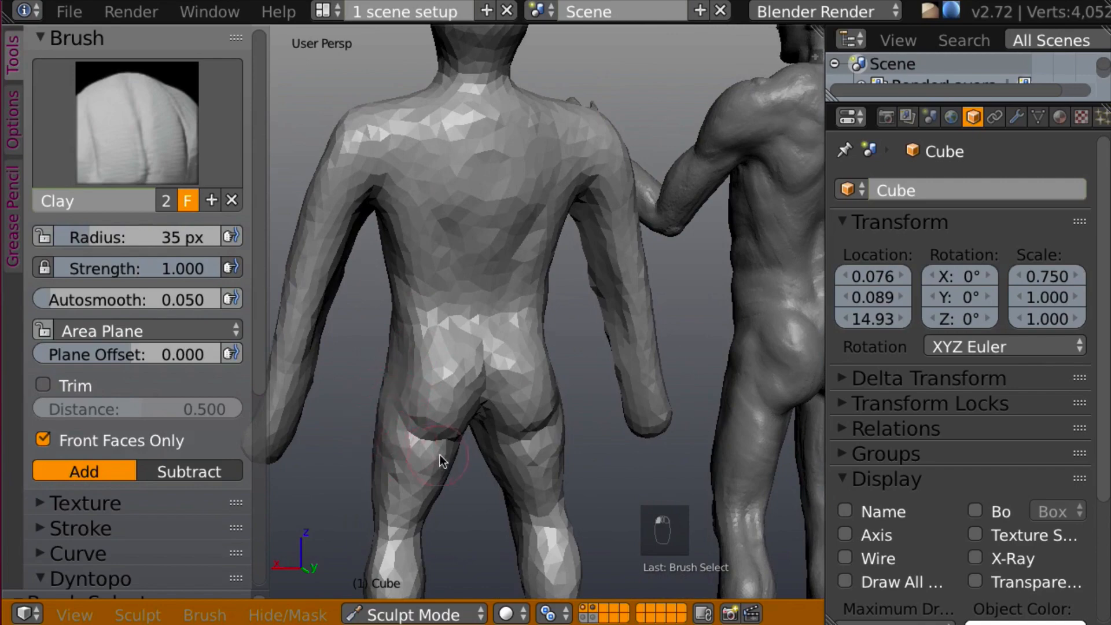
{"action": "middle_click_drag", "start_coordinate": [439, 454], "coordinate": [457, 399]}
{"action": "left_click_drag", "start_coordinate": [463, 427], "coordinate": [453, 430]}
{"action": "mouse_move", "coordinate": [453, 430]}
{"action": "middle_mouse_down"}
{"action": "mouse_move", "coordinate": [522, 456]}
{"action": "mouse_move", "coordinate": [544, 484]}
{"action": "mouse_move", "coordinate": [560, 367]}
{"action": "mouse_move", "coordinate": [508, 352]}
{"action": "mouse_move", "coordinate": [515, 286]}
{"action": "mouse_move", "coordinate": [546, 299]}
{"action": "mouse_move", "coordinate": [553, 362]}
{"action": "mouse_move", "coordinate": [733, 317]}
{"action": "middle_mouse_up"}
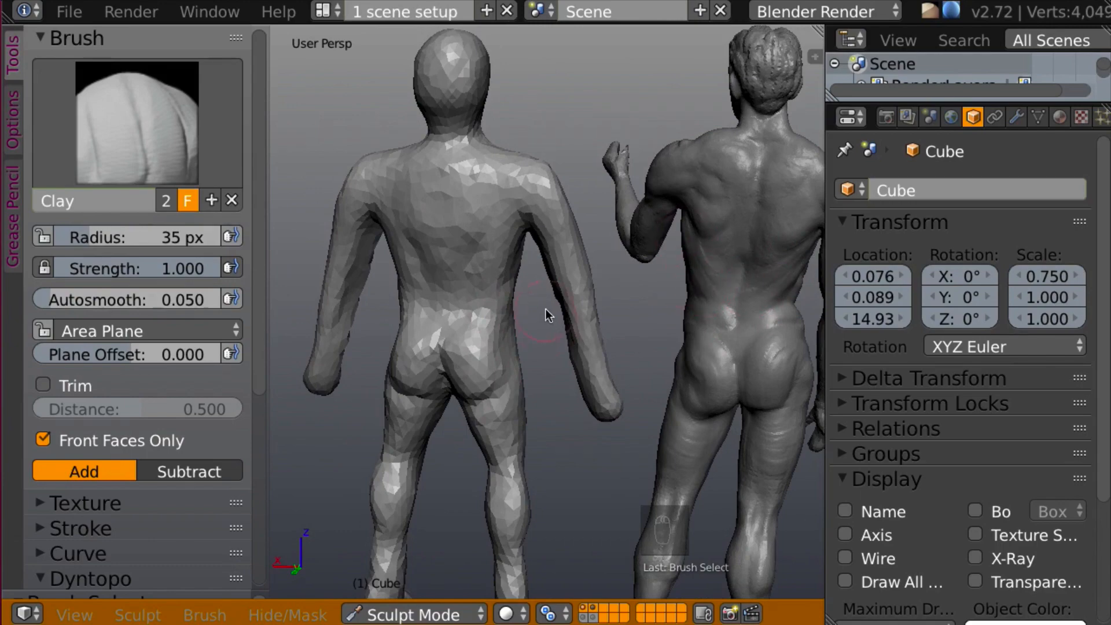
- Build up the sides of the back below the armpits with the Clay brush
{"action": "middle_click_drag", "start_coordinate": [547, 309], "coordinate": [530, 199]}
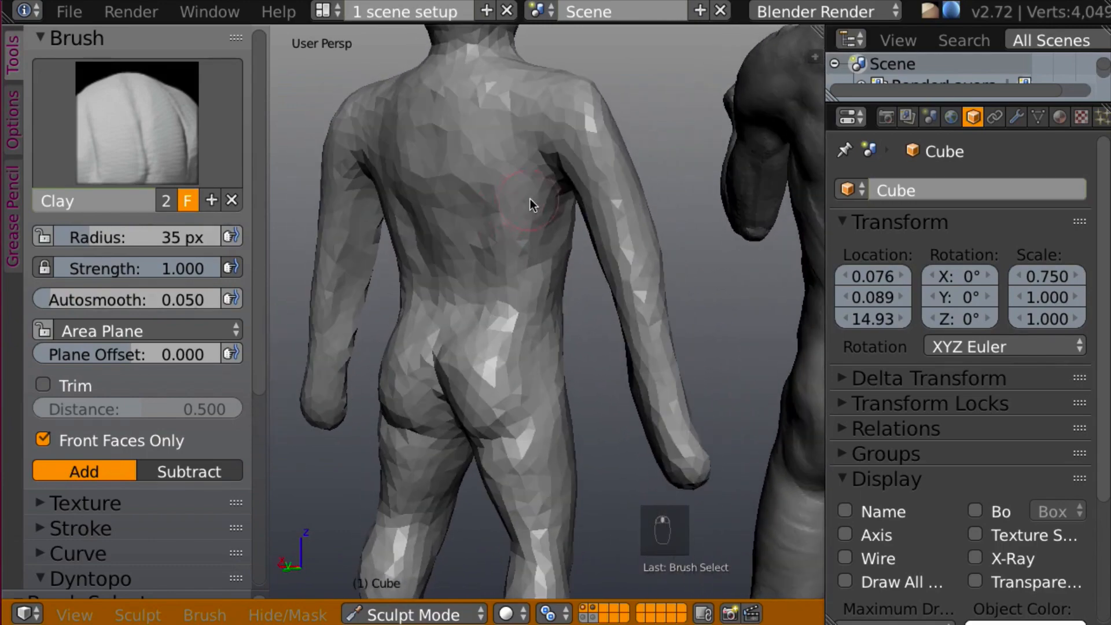
{"action": "mouse_move", "coordinate": [542, 185]}
{"action": "left_mouse_down"}
{"action": "mouse_move", "coordinate": [536, 213]}
{"action": "mouse_move", "coordinate": [543, 204]}
{"action": "left_mouse_up"}
{"action": "mouse_move", "coordinate": [501, 259]}
{"action": "left_mouse_down"}
{"action": "mouse_move", "coordinate": [536, 208]}
{"action": "mouse_move", "coordinate": [488, 280]}
{"action": "mouse_move", "coordinate": [544, 217]}
{"action": "left_mouse_up"}
{"action": "middle_click_drag", "start_coordinate": [544, 217], "coordinate": [456, 241]}
{"action": "middle_click_drag", "start_coordinate": [415, 206], "coordinate": [349, 203]}
{"action": "mouse_move", "coordinate": [348, 203]}
{"action": "left_mouse_down"}
{"action": "mouse_move", "coordinate": [337, 158]}
{"action": "mouse_move", "coordinate": [385, 203]}
{"action": "left_mouse_up"}
{"action": "middle_click_drag", "start_coordinate": [386, 203], "coordinate": [516, 216]}
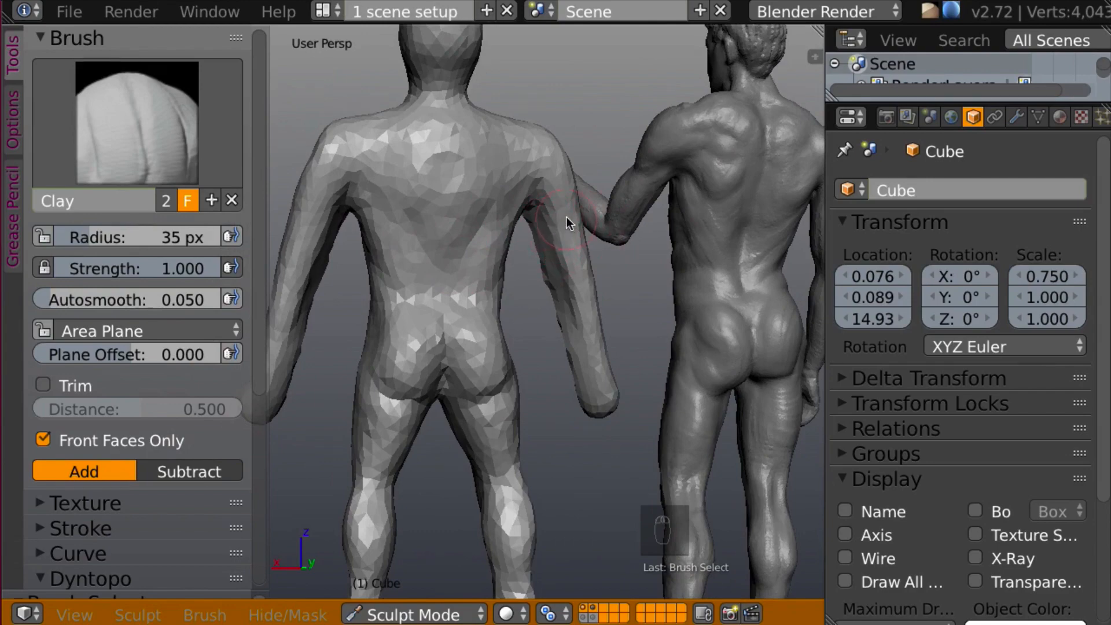
- Carve the spine groove from the base of the neck to the buttocks with the Crease brush, then return to the Clay brush
{"action": "key", "text": "shift+c"}
{"action": "middle_click_drag", "start_coordinate": [550, 232], "coordinate": [530, 235]}
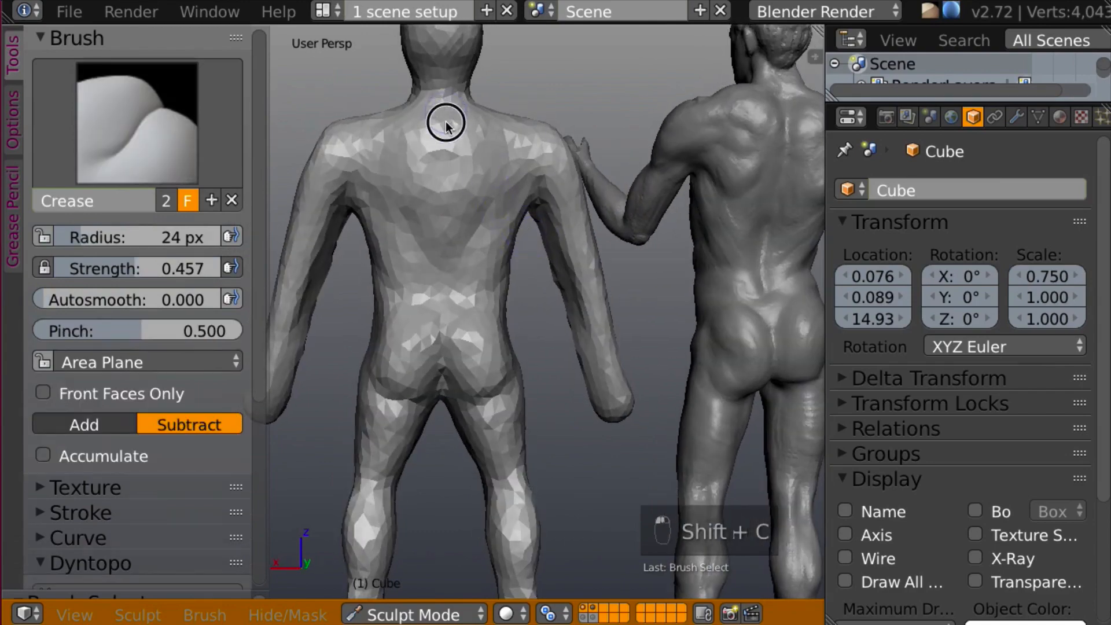
{"action": "mouse_move", "coordinate": [446, 124]}
{"action": "left_mouse_down"}
{"action": "mouse_move", "coordinate": [446, 92]}
{"action": "mouse_move", "coordinate": [442, 397]}
{"action": "mouse_move", "coordinate": [447, 292]}
{"action": "mouse_move", "coordinate": [443, 382]}
{"action": "left_mouse_up"}
{"action": "mouse_move", "coordinate": [442, 382]}
{"action": "middle_mouse_down"}
{"action": "mouse_move", "coordinate": [501, 384]}
{"action": "mouse_move", "coordinate": [413, 374]}
{"action": "mouse_move", "coordinate": [564, 289]}
{"action": "mouse_move", "coordinate": [543, 363]}
{"action": "mouse_move", "coordinate": [561, 376]}
{"action": "mouse_move", "coordinate": [543, 329]}
{"action": "mouse_move", "coordinate": [513, 308]}
{"action": "mouse_move", "coordinate": [550, 273]}
{"action": "middle_mouse_up"}
{"action": "key", "text": "c"}
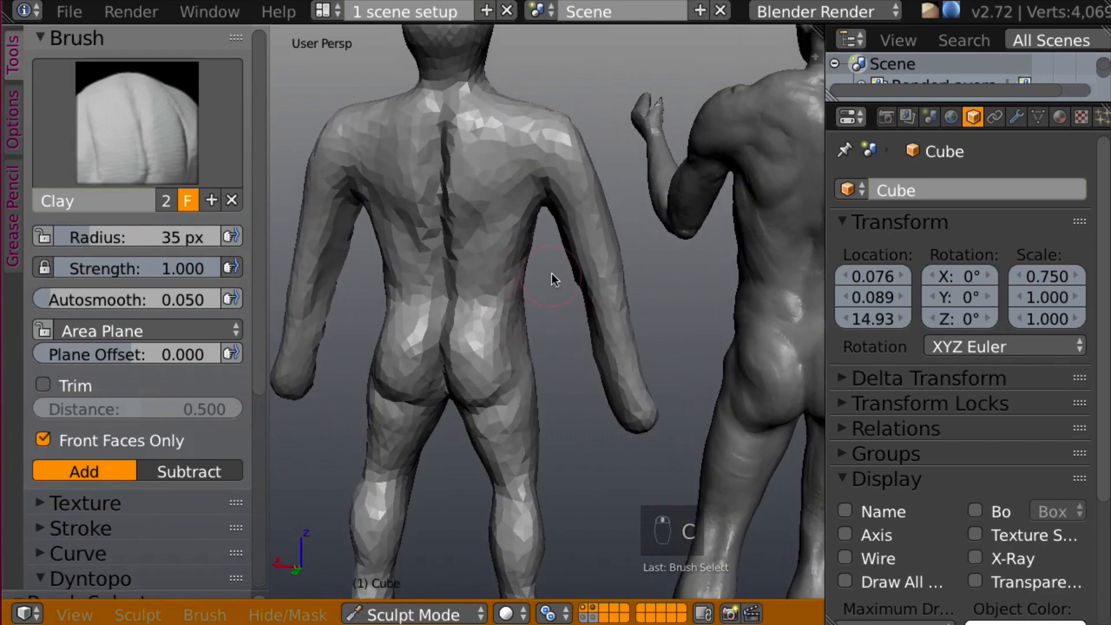
- Build up the muscle columns beside the spine on the upper and middle back with the Clay brush
{"action": "scroll", "coordinate": [550, 273], "scroll_direction": "up", "scroll_amount": 2}
{"action": "left_click_drag", "start_coordinate": [421, 116], "coordinate": [418, 162]}
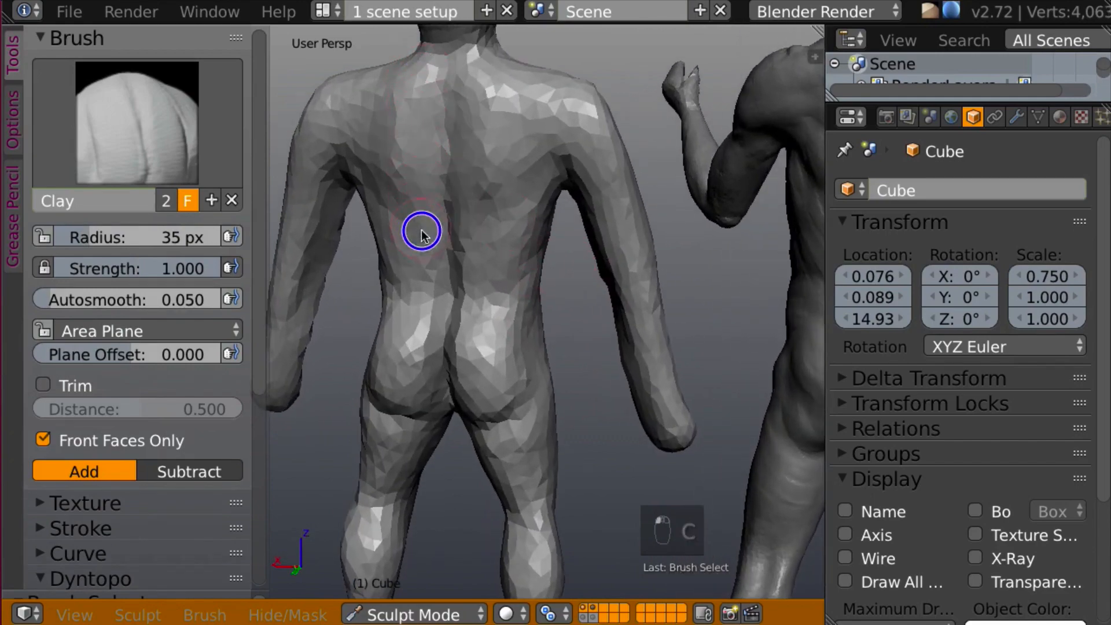
{"action": "left_click_drag", "start_coordinate": [421, 231], "coordinate": [426, 191]}
{"action": "middle_click_drag", "start_coordinate": [428, 174], "coordinate": [491, 129]}
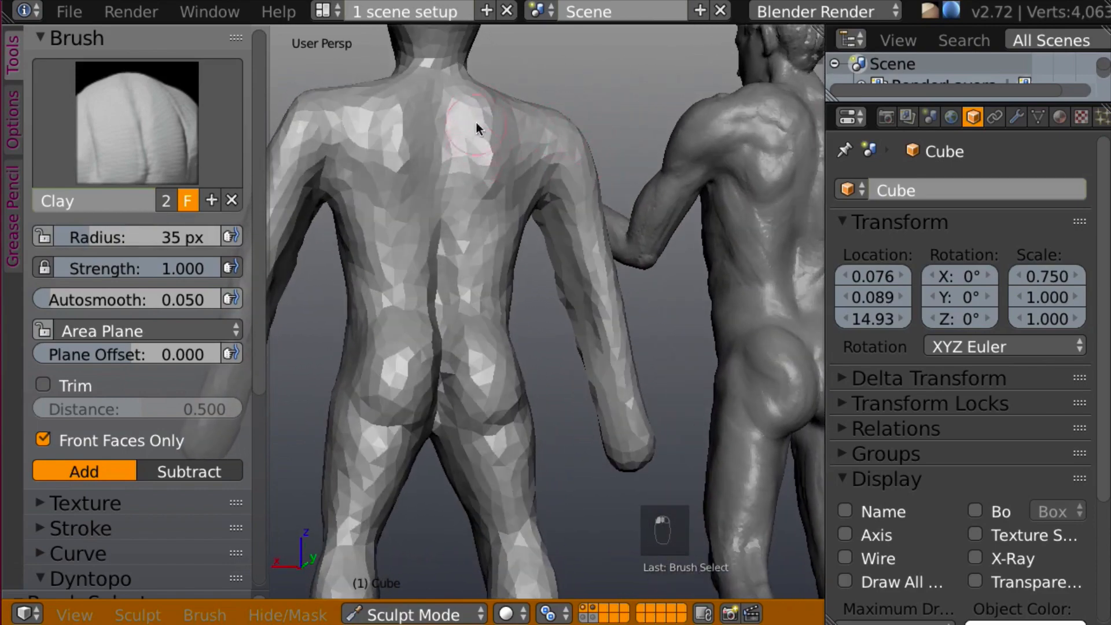
{"action": "scroll", "coordinate": [414, 158], "scroll_direction": "down", "scroll_amount": 6}
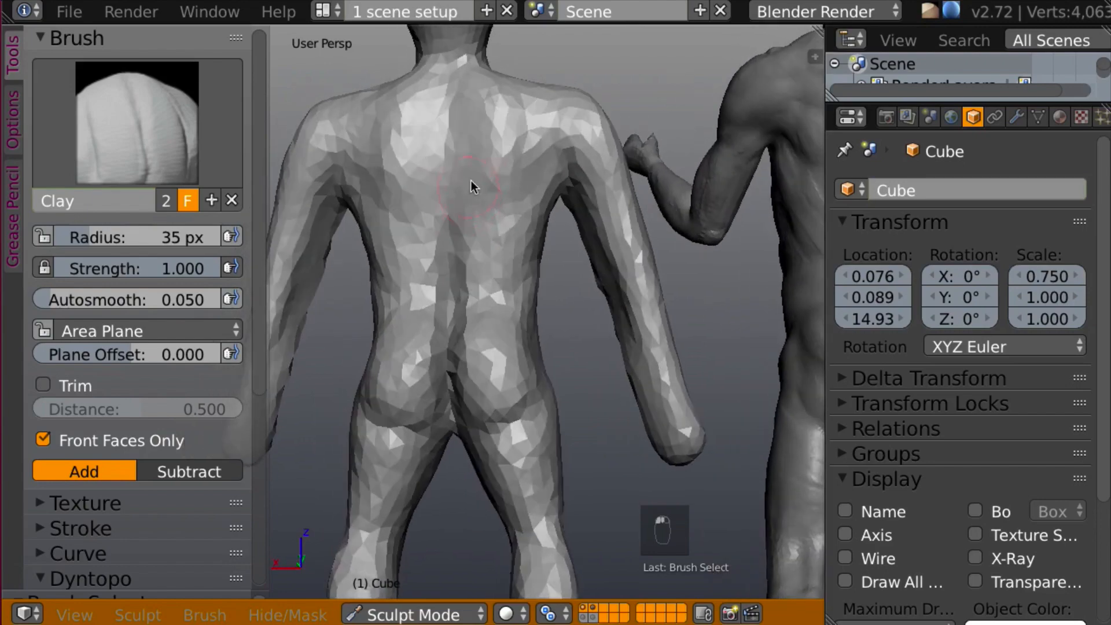
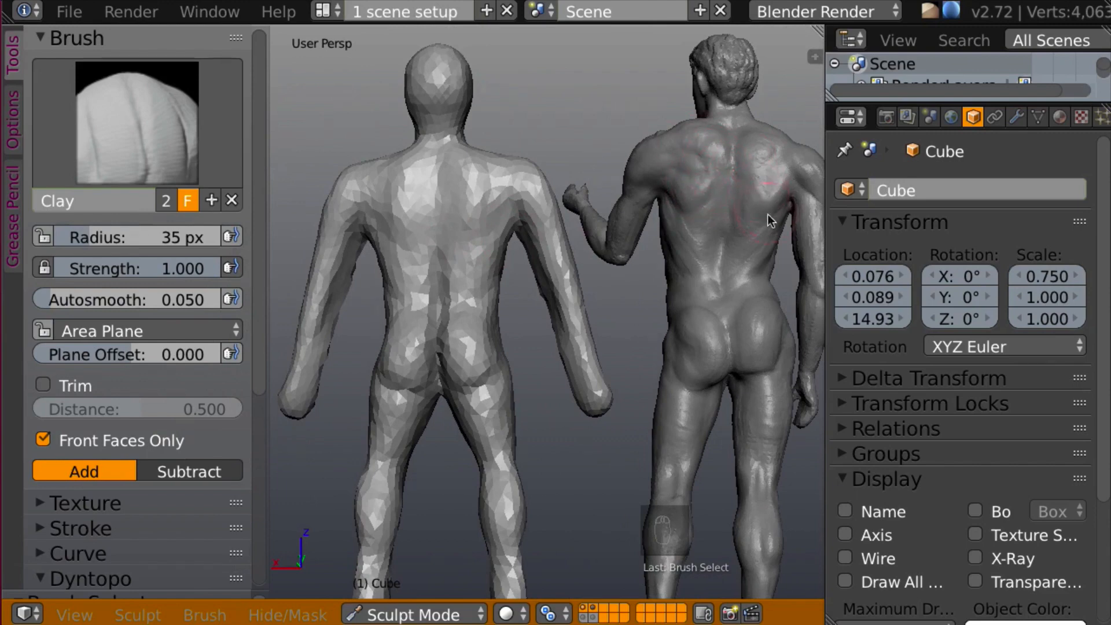
{"action": "middle_click_drag", "start_coordinate": [768, 214], "coordinate": [744, 269]}
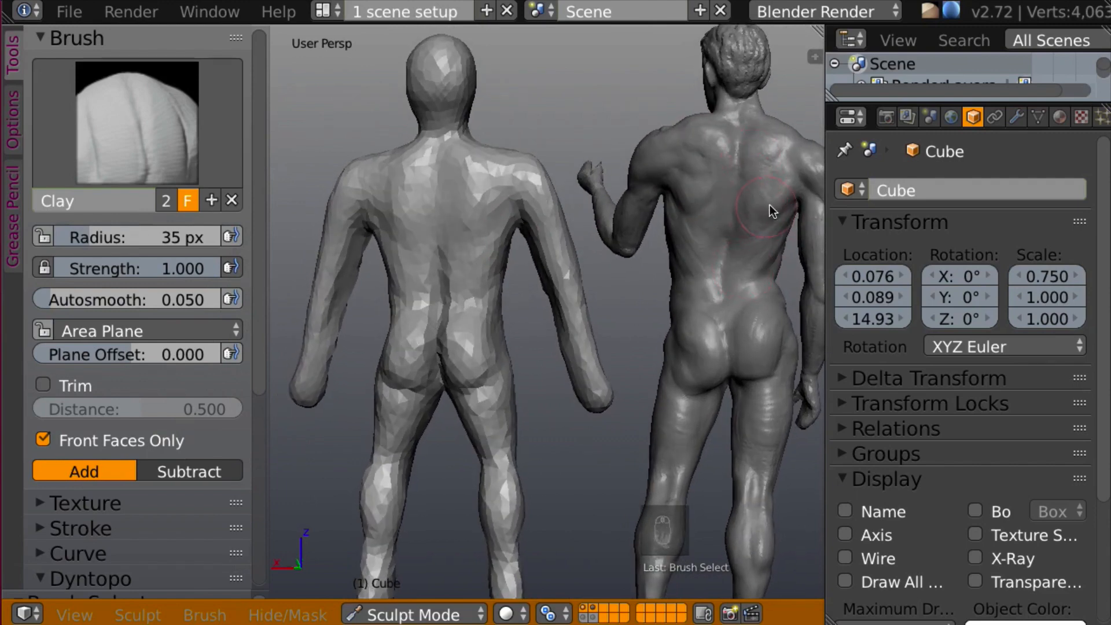
{"action": "middle_click_drag", "start_coordinate": [602, 252], "coordinate": [610, 226], "text": "ctrl"}
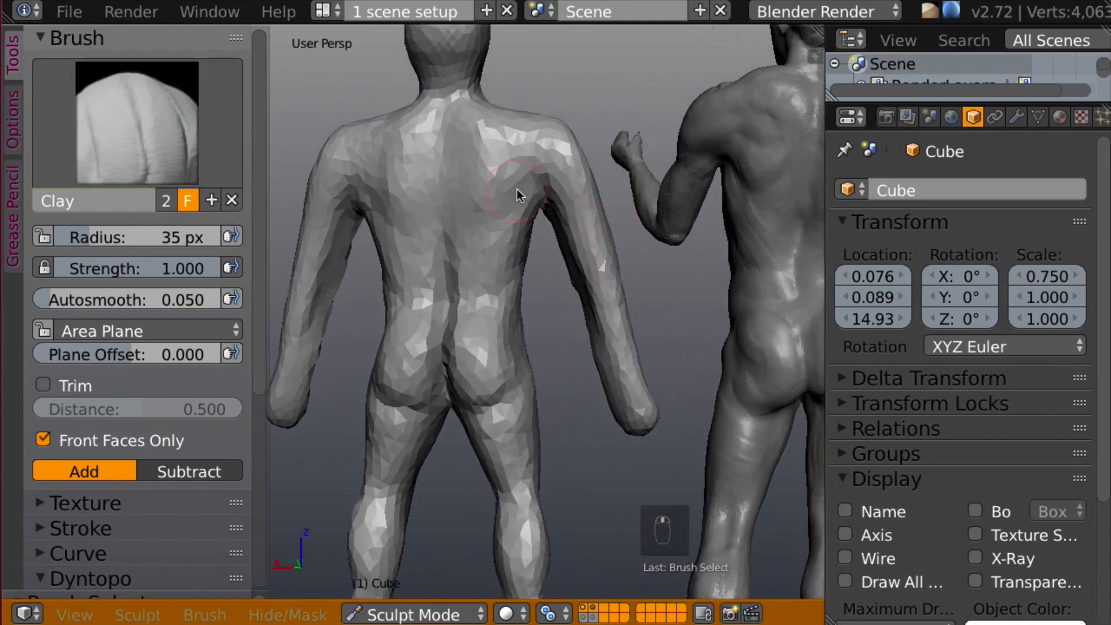
- Carve the inner and lower borders of the shoulder blades with the Crease brush
{"action": "key", "text": "shift+c"}
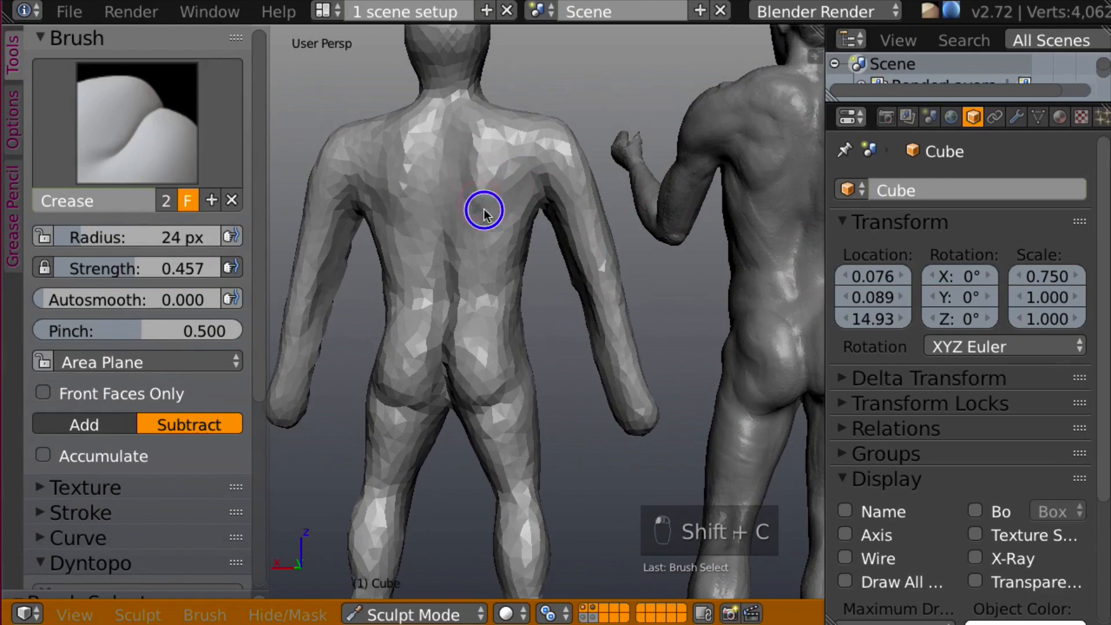
{"action": "middle_click_drag", "start_coordinate": [612, 210], "coordinate": [650, 207]}
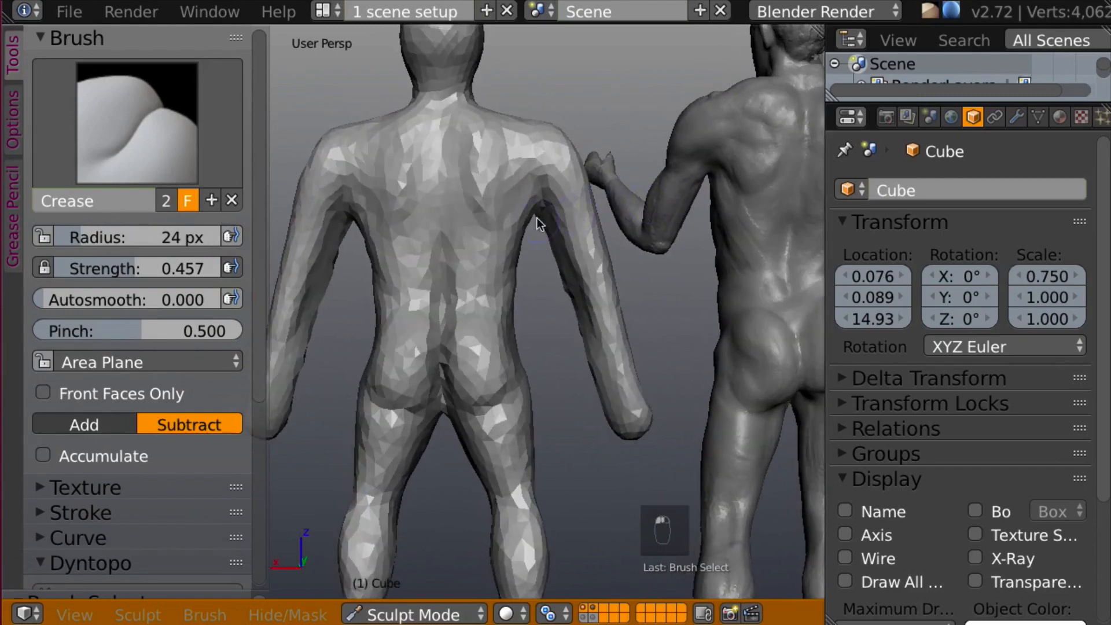
{"action": "middle_click_drag", "start_coordinate": [583, 224], "coordinate": [612, 207]}
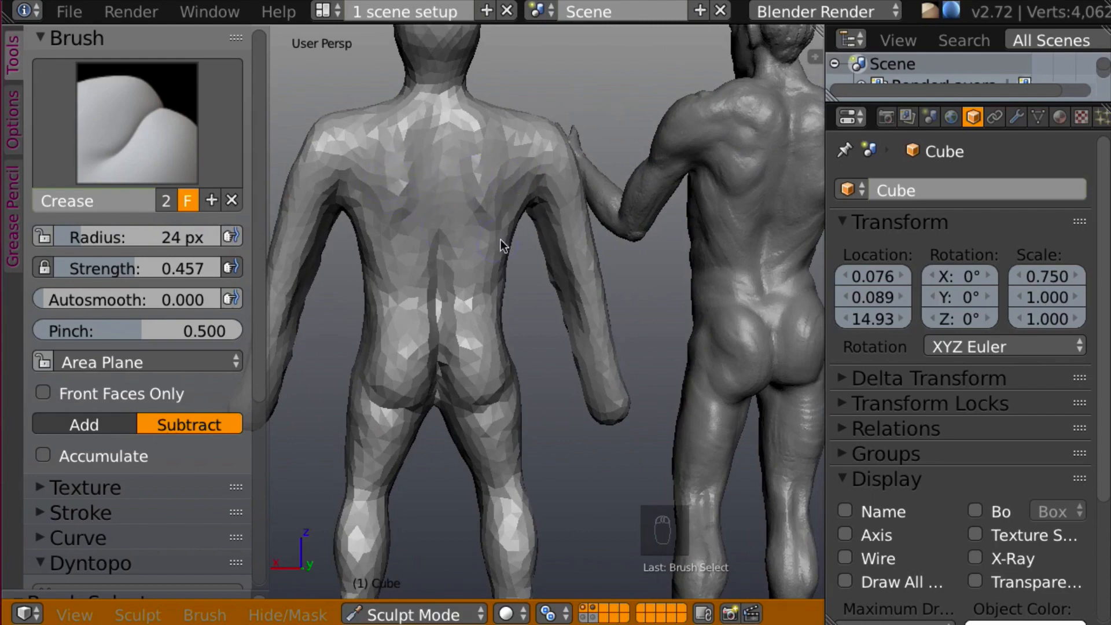
{"action": "middle_click_drag", "start_coordinate": [500, 238], "coordinate": [464, 231]}
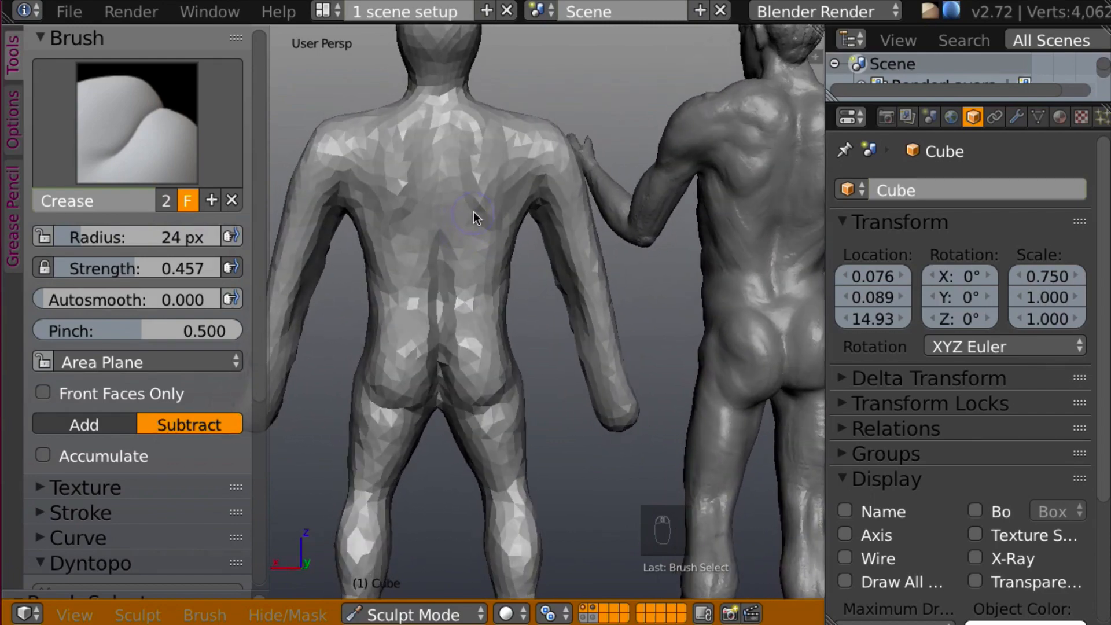
- Fill in the backs of the shoulders and the base of the neck with the Clay brush
{"action": "key", "text": "c"}
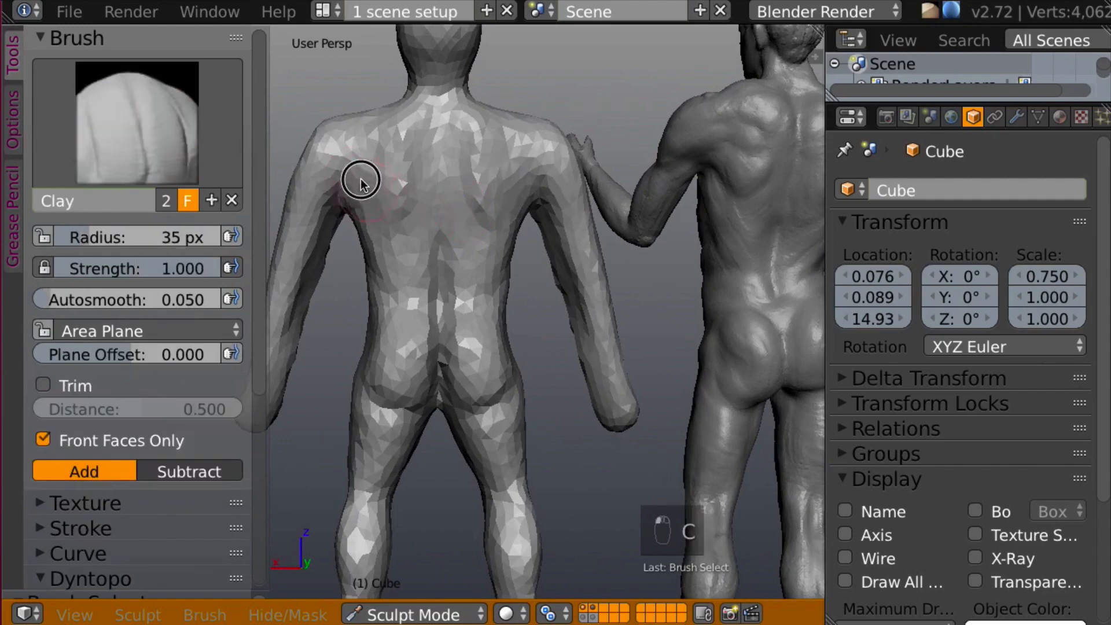
{"action": "mouse_move", "coordinate": [360, 179]}
{"action": "left_mouse_down"}
{"action": "mouse_move", "coordinate": [387, 176]}
{"action": "mouse_move", "coordinate": [359, 171]}
{"action": "left_mouse_up"}
{"action": "mouse_move", "coordinate": [499, 138]}
{"action": "middle_mouse_down"}
{"action": "mouse_move", "coordinate": [479, 132]}
{"action": "mouse_move", "coordinate": [500, 152]}
{"action": "middle_mouse_up"}
{"action": "left_click_drag", "start_coordinate": [447, 107], "coordinate": [443, 91]}
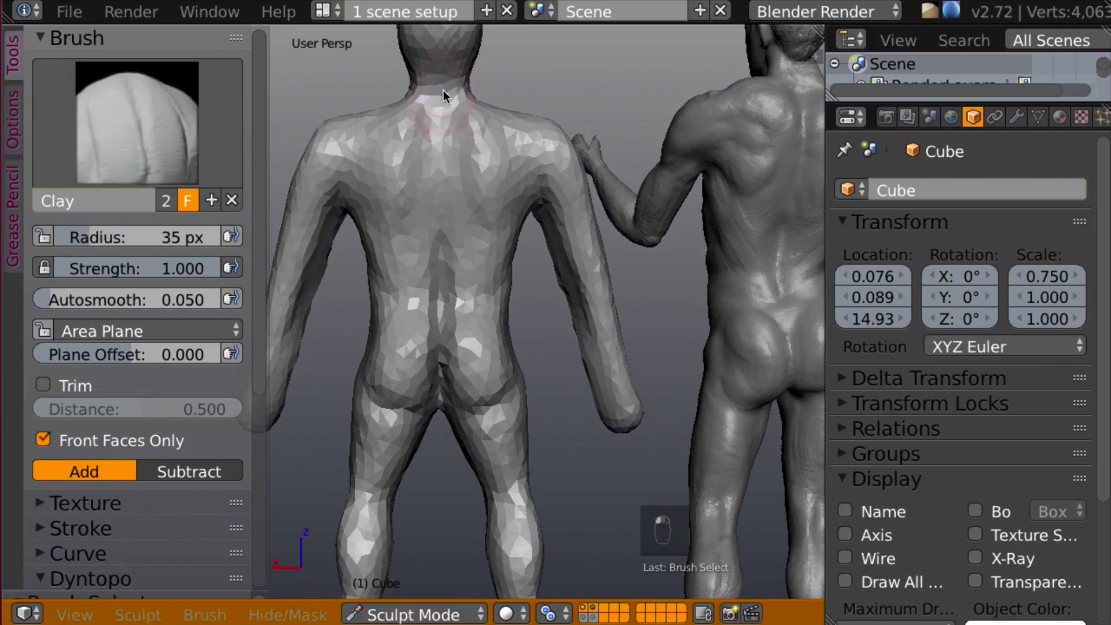
{"action": "middle_click_drag", "start_coordinate": [484, 97], "coordinate": [501, 144], "text": "shift"}
- Hide the tool shelf and refine the front of the body between the outer chest and the armpit
{"action": "mouse_move", "coordinate": [435, 138]}
{"action": "middle_mouse_down"}
{"action": "mouse_move", "coordinate": [605, 112]}
{"action": "mouse_move", "coordinate": [591, 119]}
{"action": "mouse_move", "coordinate": [671, 132]}
{"action": "mouse_move", "coordinate": [575, 159]}
{"action": "mouse_move", "coordinate": [536, 235]}
{"action": "mouse_move", "coordinate": [641, 216]}
{"action": "mouse_move", "coordinate": [754, 225]}
{"action": "mouse_move", "coordinate": [717, 202]}
{"action": "mouse_move", "coordinate": [527, 223]}
{"action": "mouse_move", "coordinate": [572, 228]}
{"action": "mouse_move", "coordinate": [625, 214]}
{"action": "mouse_move", "coordinate": [605, 230]}
{"action": "mouse_move", "coordinate": [635, 279]}
{"action": "middle_mouse_up"}
{"action": "key", "text": "t"}
{"action": "left_click", "coordinate": [636, 279]}
{"action": "left_click_drag", "start_coordinate": [636, 279], "coordinate": [632, 278]}
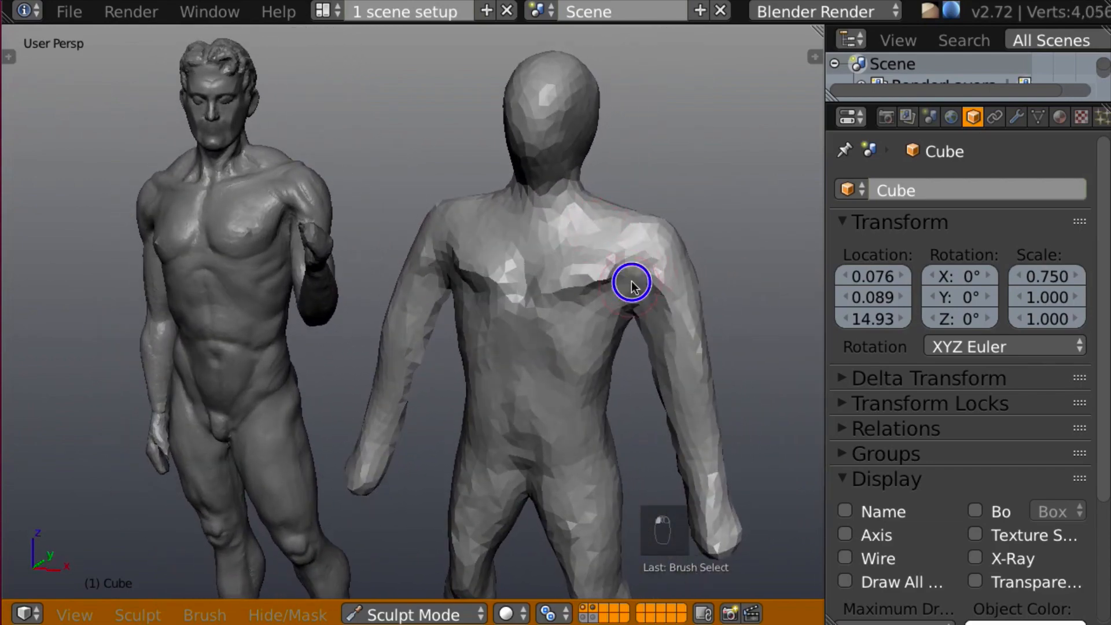
{"action": "mouse_move", "coordinate": [632, 278]}
{"action": "middle_mouse_down"}
{"action": "mouse_move", "coordinate": [740, 210]}
{"action": "mouse_move", "coordinate": [714, 205]}
{"action": "mouse_move", "coordinate": [701, 252]}
{"action": "mouse_move", "coordinate": [686, 228]}
{"action": "mouse_move", "coordinate": [665, 249]}
{"action": "mouse_move", "coordinate": [678, 220]}
{"action": "middle_mouse_up"}
{"action": "scroll", "coordinate": [678, 220], "scroll_direction": "up", "scroll_amount": 2}
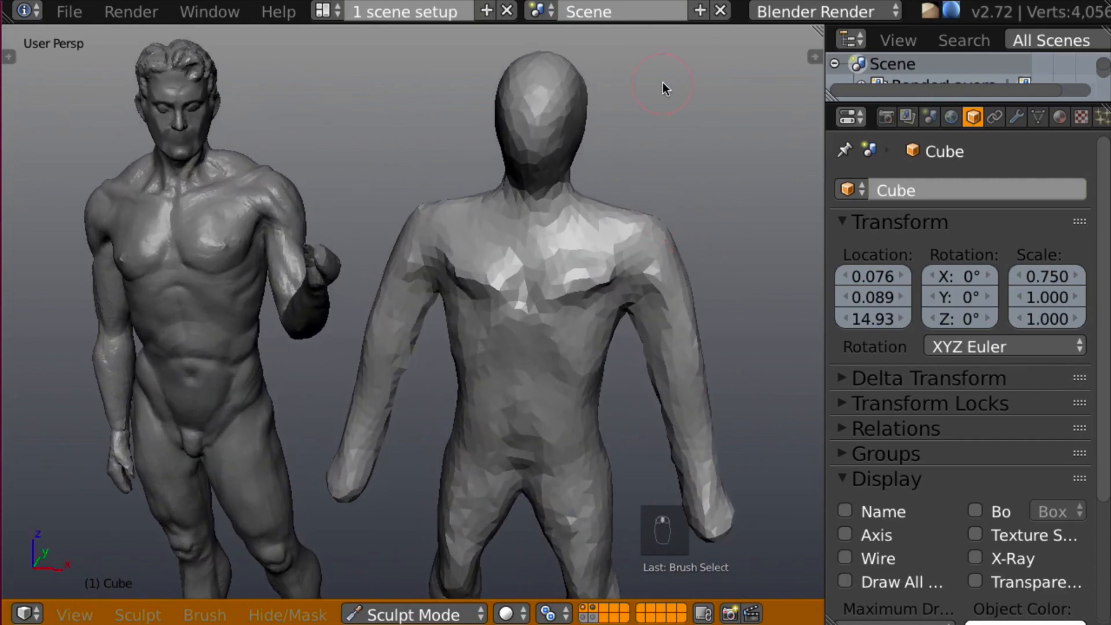
- Show the head-height guides on both figures to compare their shoulder and chest proportions, and hide the guides again
{"action": "left_click", "coordinate": [582, 618], "text": "shift"}
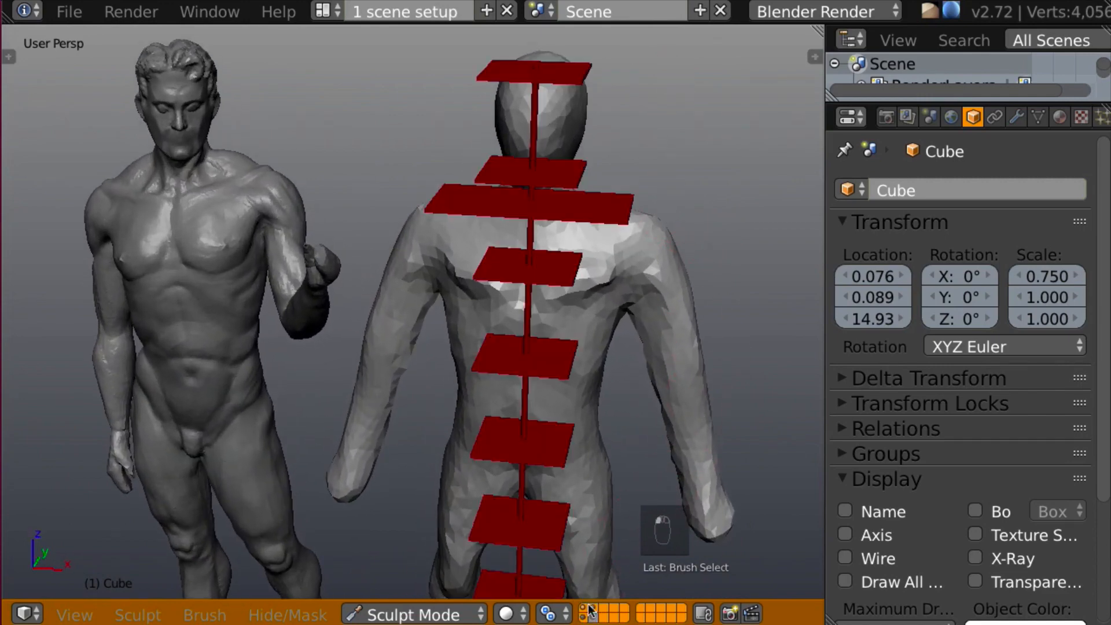
{"action": "middle_click_drag", "start_coordinate": [695, 455], "coordinate": [741, 407]}
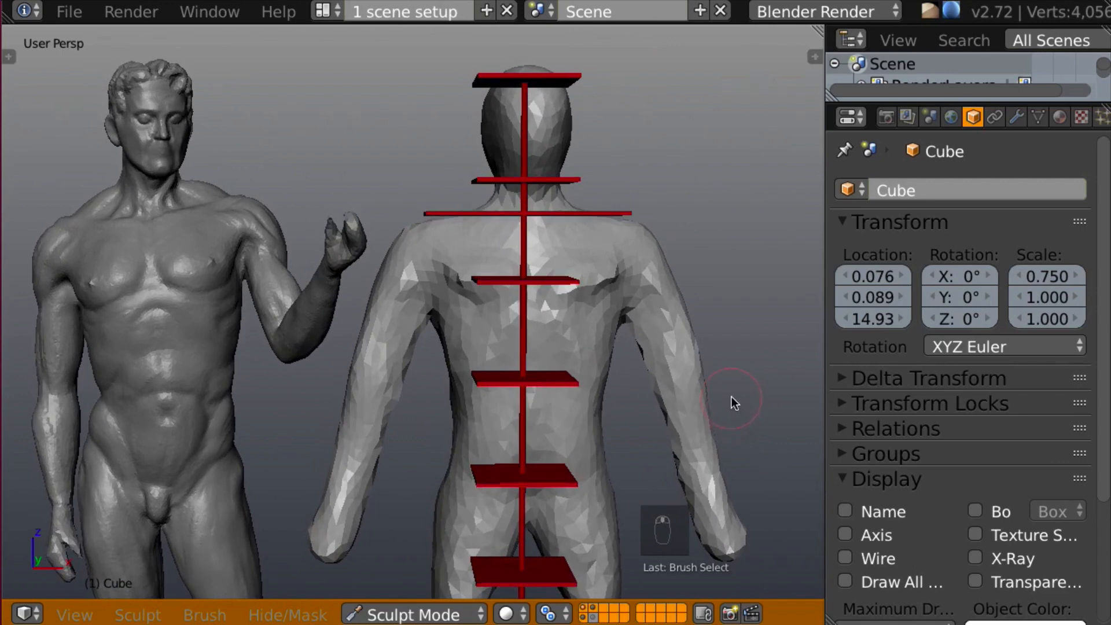
{"action": "left_click", "coordinate": [595, 618], "text": "shift"}
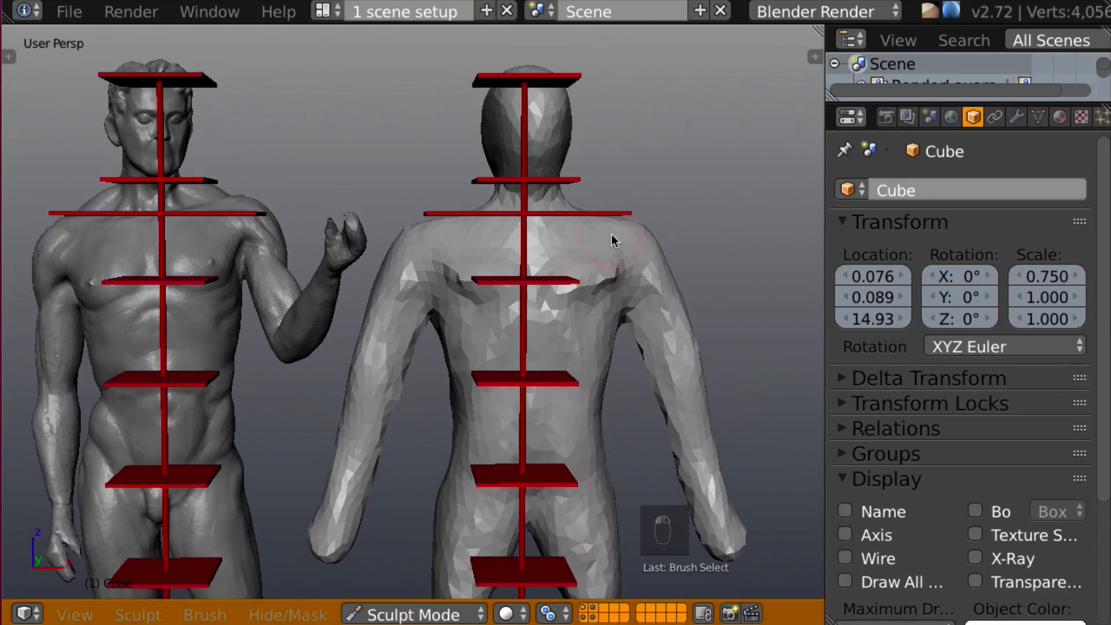
{"action": "middle_click_drag", "start_coordinate": [613, 272], "coordinate": [610, 262]}
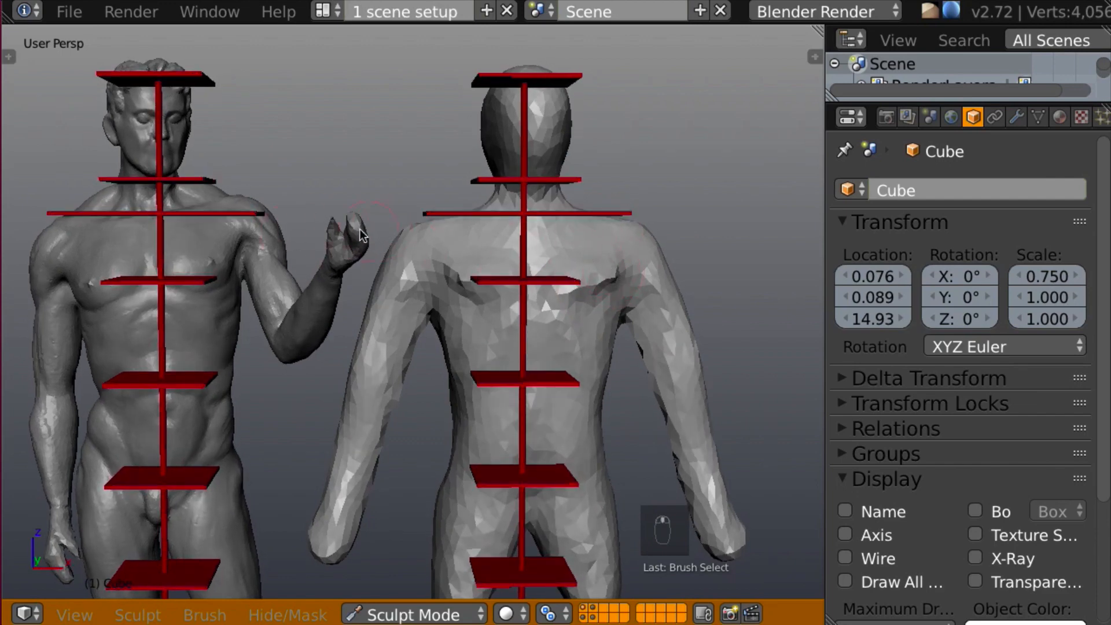
{"action": "left_click", "coordinate": [591, 617], "text": "shift"}
{"action": "left_click", "coordinate": [582, 618]}
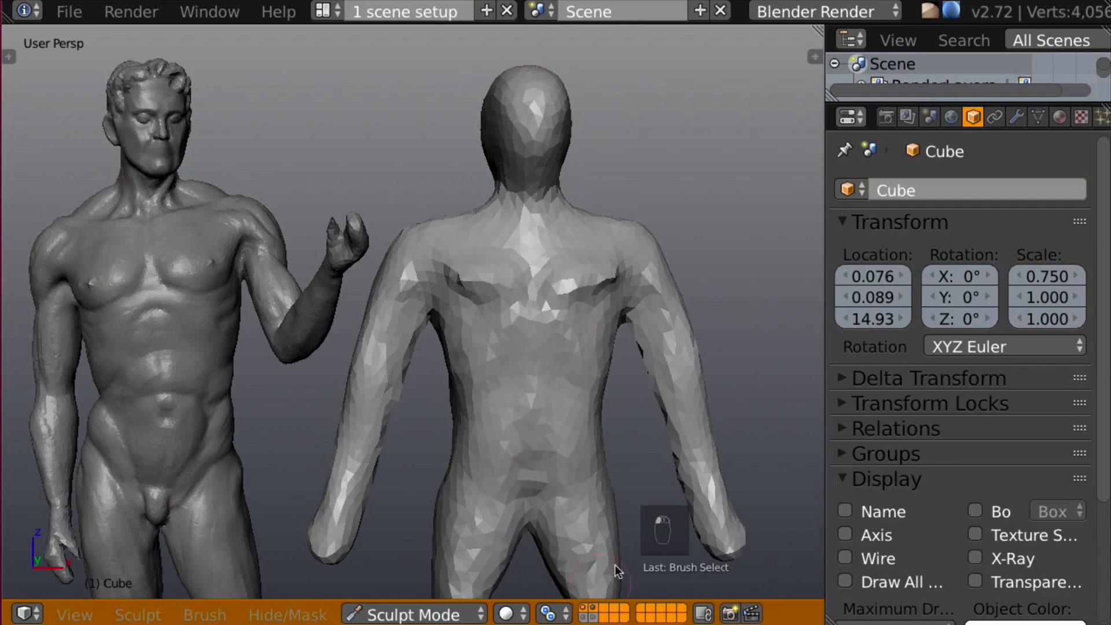
- Build up the top and front of the shoulders with the Clay brush
{"action": "middle_click_drag", "start_coordinate": [683, 474], "coordinate": [545, 297]}
{"action": "mouse_move", "coordinate": [527, 235]}
{"action": "left_mouse_down"}
{"action": "mouse_move", "coordinate": [516, 235]}
{"action": "mouse_move", "coordinate": [546, 214]}
{"action": "mouse_move", "coordinate": [533, 243]}
{"action": "mouse_move", "coordinate": [521, 241]}
{"action": "mouse_move", "coordinate": [528, 263]}
{"action": "mouse_move", "coordinate": [583, 296]}
{"action": "mouse_move", "coordinate": [546, 268]}
{"action": "mouse_move", "coordinate": [566, 292]}
{"action": "mouse_move", "coordinate": [563, 272]}
{"action": "mouse_move", "coordinate": [575, 280]}
{"action": "mouse_move", "coordinate": [541, 300]}
{"action": "left_mouse_up"}
{"action": "key", "text": "c"}
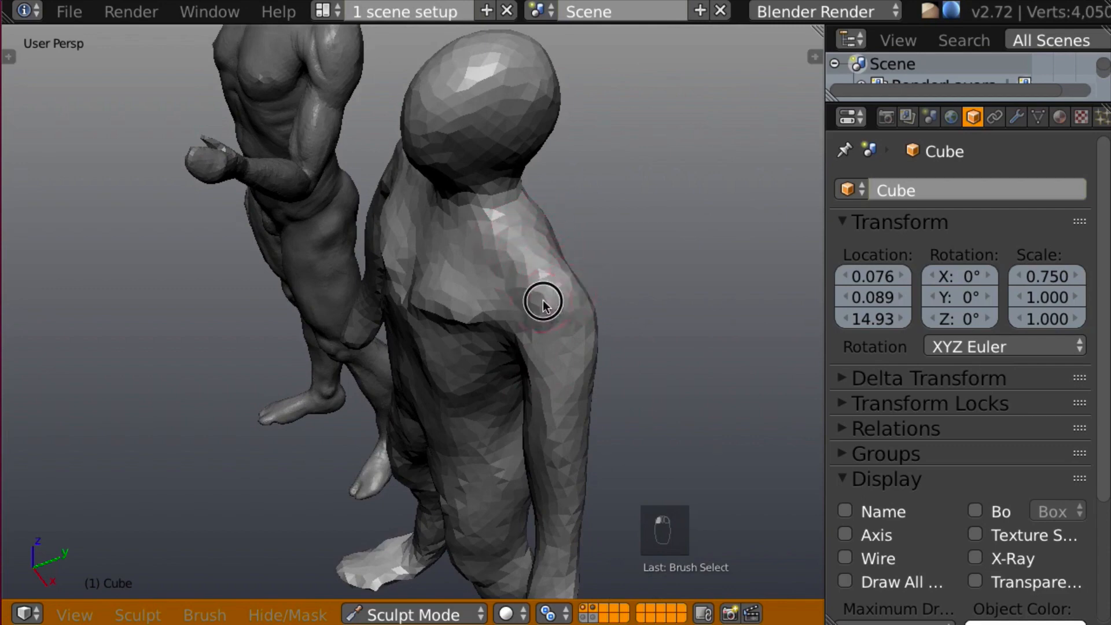
{"action": "mouse_move", "coordinate": [541, 300]}
{"action": "middle_mouse_down"}
{"action": "mouse_move", "coordinate": [739, 137]}
{"action": "mouse_move", "coordinate": [665, 223]}
{"action": "mouse_move", "coordinate": [519, 280]}
{"action": "middle_mouse_up"}
{"action": "mouse_move", "coordinate": [519, 282]}
{"action": "left_mouse_down"}
{"action": "mouse_move", "coordinate": [521, 266]}
{"action": "mouse_move", "coordinate": [540, 291]}
{"action": "mouse_move", "coordinate": [564, 290]}
{"action": "left_mouse_up"}
{"action": "middle_click_drag", "start_coordinate": [564, 293], "coordinate": [548, 318]}
{"action": "mouse_move", "coordinate": [527, 306]}
{"action": "left_mouse_down"}
{"action": "mouse_move", "coordinate": [550, 352]}
{"action": "mouse_move", "coordinate": [516, 318]}
{"action": "left_mouse_up"}
- Round out the outer side and back of the shoulders with the Clay brush
{"action": "middle_click_drag", "start_coordinate": [516, 318], "coordinate": [604, 330]}
{"action": "left_click_drag", "start_coordinate": [605, 330], "coordinate": [588, 362]}
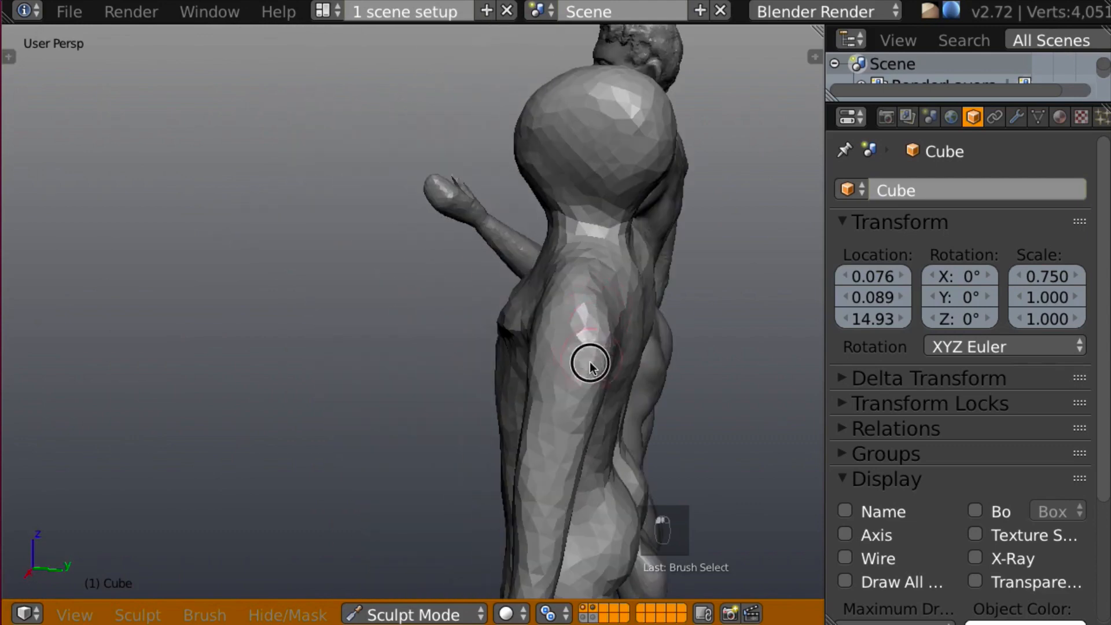
{"action": "mouse_move", "coordinate": [588, 362]}
{"action": "middle_mouse_down"}
{"action": "mouse_move", "coordinate": [548, 318]}
{"action": "mouse_move", "coordinate": [585, 288]}
{"action": "mouse_move", "coordinate": [445, 306]}
{"action": "middle_mouse_up"}
{"action": "mouse_move", "coordinate": [446, 306]}
{"action": "left_mouse_down"}
{"action": "mouse_move", "coordinate": [625, 322]}
{"action": "mouse_move", "coordinate": [591, 373]}
{"action": "mouse_move", "coordinate": [623, 354]}
{"action": "mouse_move", "coordinate": [570, 398]}
{"action": "mouse_move", "coordinate": [618, 337]}
{"action": "left_mouse_up"}
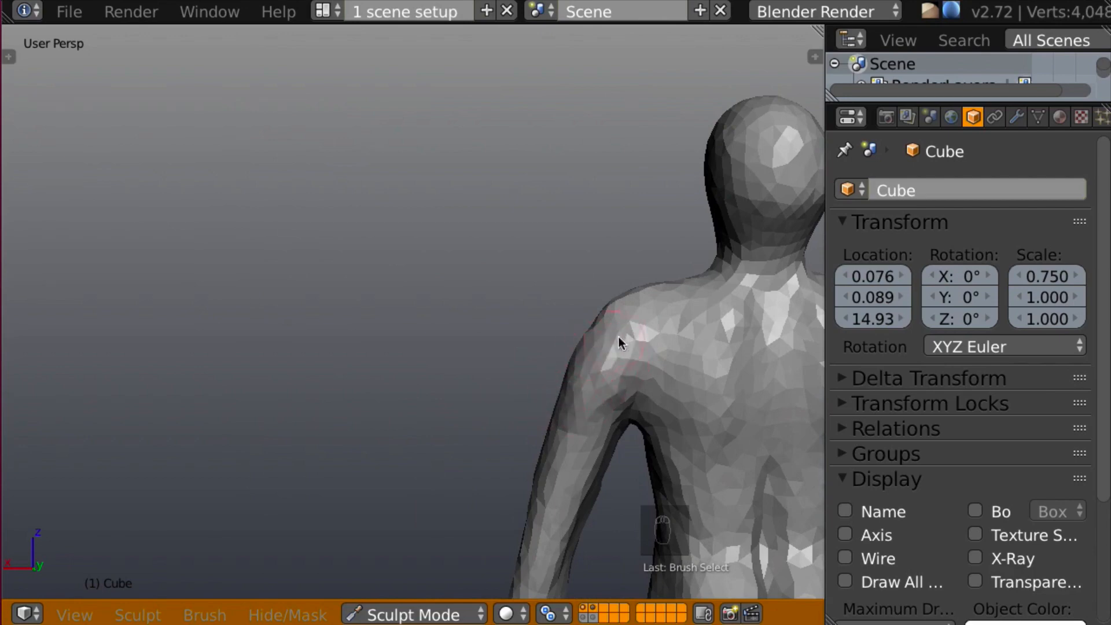
- Carve the rear lower edge of the deltoids and the lower border of the shoulder blades with the Crease brush
{"action": "key", "text": "shift+c"}
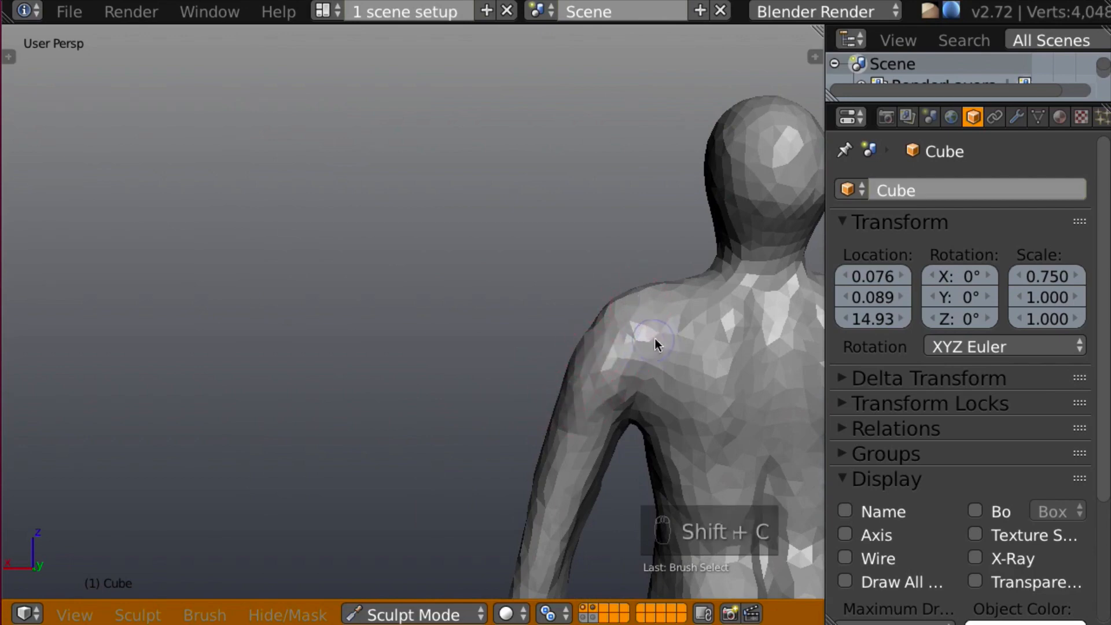
{"action": "left_click_drag", "start_coordinate": [637, 387], "coordinate": [552, 444]}
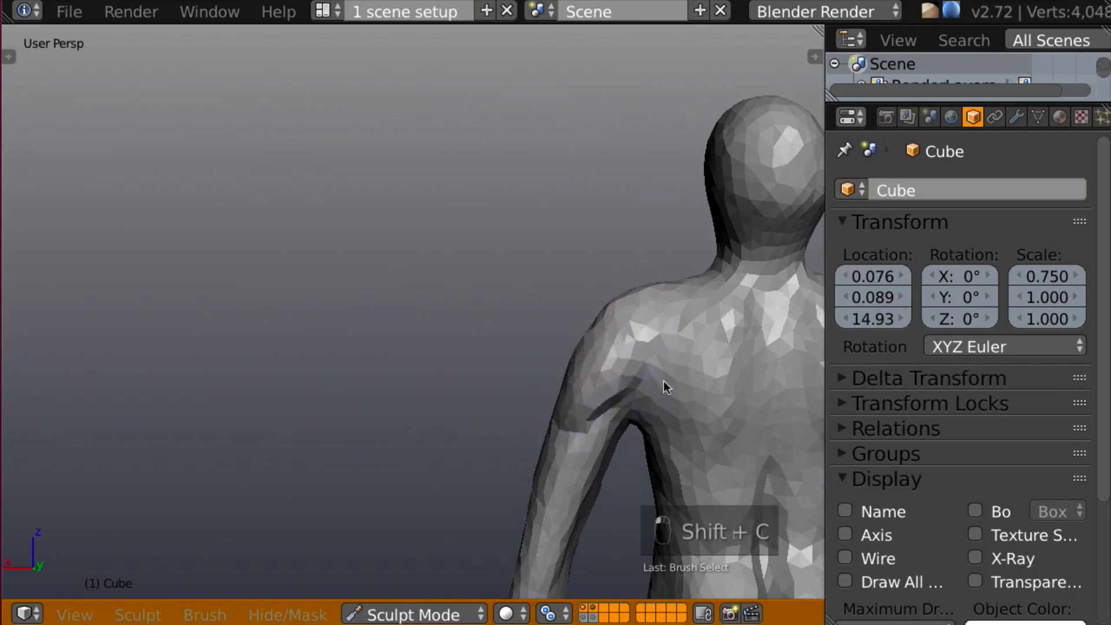
{"action": "mouse_move", "coordinate": [663, 381]}
{"action": "middle_mouse_down"}
{"action": "mouse_move", "coordinate": [702, 353]}
{"action": "mouse_move", "coordinate": [685, 334]}
{"action": "mouse_move", "coordinate": [548, 275]}
{"action": "mouse_move", "coordinate": [595, 346]}
{"action": "mouse_move", "coordinate": [679, 313]}
{"action": "mouse_move", "coordinate": [582, 330]}
{"action": "mouse_move", "coordinate": [633, 284]}
{"action": "mouse_move", "coordinate": [488, 303]}
{"action": "middle_mouse_up"}
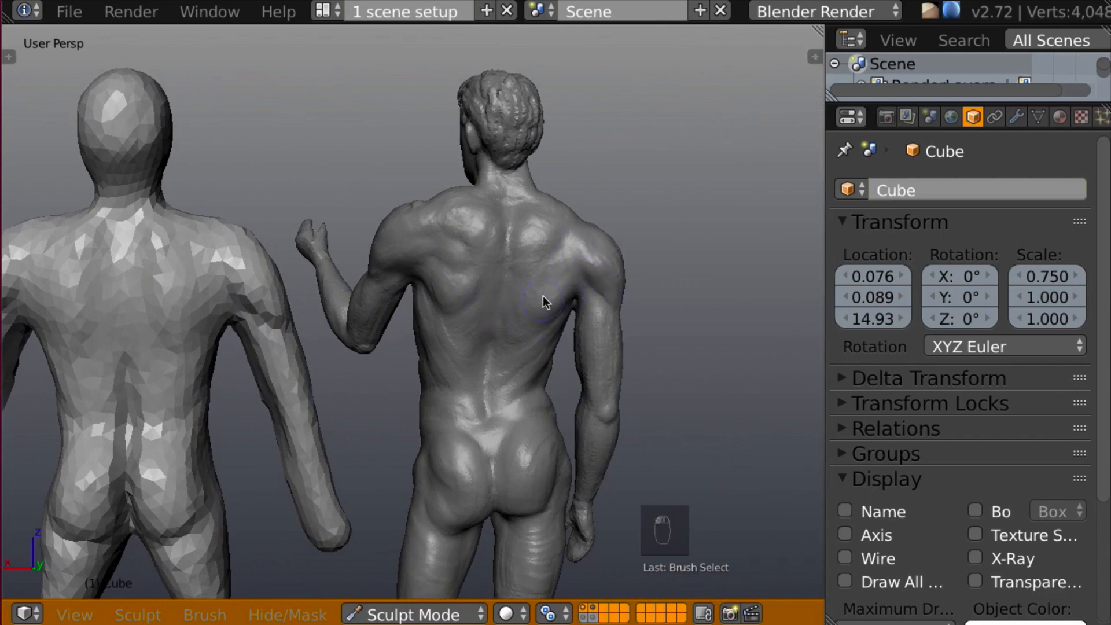
{"action": "middle_click_drag", "start_coordinate": [543, 296], "coordinate": [401, 300]}
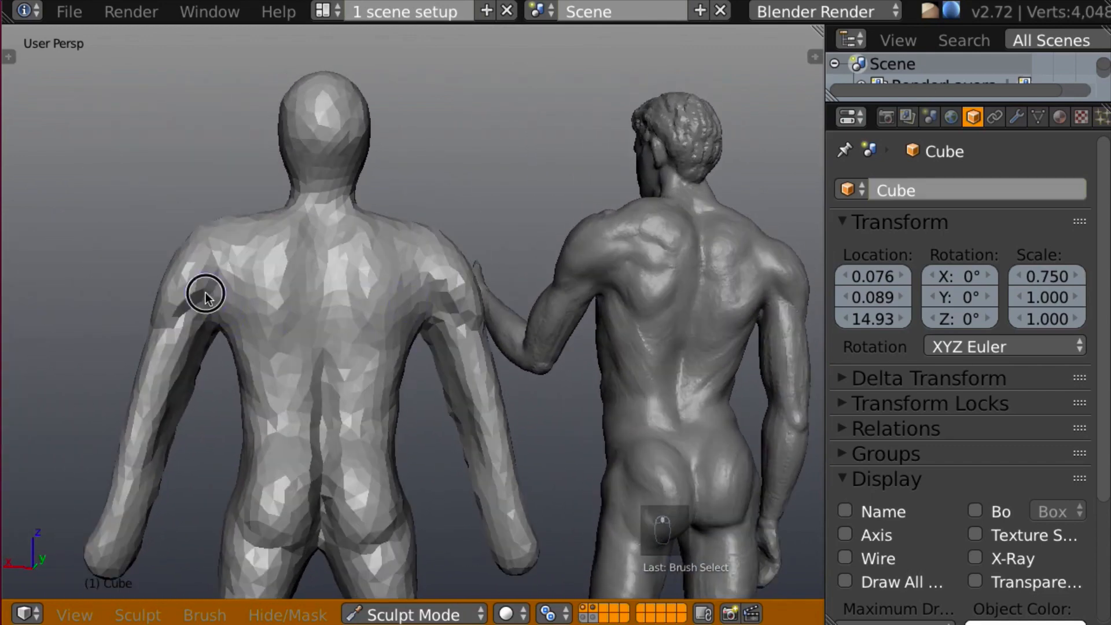
{"action": "mouse_move", "coordinate": [206, 293]}
{"action": "left_mouse_down"}
{"action": "mouse_move", "coordinate": [258, 341]}
{"action": "mouse_move", "coordinate": [295, 345]}
{"action": "left_mouse_up"}
{"action": "mouse_move", "coordinate": [295, 344]}
{"action": "middle_mouse_down"}
{"action": "mouse_move", "coordinate": [314, 360]}
{"action": "mouse_move", "coordinate": [267, 363]}
{"action": "mouse_move", "coordinate": [405, 334]}
{"action": "mouse_move", "coordinate": [352, 293]}
{"action": "middle_mouse_up"}
- Refine the shoulder blades, the lower back and the sides of the torso with the Clay brush
{"action": "key", "text": "c"}
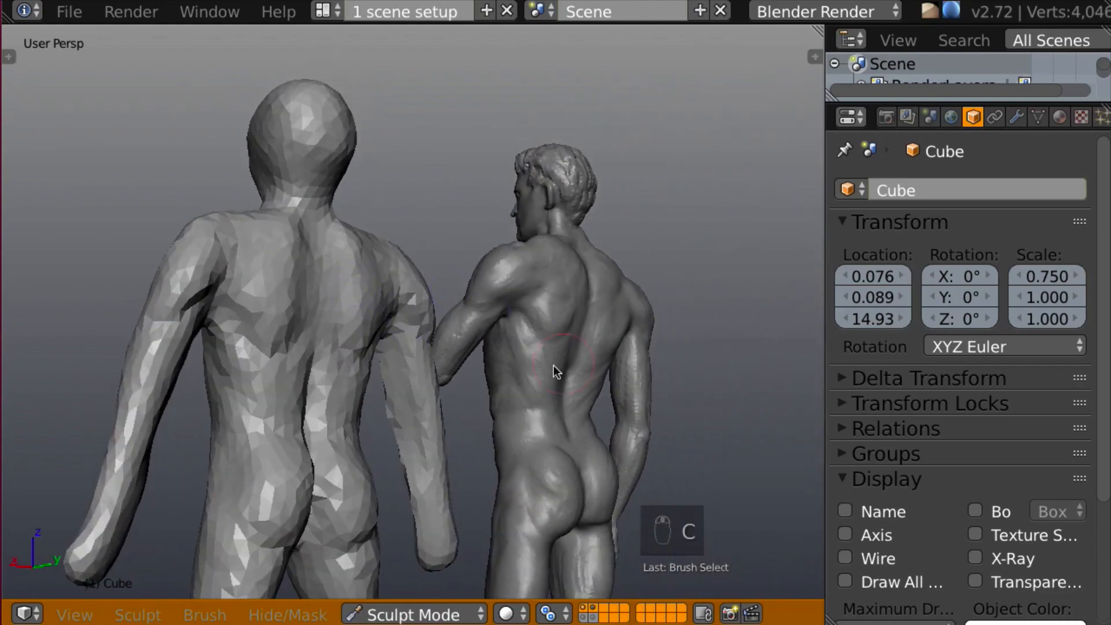
{"action": "mouse_move", "coordinate": [461, 390]}
{"action": "middle_mouse_down"}
{"action": "mouse_move", "coordinate": [419, 383]}
{"action": "mouse_move", "coordinate": [424, 359]}
{"action": "mouse_move", "coordinate": [539, 294]}
{"action": "mouse_move", "coordinate": [410, 298]}
{"action": "middle_mouse_up"}
{"action": "mouse_move", "coordinate": [268, 241]}
{"action": "left_mouse_down"}
{"action": "mouse_move", "coordinate": [303, 355]}
{"action": "mouse_move", "coordinate": [318, 350]}
{"action": "mouse_move", "coordinate": [327, 379]}
{"action": "mouse_move", "coordinate": [318, 327]}
{"action": "left_mouse_up"}
{"action": "mouse_move", "coordinate": [324, 359]}
{"action": "middle_mouse_down"}
{"action": "mouse_move", "coordinate": [249, 376]}
{"action": "mouse_move", "coordinate": [349, 343]}
{"action": "mouse_move", "coordinate": [361, 380]}
{"action": "middle_mouse_up"}
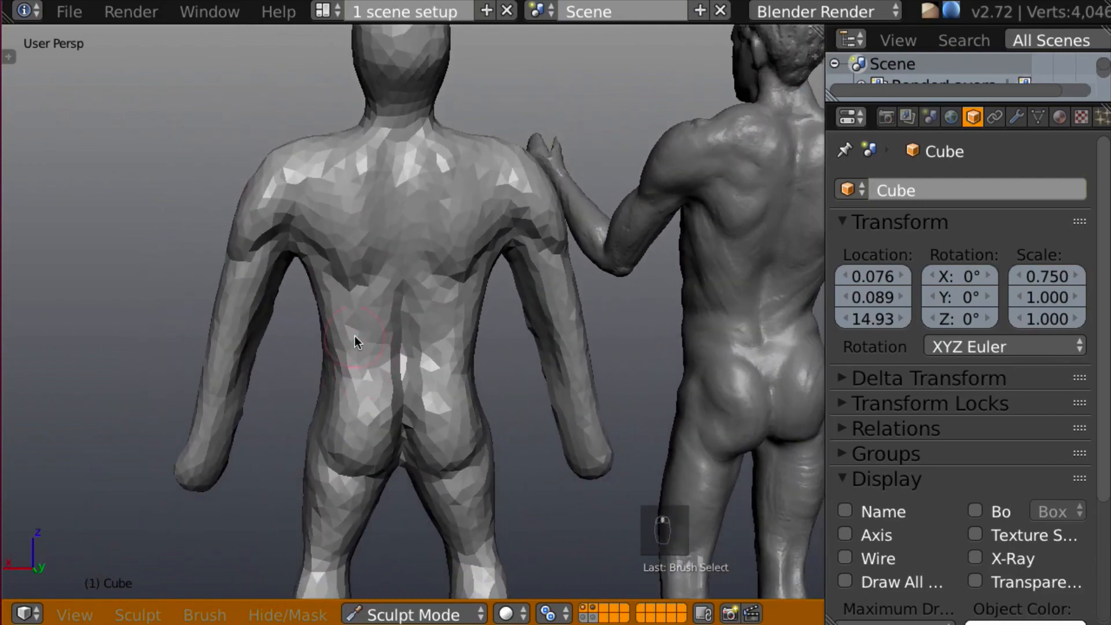
{"action": "middle_click_drag", "start_coordinate": [363, 341], "coordinate": [349, 356]}
{"action": "left_click_drag", "start_coordinate": [356, 361], "coordinate": [365, 368]}
{"action": "mouse_move", "coordinate": [365, 368]}
{"action": "middle_mouse_down"}
{"action": "mouse_move", "coordinate": [526, 337]}
{"action": "mouse_move", "coordinate": [508, 313]}
{"action": "mouse_move", "coordinate": [625, 352]}
{"action": "mouse_move", "coordinate": [705, 300]}
{"action": "mouse_move", "coordinate": [610, 339]}
{"action": "mouse_move", "coordinate": [687, 280]}
{"action": "mouse_move", "coordinate": [689, 357]}
{"action": "mouse_move", "coordinate": [665, 341]}
{"action": "middle_mouse_up"}
{"action": "scroll", "coordinate": [705, 300], "scroll_direction": "down", "scroll_amount": 2}
{"action": "scroll", "coordinate": [687, 280], "scroll_direction": "up", "scroll_amount": 2}
{"action": "middle_click_drag", "start_coordinate": [585, 313], "coordinate": [493, 342]}
{"action": "mouse_move", "coordinate": [493, 341]}
{"action": "left_mouse_down"}
{"action": "mouse_move", "coordinate": [457, 310]}
{"action": "mouse_move", "coordinate": [454, 320]}
{"action": "mouse_move", "coordinate": [464, 315]}
{"action": "left_mouse_up"}
- Carve the collarbone line from the base of the neck towards the shoulders with the Crease brush
{"action": "mouse_move", "coordinate": [463, 315]}
{"action": "middle_mouse_down"}
{"action": "mouse_move", "coordinate": [446, 231]}
{"action": "mouse_move", "coordinate": [521, 226]}
{"action": "mouse_move", "coordinate": [531, 198]}
{"action": "mouse_move", "coordinate": [618, 293]}
{"action": "middle_mouse_up"}
{"action": "key", "text": "shift+c"}
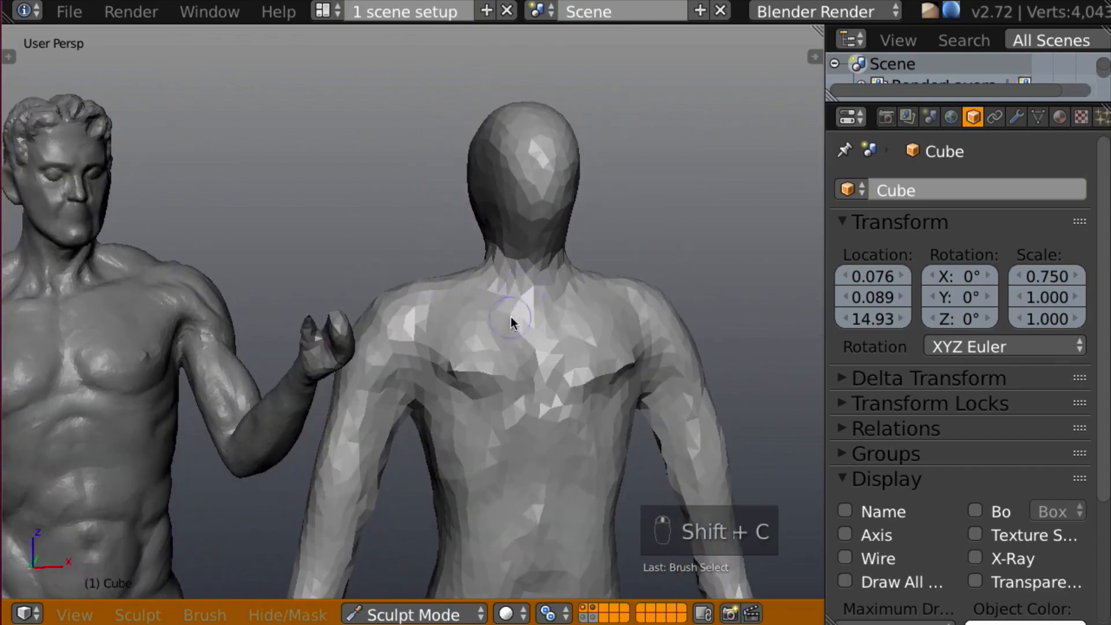
{"action": "left_click_drag", "start_coordinate": [516, 295], "coordinate": [588, 281]}
{"action": "middle_click_drag", "start_coordinate": [588, 278], "coordinate": [513, 377]}
{"action": "mouse_move", "coordinate": [527, 297]}
{"action": "left_mouse_down"}
{"action": "mouse_move", "coordinate": [593, 284]}
{"action": "mouse_move", "coordinate": [665, 299]}
{"action": "left_mouse_up"}
{"action": "mouse_move", "coordinate": [665, 300]}
{"action": "middle_mouse_down"}
{"action": "mouse_move", "coordinate": [621, 329]}
{"action": "mouse_move", "coordinate": [549, 221]}
{"action": "mouse_move", "coordinate": [516, 272]}
{"action": "mouse_move", "coordinate": [536, 240]}
{"action": "mouse_move", "coordinate": [694, 298]}
{"action": "middle_mouse_up"}
- Fill out the front of the shoulders and the chest muscles beneath the collarbones with the Clay brush
{"action": "key", "text": "c"}
{"action": "scroll", "coordinate": [710, 262], "scroll_direction": "up", "scroll_amount": 2}
{"action": "left_click_drag", "start_coordinate": [665, 224], "coordinate": [703, 247]}
{"action": "mouse_move", "coordinate": [723, 270]}
{"action": "middle_mouse_down"}
{"action": "mouse_move", "coordinate": [578, 201]}
{"action": "mouse_move", "coordinate": [740, 212]}
{"action": "mouse_move", "coordinate": [613, 268]}
{"action": "mouse_move", "coordinate": [556, 362]}
{"action": "middle_mouse_up"}
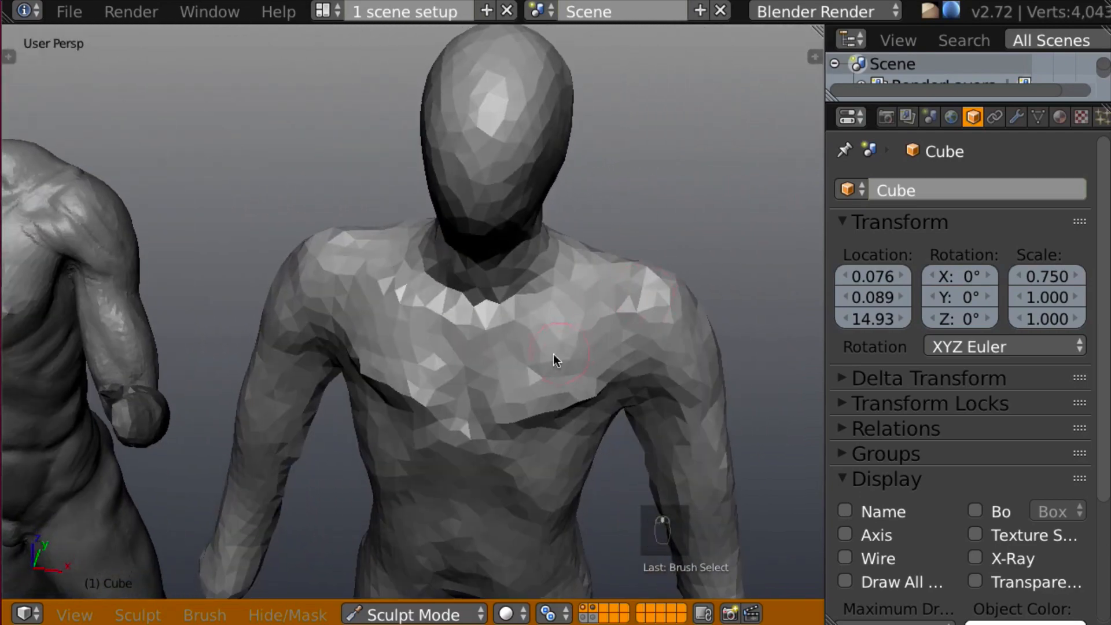
{"action": "mouse_move", "coordinate": [552, 325]}
{"action": "left_mouse_down"}
{"action": "mouse_move", "coordinate": [579, 345]}
{"action": "mouse_move", "coordinate": [549, 353]}
{"action": "left_mouse_up"}
{"action": "mouse_move", "coordinate": [550, 353]}
{"action": "middle_mouse_down"}
{"action": "mouse_move", "coordinate": [581, 270]}
{"action": "mouse_move", "coordinate": [540, 329]}
{"action": "mouse_move", "coordinate": [490, 272]}
{"action": "mouse_move", "coordinate": [408, 247]}
{"action": "mouse_move", "coordinate": [609, 274]}
{"action": "mouse_move", "coordinate": [582, 317]}
{"action": "mouse_move", "coordinate": [613, 391]}
{"action": "middle_mouse_up"}
{"action": "mouse_move", "coordinate": [585, 392]}
{"action": "left_mouse_down"}
{"action": "mouse_move", "coordinate": [522, 407]}
{"action": "mouse_move", "coordinate": [573, 400]}
{"action": "left_mouse_up"}
{"action": "mouse_move", "coordinate": [578, 480]}
{"action": "middle_mouse_down"}
{"action": "mouse_move", "coordinate": [596, 400]}
{"action": "mouse_move", "coordinate": [591, 326]}
{"action": "middle_mouse_up"}
{"action": "left_click_drag", "start_coordinate": [614, 341], "coordinate": [613, 400]}
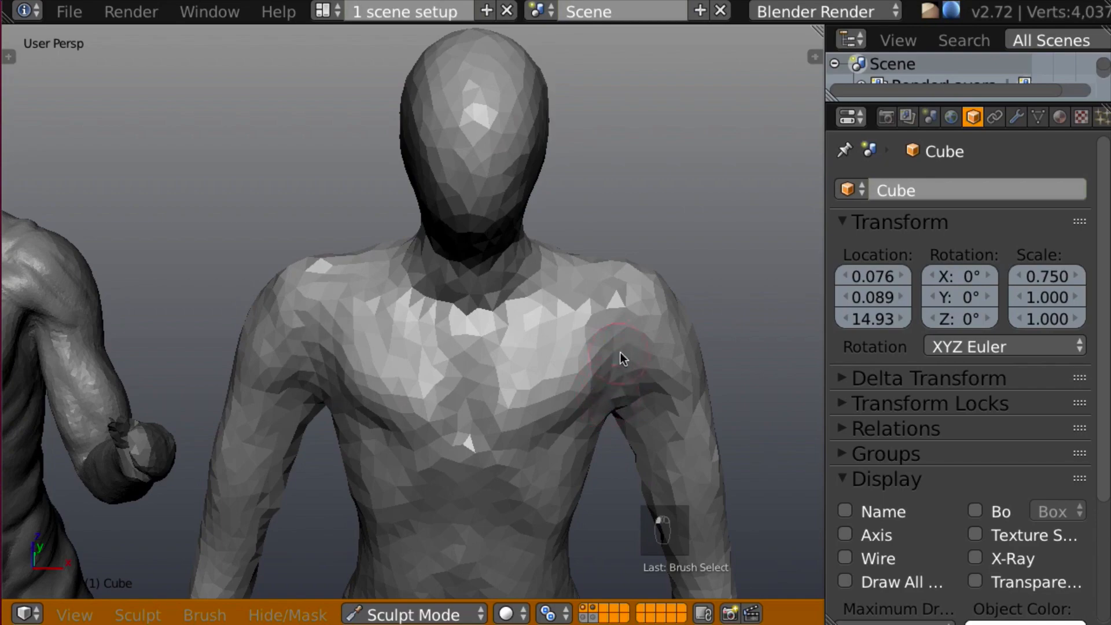
- Shape the lower edge of the rib cage and the sides of the abdomen with the Clay brush
{"action": "mouse_move", "coordinate": [621, 353]}
{"action": "middle_mouse_down"}
{"action": "mouse_move", "coordinate": [648, 335]}
{"action": "mouse_move", "coordinate": [611, 241]}
{"action": "mouse_move", "coordinate": [540, 228]}
{"action": "middle_mouse_up"}
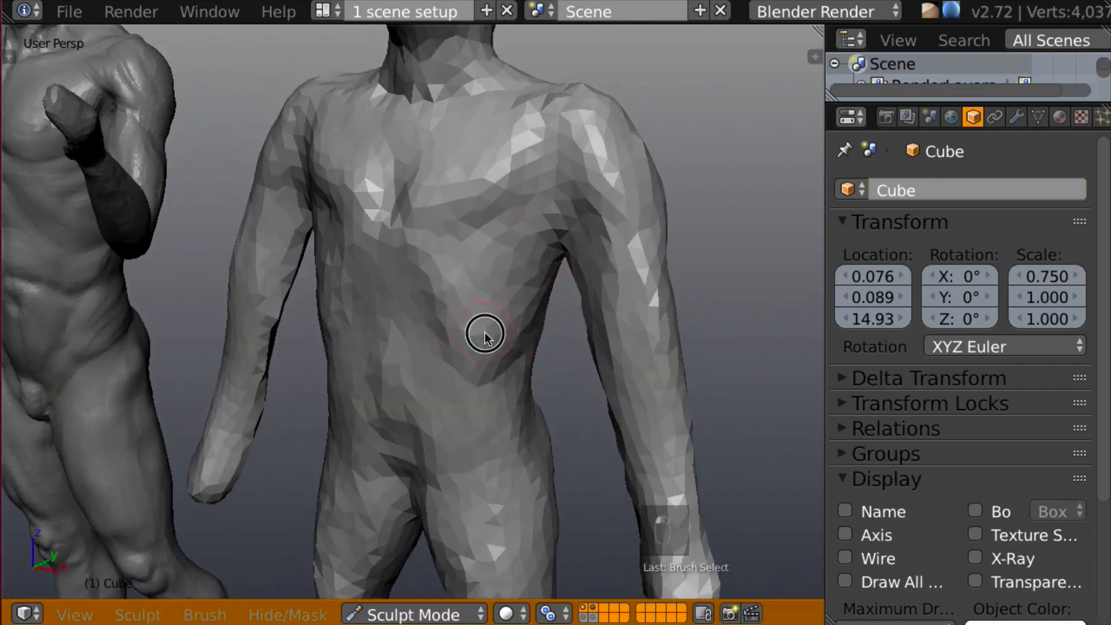
{"action": "mouse_move", "coordinate": [484, 332]}
{"action": "middle_mouse_down"}
{"action": "mouse_move", "coordinate": [407, 275]}
{"action": "mouse_move", "coordinate": [424, 267]}
{"action": "mouse_move", "coordinate": [348, 235]}
{"action": "mouse_move", "coordinate": [348, 213]}
{"action": "mouse_move", "coordinate": [517, 355]}
{"action": "middle_mouse_up"}
{"action": "mouse_move", "coordinate": [515, 354]}
{"action": "left_mouse_down"}
{"action": "mouse_move", "coordinate": [533, 303]}
{"action": "mouse_move", "coordinate": [566, 283]}
{"action": "mouse_move", "coordinate": [502, 358]}
{"action": "left_mouse_up"}
{"action": "mouse_move", "coordinate": [503, 357]}
{"action": "middle_mouse_down"}
{"action": "mouse_move", "coordinate": [748, 328]}
{"action": "mouse_move", "coordinate": [734, 343]}
{"action": "mouse_move", "coordinate": [673, 331]}
{"action": "middle_mouse_up"}
{"action": "mouse_move", "coordinate": [405, 322]}
{"action": "left_mouse_down"}
{"action": "mouse_move", "coordinate": [325, 403]}
{"action": "mouse_move", "coordinate": [392, 330]}
{"action": "mouse_move", "coordinate": [352, 377]}
{"action": "left_mouse_up"}
- Soften the lower edges of the chest muscles and the area around the breastbone with the Clay brush
{"action": "mouse_move", "coordinate": [353, 377]}
{"action": "middle_mouse_down"}
{"action": "mouse_move", "coordinate": [560, 311]}
{"action": "mouse_move", "coordinate": [427, 330]}
{"action": "mouse_move", "coordinate": [353, 263]}
{"action": "mouse_move", "coordinate": [541, 263]}
{"action": "mouse_move", "coordinate": [431, 269]}
{"action": "mouse_move", "coordinate": [419, 294]}
{"action": "middle_mouse_up"}
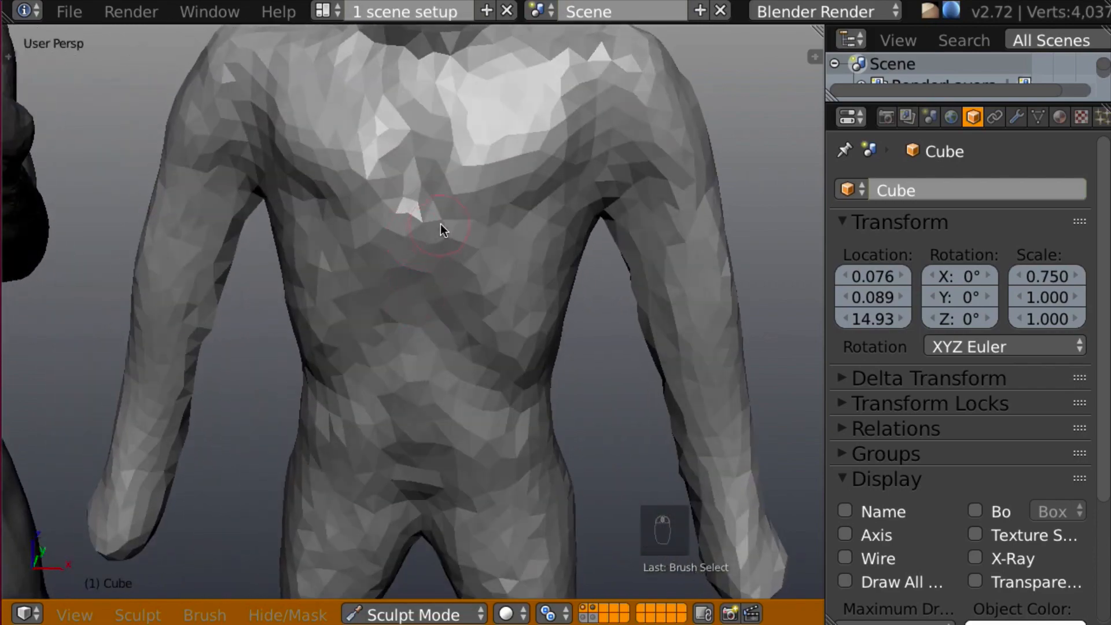
{"action": "left_click_drag", "start_coordinate": [440, 224], "coordinate": [380, 223]}
{"action": "mouse_move", "coordinate": [380, 224]}
{"action": "middle_mouse_down"}
{"action": "mouse_move", "coordinate": [680, 197]}
{"action": "mouse_move", "coordinate": [324, 166]}
{"action": "mouse_move", "coordinate": [345, 40]}
{"action": "mouse_move", "coordinate": [320, 12]}
{"action": "mouse_move", "coordinate": [412, 141]}
{"action": "middle_mouse_up"}
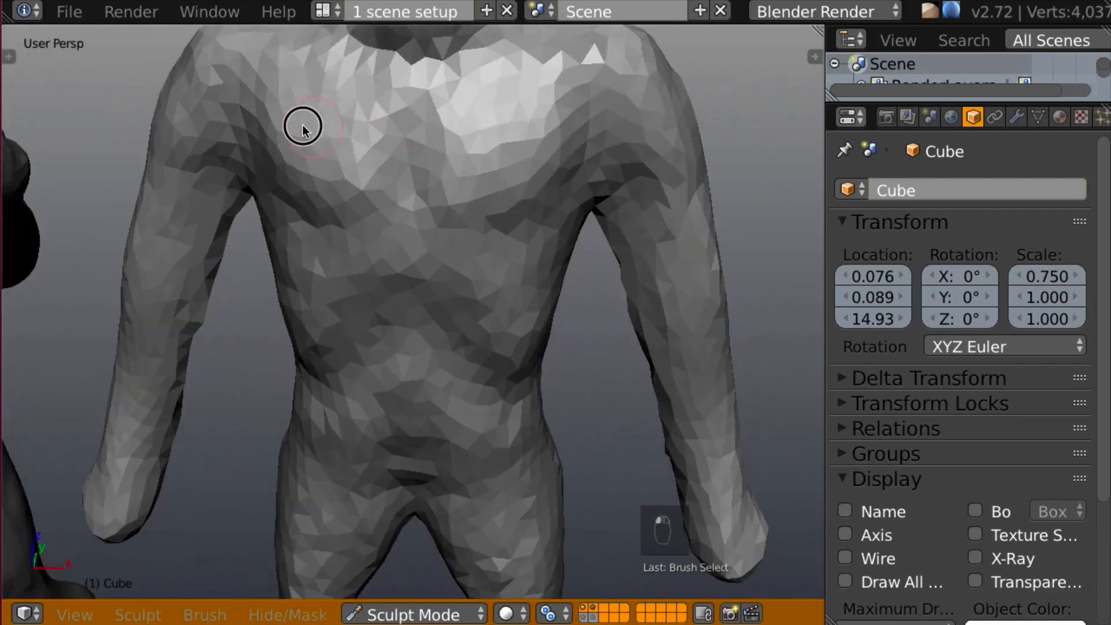
{"action": "middle_click_drag", "start_coordinate": [303, 125], "coordinate": [420, 207]}
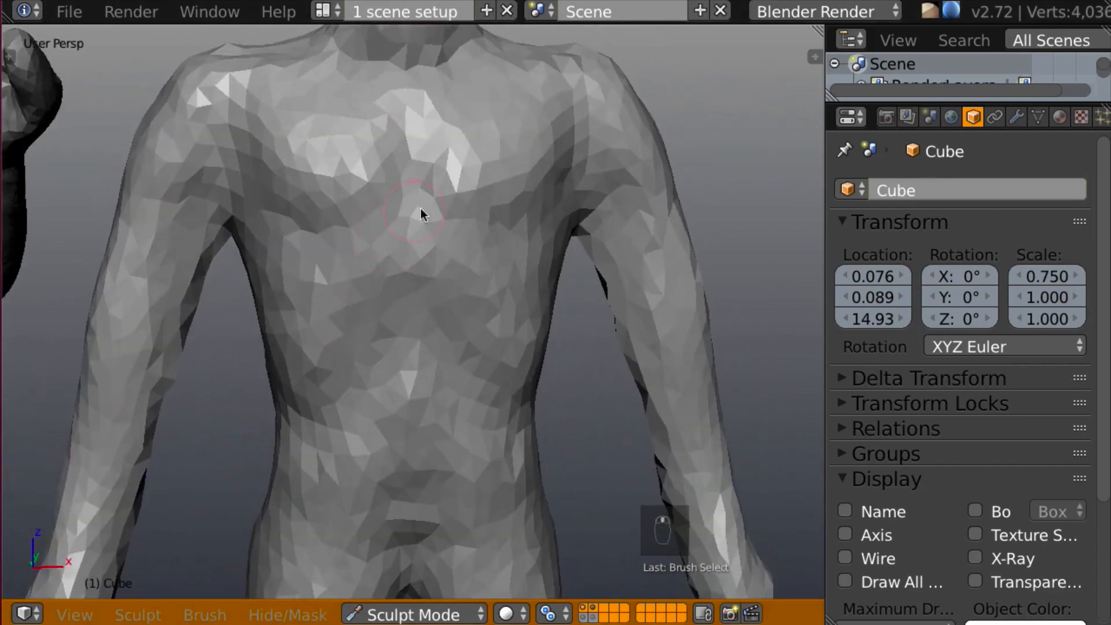
- Build up the front of the abdomen from the breastbone down to the pelvis with the Clay brush
{"action": "scroll", "coordinate": [419, 260], "scroll_direction": "down", "scroll_amount": 6}
{"action": "middle_click_drag", "start_coordinate": [419, 337], "coordinate": [460, 304]}
{"action": "scroll", "coordinate": [492, 298], "scroll_direction": "up", "scroll_amount": 1}
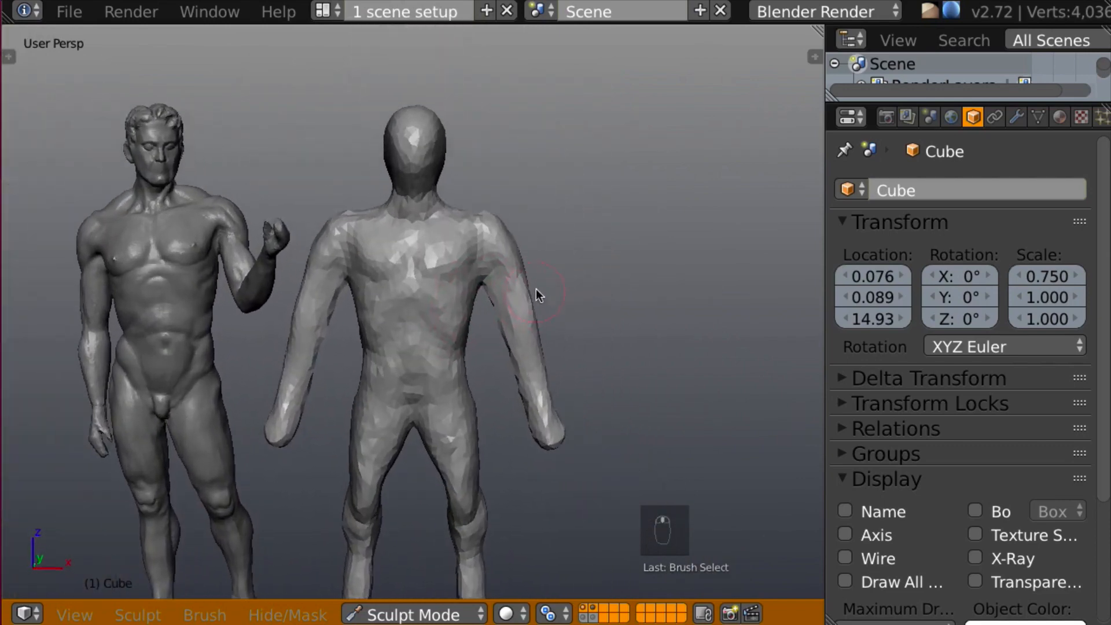
{"action": "scroll", "coordinate": [538, 283], "scroll_direction": "up", "scroll_amount": 3}
{"action": "mouse_move", "coordinate": [476, 399]}
{"action": "middle_mouse_down", "text": "shift"}
{"action": "mouse_move", "coordinate": [620, 280]}
{"action": "mouse_move", "coordinate": [664, 267]}
{"action": "mouse_move", "coordinate": [516, 317]}
{"action": "mouse_move", "coordinate": [537, 269]}
{"action": "mouse_move", "coordinate": [527, 249]}
{"action": "middle_mouse_up", "text": "shift"}
{"action": "mouse_move", "coordinate": [457, 190]}
{"action": "left_mouse_down"}
{"action": "mouse_move", "coordinate": [460, 318]}
{"action": "mouse_move", "coordinate": [471, 330]}
{"action": "left_mouse_up"}
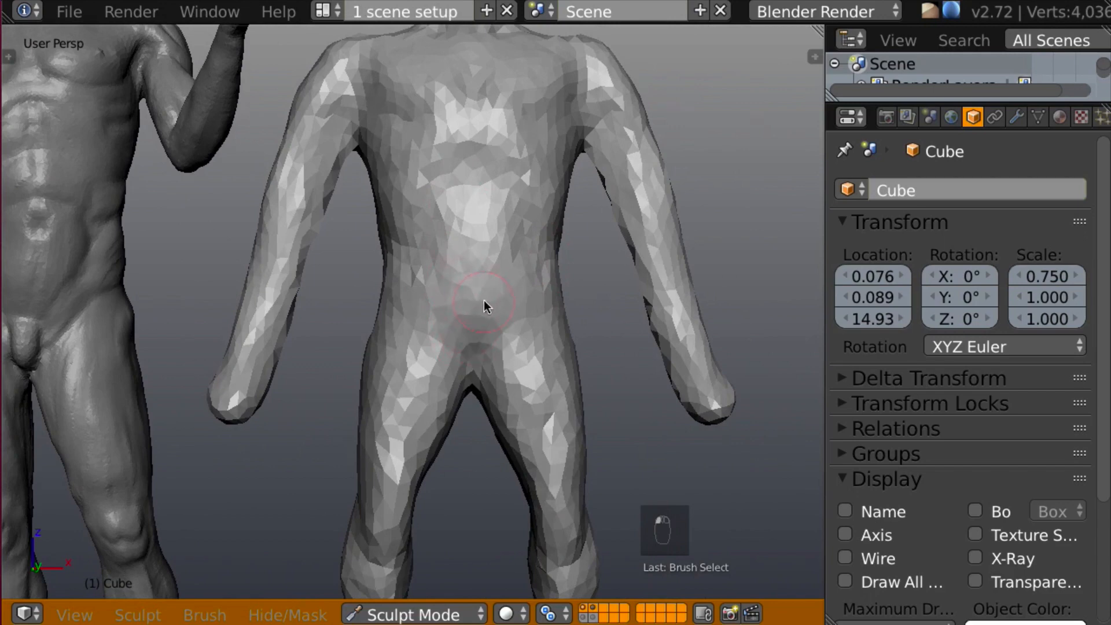
- Carve the waistline above the hips and the diagonal creases running towards the groin with the Crease brush
{"action": "key", "text": "shift+c"}
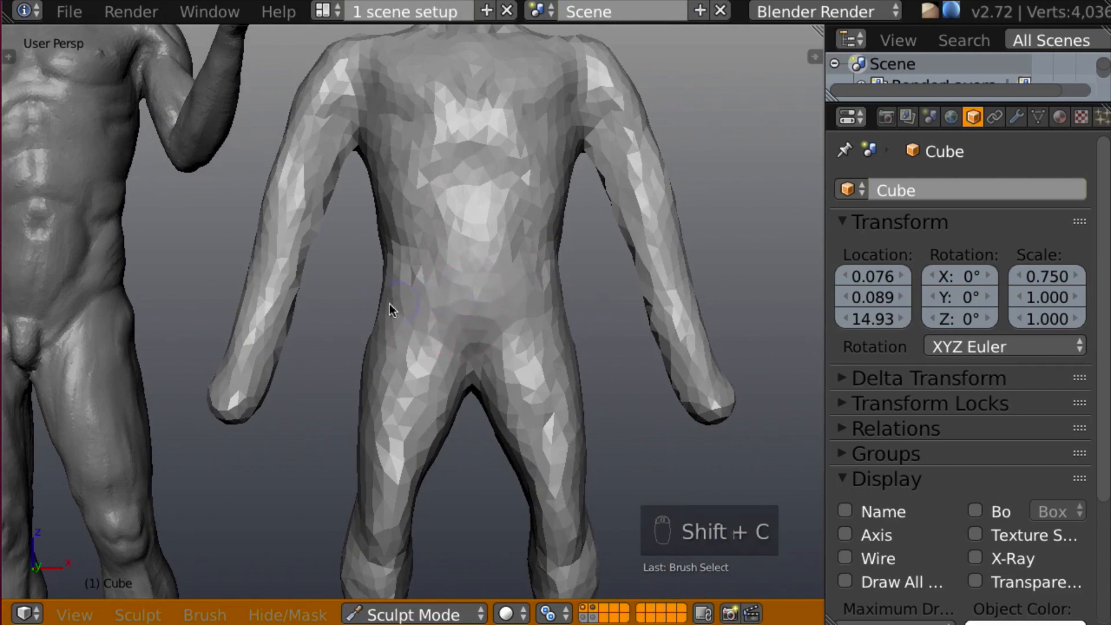
{"action": "middle_click_drag", "start_coordinate": [186, 308], "coordinate": [296, 249]}
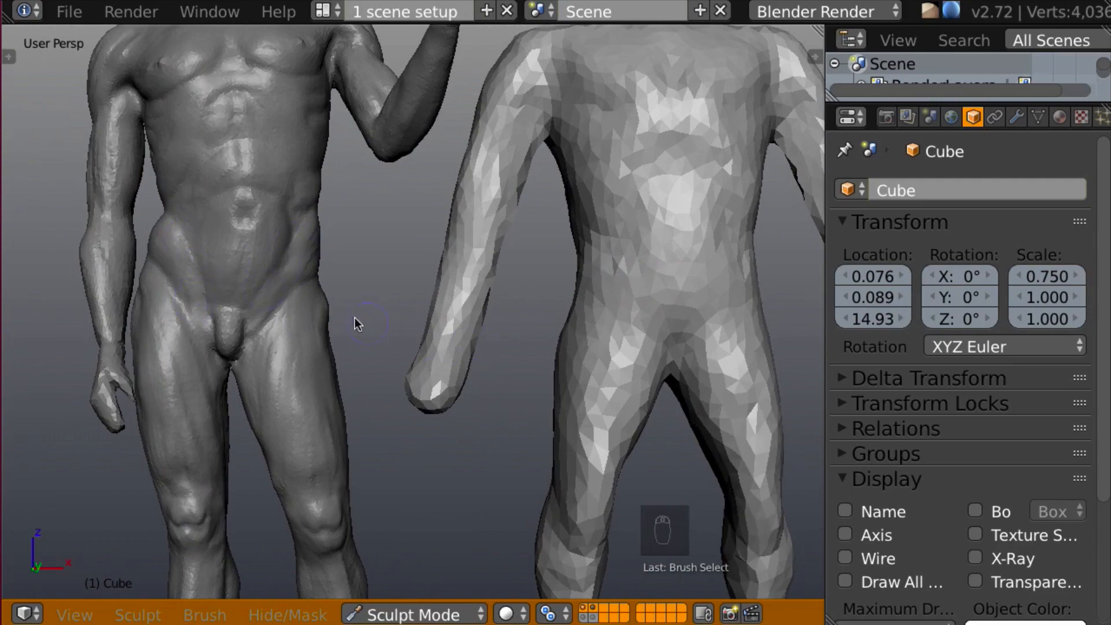
{"action": "middle_click_drag", "start_coordinate": [354, 318], "coordinate": [432, 252]}
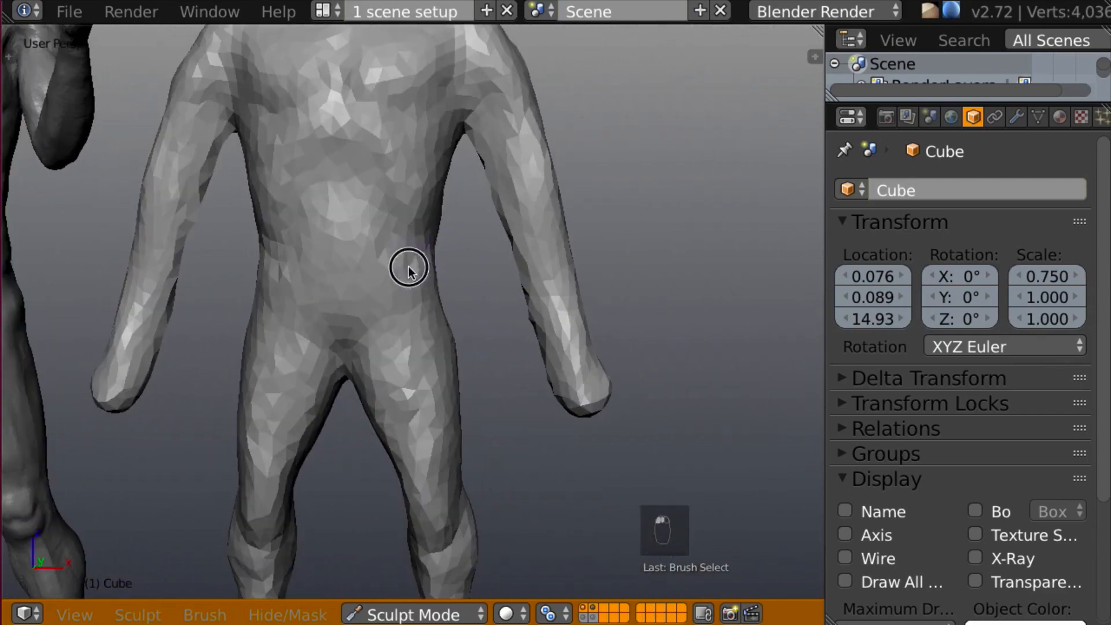
{"action": "mouse_move", "coordinate": [408, 269]}
{"action": "left_mouse_down"}
{"action": "mouse_move", "coordinate": [368, 302]}
{"action": "mouse_move", "coordinate": [405, 248]}
{"action": "left_mouse_up"}
{"action": "mouse_move", "coordinate": [405, 248]}
{"action": "middle_mouse_down"}
{"action": "mouse_move", "coordinate": [124, 269]}
{"action": "mouse_move", "coordinate": [443, 256]}
{"action": "mouse_move", "coordinate": [459, 287]}
{"action": "mouse_move", "coordinate": [444, 249]}
{"action": "mouse_move", "coordinate": [509, 278]}
{"action": "middle_mouse_up"}
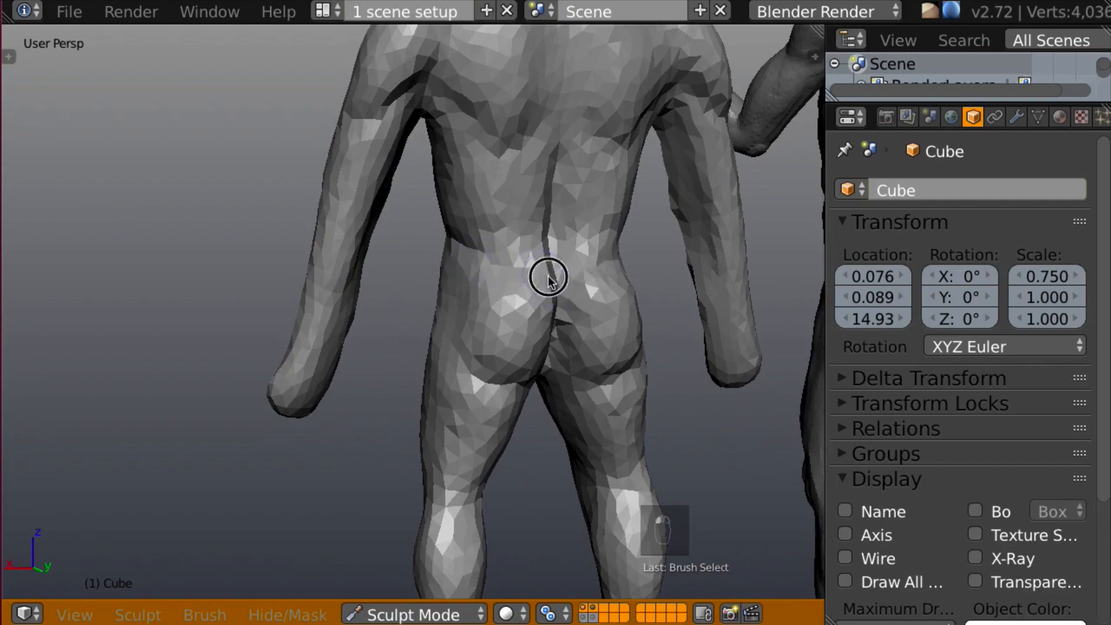
{"action": "middle_click_drag", "start_coordinate": [488, 271], "coordinate": [573, 241]}
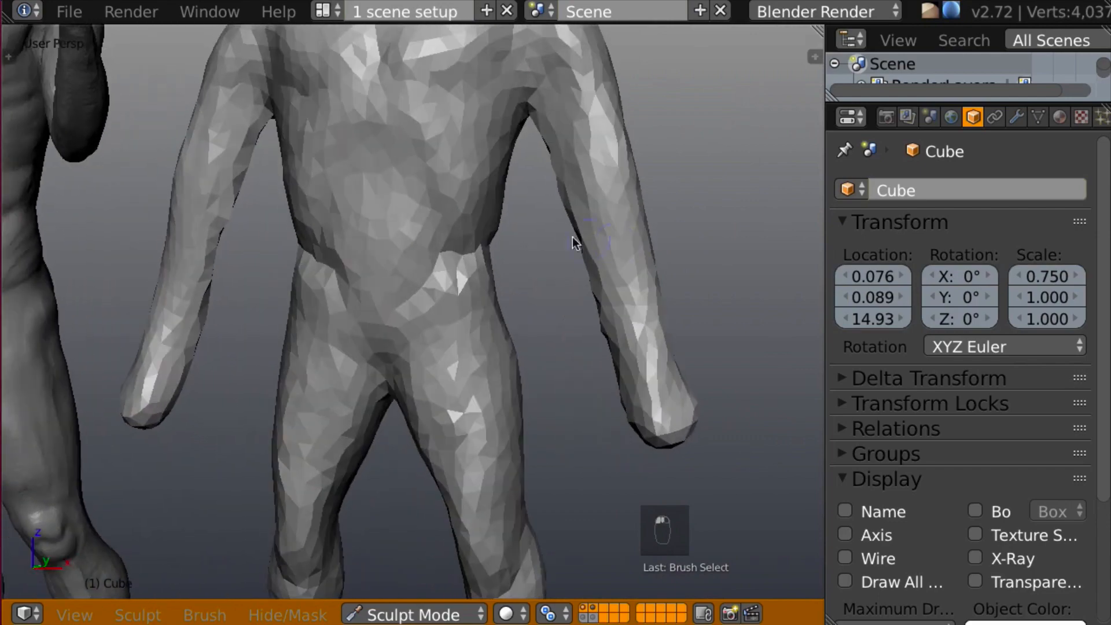
{"action": "mouse_move", "coordinate": [496, 248]}
{"action": "left_mouse_down"}
{"action": "mouse_move", "coordinate": [432, 272]}
{"action": "mouse_move", "coordinate": [446, 277]}
{"action": "mouse_move", "coordinate": [414, 310]}
{"action": "mouse_move", "coordinate": [446, 277]}
{"action": "mouse_move", "coordinate": [426, 285]}
{"action": "mouse_move", "coordinate": [480, 251]}
{"action": "left_mouse_up"}
{"action": "middle_click_drag", "start_coordinate": [480, 251], "coordinate": [426, 297]}
{"action": "mouse_move", "coordinate": [427, 297]}
{"action": "left_mouse_down"}
{"action": "mouse_move", "coordinate": [409, 330]}
{"action": "mouse_move", "coordinate": [433, 280]}
{"action": "left_mouse_up"}
{"action": "scroll", "coordinate": [433, 281], "scroll_direction": "down", "scroll_amount": 8}
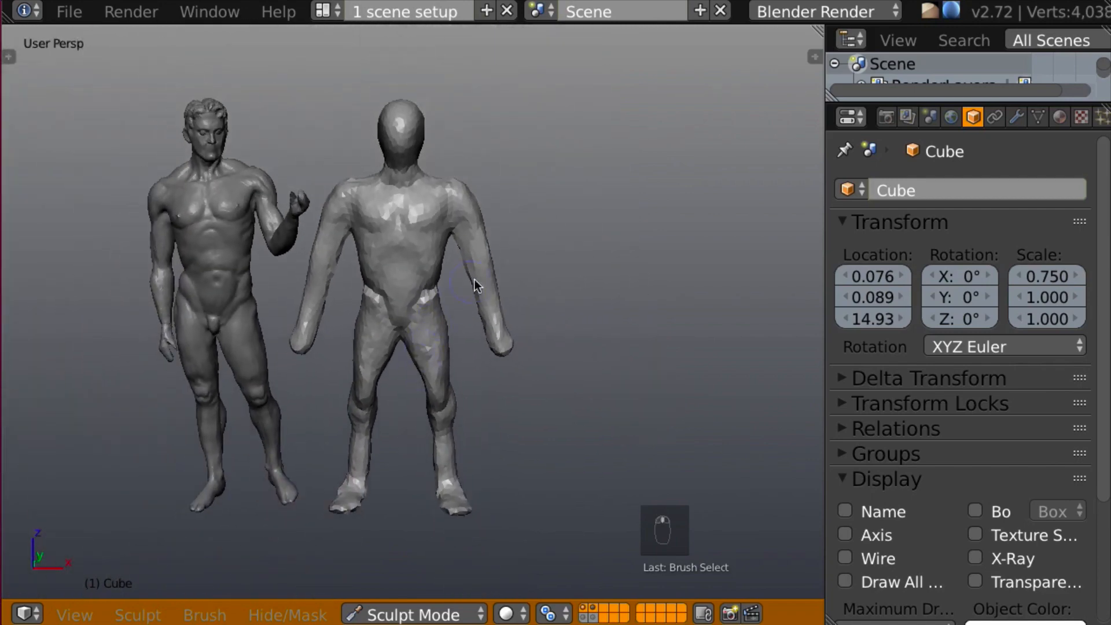
{"action": "scroll", "coordinate": [505, 283], "scroll_direction": "up", "scroll_amount": 2}
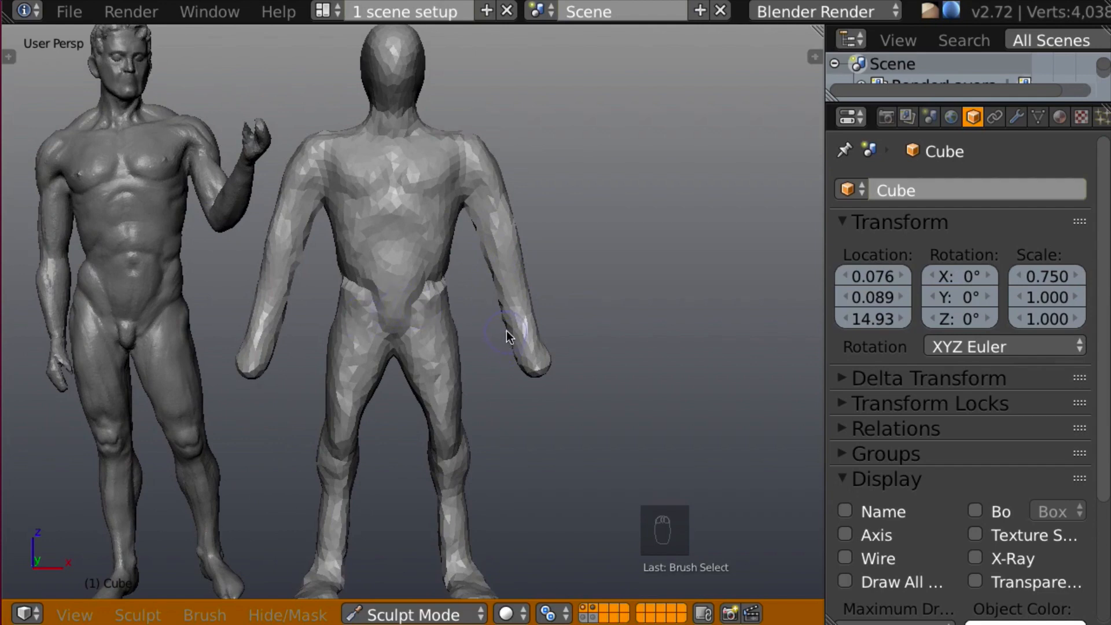
- Reshape the outline of the hips from the front with the Snake Hook brush
{"action": "key", "text": "k"}
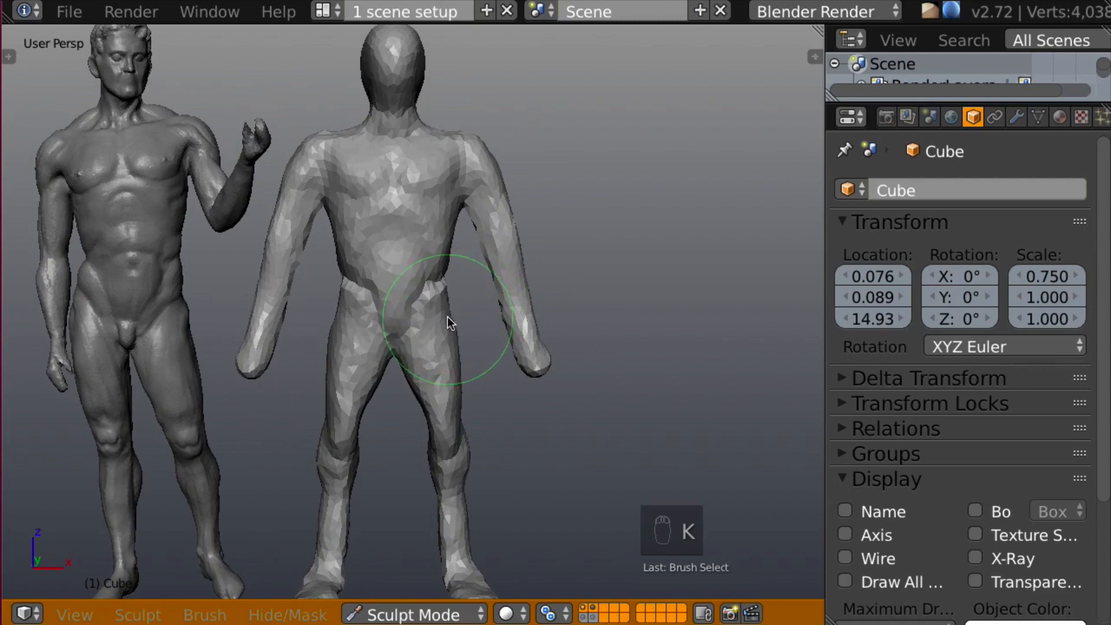
{"action": "middle_click_drag", "start_coordinate": [429, 338], "coordinate": [442, 348]}
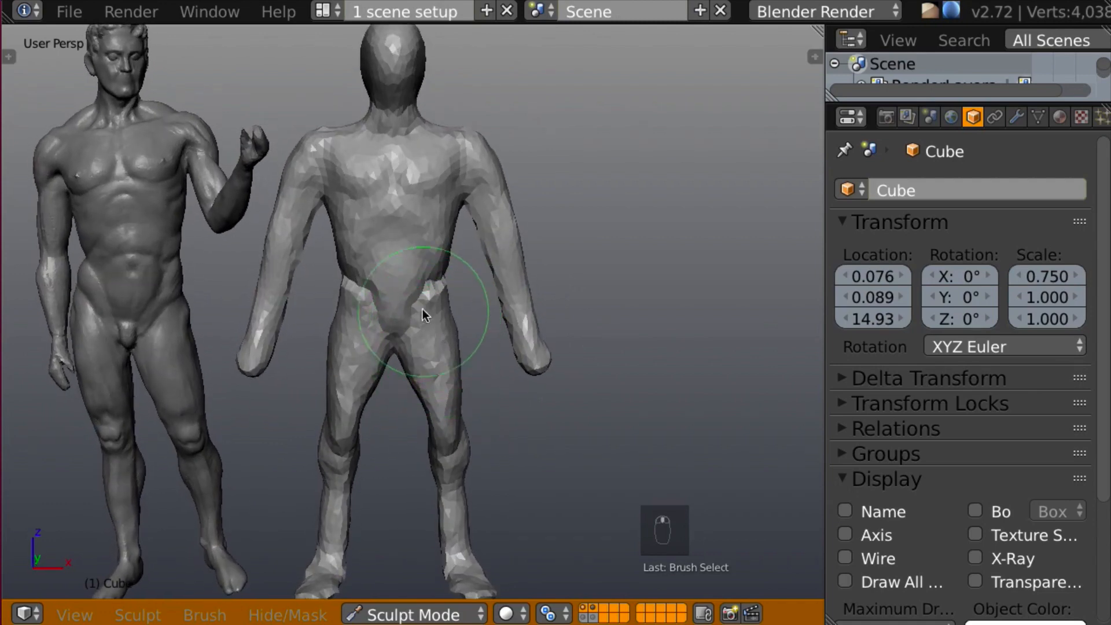
{"action": "left_click", "coordinate": [342, 308]}
{"action": "left_click_drag", "start_coordinate": [341, 308], "coordinate": [338, 299]}
- Adjust the outline of the buttocks, waist and sides of the upper back from behind with the Snake Hook brush
{"action": "middle_click_drag", "start_coordinate": [459, 335], "coordinate": [197, 337]}
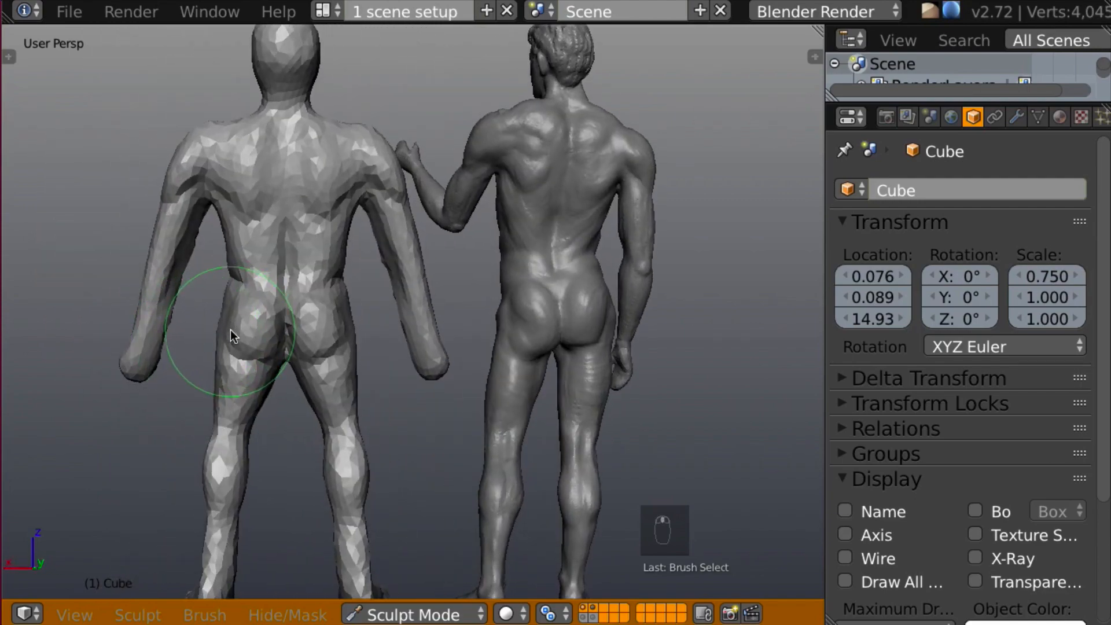
{"action": "left_click_drag", "start_coordinate": [230, 328], "coordinate": [225, 346]}
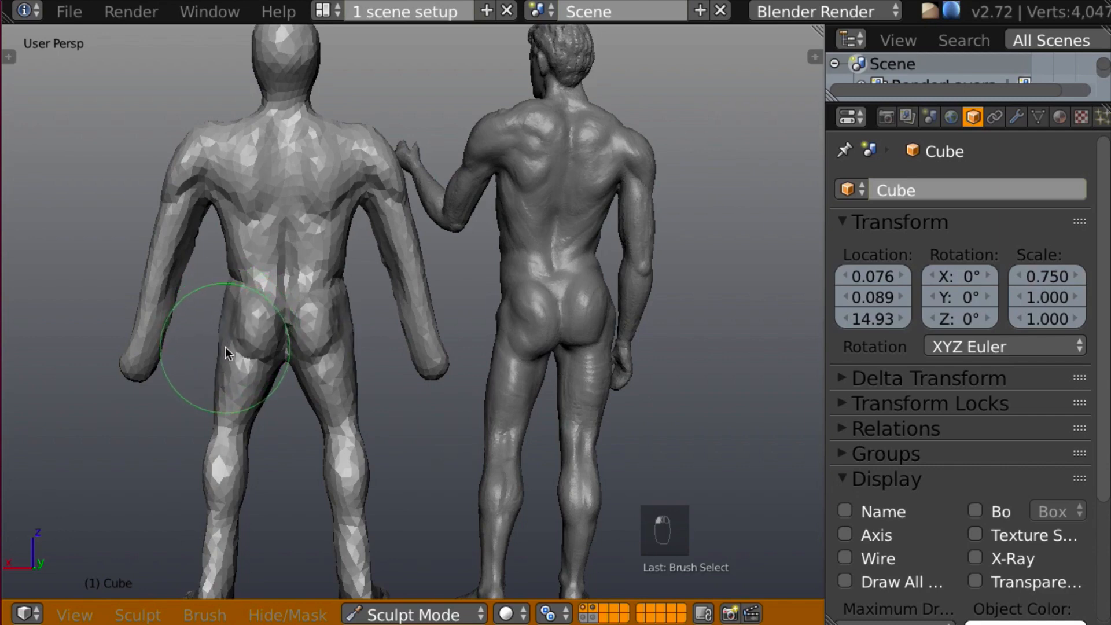
{"action": "middle_click_drag", "start_coordinate": [230, 374], "coordinate": [236, 371]}
{"action": "left_click_drag", "start_coordinate": [248, 323], "coordinate": [247, 320]}
{"action": "left_click_drag", "start_coordinate": [240, 249], "coordinate": [238, 254]}
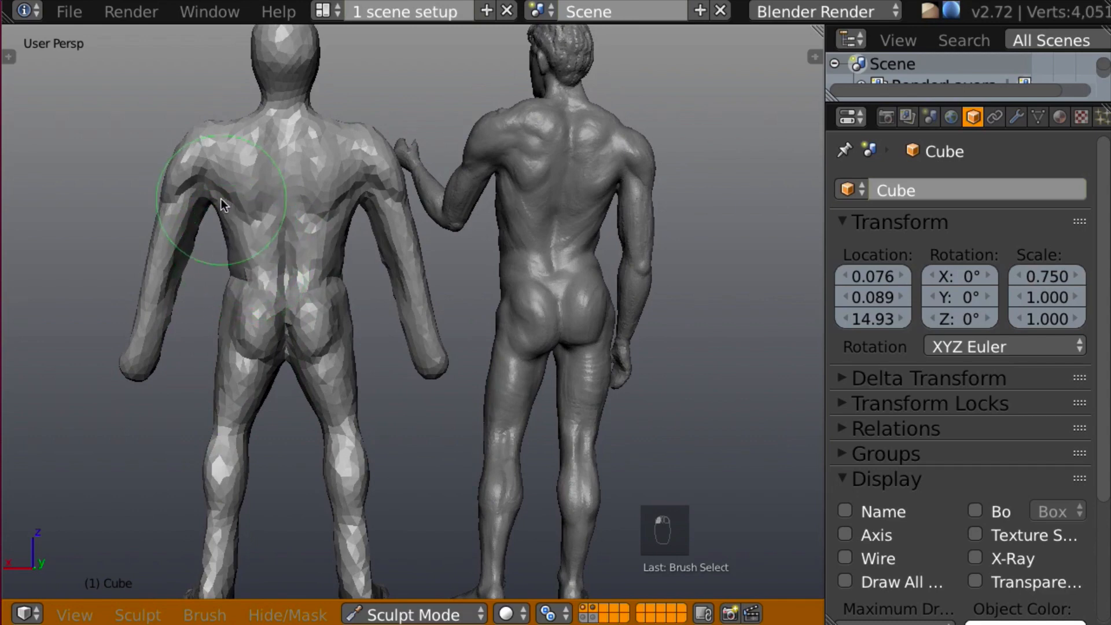
{"action": "left_click_drag", "start_coordinate": [192, 225], "coordinate": [190, 232]}
{"action": "mouse_move", "coordinate": [256, 235]}
{"action": "middle_mouse_down"}
{"action": "mouse_move", "coordinate": [696, 228]}
{"action": "mouse_move", "coordinate": [707, 211]}
{"action": "middle_mouse_up"}
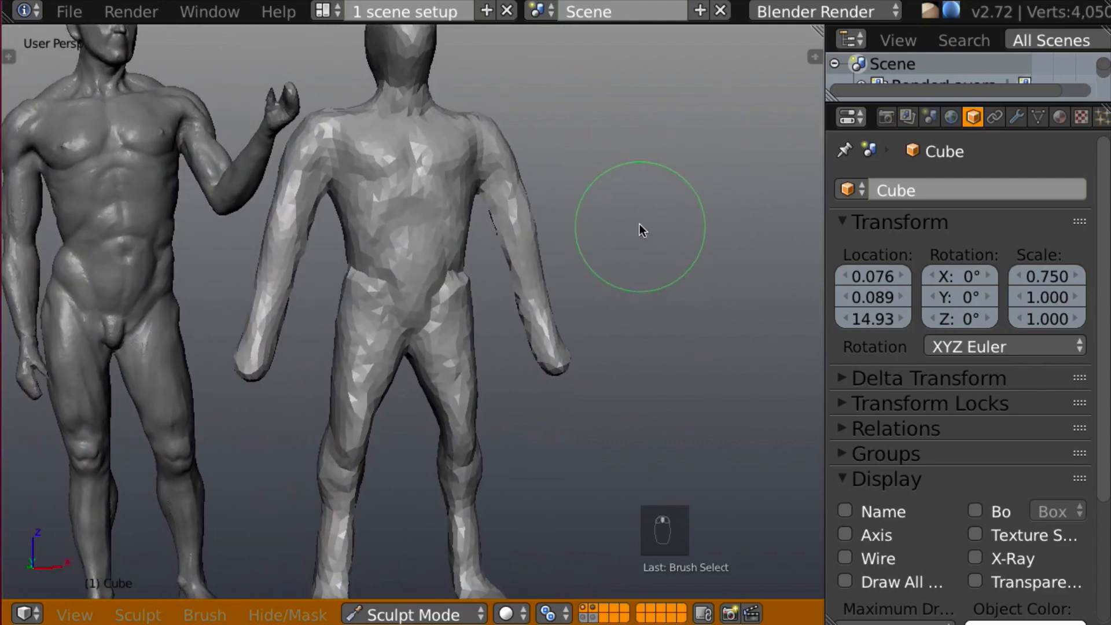
- Carve the sides of the abdominal muscles and the groin line below the hip bones with the Crease brush
{"action": "key", "text": "shift+c"}
{"action": "middle_click_drag", "start_coordinate": [609, 274], "coordinate": [612, 261]}
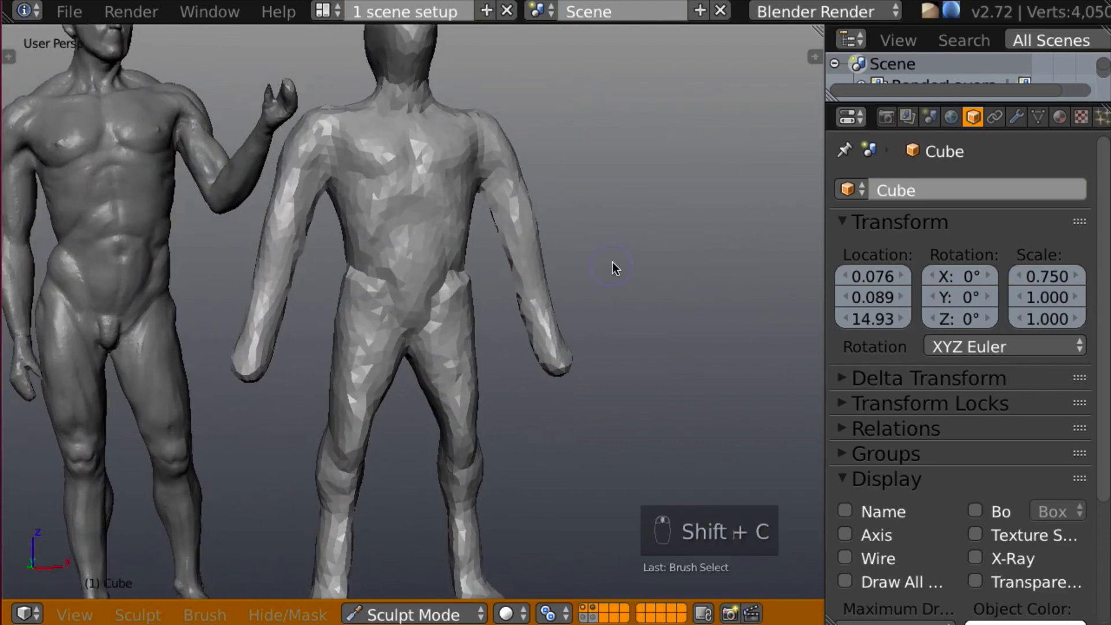
{"action": "scroll", "coordinate": [614, 249], "scroll_direction": "up", "scroll_amount": 2}
{"action": "mouse_move", "coordinate": [521, 281]}
{"action": "middle_mouse_down"}
{"action": "mouse_move", "coordinate": [485, 288]}
{"action": "mouse_move", "coordinate": [411, 228]}
{"action": "middle_mouse_up"}
{"action": "left_click_drag", "start_coordinate": [369, 169], "coordinate": [351, 204]}
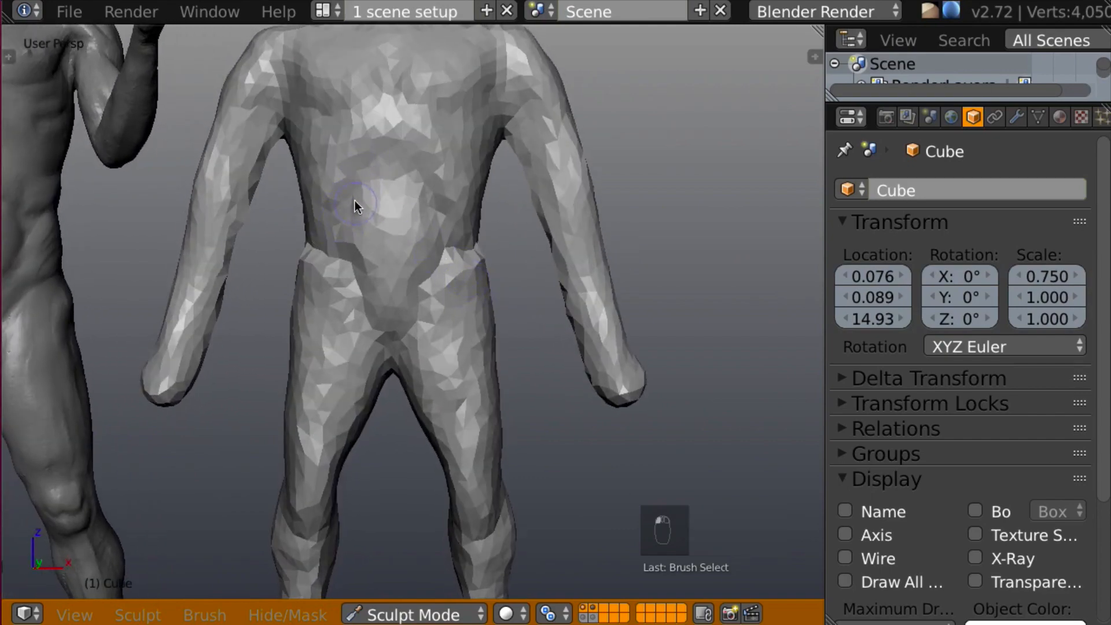
{"action": "mouse_move", "coordinate": [355, 201]}
{"action": "middle_mouse_down"}
{"action": "mouse_move", "coordinate": [469, 225]}
{"action": "mouse_move", "coordinate": [344, 243]}
{"action": "mouse_move", "coordinate": [231, 231]}
{"action": "mouse_move", "coordinate": [280, 229]}
{"action": "mouse_move", "coordinate": [232, 228]}
{"action": "mouse_move", "coordinate": [286, 218]}
{"action": "mouse_move", "coordinate": [385, 222]}
{"action": "mouse_move", "coordinate": [370, 236]}
{"action": "mouse_move", "coordinate": [331, 232]}
{"action": "mouse_move", "coordinate": [452, 309]}
{"action": "middle_mouse_up"}
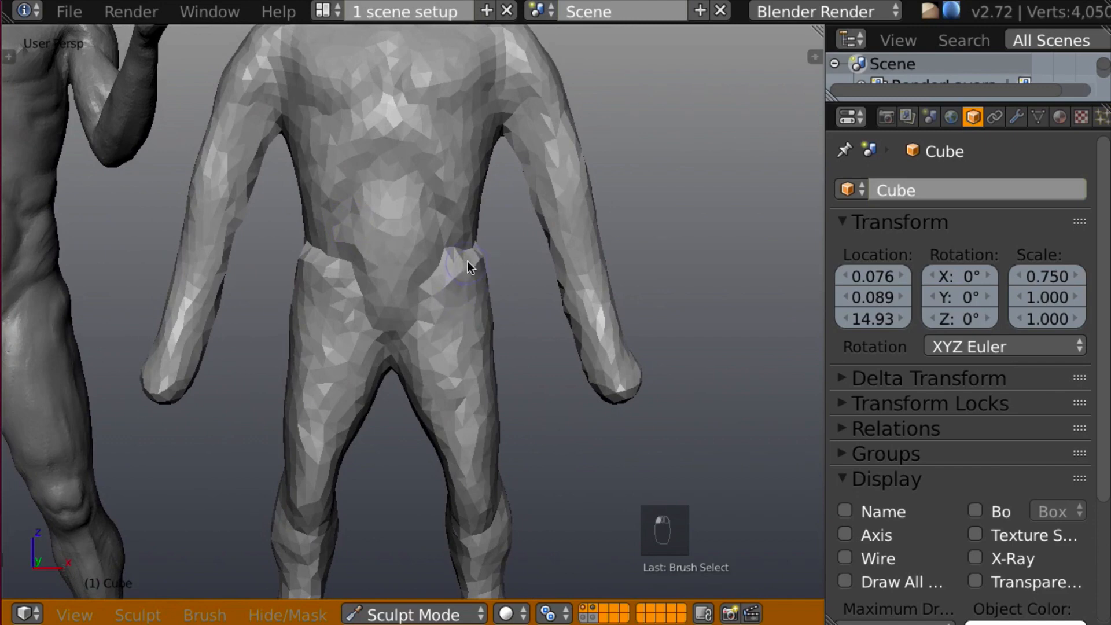
{"action": "mouse_move", "coordinate": [467, 264]}
{"action": "middle_mouse_down"}
{"action": "mouse_move", "coordinate": [526, 285]}
{"action": "mouse_move", "coordinate": [533, 241]}
{"action": "middle_mouse_up"}
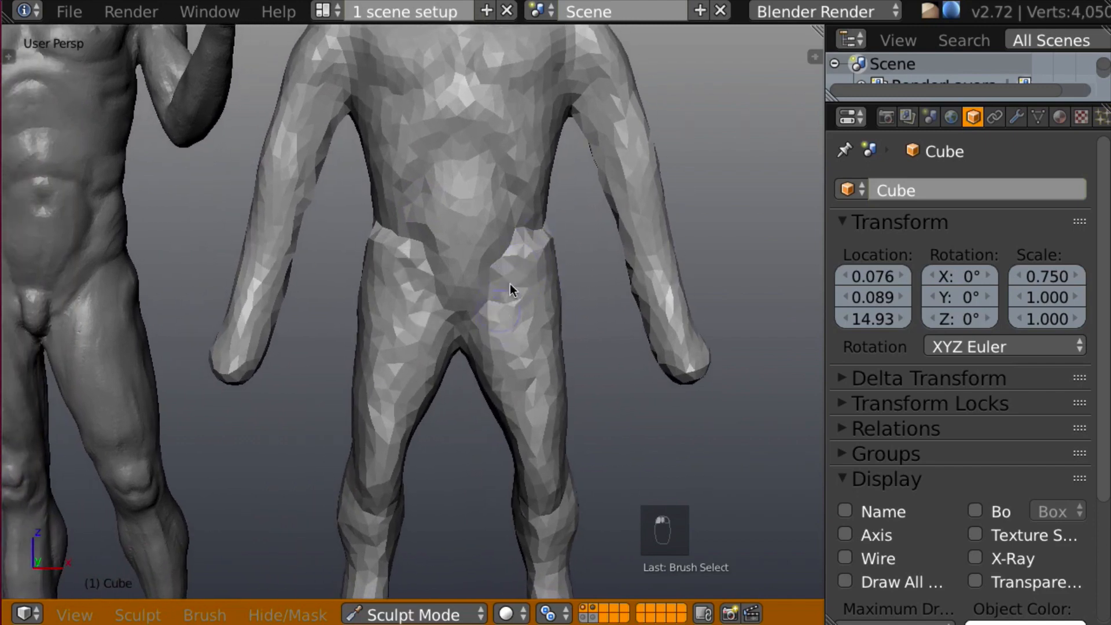
{"action": "left_click_drag", "start_coordinate": [523, 259], "coordinate": [490, 329]}
{"action": "middle_click_drag", "start_coordinate": [470, 340], "coordinate": [600, 225], "text": "shift"}
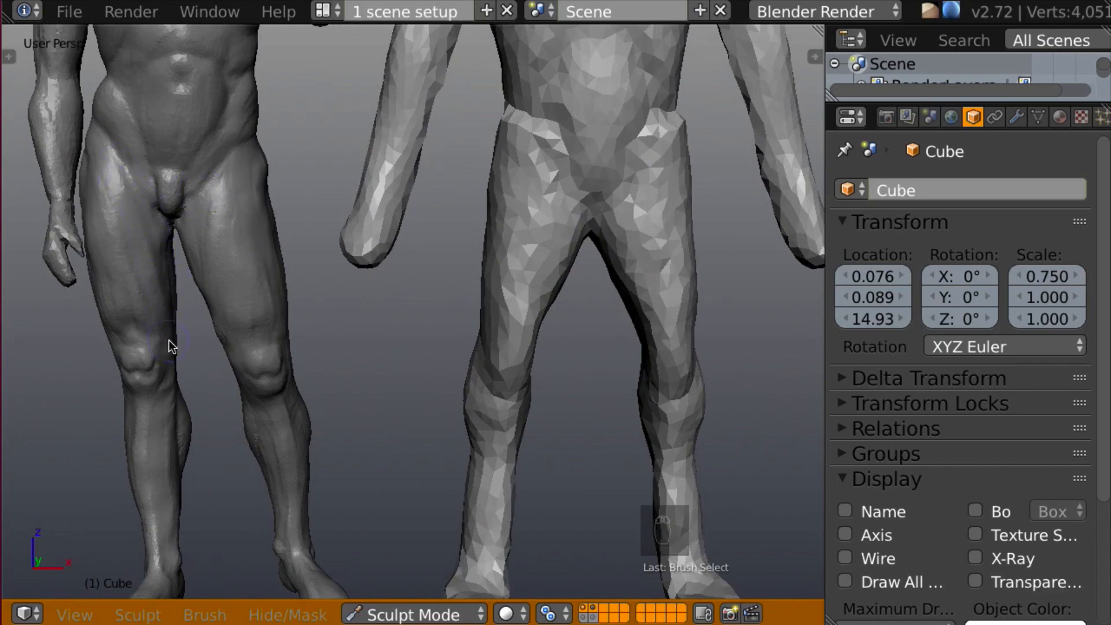
- Carve the muscle line from the front of the hip down to the inner thigh with the Crease brush, following the reference figure
{"action": "middle_click_drag", "start_coordinate": [172, 346], "coordinate": [244, 357]}
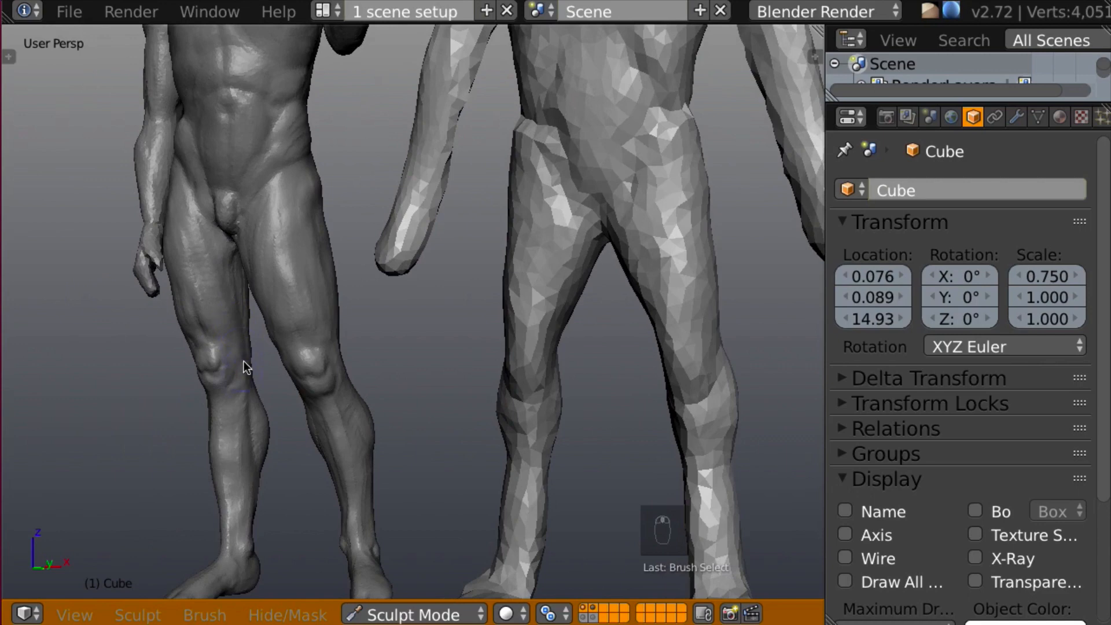
{"action": "middle_click_drag", "start_coordinate": [293, 342], "coordinate": [693, 314]}
{"action": "mouse_move", "coordinate": [526, 157]}
{"action": "left_mouse_down"}
{"action": "mouse_move", "coordinate": [537, 137]}
{"action": "mouse_move", "coordinate": [548, 286]}
{"action": "left_mouse_up"}
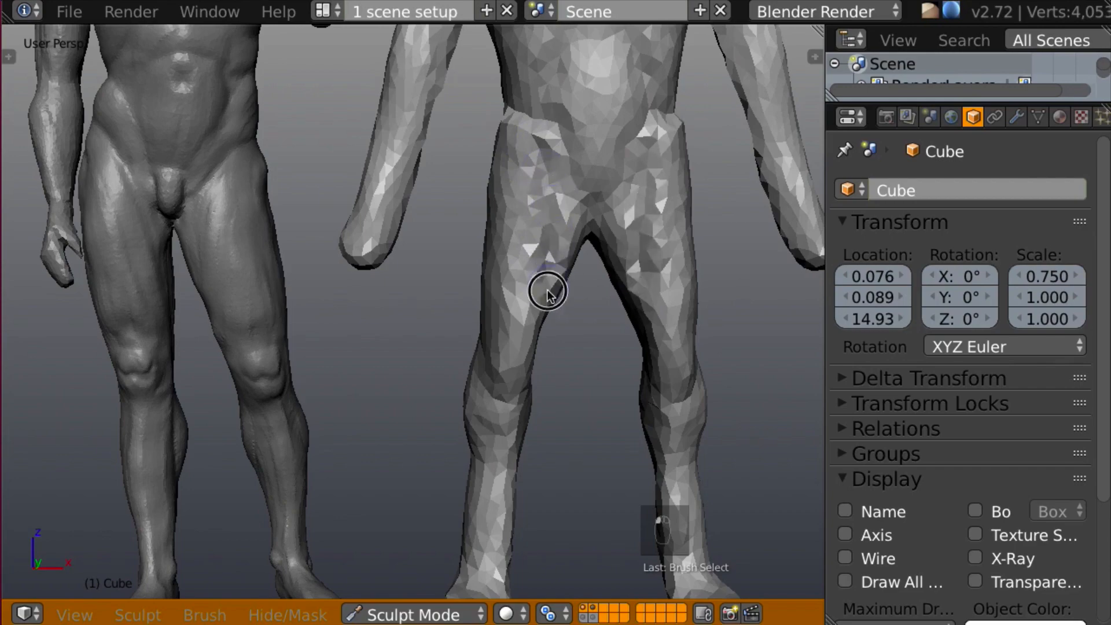
{"action": "middle_click_drag", "start_coordinate": [548, 286], "coordinate": [415, 178]}
{"action": "left_click_drag", "start_coordinate": [562, 249], "coordinate": [581, 343]}
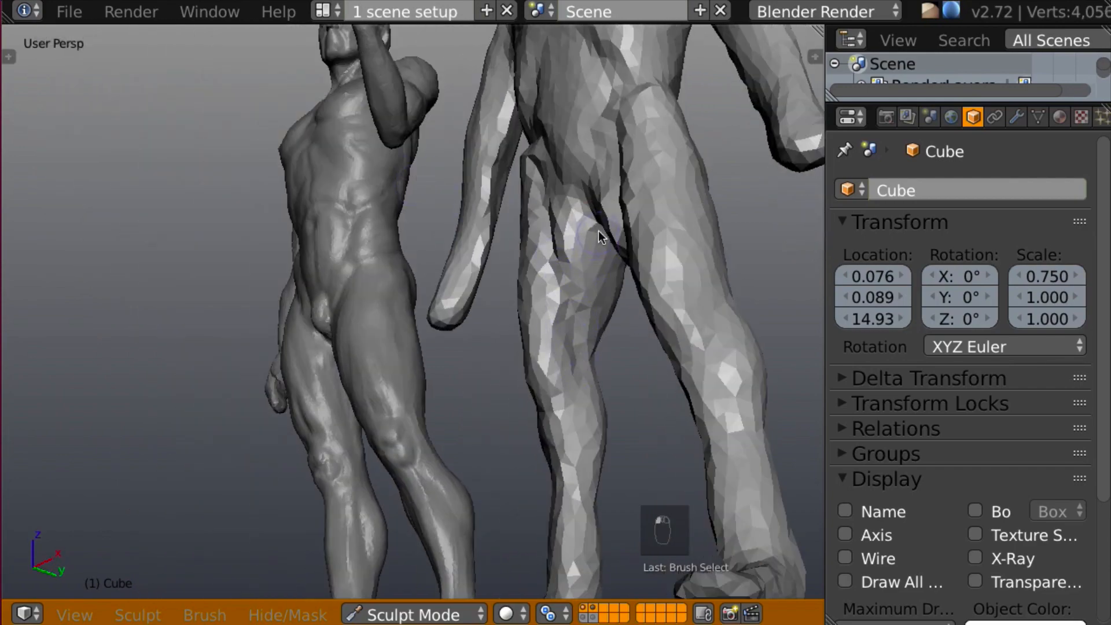
- Fill out the inner and front thigh muscles around the crease with the Clay brush
{"action": "key", "text": "c"}
{"action": "mouse_move", "coordinate": [599, 230]}
{"action": "middle_mouse_down"}
{"action": "mouse_move", "coordinate": [659, 280]}
{"action": "mouse_move", "coordinate": [602, 210]}
{"action": "middle_mouse_up"}
{"action": "mouse_move", "coordinate": [603, 210]}
{"action": "left_mouse_down"}
{"action": "mouse_move", "coordinate": [583, 210]}
{"action": "mouse_move", "coordinate": [596, 283]}
{"action": "mouse_move", "coordinate": [565, 144]}
{"action": "mouse_move", "coordinate": [584, 318]}
{"action": "left_mouse_up"}
{"action": "mouse_move", "coordinate": [697, 243]}
{"action": "middle_mouse_down"}
{"action": "mouse_move", "coordinate": [609, 261]}
{"action": "mouse_move", "coordinate": [624, 249]}
{"action": "middle_mouse_up"}
{"action": "mouse_move", "coordinate": [557, 151]}
{"action": "left_mouse_down"}
{"action": "mouse_move", "coordinate": [553, 263]}
{"action": "mouse_move", "coordinate": [553, 249]}
{"action": "left_mouse_up"}
{"action": "middle_click_drag", "start_coordinate": [552, 249], "coordinate": [568, 194]}
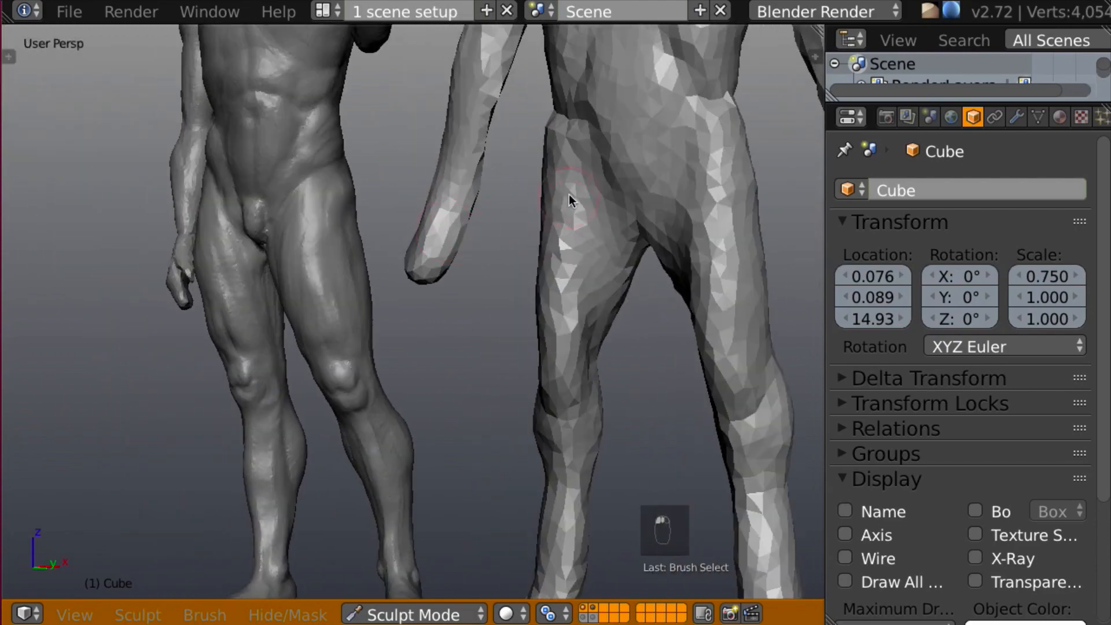
- Round out the outer thighs from the hips down to just above the knees with the Clay brush
{"action": "mouse_move", "coordinate": [569, 193]}
{"action": "left_mouse_down"}
{"action": "mouse_move", "coordinate": [565, 231]}
{"action": "mouse_move", "coordinate": [550, 173]}
{"action": "left_mouse_up"}
{"action": "mouse_move", "coordinate": [550, 173]}
{"action": "middle_mouse_down"}
{"action": "mouse_move", "coordinate": [617, 221]}
{"action": "mouse_move", "coordinate": [519, 192]}
{"action": "middle_mouse_up"}
{"action": "mouse_move", "coordinate": [519, 193]}
{"action": "left_mouse_down"}
{"action": "mouse_move", "coordinate": [531, 161]}
{"action": "mouse_move", "coordinate": [521, 306]}
{"action": "left_mouse_up"}
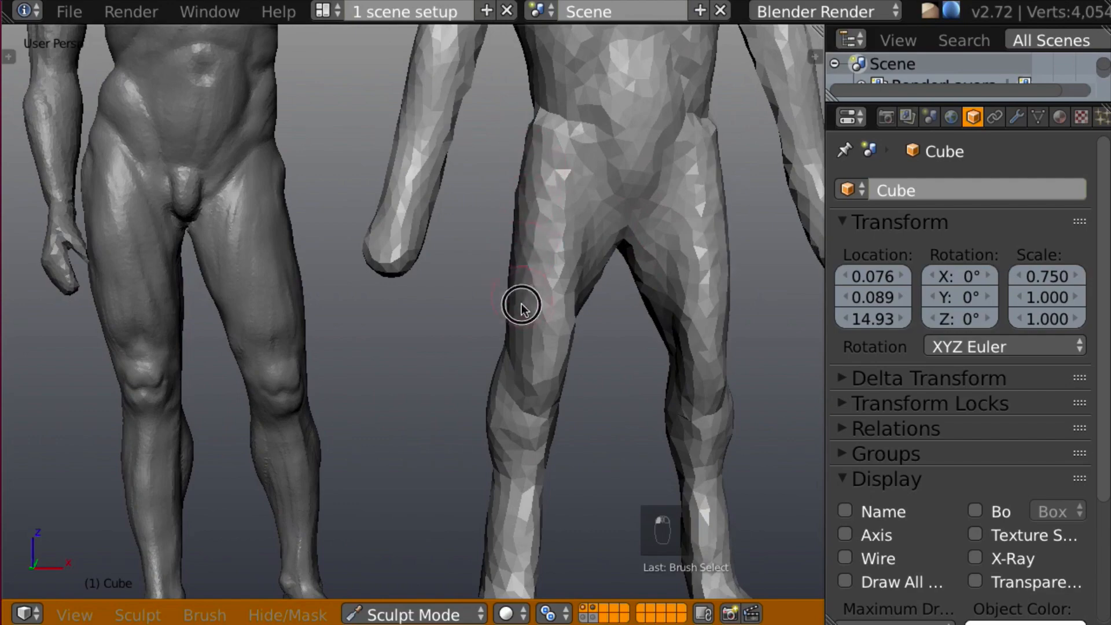
{"action": "middle_click_drag", "start_coordinate": [521, 305], "coordinate": [492, 240]}
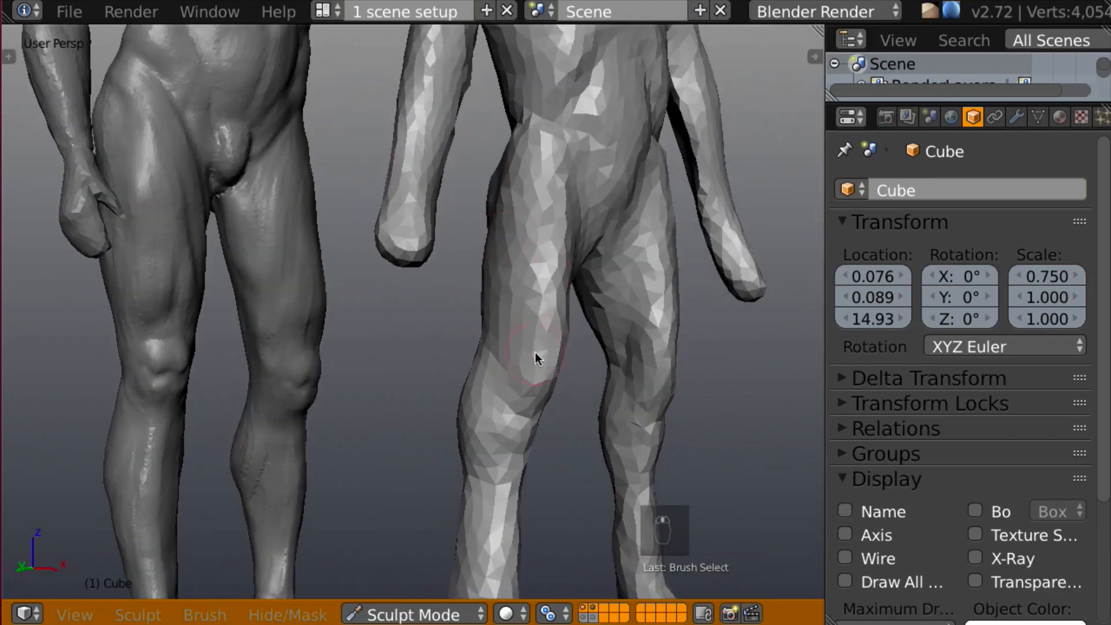
{"action": "mouse_move", "coordinate": [535, 352]}
{"action": "left_mouse_down"}
{"action": "mouse_move", "coordinate": [551, 340]}
{"action": "mouse_move", "coordinate": [536, 391]}
{"action": "mouse_move", "coordinate": [557, 341]}
{"action": "left_mouse_up"}
{"action": "mouse_move", "coordinate": [557, 341]}
{"action": "middle_mouse_down"}
{"action": "mouse_move", "coordinate": [749, 338]}
{"action": "mouse_move", "coordinate": [400, 337]}
{"action": "mouse_move", "coordinate": [367, 325]}
{"action": "mouse_move", "coordinate": [356, 375]}
{"action": "mouse_move", "coordinate": [405, 355]}
{"action": "mouse_move", "coordinate": [396, 327]}
{"action": "mouse_move", "coordinate": [463, 343]}
{"action": "mouse_move", "coordinate": [362, 324]}
{"action": "mouse_move", "coordinate": [336, 307]}
{"action": "mouse_move", "coordinate": [429, 317]}
{"action": "mouse_move", "coordinate": [495, 283]}
{"action": "mouse_move", "coordinate": [653, 370]}
{"action": "mouse_move", "coordinate": [713, 325]}
{"action": "mouse_move", "coordinate": [616, 296]}
{"action": "mouse_move", "coordinate": [667, 333]}
{"action": "mouse_move", "coordinate": [631, 336]}
{"action": "middle_mouse_up"}
- Shape the knees with the Clay brush and define their edges with the Crease brush
{"action": "scroll", "coordinate": [353, 374], "scroll_direction": "down", "scroll_amount": 5}
{"action": "scroll", "coordinate": [654, 365], "scroll_direction": "up", "scroll_amount": 2}
{"action": "scroll", "coordinate": [631, 336], "scroll_direction": "up", "scroll_amount": 2}
{"action": "mouse_move", "coordinate": [507, 348]}
{"action": "left_mouse_down"}
{"action": "mouse_move", "coordinate": [501, 368]}
{"action": "mouse_move", "coordinate": [496, 348]}
{"action": "mouse_move", "coordinate": [516, 466]}
{"action": "mouse_move", "coordinate": [510, 382]}
{"action": "left_mouse_up"}
{"action": "middle_click_drag", "start_coordinate": [563, 390], "coordinate": [541, 352]}
{"action": "left_click_drag", "start_coordinate": [502, 350], "coordinate": [512, 404]}
{"action": "mouse_move", "coordinate": [512, 405]}
{"action": "middle_mouse_down"}
{"action": "mouse_move", "coordinate": [426, 367]}
{"action": "mouse_move", "coordinate": [367, 397]}
{"action": "mouse_move", "coordinate": [714, 364]}
{"action": "mouse_move", "coordinate": [543, 332]}
{"action": "mouse_move", "coordinate": [588, 346]}
{"action": "mouse_move", "coordinate": [459, 345]}
{"action": "mouse_move", "coordinate": [600, 318]}
{"action": "mouse_move", "coordinate": [513, 263]}
{"action": "mouse_move", "coordinate": [503, 285]}
{"action": "mouse_move", "coordinate": [588, 290]}
{"action": "mouse_move", "coordinate": [755, 265]}
{"action": "mouse_move", "coordinate": [578, 287]}
{"action": "middle_mouse_up"}
{"action": "key", "text": "shift+c"}
{"action": "mouse_move", "coordinate": [501, 299]}
{"action": "left_mouse_down"}
{"action": "mouse_move", "coordinate": [511, 310]}
{"action": "mouse_move", "coordinate": [490, 300]}
{"action": "left_mouse_up"}
{"action": "mouse_move", "coordinate": [509, 298]}
{"action": "middle_mouse_down"}
{"action": "mouse_move", "coordinate": [719, 278]}
{"action": "mouse_move", "coordinate": [833, 241]}
{"action": "mouse_move", "coordinate": [603, 253]}
{"action": "middle_mouse_up"}
- Shape the back and outer sides of the thighs and the hip beside the buttocks with the Clay brush
{"action": "key", "text": "c"}
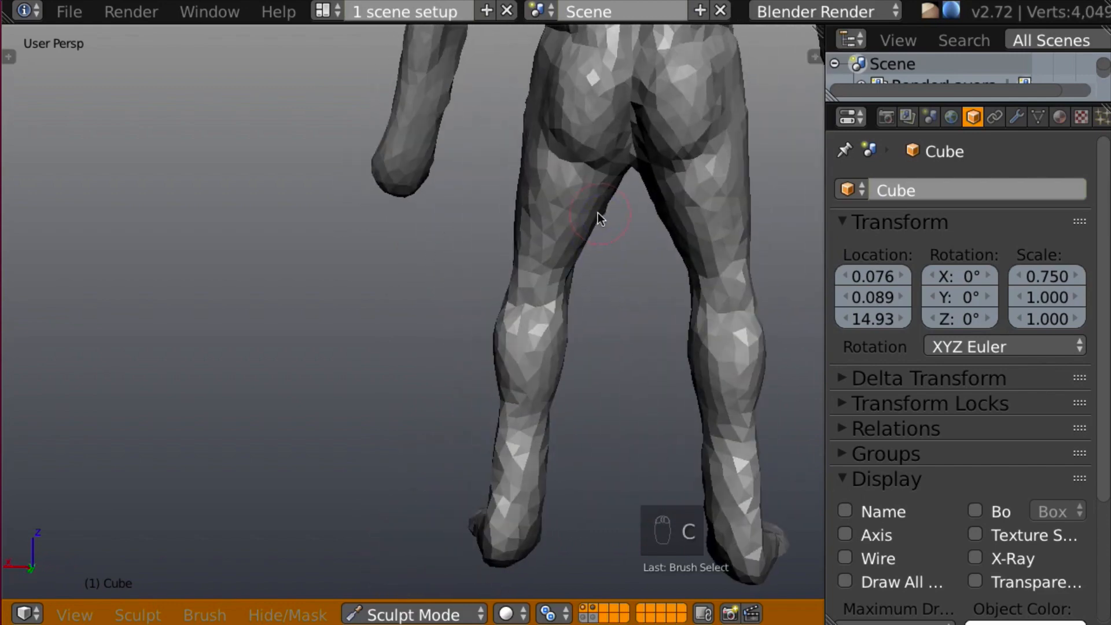
{"action": "mouse_move", "coordinate": [541, 288]}
{"action": "left_mouse_down"}
{"action": "mouse_move", "coordinate": [528, 248]}
{"action": "mouse_move", "coordinate": [533, 199]}
{"action": "mouse_move", "coordinate": [510, 154]}
{"action": "mouse_move", "coordinate": [538, 212]}
{"action": "left_mouse_up"}
{"action": "middle_click_drag", "start_coordinate": [538, 212], "coordinate": [545, 131]}
{"action": "mouse_move", "coordinate": [526, 106]}
{"action": "left_mouse_down"}
{"action": "mouse_move", "coordinate": [535, 80]}
{"action": "mouse_move", "coordinate": [531, 88]}
{"action": "left_mouse_up"}
{"action": "mouse_move", "coordinate": [531, 88]}
{"action": "middle_mouse_down"}
{"action": "mouse_move", "coordinate": [684, 75]}
{"action": "mouse_move", "coordinate": [536, 79]}
{"action": "mouse_move", "coordinate": [417, 110]}
{"action": "mouse_move", "coordinate": [581, 85]}
{"action": "mouse_move", "coordinate": [571, 99]}
{"action": "middle_mouse_up"}
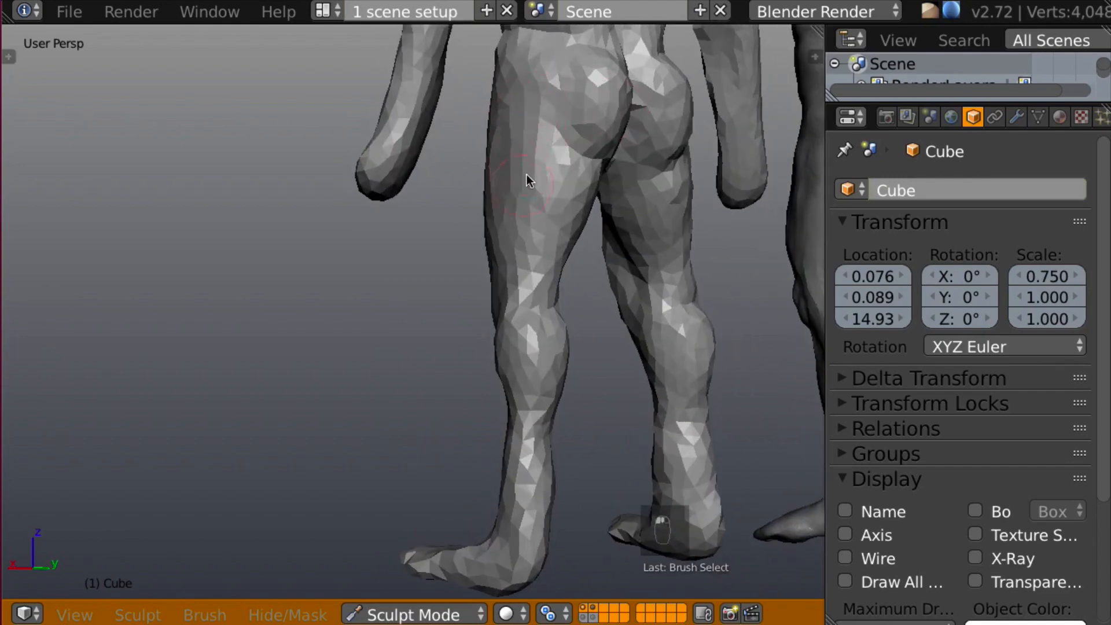
{"action": "left_click_drag", "start_coordinate": [524, 140], "coordinate": [522, 278]}
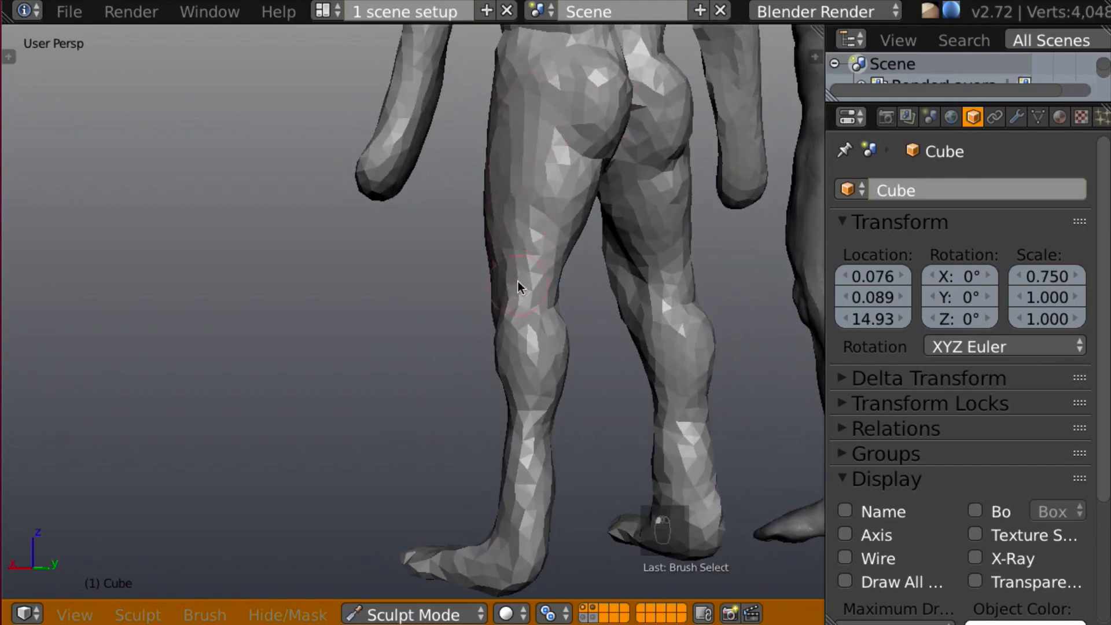
{"action": "mouse_move", "coordinate": [517, 280]}
{"action": "middle_mouse_down"}
{"action": "mouse_move", "coordinate": [460, 152]}
{"action": "mouse_move", "coordinate": [563, 181]}
{"action": "mouse_move", "coordinate": [568, 352]}
{"action": "middle_mouse_up"}
- Shape the calves and the lower legs down towards the ankles with the Clay brush
{"action": "mouse_move", "coordinate": [557, 374]}
{"action": "left_mouse_down"}
{"action": "mouse_move", "coordinate": [537, 338]}
{"action": "mouse_move", "coordinate": [539, 380]}
{"action": "left_mouse_up"}
{"action": "mouse_move", "coordinate": [538, 380]}
{"action": "middle_mouse_down"}
{"action": "mouse_move", "coordinate": [640, 323]}
{"action": "mouse_move", "coordinate": [640, 305]}
{"action": "mouse_move", "coordinate": [728, 320]}
{"action": "mouse_move", "coordinate": [548, 305]}
{"action": "mouse_move", "coordinate": [625, 342]}
{"action": "mouse_move", "coordinate": [598, 280]}
{"action": "mouse_move", "coordinate": [551, 306]}
{"action": "middle_mouse_up"}
{"action": "left_click_drag", "start_coordinate": [467, 286], "coordinate": [447, 420]}
{"action": "middle_click_drag", "start_coordinate": [447, 419], "coordinate": [405, 370]}
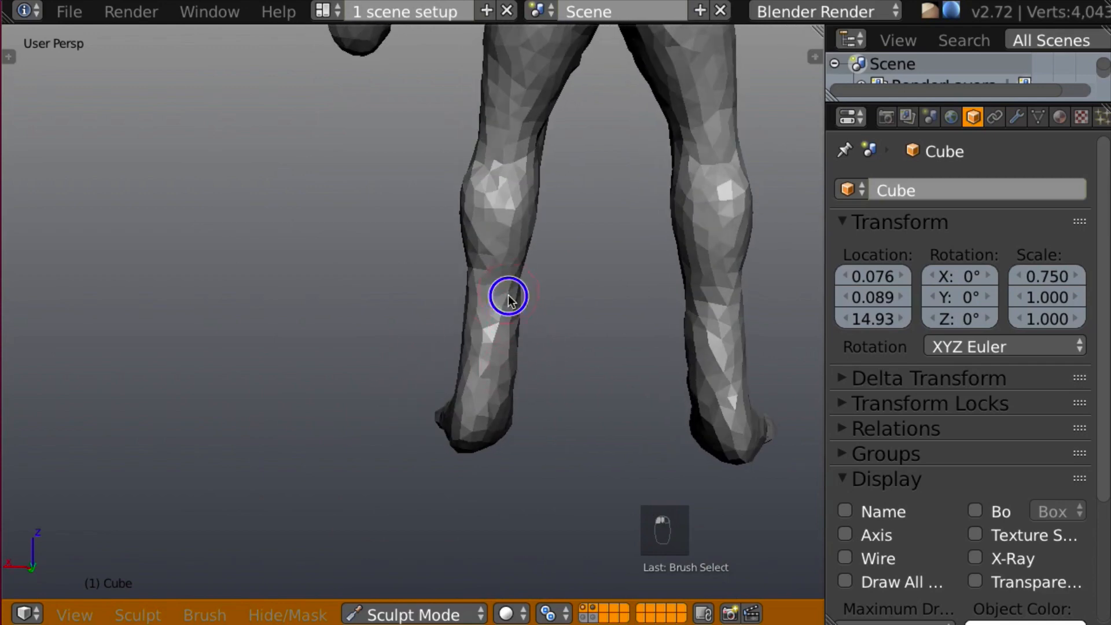
{"action": "mouse_move", "coordinate": [508, 298]}
{"action": "left_mouse_down"}
{"action": "mouse_move", "coordinate": [511, 366]}
{"action": "mouse_move", "coordinate": [521, 348]}
{"action": "left_mouse_up"}
- Reshape the outline of the heels and soles of the feet from below with the Snake Hook brush
{"action": "mouse_move", "coordinate": [521, 348]}
{"action": "middle_mouse_down"}
{"action": "mouse_move", "coordinate": [518, 379]}
{"action": "mouse_move", "coordinate": [559, 230]}
{"action": "mouse_move", "coordinate": [560, 287]}
{"action": "middle_mouse_up"}
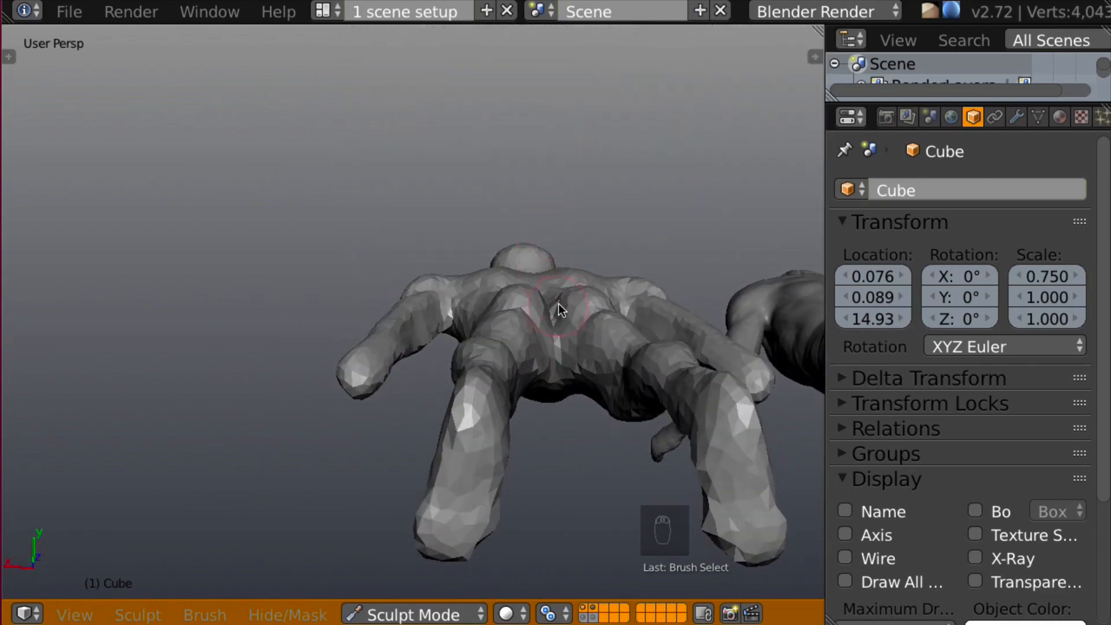
{"action": "key", "text": "k"}
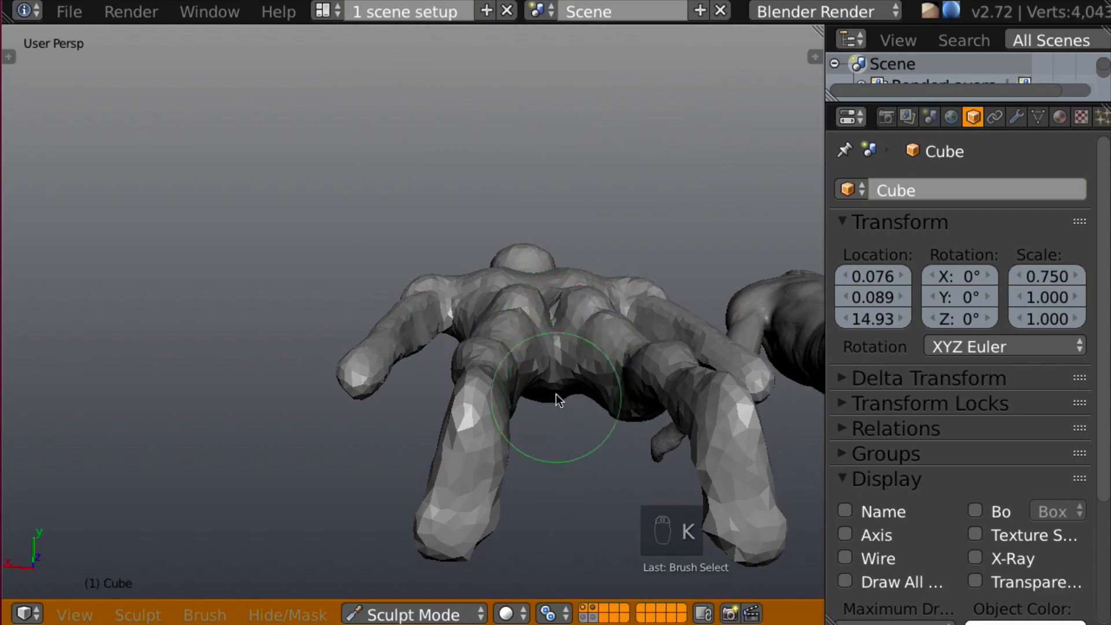
{"action": "middle_click_drag", "start_coordinate": [556, 394], "coordinate": [543, 365], "text": "ctrl"}
{"action": "middle_click_drag", "start_coordinate": [633, 403], "coordinate": [520, 318], "text": "shift"}
{"action": "mouse_move", "coordinate": [391, 223]}
{"action": "left_mouse_down"}
{"action": "mouse_move", "coordinate": [409, 216]}
{"action": "mouse_move", "coordinate": [407, 199]}
{"action": "mouse_move", "coordinate": [411, 243]}
{"action": "left_mouse_up"}
{"action": "mouse_move", "coordinate": [412, 243]}
{"action": "middle_mouse_down"}
{"action": "mouse_move", "coordinate": [456, 243]}
{"action": "mouse_move", "coordinate": [456, 233]}
{"action": "middle_mouse_up"}
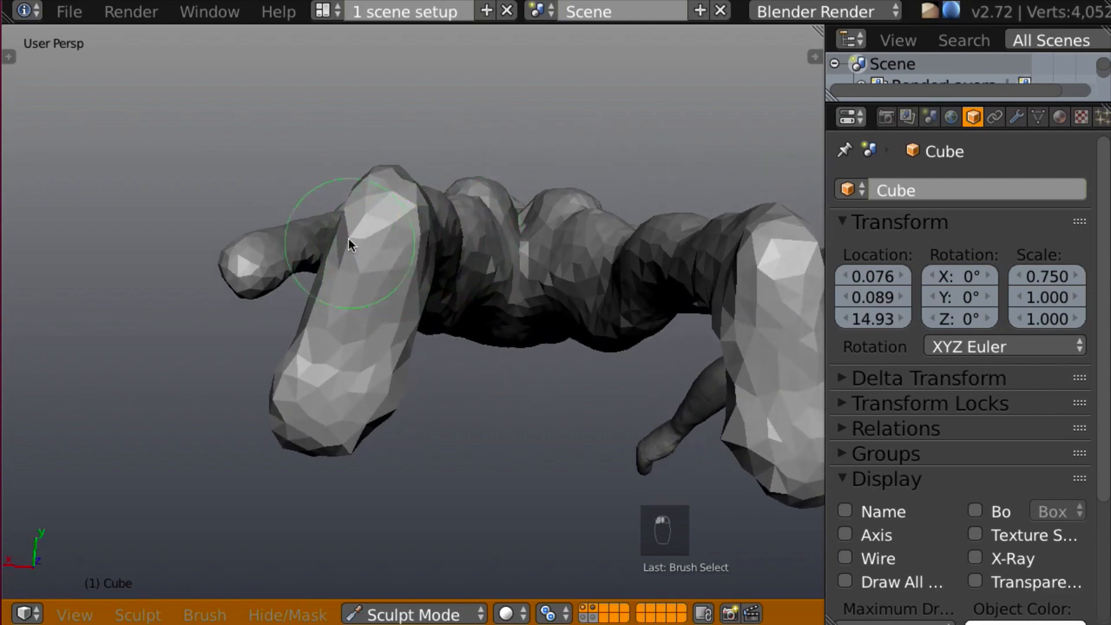
{"action": "mouse_move", "coordinate": [349, 239]}
{"action": "left_mouse_down"}
{"action": "mouse_move", "coordinate": [355, 228]}
{"action": "mouse_move", "coordinate": [345, 255]}
{"action": "left_mouse_up"}
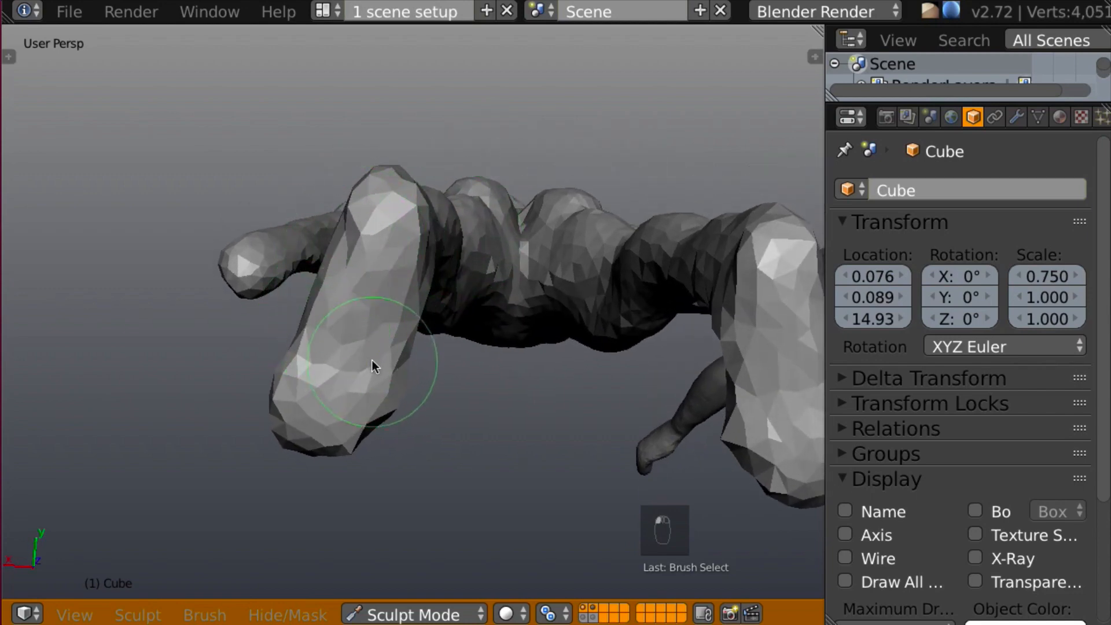
{"action": "mouse_move", "coordinate": [373, 366]}
{"action": "left_mouse_down"}
{"action": "mouse_move", "coordinate": [393, 388]}
{"action": "mouse_move", "coordinate": [352, 449]}
{"action": "mouse_move", "coordinate": [370, 440]}
{"action": "mouse_move", "coordinate": [288, 424]}
{"action": "mouse_move", "coordinate": [263, 405]}
{"action": "mouse_move", "coordinate": [280, 433]}
{"action": "mouse_move", "coordinate": [296, 404]}
{"action": "mouse_move", "coordinate": [295, 435]}
{"action": "mouse_move", "coordinate": [360, 442]}
{"action": "mouse_move", "coordinate": [404, 380]}
{"action": "mouse_move", "coordinate": [392, 333]}
{"action": "mouse_move", "coordinate": [417, 290]}
{"action": "mouse_move", "coordinate": [390, 397]}
{"action": "mouse_move", "coordinate": [393, 325]}
{"action": "mouse_move", "coordinate": [384, 385]}
{"action": "mouse_move", "coordinate": [407, 334]}
{"action": "mouse_move", "coordinate": [377, 391]}
{"action": "mouse_move", "coordinate": [372, 347]}
{"action": "mouse_move", "coordinate": [307, 382]}
{"action": "mouse_move", "coordinate": [335, 262]}
{"action": "mouse_move", "coordinate": [318, 284]}
{"action": "mouse_move", "coordinate": [313, 305]}
{"action": "mouse_move", "coordinate": [340, 265]}
{"action": "mouse_move", "coordinate": [329, 298]}
{"action": "mouse_move", "coordinate": [347, 243]}
{"action": "mouse_move", "coordinate": [403, 213]}
{"action": "mouse_move", "coordinate": [404, 197]}
{"action": "mouse_move", "coordinate": [356, 229]}
{"action": "mouse_move", "coordinate": [395, 217]}
{"action": "left_mouse_up"}
- Refine the surface of the feet with the Clay brush
{"action": "mouse_move", "coordinate": [395, 218]}
{"action": "middle_mouse_down"}
{"action": "mouse_move", "coordinate": [346, 417]}
{"action": "mouse_move", "coordinate": [356, 347]}
{"action": "mouse_move", "coordinate": [189, 353]}
{"action": "mouse_move", "coordinate": [384, 340]}
{"action": "mouse_move", "coordinate": [384, 355]}
{"action": "mouse_move", "coordinate": [415, 312]}
{"action": "mouse_move", "coordinate": [522, 301]}
{"action": "mouse_move", "coordinate": [407, 207]}
{"action": "middle_mouse_up"}
{"action": "key", "text": "c"}
{"action": "left_click_drag", "start_coordinate": [354, 204], "coordinate": [372, 206]}
{"action": "mouse_move", "coordinate": [372, 206]}
{"action": "middle_mouse_down"}
{"action": "mouse_move", "coordinate": [288, 260]}
{"action": "mouse_move", "coordinate": [481, 222]}
{"action": "mouse_move", "coordinate": [488, 329]}
{"action": "mouse_move", "coordinate": [540, 225]}
{"action": "mouse_move", "coordinate": [472, 303]}
{"action": "mouse_move", "coordinate": [494, 261]}
{"action": "mouse_move", "coordinate": [553, 241]}
{"action": "mouse_move", "coordinate": [511, 232]}
{"action": "middle_mouse_up"}
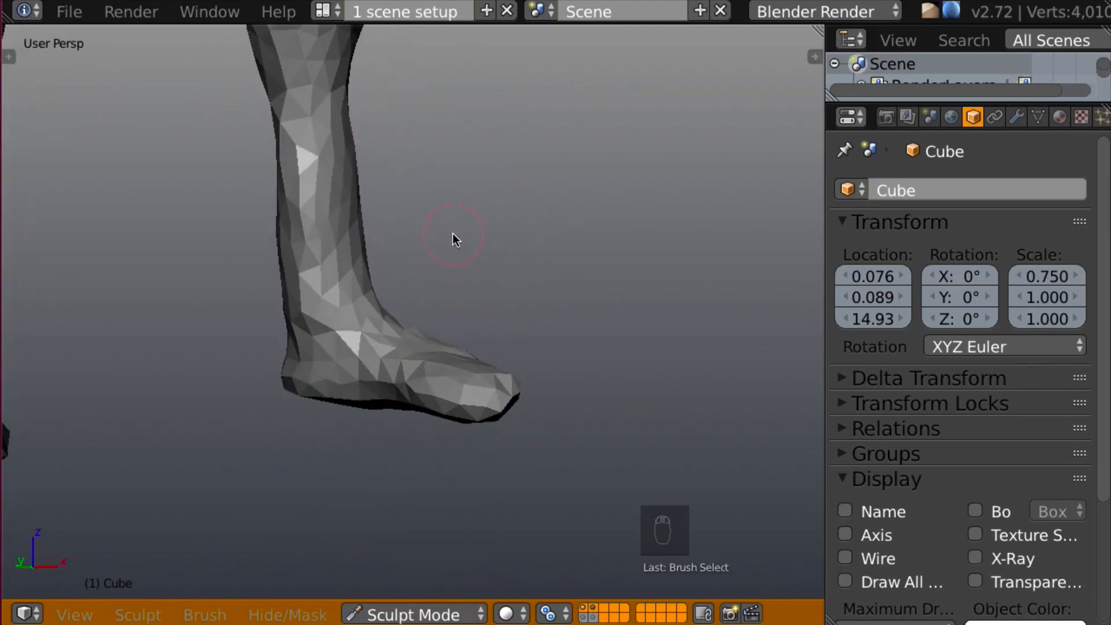
- Build up the ankle bones on the inner and outer sides of the ankle with the Draw brush
{"action": "key", "text": "x"}
{"action": "left_click_drag", "start_coordinate": [314, 316], "coordinate": [309, 302]}
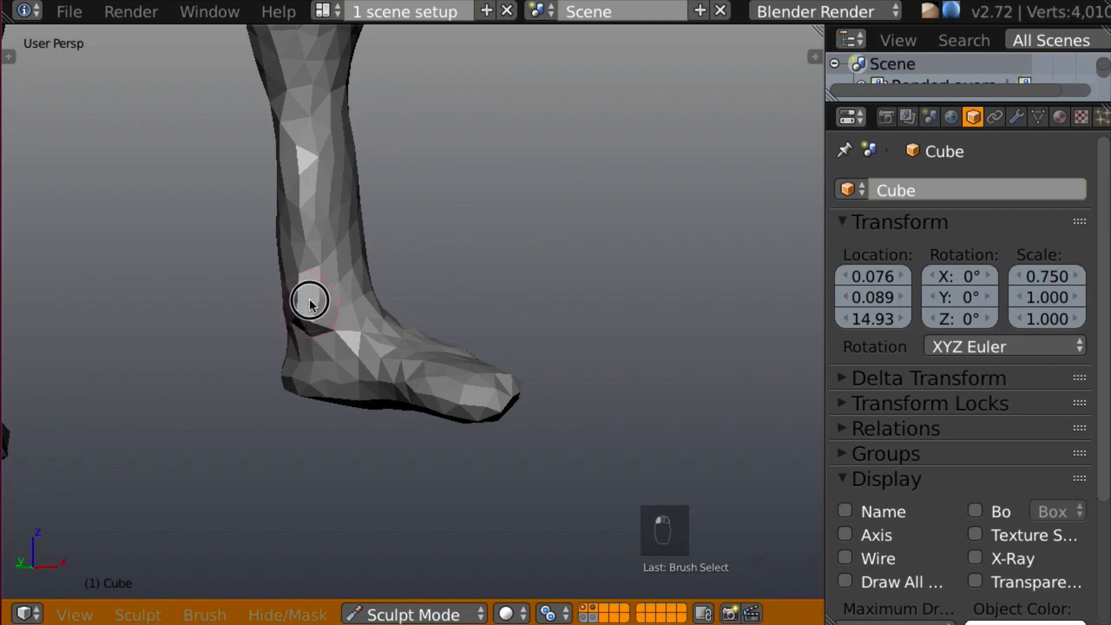
{"action": "middle_click_drag", "start_coordinate": [310, 302], "coordinate": [349, 348]}
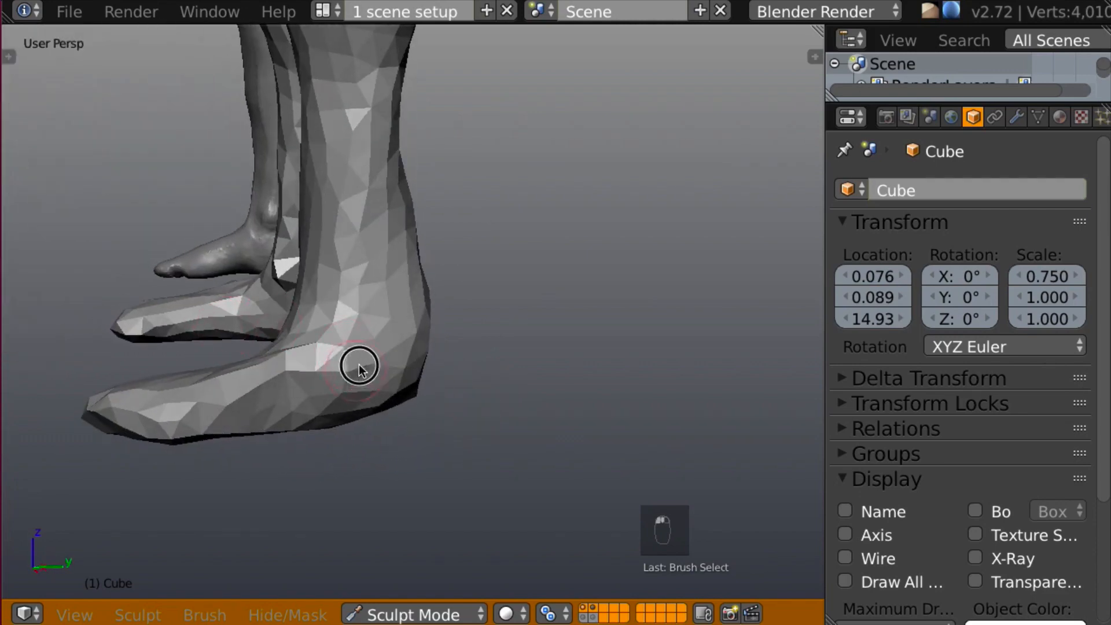
{"action": "left_click_drag", "start_coordinate": [358, 368], "coordinate": [388, 324]}
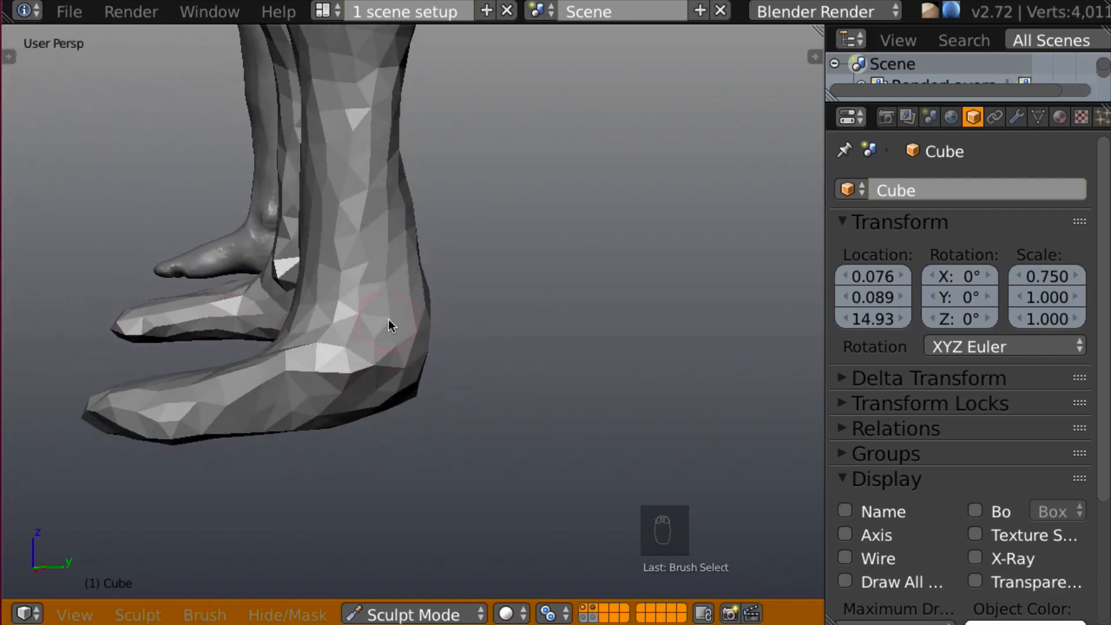
- Cut creases beneath the outer and inner ankle bones with the Crease brush
{"action": "key", "text": "shift+c"}
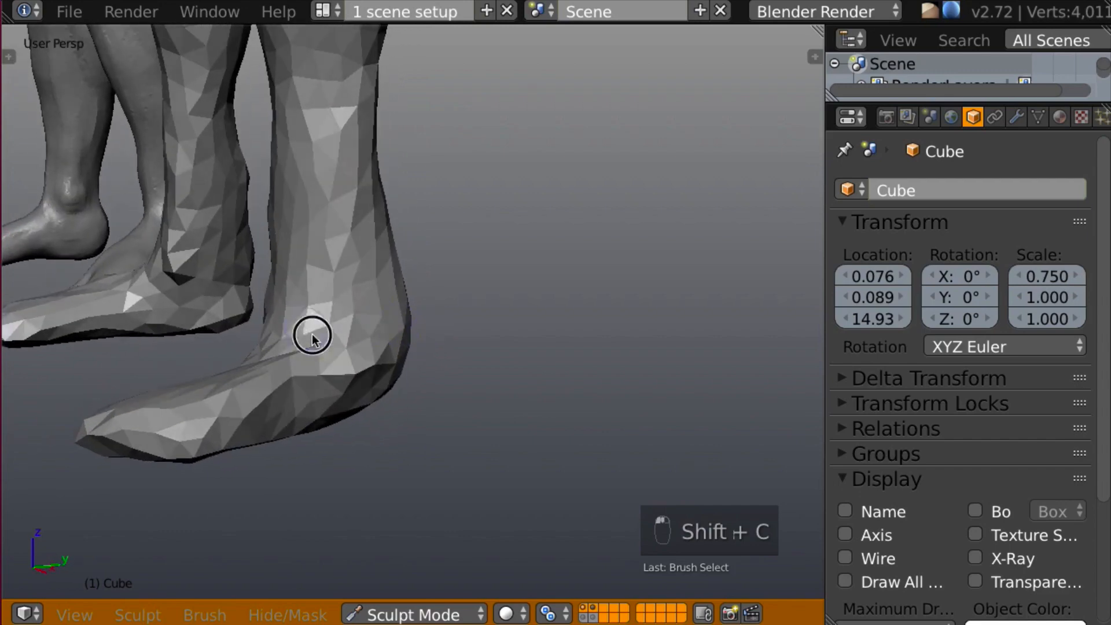
{"action": "left_click_drag", "start_coordinate": [311, 334], "coordinate": [317, 352]}
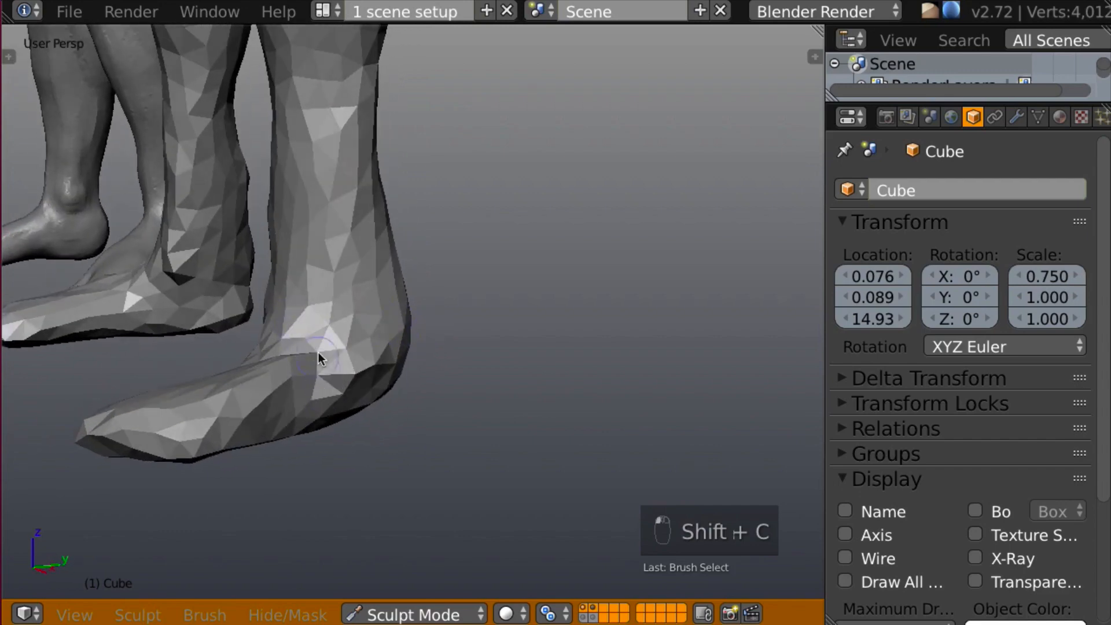
{"action": "middle_click_drag", "start_coordinate": [318, 352], "coordinate": [355, 371]}
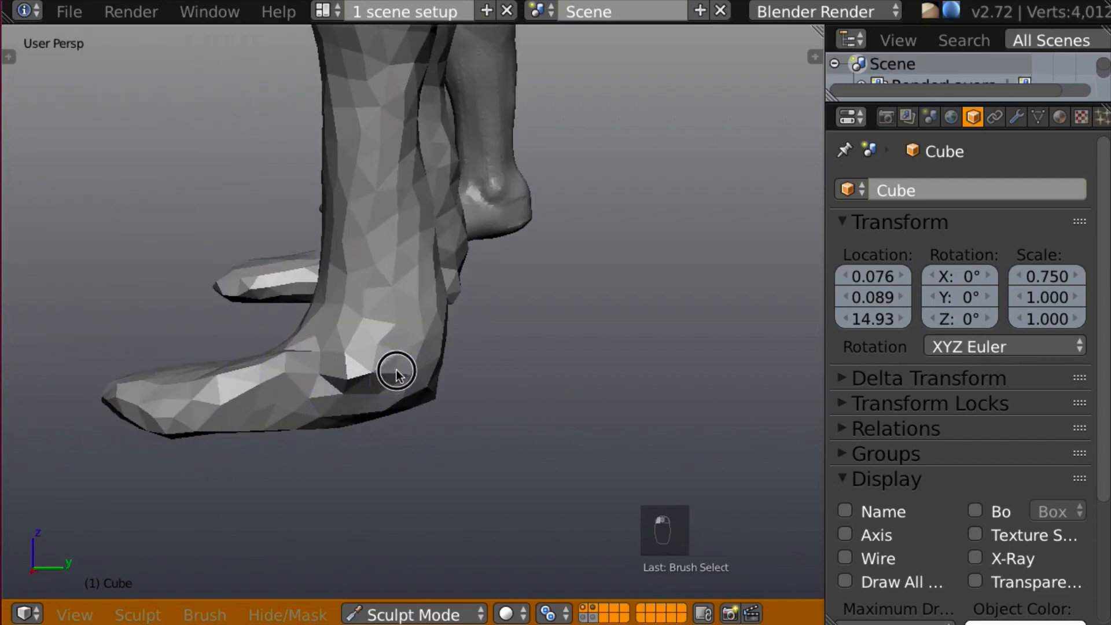
{"action": "mouse_move", "coordinate": [397, 371]}
{"action": "left_mouse_down"}
{"action": "mouse_move", "coordinate": [416, 314]}
{"action": "mouse_move", "coordinate": [395, 360]}
{"action": "mouse_move", "coordinate": [402, 370]}
{"action": "left_mouse_up"}
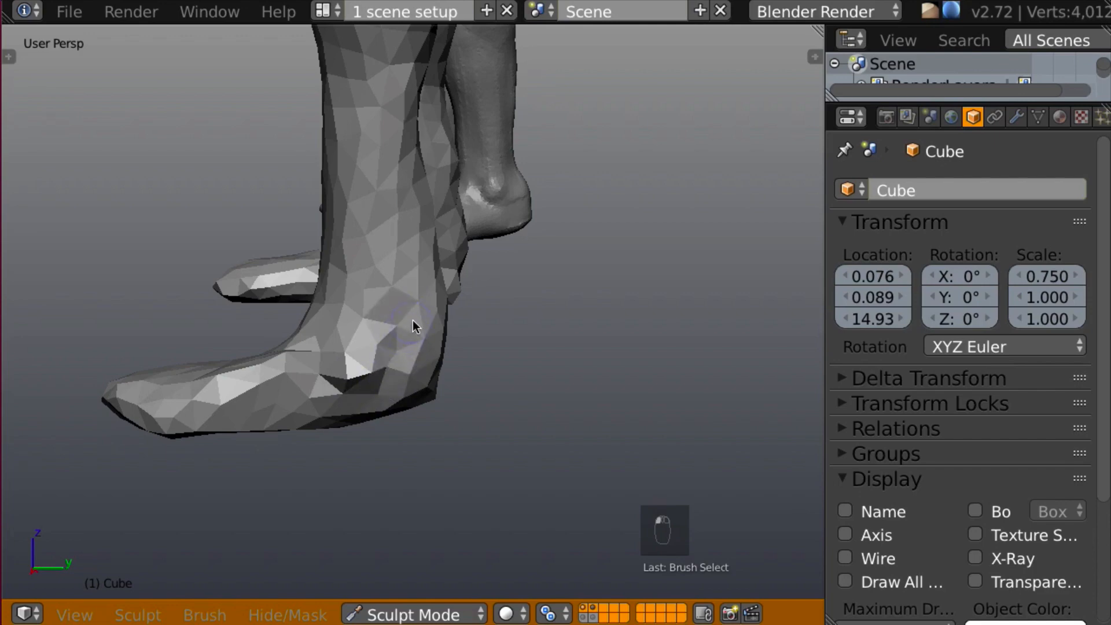
{"action": "middle_click_drag", "start_coordinate": [412, 321], "coordinate": [387, 353]}
{"action": "mouse_move", "coordinate": [395, 380]}
{"action": "left_mouse_down"}
{"action": "mouse_move", "coordinate": [380, 358]}
{"action": "mouse_move", "coordinate": [356, 383]}
{"action": "mouse_move", "coordinate": [361, 369]}
{"action": "left_mouse_up"}
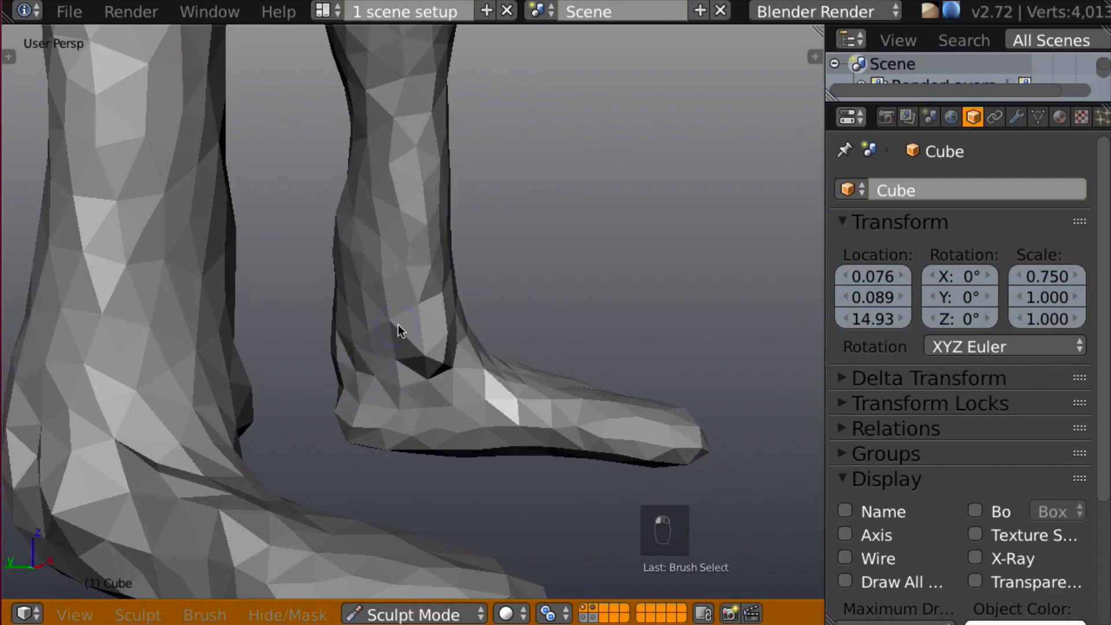
- Switch to the Clay brush and set the Dyntopo detail size to 20.31%
{"action": "key", "text": "c"}
{"action": "middle_click_drag", "start_coordinate": [437, 347], "coordinate": [400, 361]}
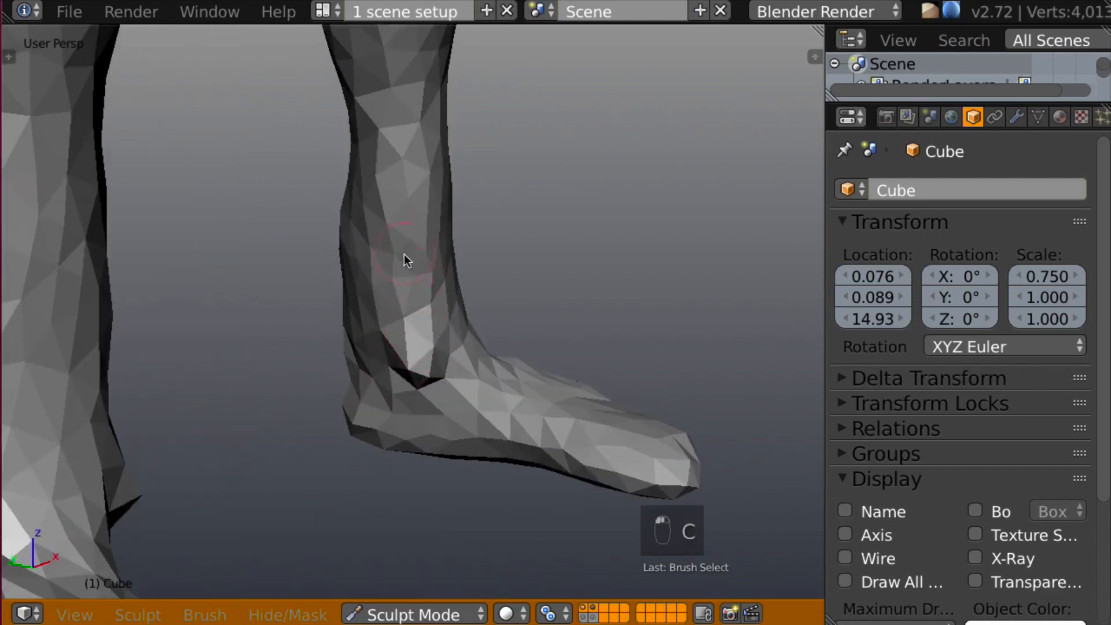
{"action": "middle_click_drag", "start_coordinate": [404, 297], "coordinate": [419, 316]}
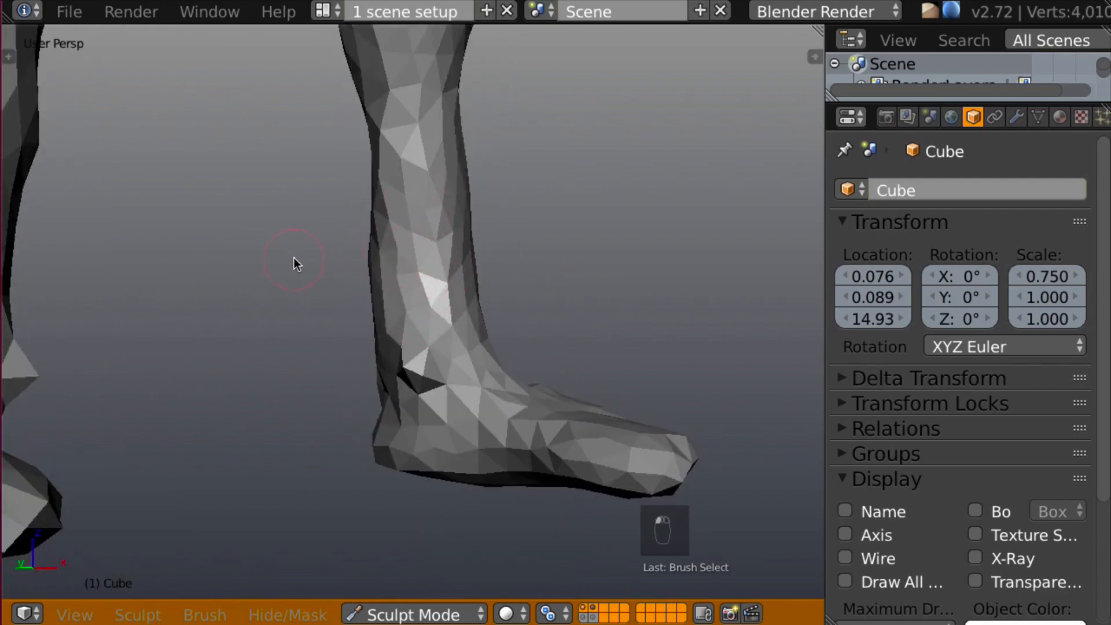
{"action": "key", "text": "t"}
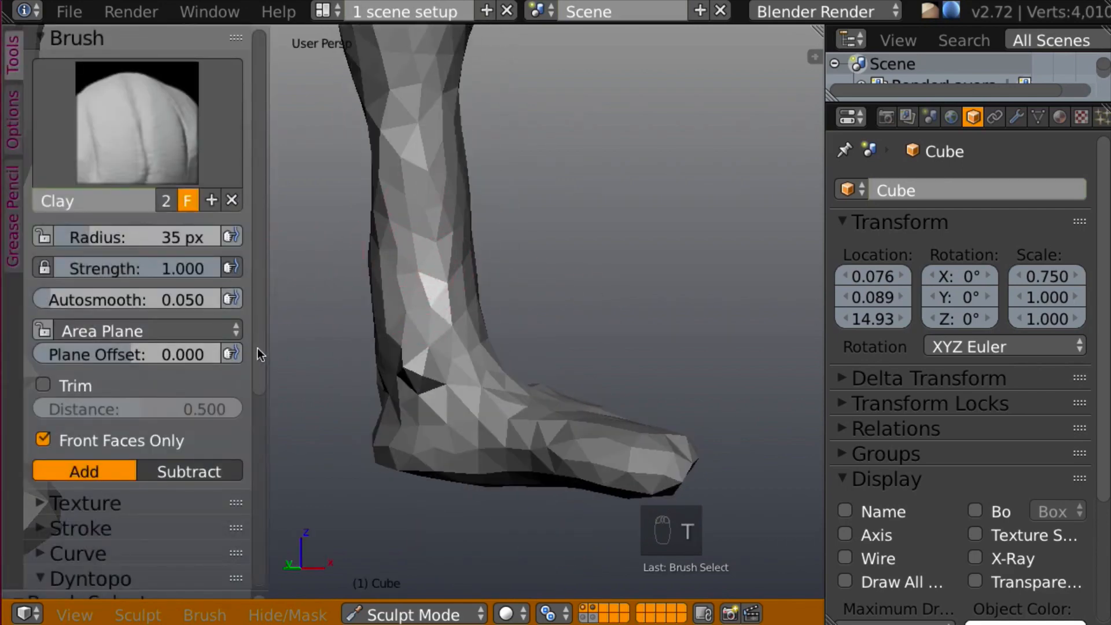
{"action": "scroll", "coordinate": [255, 387], "scroll_direction": "down", "scroll_amount": 8}
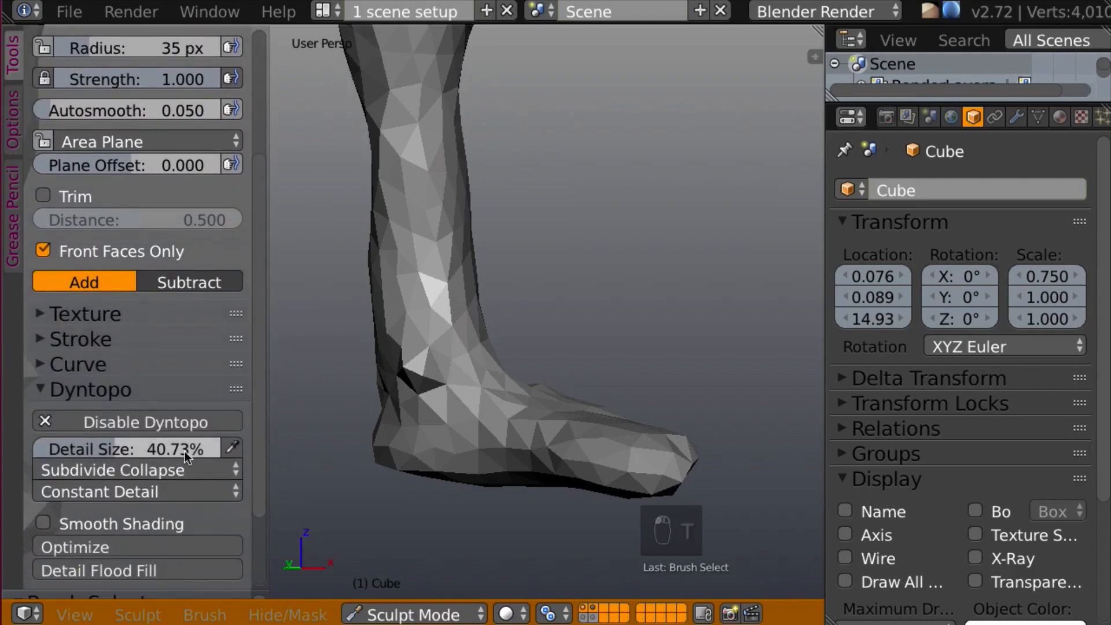
{"action": "left_click_drag", "start_coordinate": [185, 448], "coordinate": [149, 451]}
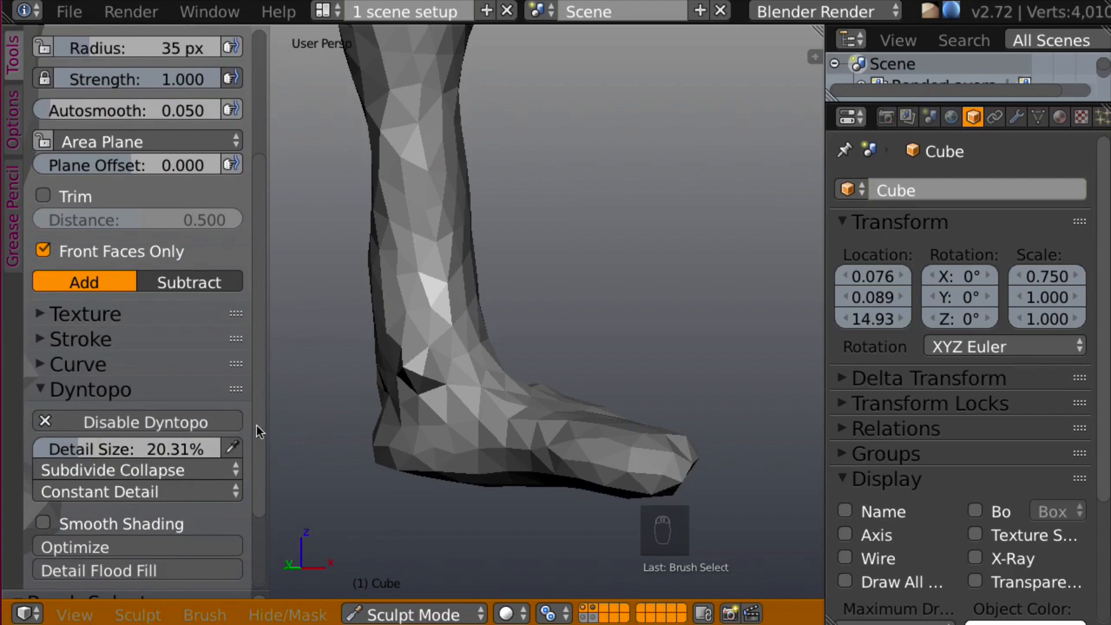
{"action": "key", "text": "t"}
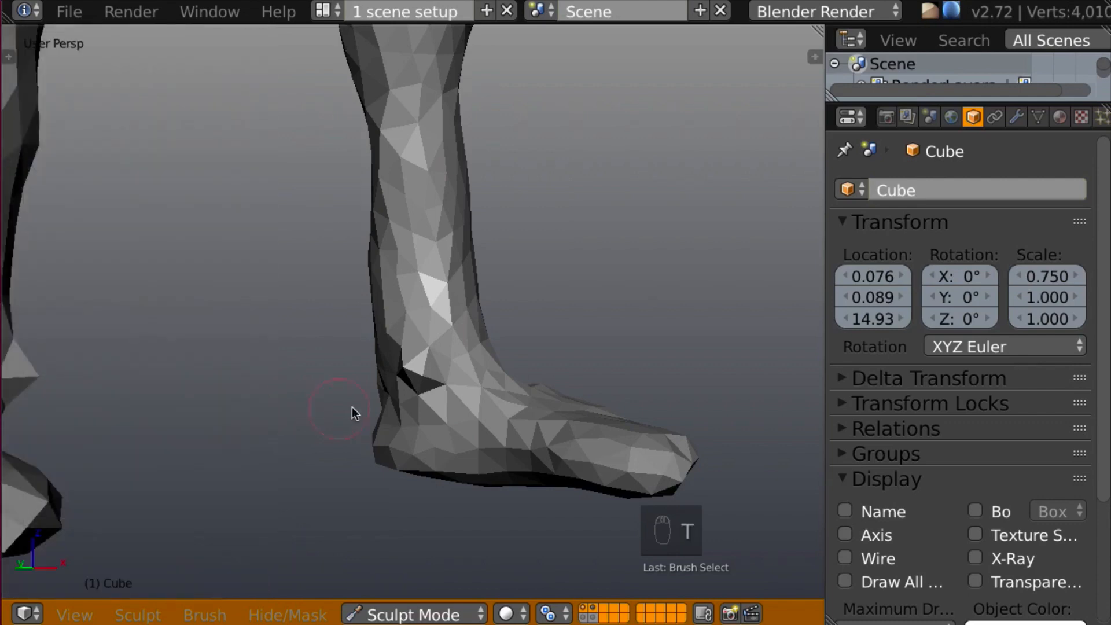
- Build up the ankle bones and the area beneath them in finer detail with the Clay brush
{"action": "mouse_move", "coordinate": [332, 411]}
{"action": "middle_mouse_down"}
{"action": "mouse_move", "coordinate": [527, 416]}
{"action": "mouse_move", "coordinate": [404, 322]}
{"action": "middle_mouse_up"}
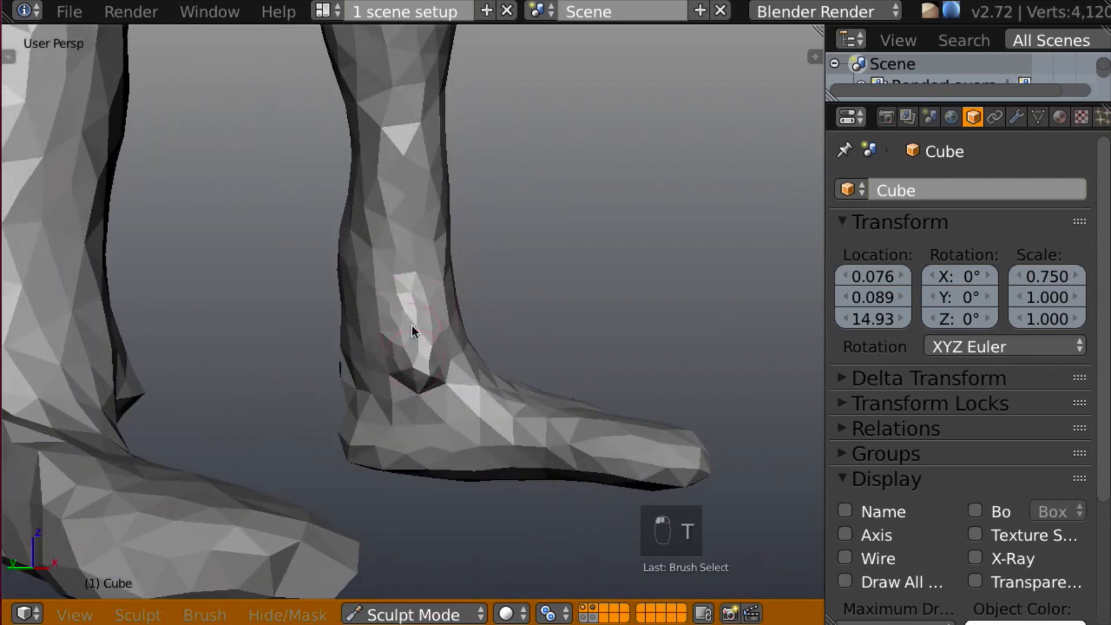
{"action": "mouse_move", "coordinate": [412, 326]}
{"action": "left_mouse_down"}
{"action": "mouse_move", "coordinate": [398, 362]}
{"action": "mouse_move", "coordinate": [413, 373]}
{"action": "left_mouse_up"}
{"action": "mouse_move", "coordinate": [408, 332]}
{"action": "left_mouse_down"}
{"action": "mouse_move", "coordinate": [400, 288]}
{"action": "mouse_move", "coordinate": [415, 332]}
{"action": "left_mouse_up"}
{"action": "middle_click_drag", "start_coordinate": [415, 332], "coordinate": [367, 338]}
{"action": "mouse_move", "coordinate": [367, 333]}
{"action": "left_mouse_down"}
{"action": "mouse_move", "coordinate": [335, 415]}
{"action": "mouse_move", "coordinate": [345, 434]}
{"action": "mouse_move", "coordinate": [395, 421]}
{"action": "mouse_move", "coordinate": [446, 391]}
{"action": "mouse_move", "coordinate": [443, 379]}
{"action": "left_mouse_up"}
{"action": "middle_click_drag", "start_coordinate": [444, 379], "coordinate": [439, 393]}
{"action": "left_click_drag", "start_coordinate": [439, 394], "coordinate": [466, 367]}
- Deepen the creases around the ankle bones and towards the heel with the Crease brush
{"action": "key", "text": "shift+c"}
{"action": "mouse_move", "coordinate": [466, 367]}
{"action": "middle_mouse_down"}
{"action": "mouse_move", "coordinate": [339, 408]}
{"action": "mouse_move", "coordinate": [448, 371]}
{"action": "middle_mouse_up"}
{"action": "mouse_move", "coordinate": [449, 371]}
{"action": "left_mouse_down"}
{"action": "mouse_move", "coordinate": [504, 360]}
{"action": "mouse_move", "coordinate": [531, 397]}
{"action": "left_mouse_up"}
{"action": "mouse_move", "coordinate": [532, 397]}
{"action": "middle_mouse_down"}
{"action": "mouse_move", "coordinate": [423, 347]}
{"action": "mouse_move", "coordinate": [579, 392]}
{"action": "middle_mouse_up"}
{"action": "mouse_move", "coordinate": [570, 399]}
{"action": "left_mouse_down"}
{"action": "mouse_move", "coordinate": [545, 412]}
{"action": "mouse_move", "coordinate": [610, 422]}
{"action": "mouse_move", "coordinate": [635, 397]}
{"action": "mouse_move", "coordinate": [628, 377]}
{"action": "mouse_move", "coordinate": [647, 389]}
{"action": "mouse_move", "coordinate": [627, 423]}
{"action": "mouse_move", "coordinate": [640, 415]}
{"action": "left_mouse_up"}
- Shape the back of the heel and the tendon above it with the Clay brush
{"action": "key", "text": "c"}
{"action": "mouse_move", "coordinate": [658, 395]}
{"action": "middle_mouse_down"}
{"action": "mouse_move", "coordinate": [645, 425]}
{"action": "mouse_move", "coordinate": [663, 373]}
{"action": "middle_mouse_up"}
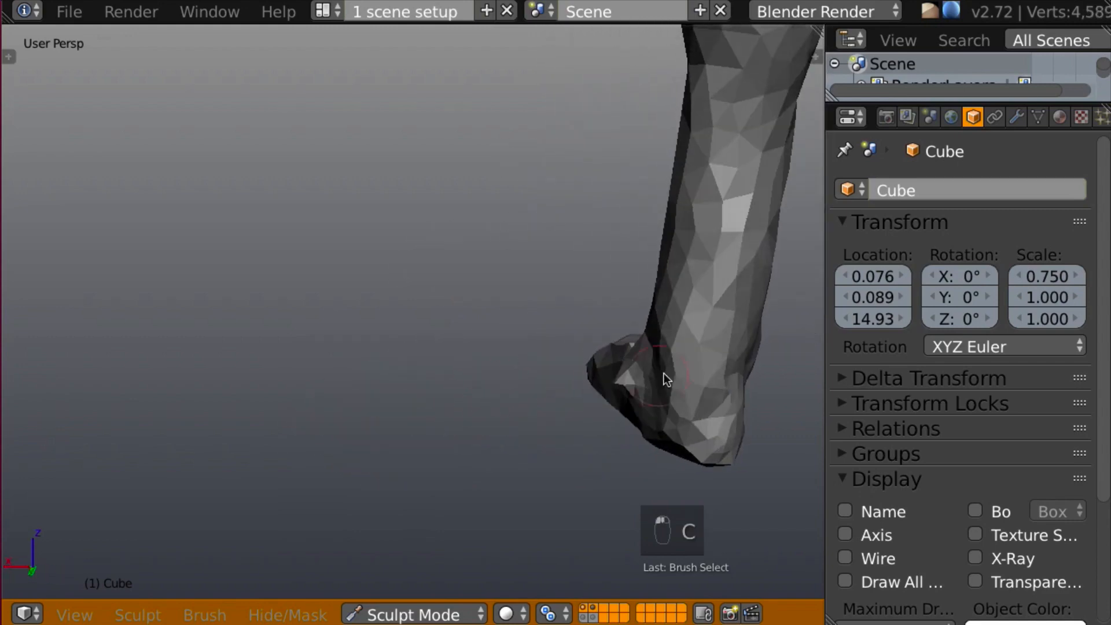
{"action": "mouse_move", "coordinate": [663, 373]}
{"action": "left_mouse_down"}
{"action": "mouse_move", "coordinate": [662, 384]}
{"action": "mouse_move", "coordinate": [661, 304]}
{"action": "left_mouse_up"}
{"action": "mouse_move", "coordinate": [661, 304]}
{"action": "middle_mouse_down"}
{"action": "mouse_move", "coordinate": [547, 283]}
{"action": "mouse_move", "coordinate": [700, 305]}
{"action": "middle_mouse_up"}
{"action": "mouse_move", "coordinate": [651, 325]}
{"action": "left_mouse_down"}
{"action": "mouse_move", "coordinate": [656, 294]}
{"action": "mouse_move", "coordinate": [647, 330]}
{"action": "mouse_move", "coordinate": [658, 359]}
{"action": "left_mouse_up"}
{"action": "mouse_move", "coordinate": [657, 360]}
{"action": "middle_mouse_down"}
{"action": "mouse_move", "coordinate": [873, 335]}
{"action": "mouse_move", "coordinate": [797, 316]}
{"action": "middle_mouse_up"}
{"action": "scroll", "coordinate": [797, 316], "scroll_direction": "down", "scroll_amount": 6}
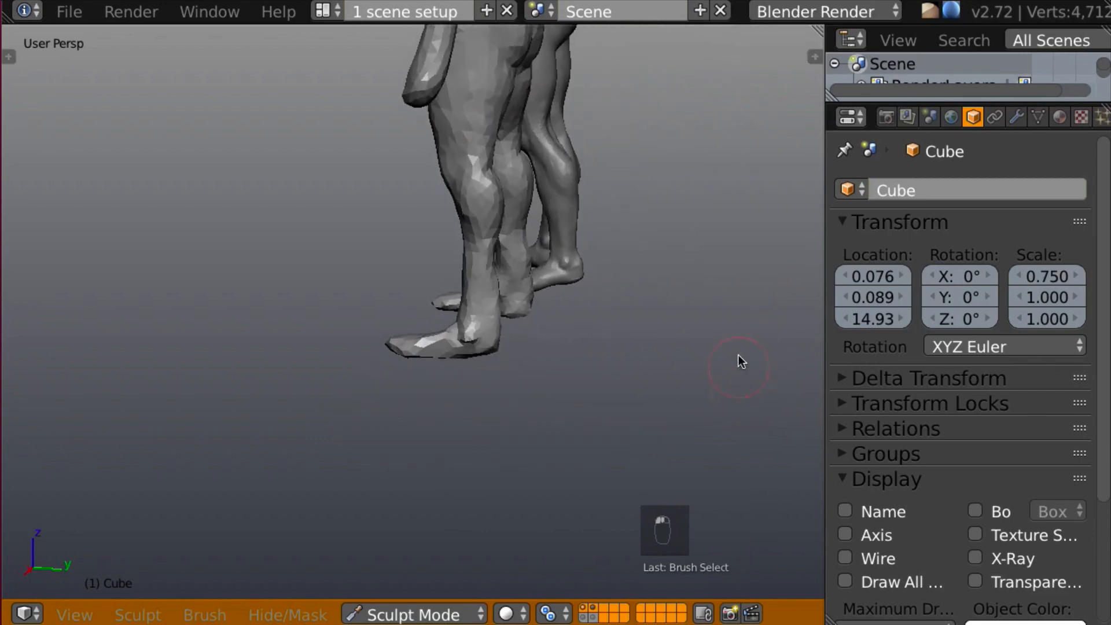
- Build up the outer side of the lower leg and ankle with the Clay brush
{"action": "middle_click_drag", "start_coordinate": [739, 359], "coordinate": [752, 319]}
{"action": "middle_click_drag", "start_coordinate": [509, 300], "coordinate": [584, 324]}
{"action": "mouse_move", "coordinate": [673, 261]}
{"action": "left_mouse_down"}
{"action": "mouse_move", "coordinate": [679, 255]}
{"action": "mouse_move", "coordinate": [651, 417]}
{"action": "mouse_move", "coordinate": [688, 226]}
{"action": "left_mouse_up"}
{"action": "mouse_move", "coordinate": [643, 324]}
{"action": "left_mouse_down"}
{"action": "mouse_move", "coordinate": [677, 401]}
{"action": "mouse_move", "coordinate": [705, 365]}
{"action": "left_mouse_up"}
{"action": "mouse_move", "coordinate": [705, 364]}
{"action": "middle_mouse_down"}
{"action": "mouse_move", "coordinate": [756, 335]}
{"action": "mouse_move", "coordinate": [784, 370]}
{"action": "mouse_move", "coordinate": [702, 350]}
{"action": "middle_mouse_up"}
{"action": "left_click_drag", "start_coordinate": [665, 324], "coordinate": [663, 396]}
{"action": "mouse_move", "coordinate": [663, 397]}
{"action": "middle_mouse_down"}
{"action": "mouse_move", "coordinate": [763, 374]}
{"action": "mouse_move", "coordinate": [749, 369]}
{"action": "middle_mouse_up"}
- Pull the outer and inner ankle bones into shape with the Snake Hook brush
{"action": "key", "text": "k"}
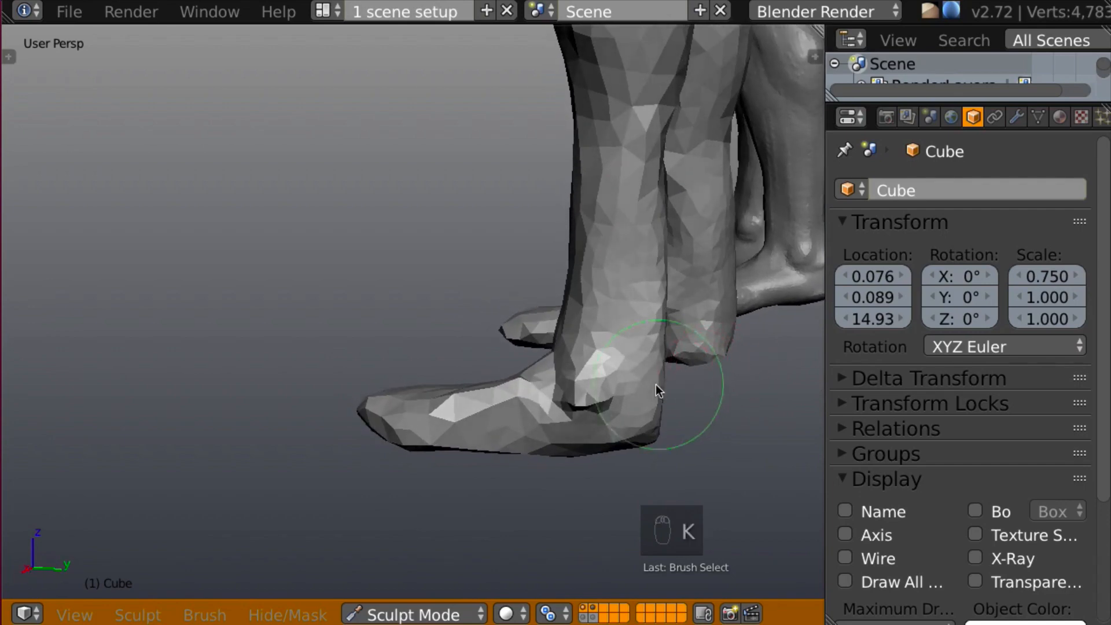
{"action": "mouse_move", "coordinate": [593, 392]}
{"action": "left_mouse_down"}
{"action": "mouse_move", "coordinate": [595, 377]}
{"action": "mouse_move", "coordinate": [559, 355]}
{"action": "mouse_move", "coordinate": [575, 321]}
{"action": "mouse_move", "coordinate": [573, 375]}
{"action": "mouse_move", "coordinate": [615, 395]}
{"action": "mouse_move", "coordinate": [588, 390]}
{"action": "left_mouse_up"}
{"action": "mouse_move", "coordinate": [588, 389]}
{"action": "middle_mouse_down"}
{"action": "mouse_move", "coordinate": [816, 416]}
{"action": "mouse_move", "coordinate": [798, 389]}
{"action": "mouse_move", "coordinate": [660, 415]}
{"action": "middle_mouse_up"}
{"action": "mouse_move", "coordinate": [661, 416]}
{"action": "left_mouse_down"}
{"action": "mouse_move", "coordinate": [628, 397]}
{"action": "mouse_move", "coordinate": [640, 401]}
{"action": "left_mouse_up"}
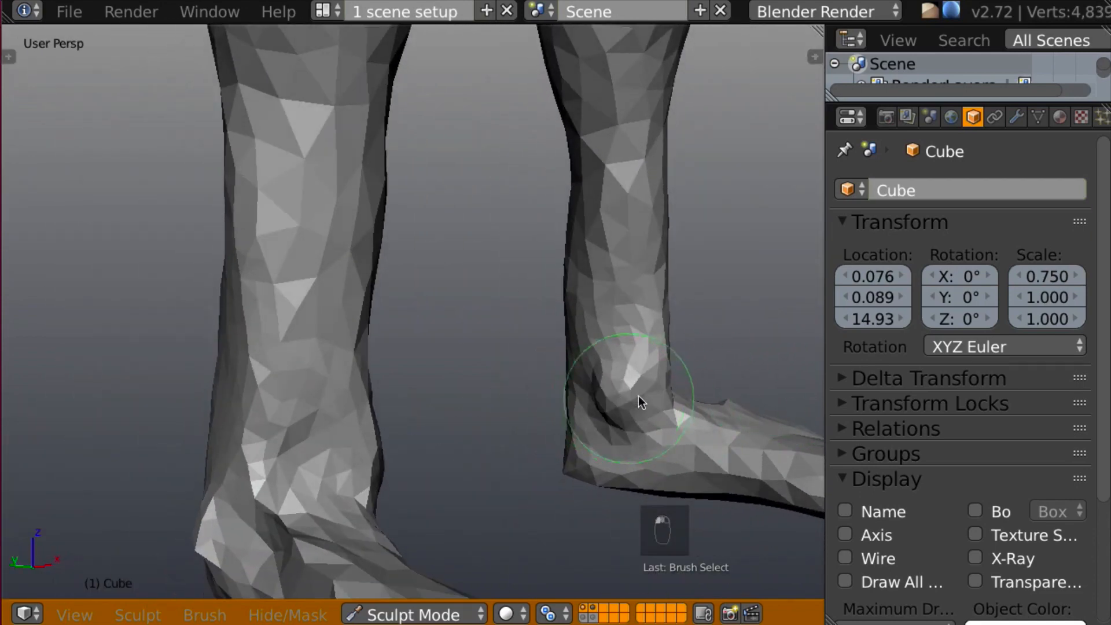
{"action": "middle_click_drag", "start_coordinate": [640, 402], "coordinate": [632, 405]}
{"action": "mouse_move", "coordinate": [632, 405]}
{"action": "left_mouse_down"}
{"action": "mouse_move", "coordinate": [601, 412]}
{"action": "mouse_move", "coordinate": [603, 402]}
{"action": "left_mouse_up"}
{"action": "mouse_move", "coordinate": [661, 375]}
{"action": "middle_mouse_down"}
{"action": "mouse_move", "coordinate": [651, 436]}
{"action": "mouse_move", "coordinate": [654, 423]}
{"action": "middle_mouse_up"}
- Fill in the form around the ankle with the Clay brush and sharpen its front with the Crease brush
{"action": "key", "text": "c"}
{"action": "mouse_move", "coordinate": [586, 386]}
{"action": "left_mouse_down"}
{"action": "mouse_move", "coordinate": [598, 385]}
{"action": "mouse_move", "coordinate": [589, 398]}
{"action": "mouse_move", "coordinate": [579, 395]}
{"action": "mouse_move", "coordinate": [610, 388]}
{"action": "left_mouse_up"}
{"action": "mouse_move", "coordinate": [610, 389]}
{"action": "middle_mouse_down"}
{"action": "mouse_move", "coordinate": [619, 366]}
{"action": "mouse_move", "coordinate": [543, 404]}
{"action": "mouse_move", "coordinate": [535, 424]}
{"action": "middle_mouse_up"}
{"action": "mouse_move", "coordinate": [650, 409]}
{"action": "left_mouse_down"}
{"action": "mouse_move", "coordinate": [688, 393]}
{"action": "mouse_move", "coordinate": [698, 375]}
{"action": "left_mouse_up"}
{"action": "key", "text": "shift+c"}
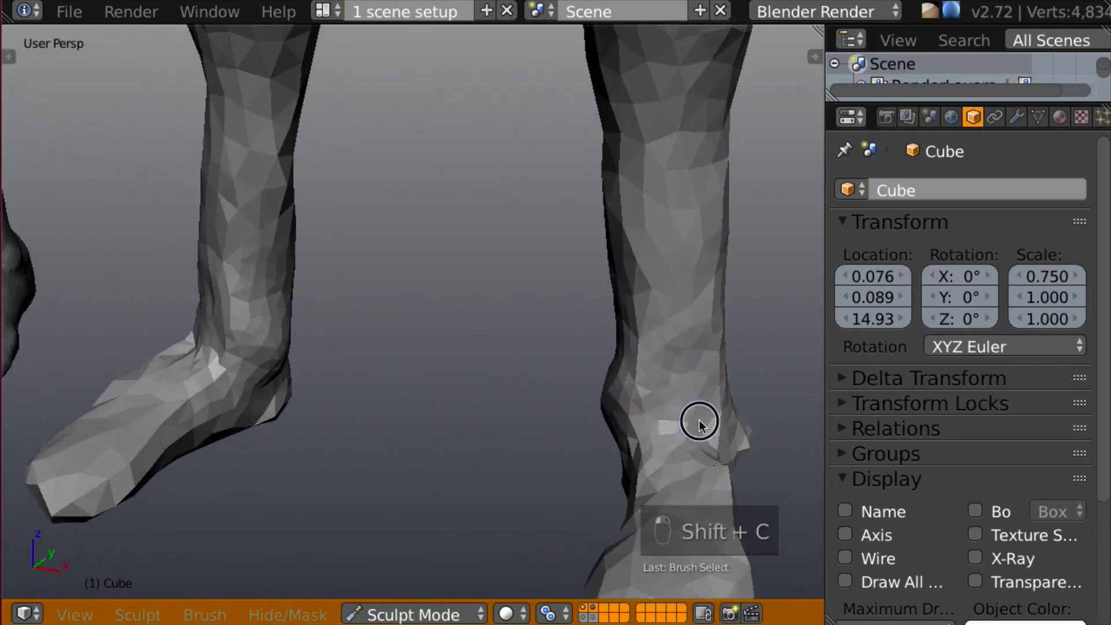
{"action": "mouse_move", "coordinate": [699, 420]}
{"action": "left_mouse_down"}
{"action": "mouse_move", "coordinate": [645, 433]}
{"action": "mouse_move", "coordinate": [704, 431]}
{"action": "mouse_move", "coordinate": [711, 379]}
{"action": "left_mouse_up"}
- Build up the top and outer side of the foot with the Clay brush
{"action": "mouse_move", "coordinate": [712, 380]}
{"action": "middle_mouse_down", "text": "shift"}
{"action": "mouse_move", "coordinate": [654, 335]}
{"action": "mouse_move", "coordinate": [578, 387]}
{"action": "mouse_move", "coordinate": [426, 318]}
{"action": "middle_mouse_up", "text": "shift"}
{"action": "key", "text": "c"}
{"action": "mouse_move", "coordinate": [427, 317]}
{"action": "left_mouse_down"}
{"action": "mouse_move", "coordinate": [367, 442]}
{"action": "mouse_move", "coordinate": [388, 422]}
{"action": "left_mouse_up"}
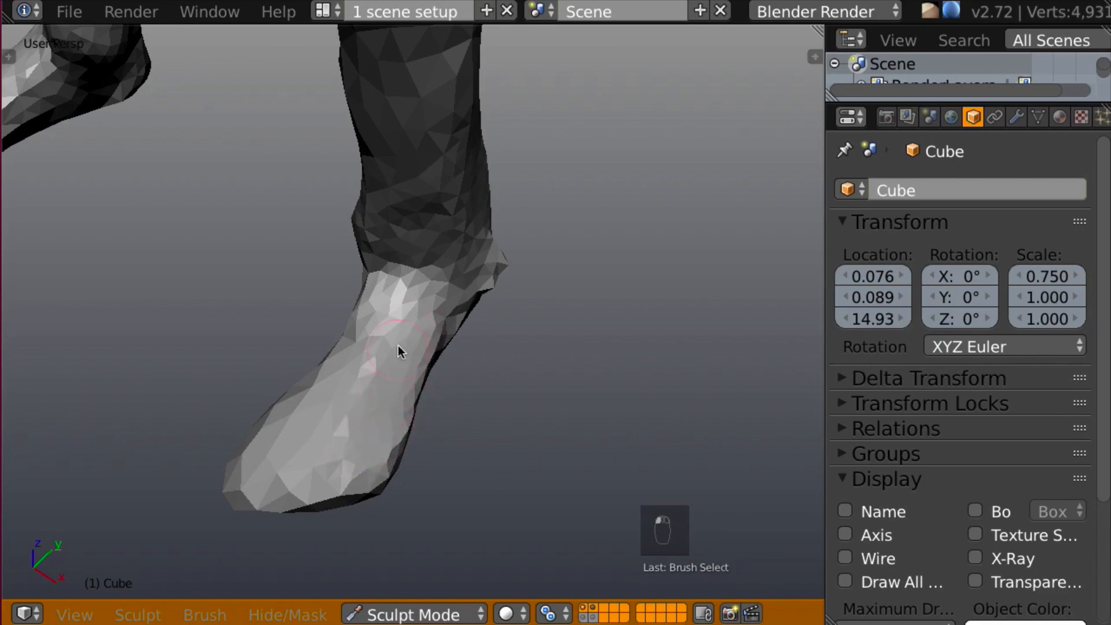
{"action": "mouse_move", "coordinate": [398, 345]}
{"action": "middle_mouse_down"}
{"action": "mouse_move", "coordinate": [446, 305]}
{"action": "mouse_move", "coordinate": [499, 391]}
{"action": "middle_mouse_up"}
{"action": "mouse_move", "coordinate": [479, 405]}
{"action": "left_mouse_down"}
{"action": "mouse_move", "coordinate": [446, 426]}
{"action": "mouse_move", "coordinate": [561, 427]}
{"action": "mouse_move", "coordinate": [622, 405]}
{"action": "mouse_move", "coordinate": [572, 434]}
{"action": "left_mouse_up"}
- Shape the outer heel and the inner side of the lower leg above the ankle with the Clay brush
{"action": "middle_click_drag", "start_coordinate": [573, 434], "coordinate": [730, 398]}
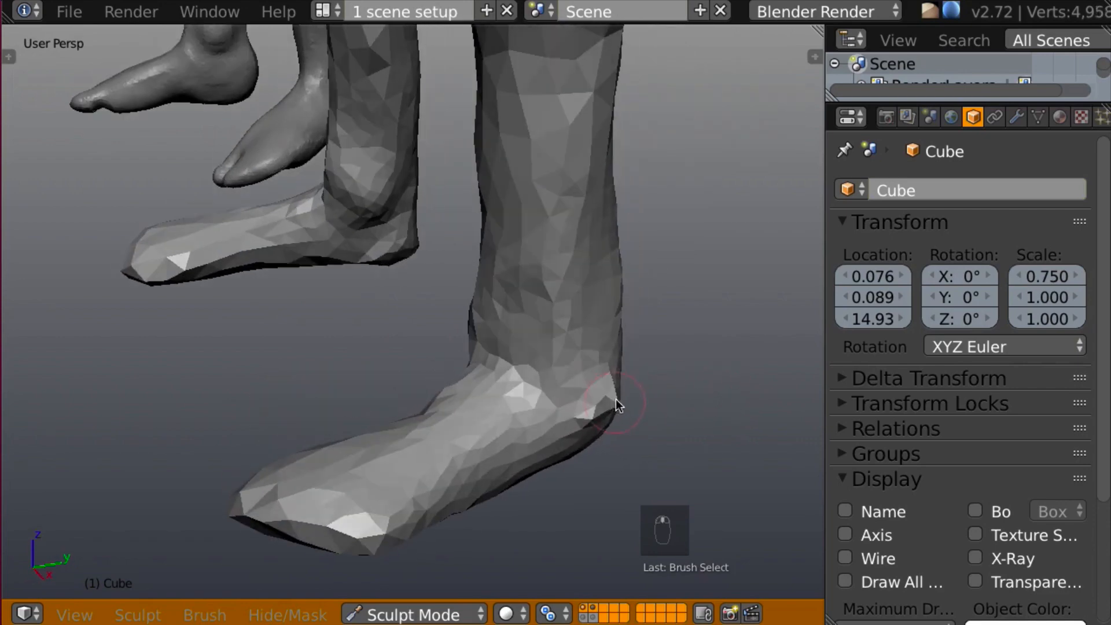
{"action": "left_click_drag", "start_coordinate": [618, 403], "coordinate": [596, 421]}
{"action": "mouse_move", "coordinate": [596, 421]}
{"action": "middle_mouse_down"}
{"action": "mouse_move", "coordinate": [717, 383]}
{"action": "mouse_move", "coordinate": [677, 376]}
{"action": "mouse_move", "coordinate": [697, 355]}
{"action": "mouse_move", "coordinate": [692, 325]}
{"action": "mouse_move", "coordinate": [670, 345]}
{"action": "middle_mouse_up"}
{"action": "left_click", "coordinate": [526, 389]}
{"action": "mouse_move", "coordinate": [527, 389]}
{"action": "left_mouse_down"}
{"action": "mouse_move", "coordinate": [521, 216]}
{"action": "mouse_move", "coordinate": [501, 154]}
{"action": "mouse_move", "coordinate": [523, 289]}
{"action": "left_mouse_up"}
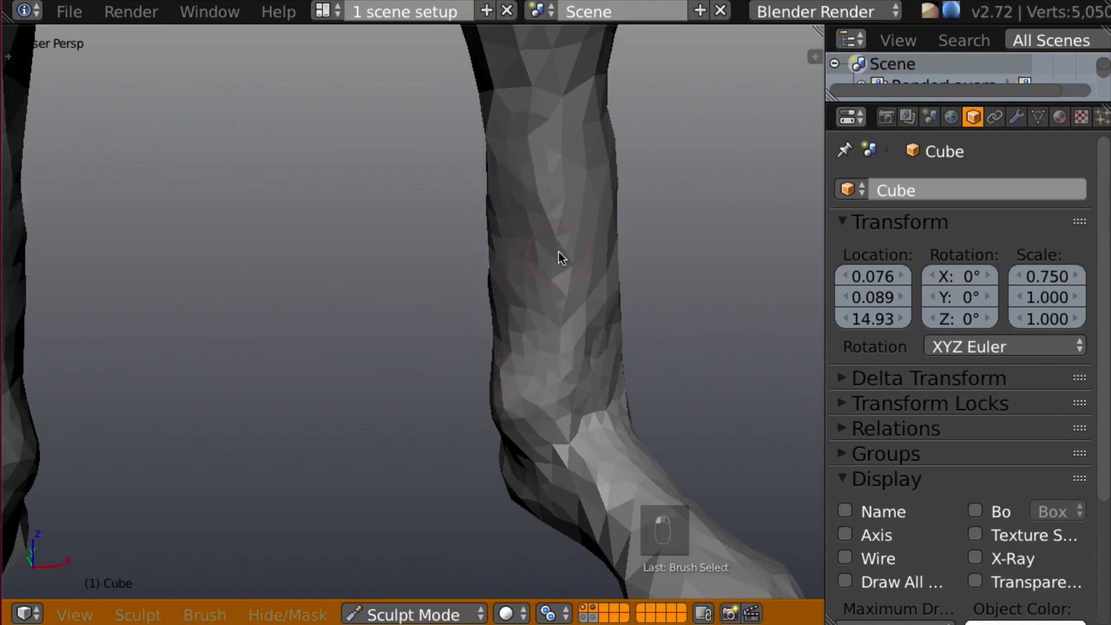
- Build up the shin from below the knee down to the ankle with the Clay brush
{"action": "scroll", "coordinate": [558, 251], "scroll_direction": "down", "scroll_amount": 6}
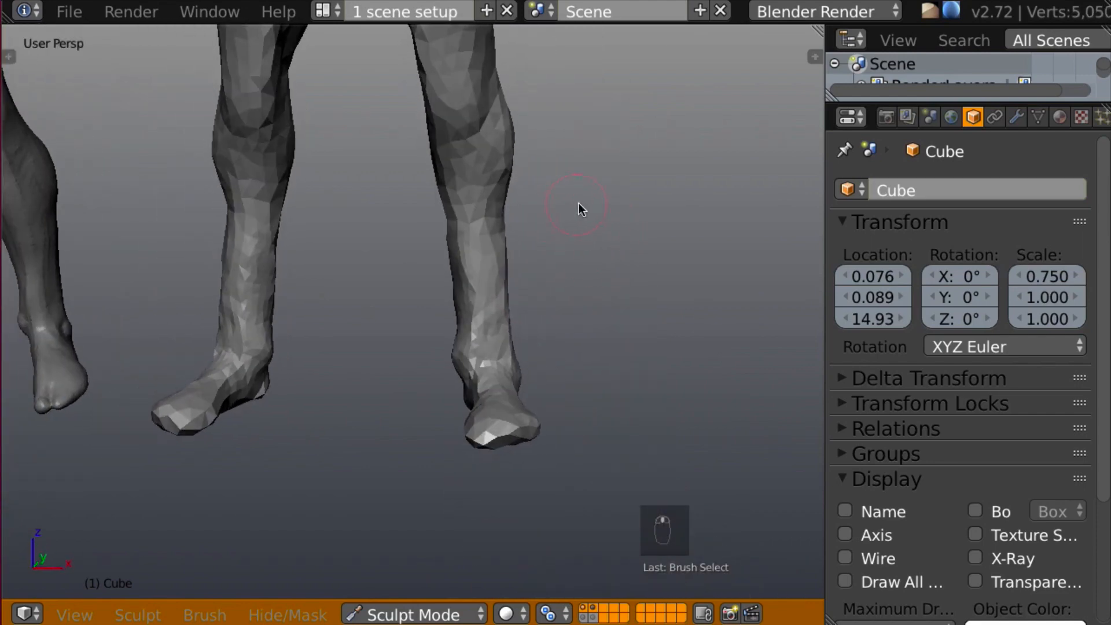
{"action": "scroll", "coordinate": [579, 204], "scroll_direction": "up", "scroll_amount": 3}
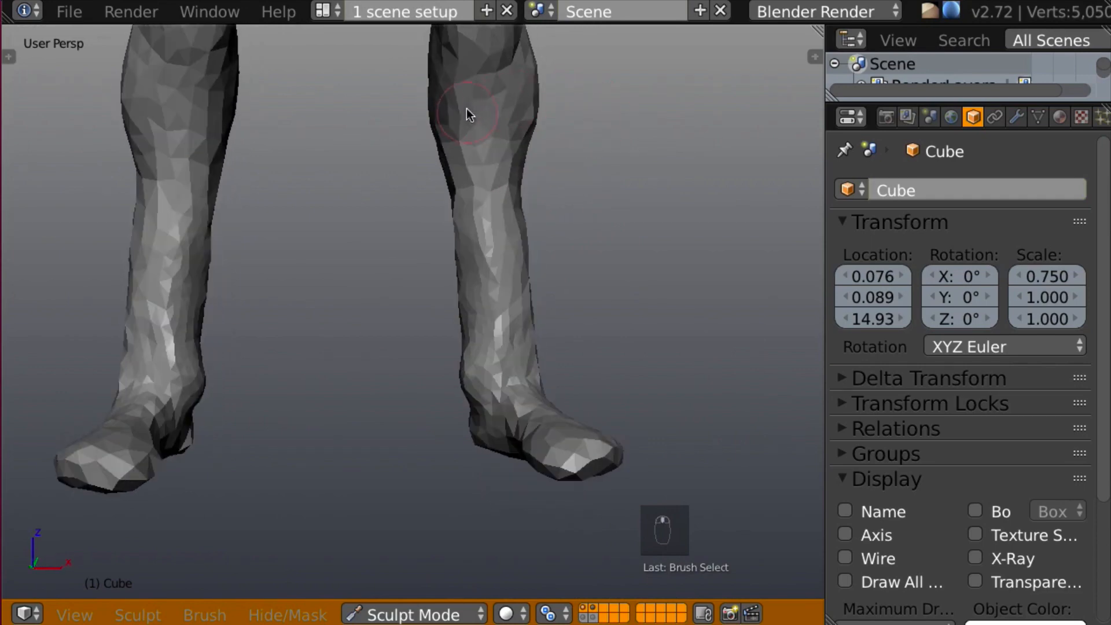
{"action": "left_click_drag", "start_coordinate": [467, 109], "coordinate": [459, 124]}
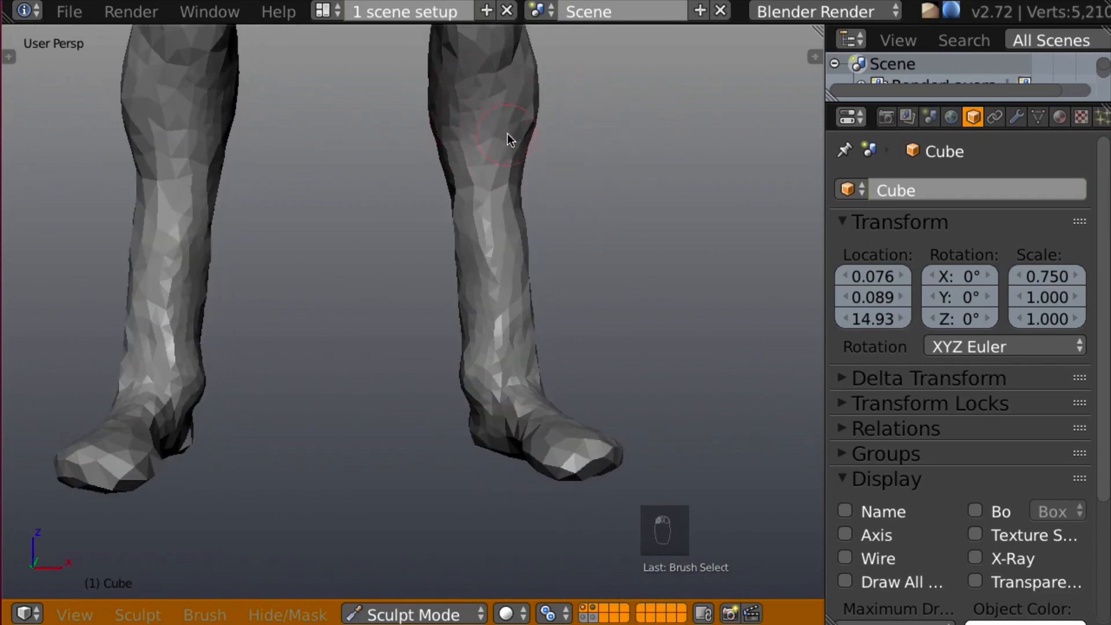
{"action": "middle_click_drag", "start_coordinate": [509, 135], "coordinate": [467, 138]}
{"action": "mouse_move", "coordinate": [494, 60]}
{"action": "left_mouse_down"}
{"action": "mouse_move", "coordinate": [483, 79]}
{"action": "mouse_move", "coordinate": [486, 179]}
{"action": "mouse_move", "coordinate": [521, 272]}
{"action": "mouse_move", "coordinate": [528, 335]}
{"action": "mouse_move", "coordinate": [518, 332]}
{"action": "mouse_move", "coordinate": [516, 367]}
{"action": "left_mouse_up"}
{"action": "mouse_move", "coordinate": [516, 367]}
{"action": "middle_mouse_down"}
{"action": "mouse_move", "coordinate": [497, 230]}
{"action": "mouse_move", "coordinate": [560, 191]}
{"action": "mouse_move", "coordinate": [533, 161]}
{"action": "middle_mouse_up"}
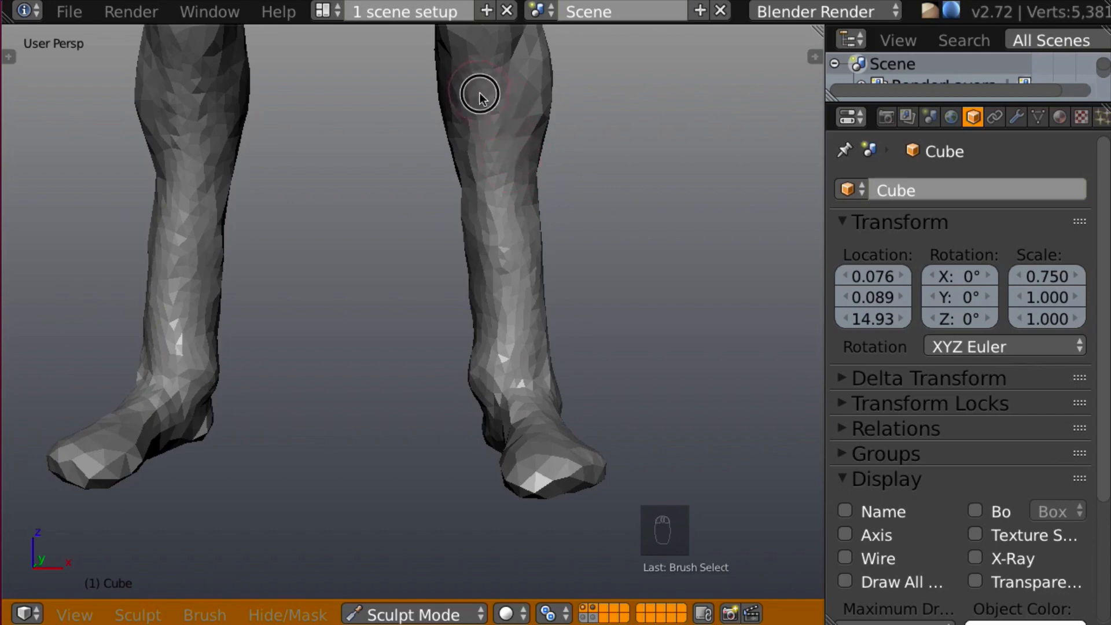
{"action": "left_click_drag", "start_coordinate": [480, 94], "coordinate": [513, 302]}
{"action": "middle_click_drag", "start_coordinate": [512, 301], "coordinate": [495, 227]}
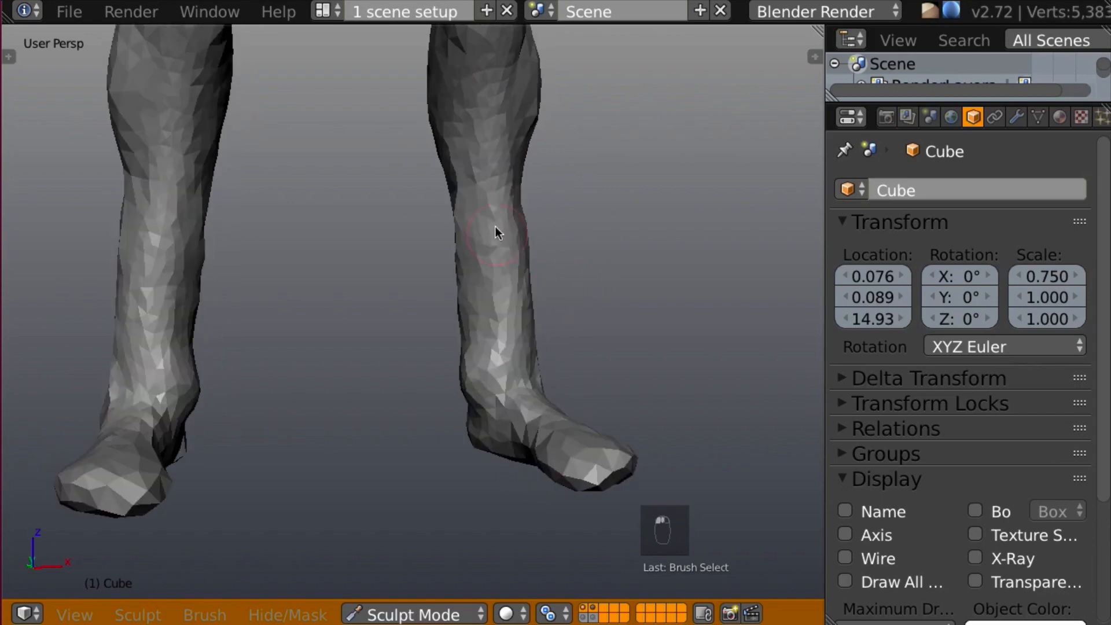
- Refine the inner side of the lower leg and the front of the ankle with the Clay brush
{"action": "left_click_drag", "start_coordinate": [468, 168], "coordinate": [473, 196]}
{"action": "mouse_move", "coordinate": [462, 138]}
{"action": "left_mouse_down"}
{"action": "mouse_move", "coordinate": [475, 198]}
{"action": "mouse_move", "coordinate": [478, 333]}
{"action": "mouse_move", "coordinate": [469, 345]}
{"action": "left_mouse_up"}
{"action": "mouse_move", "coordinate": [468, 345]}
{"action": "middle_mouse_down"}
{"action": "mouse_move", "coordinate": [408, 275]}
{"action": "mouse_move", "coordinate": [548, 315]}
{"action": "mouse_move", "coordinate": [521, 393]}
{"action": "middle_mouse_up"}
{"action": "mouse_move", "coordinate": [521, 393]}
{"action": "left_mouse_down"}
{"action": "mouse_move", "coordinate": [521, 185]}
{"action": "mouse_move", "coordinate": [526, 327]}
{"action": "left_mouse_up"}
{"action": "mouse_move", "coordinate": [526, 355]}
{"action": "middle_mouse_down"}
{"action": "mouse_move", "coordinate": [624, 259]}
{"action": "mouse_move", "coordinate": [633, 307]}
{"action": "mouse_move", "coordinate": [591, 305]}
{"action": "middle_mouse_up"}
{"action": "mouse_move", "coordinate": [513, 355]}
{"action": "left_mouse_down"}
{"action": "mouse_move", "coordinate": [506, 387]}
{"action": "mouse_move", "coordinate": [513, 364]}
{"action": "left_mouse_up"}
{"action": "mouse_move", "coordinate": [513, 365]}
{"action": "middle_mouse_down"}
{"action": "mouse_move", "coordinate": [619, 317]}
{"action": "mouse_move", "coordinate": [660, 258]}
{"action": "mouse_move", "coordinate": [506, 273]}
{"action": "middle_mouse_up"}
- Reshape the outline of the heel from behind with the Snake Hook brush
{"action": "scroll", "coordinate": [556, 290], "scroll_direction": "down", "scroll_amount": 5}
{"action": "middle_click_drag", "start_coordinate": [602, 308], "coordinate": [278, 288]}
{"action": "scroll", "coordinate": [364, 265], "scroll_direction": "up", "scroll_amount": 7}
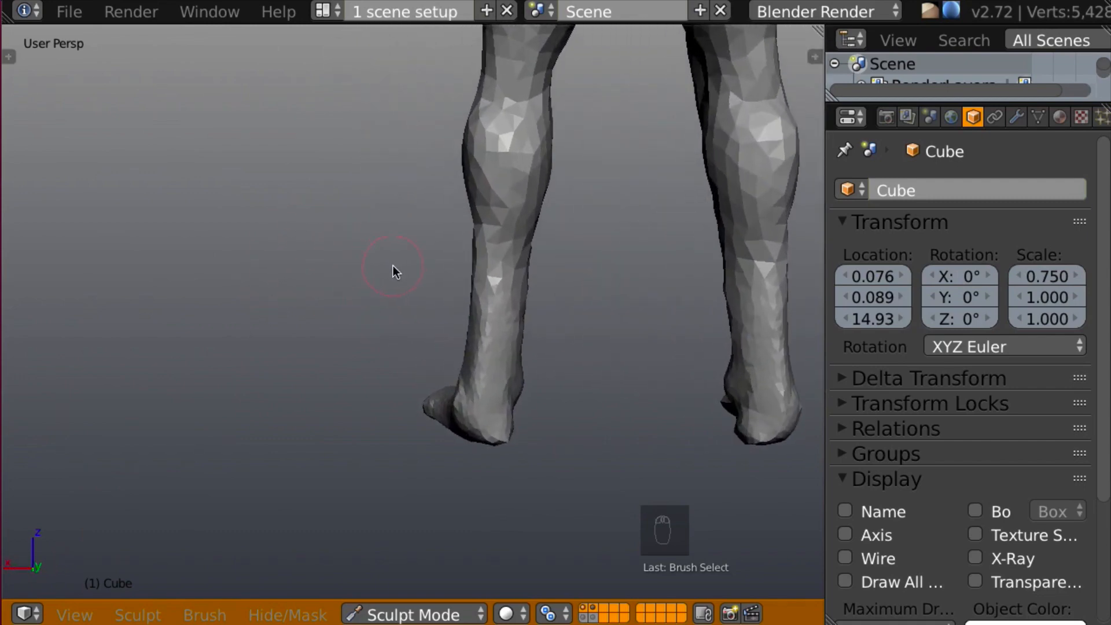
{"action": "key", "text": "k"}
{"action": "middle_click_drag", "start_coordinate": [456, 414], "coordinate": [441, 407]}
{"action": "mouse_move", "coordinate": [454, 419]}
{"action": "left_mouse_down"}
{"action": "mouse_move", "coordinate": [503, 426]}
{"action": "mouse_move", "coordinate": [467, 432]}
{"action": "mouse_move", "coordinate": [495, 438]}
{"action": "mouse_move", "coordinate": [472, 444]}
{"action": "mouse_move", "coordinate": [495, 428]}
{"action": "left_mouse_up"}
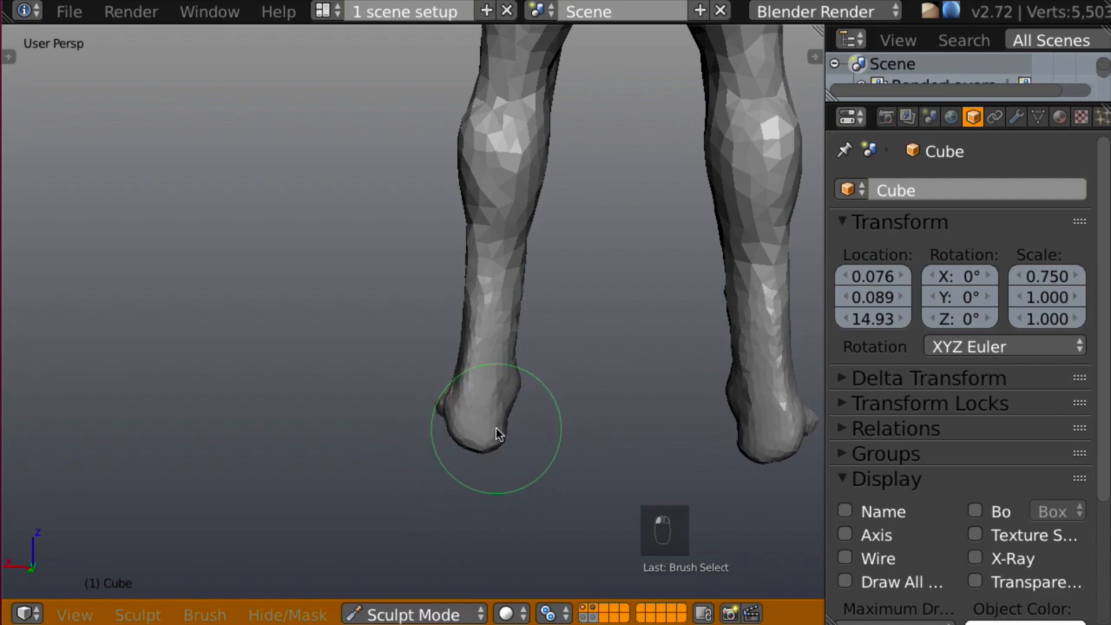
{"action": "mouse_move", "coordinate": [521, 416]}
{"action": "middle_mouse_down"}
{"action": "mouse_move", "coordinate": [576, 392]}
{"action": "mouse_move", "coordinate": [574, 365]}
{"action": "mouse_move", "coordinate": [692, 352]}
{"action": "middle_mouse_up"}
- Refine the mesh across the whole figure at the current Dyntopo detail and compare it with the reference from front, side and back
{"action": "scroll", "coordinate": [639, 431], "scroll_direction": "down", "scroll_amount": 6}
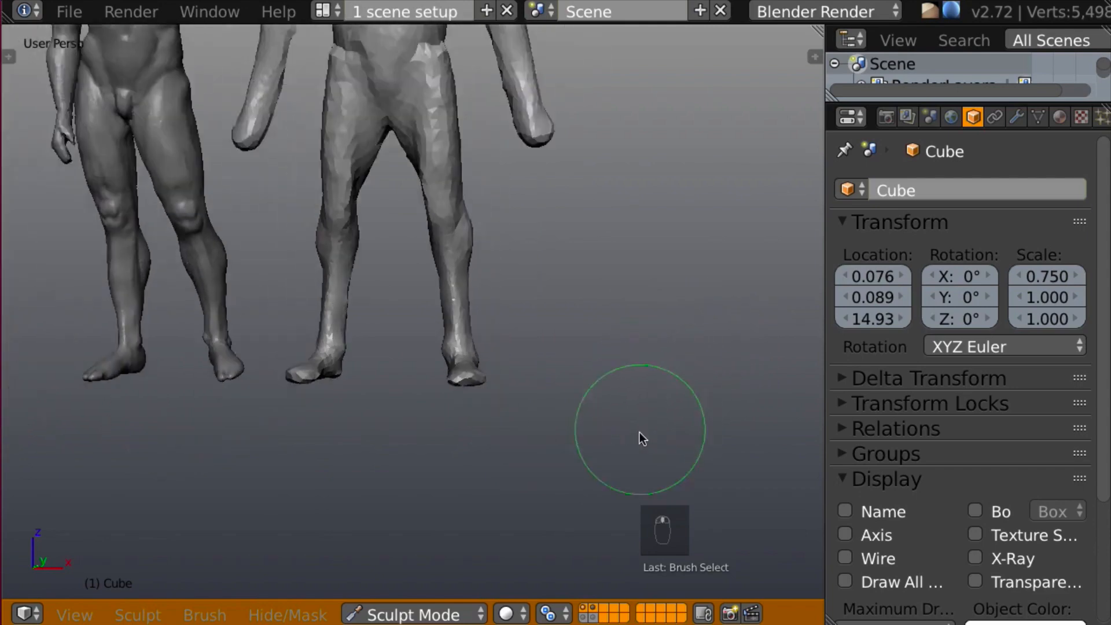
{"action": "middle_click_drag", "start_coordinate": [616, 318], "coordinate": [655, 384], "text": "shift"}
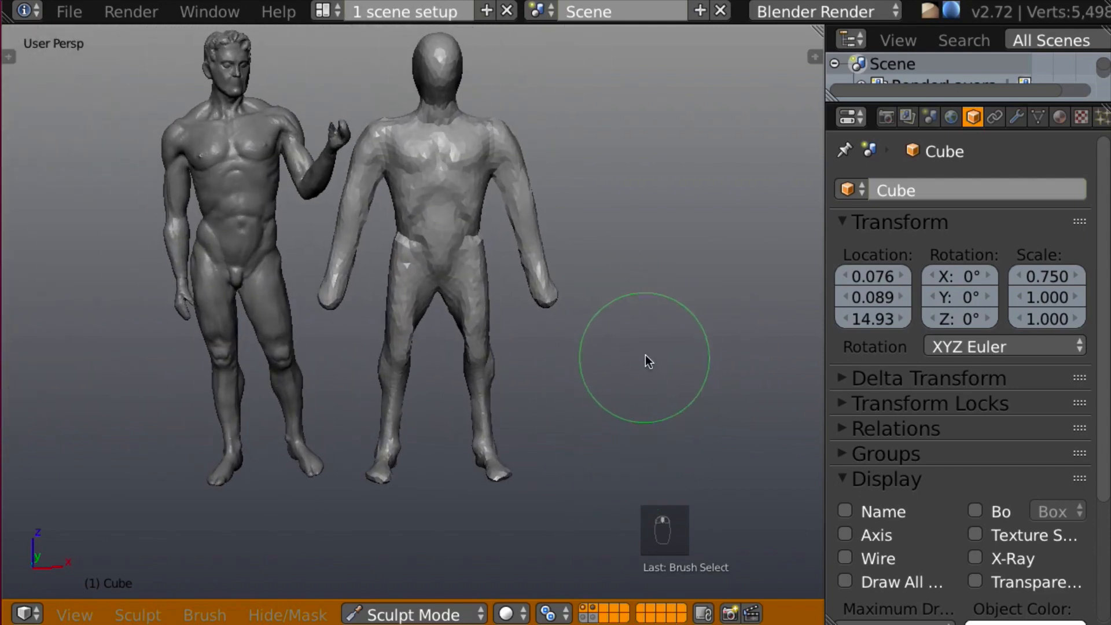
{"action": "mouse_move", "coordinate": [604, 338]}
{"action": "middle_mouse_down", "text": "shift"}
{"action": "mouse_move", "coordinate": [638, 317]}
{"action": "mouse_move", "coordinate": [648, 293]}
{"action": "middle_mouse_up", "text": "shift"}
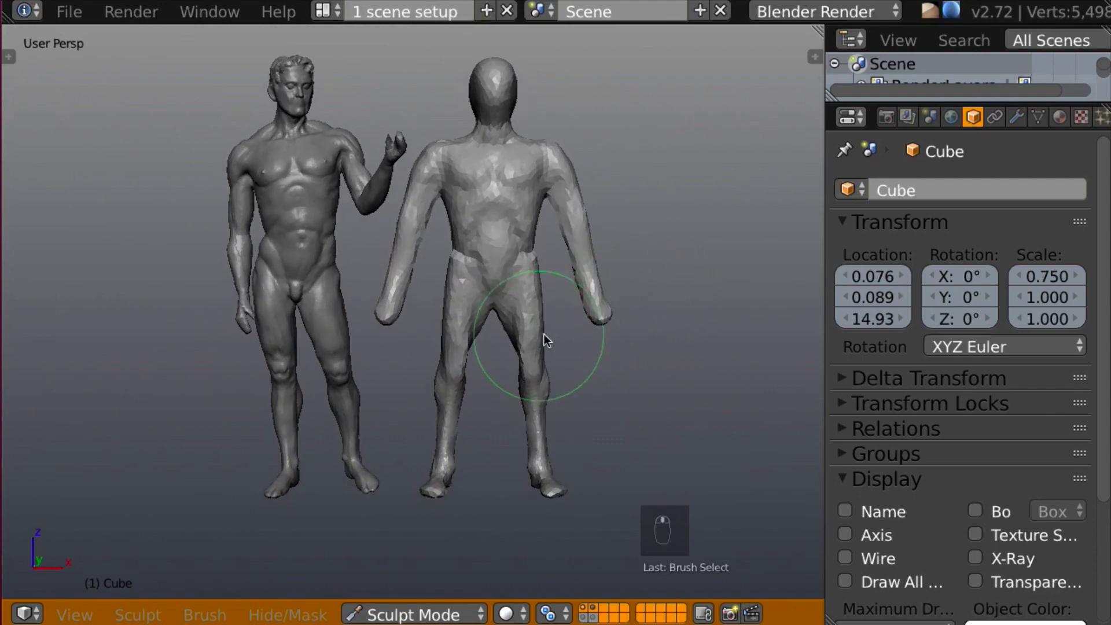
{"action": "mouse_move", "coordinate": [544, 335]}
{"action": "middle_mouse_down"}
{"action": "mouse_move", "coordinate": [609, 317]}
{"action": "mouse_move", "coordinate": [568, 328]}
{"action": "middle_mouse_up"}
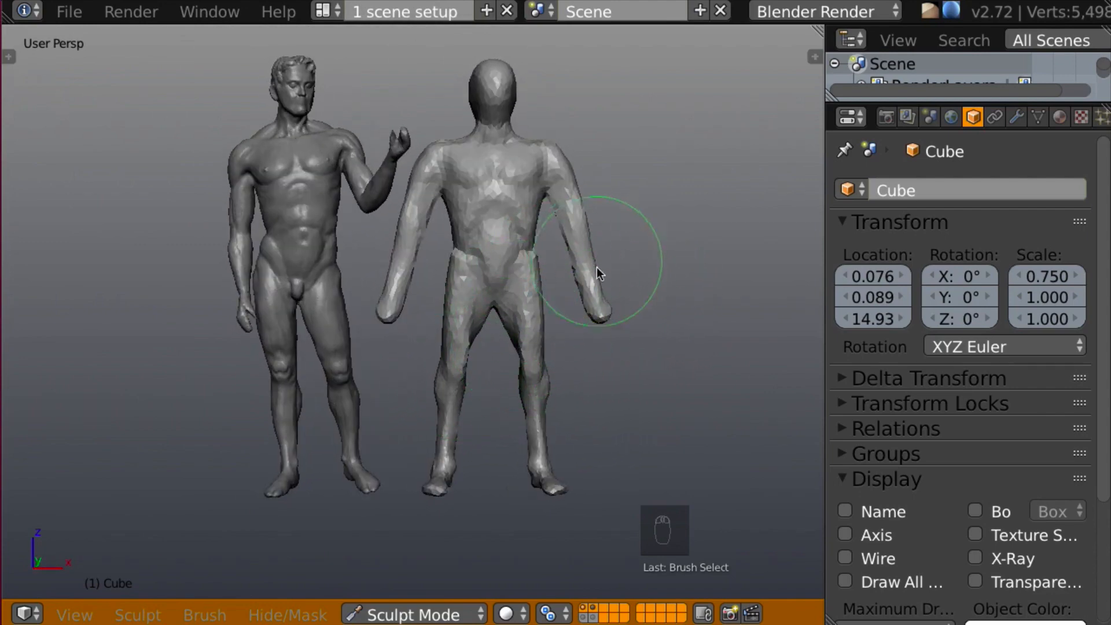
{"action": "mouse_move", "coordinate": [592, 256]}
{"action": "middle_mouse_down"}
{"action": "mouse_move", "coordinate": [583, 269]}
{"action": "mouse_move", "coordinate": [568, 259]}
{"action": "mouse_move", "coordinate": [505, 314]}
{"action": "mouse_move", "coordinate": [519, 282]}
{"action": "mouse_move", "coordinate": [497, 303]}
{"action": "middle_mouse_up"}
{"action": "mouse_move", "coordinate": [495, 303]}
{"action": "left_mouse_down"}
{"action": "mouse_move", "coordinate": [496, 293]}
{"action": "mouse_move", "coordinate": [496, 315]}
{"action": "mouse_move", "coordinate": [558, 321]}
{"action": "left_mouse_up"}
{"action": "middle_click_drag", "start_coordinate": [558, 321], "coordinate": [342, 326]}
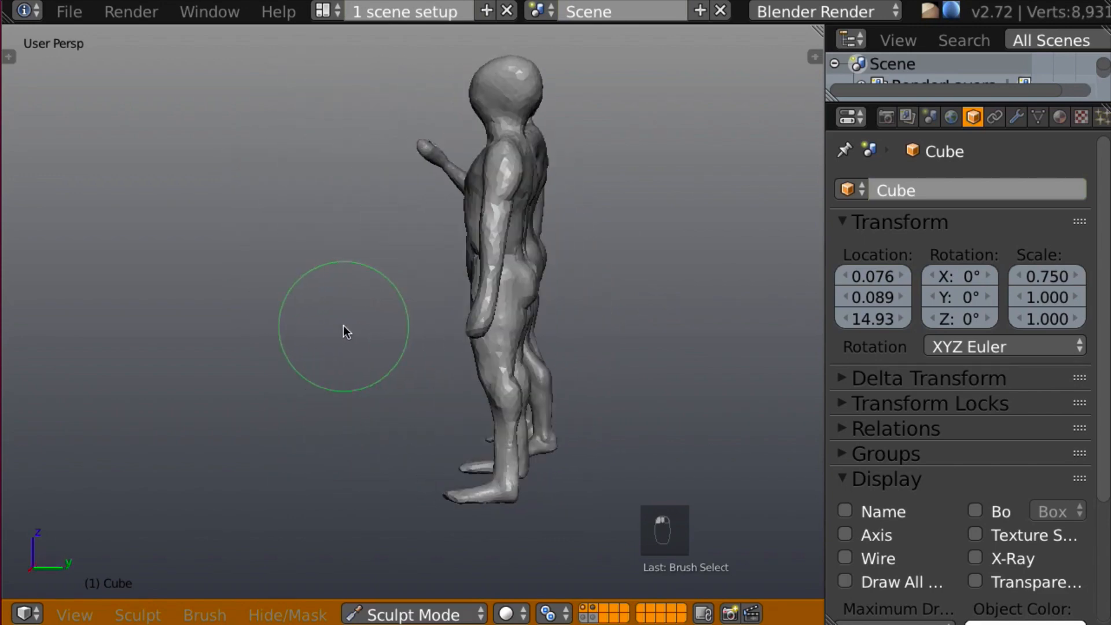
{"action": "mouse_move", "coordinate": [516, 307]}
{"action": "middle_mouse_down"}
{"action": "mouse_move", "coordinate": [323, 307]}
{"action": "mouse_move", "coordinate": [339, 301]}
{"action": "middle_mouse_up"}
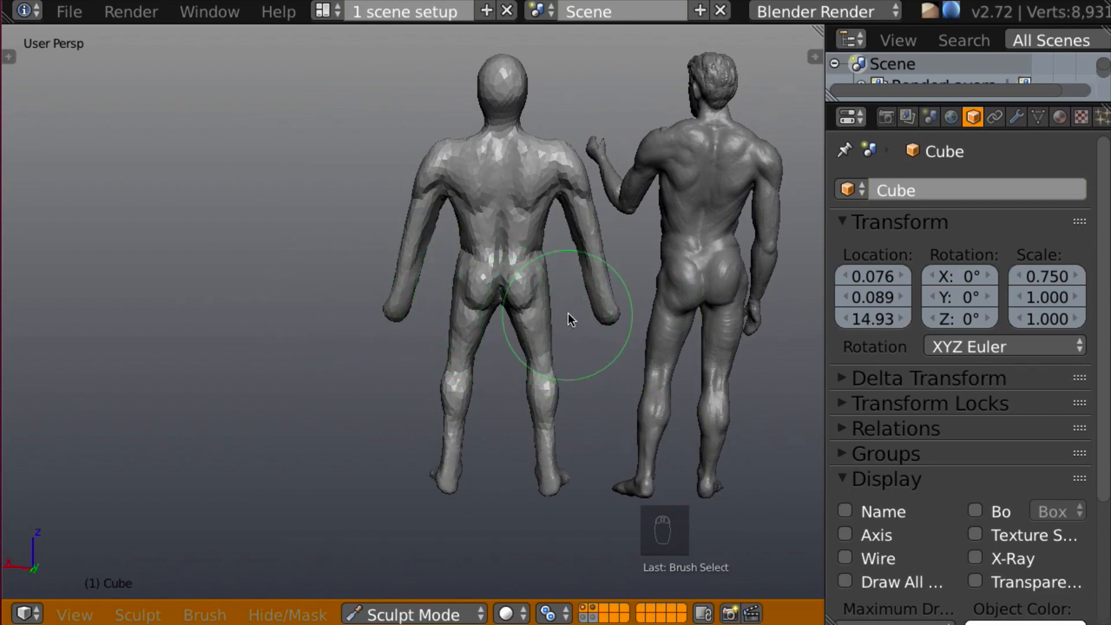
{"action": "mouse_move", "coordinate": [568, 314]}
{"action": "middle_mouse_down"}
{"action": "mouse_move", "coordinate": [579, 297]}
{"action": "mouse_move", "coordinate": [560, 318]}
{"action": "mouse_move", "coordinate": [536, 262]}
{"action": "middle_mouse_up"}
{"action": "mouse_move", "coordinate": [505, 183]}
{"action": "middle_mouse_down"}
{"action": "mouse_move", "coordinate": [490, 221]}
{"action": "mouse_move", "coordinate": [475, 194]}
{"action": "mouse_move", "coordinate": [589, 238]}
{"action": "mouse_move", "coordinate": [602, 268]}
{"action": "mouse_move", "coordinate": [675, 255]}
{"action": "mouse_move", "coordinate": [644, 240]}
{"action": "middle_mouse_up"}
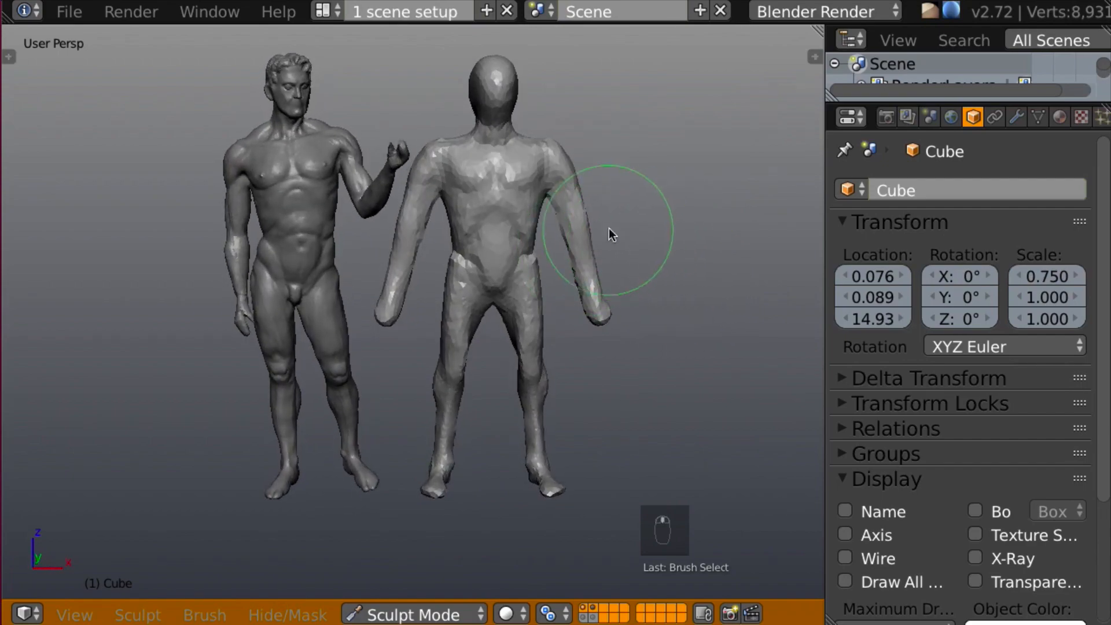